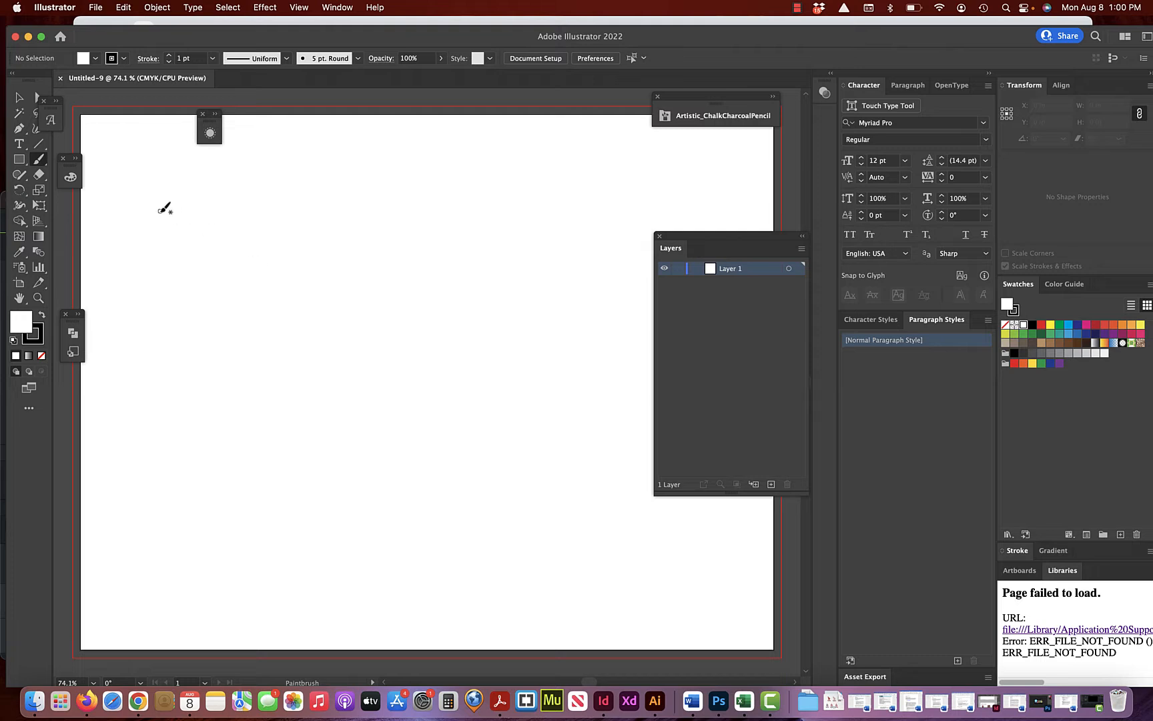
# - Detach the Pen tool group as a floating palette and place it over the artboard's upper-left area
pyautogui.click(18, 130)
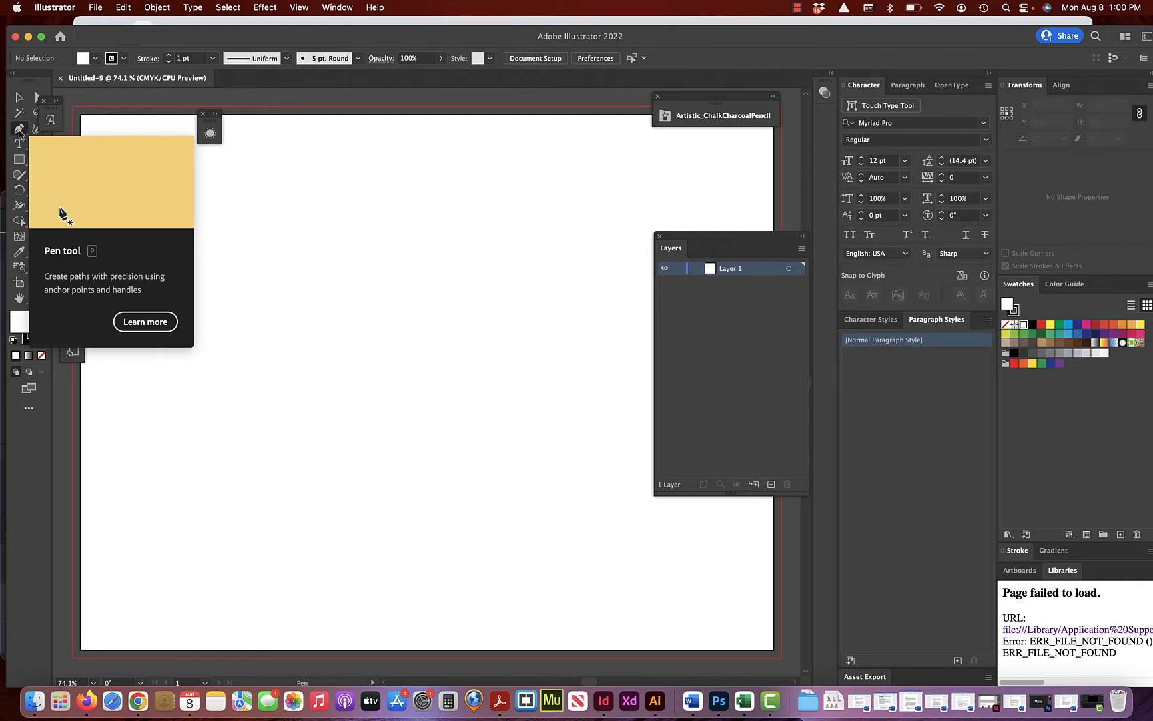
pyautogui.click(19, 131)
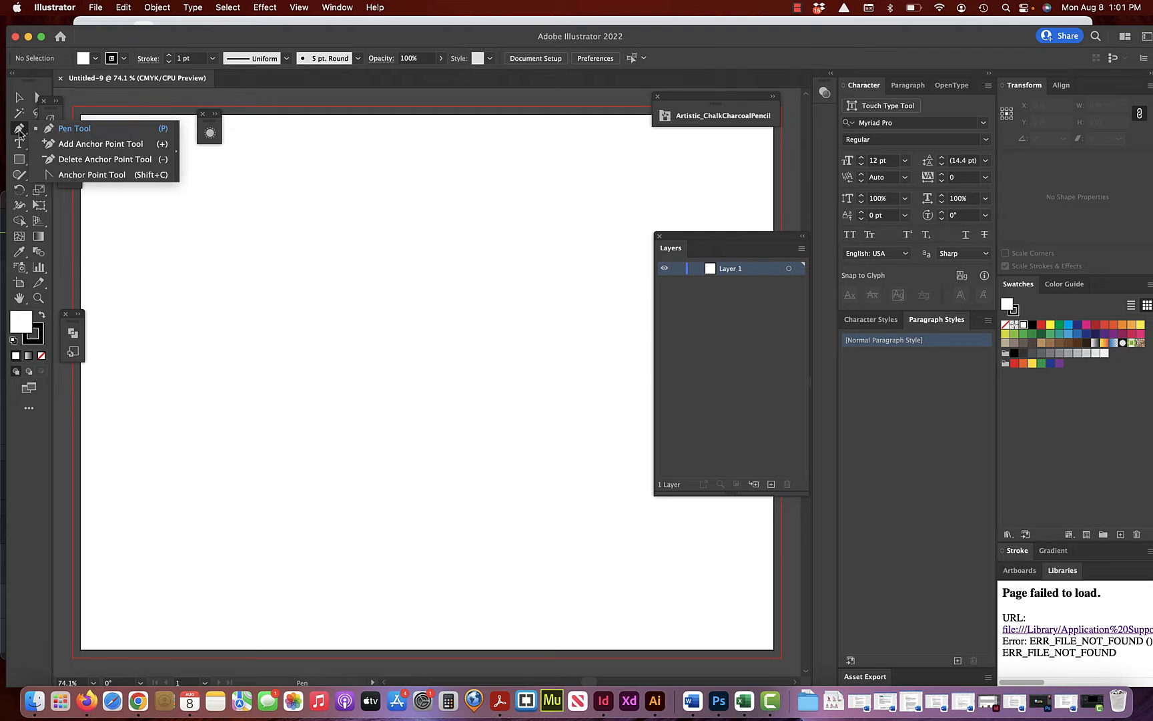
pyautogui.moveTo(19, 131); pyautogui.dragTo(176, 150)
pyautogui.moveTo(71, 138); pyautogui.dragTo(139, 128)
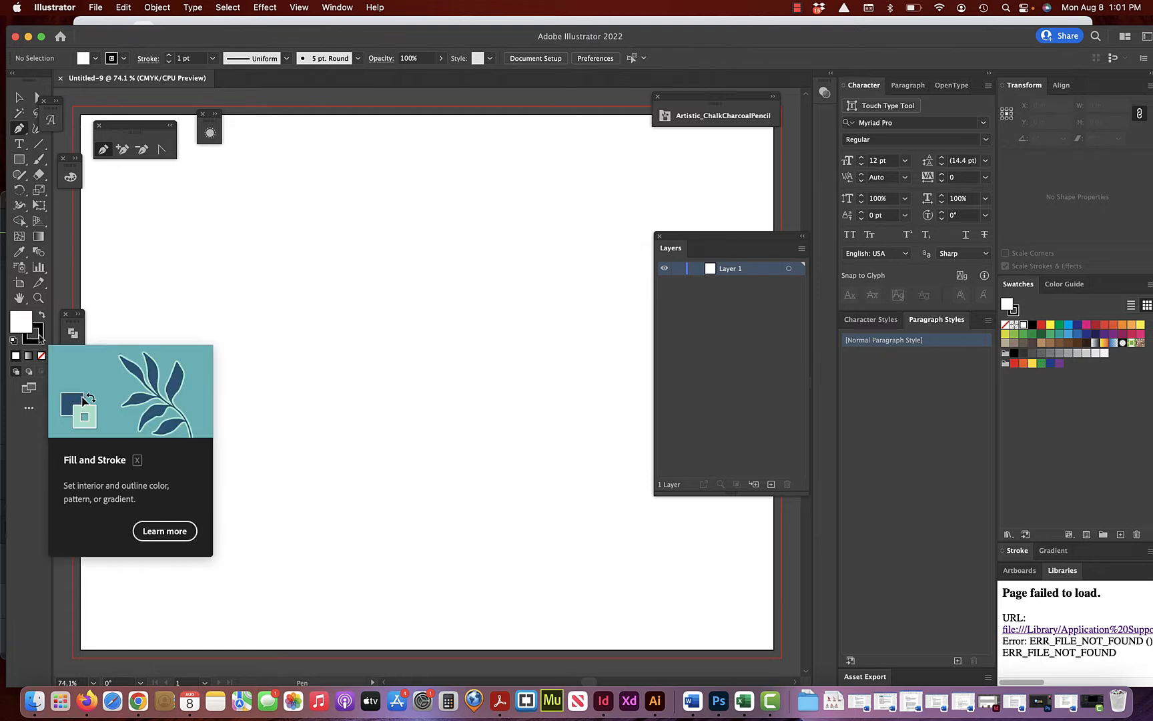
# - Draw an open, rounded shape with four anchor points using the Pen tool and a magenta fill, and deselect it
pyautogui.click(39, 335)
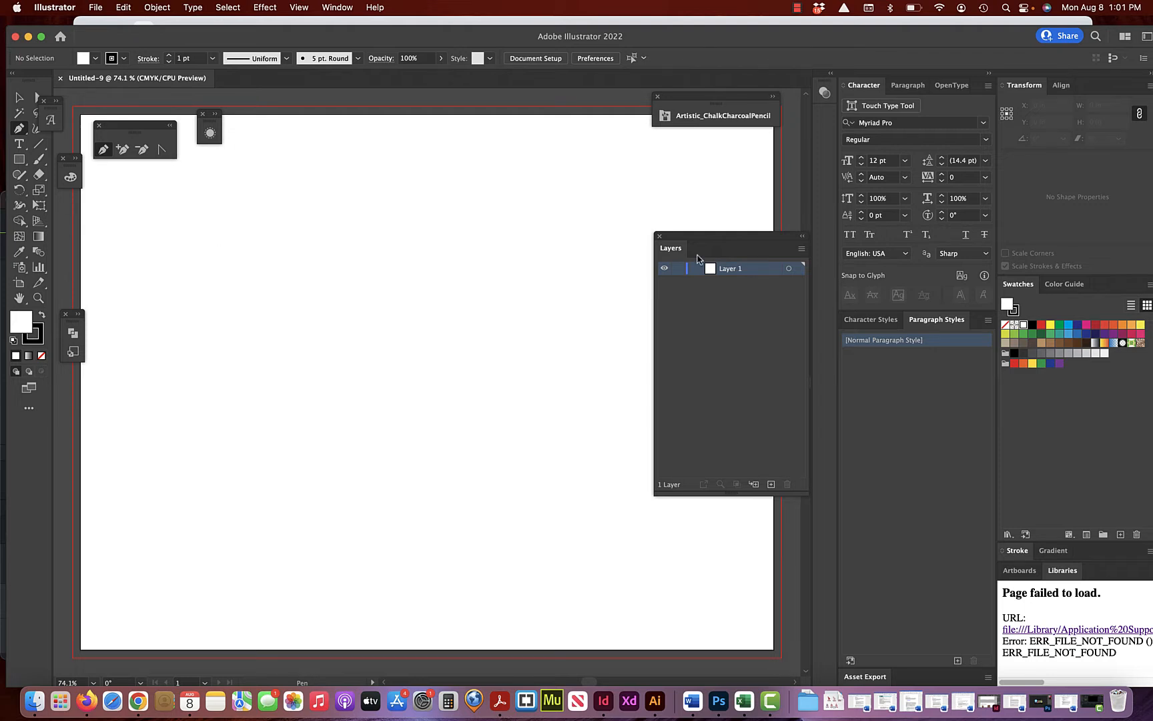
pyautogui.click(1086, 325)
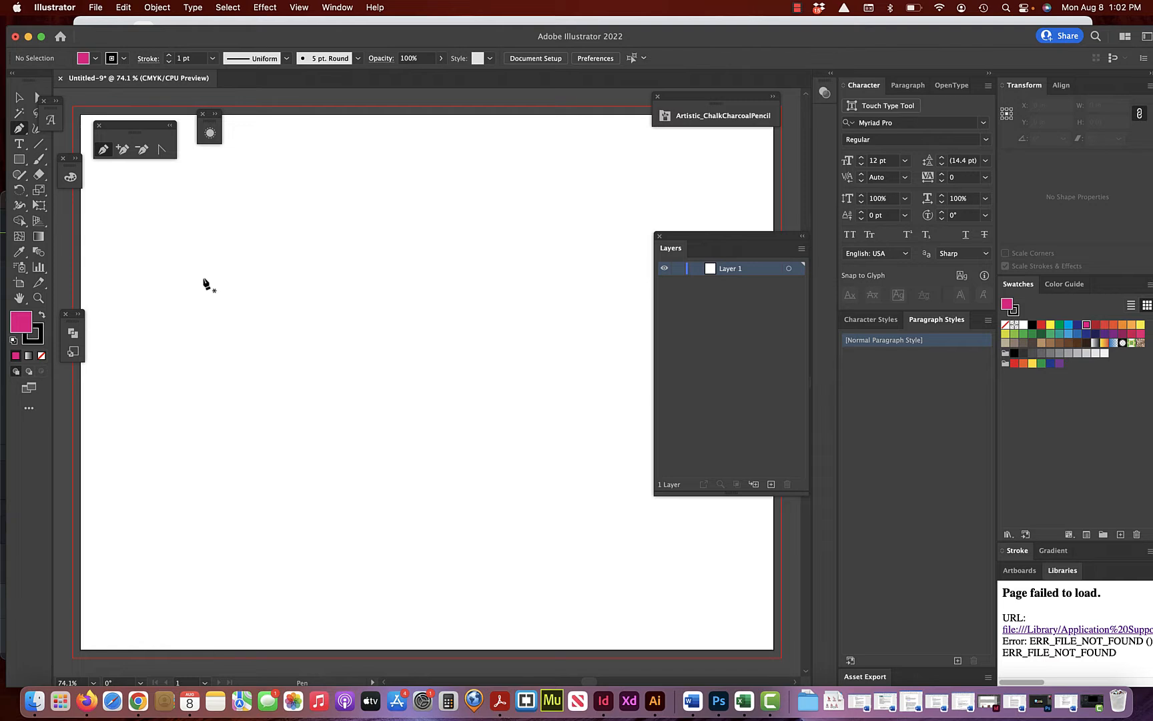
pyautogui.moveTo(214, 271); pyautogui.dragTo(208, 230)
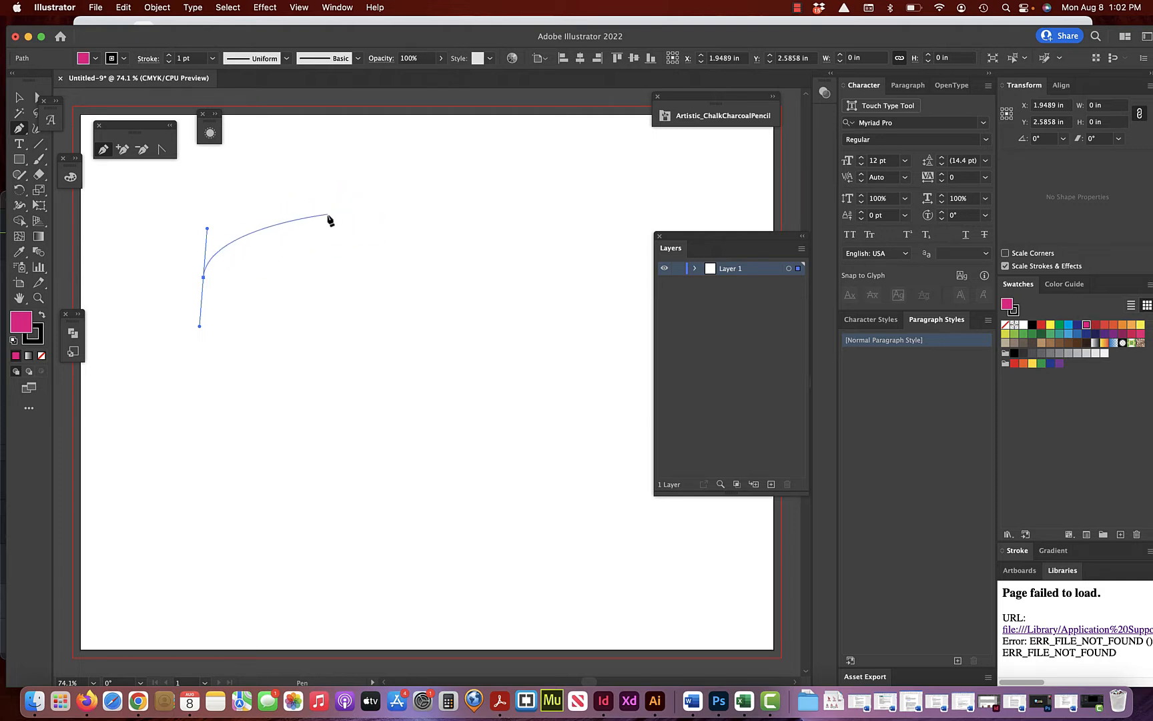
pyautogui.moveTo(327, 214); pyautogui.dragTo(365, 243)
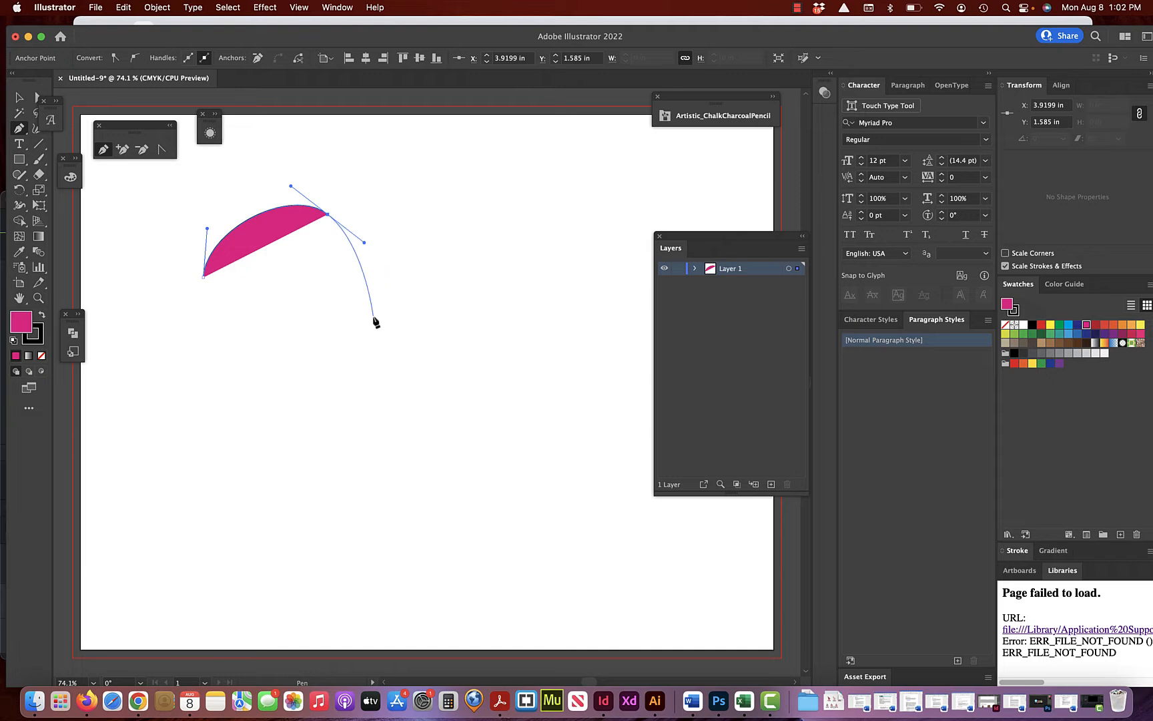
pyautogui.moveTo(342, 316); pyautogui.dragTo(303, 339)
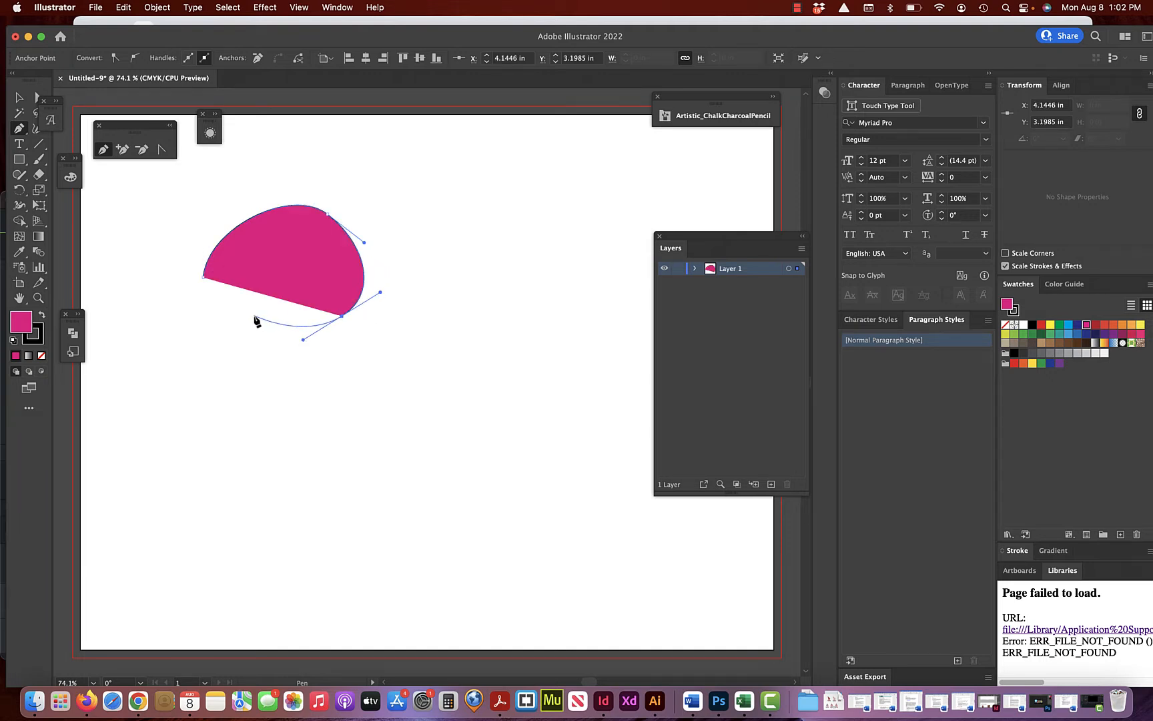
pyautogui.click(254, 316)
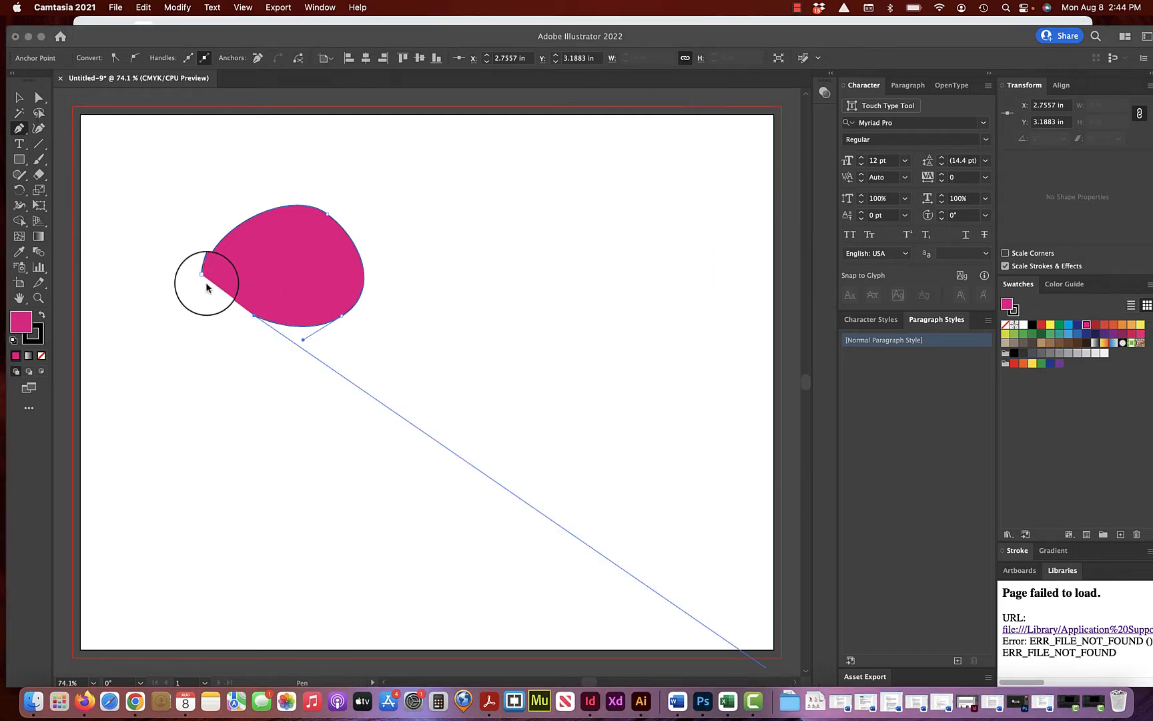
pyautogui.click(252, 317)
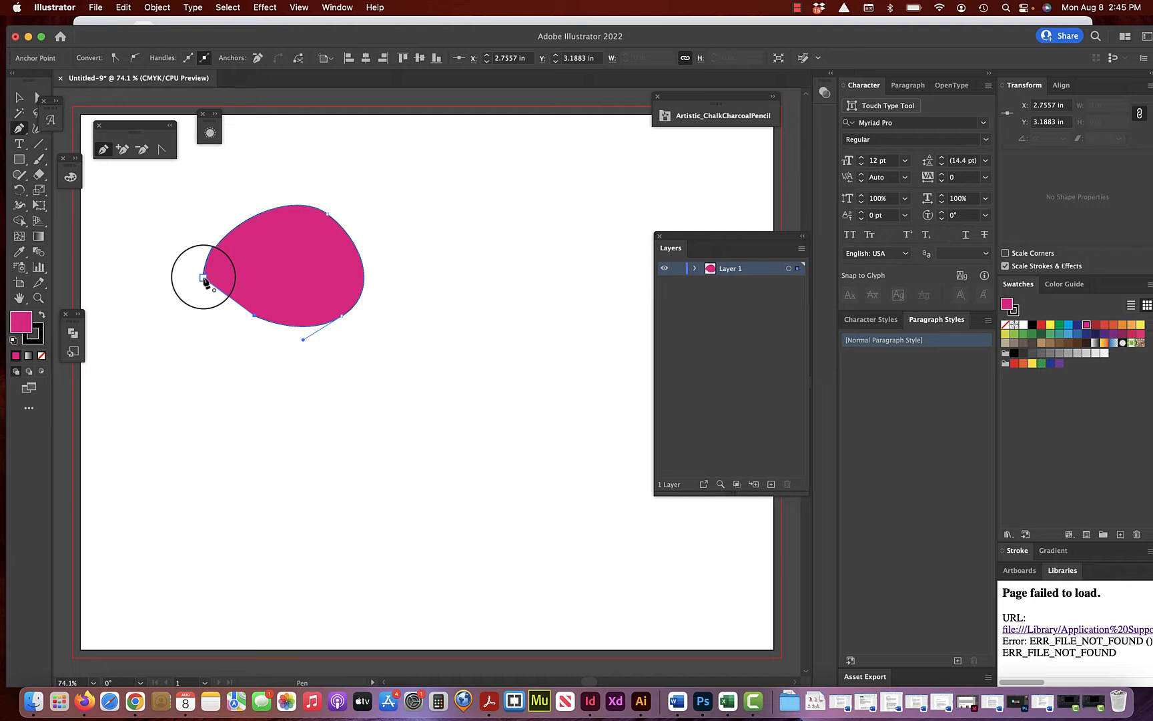
pyautogui.moveTo(204, 279); pyautogui.dragTo(57, 99)
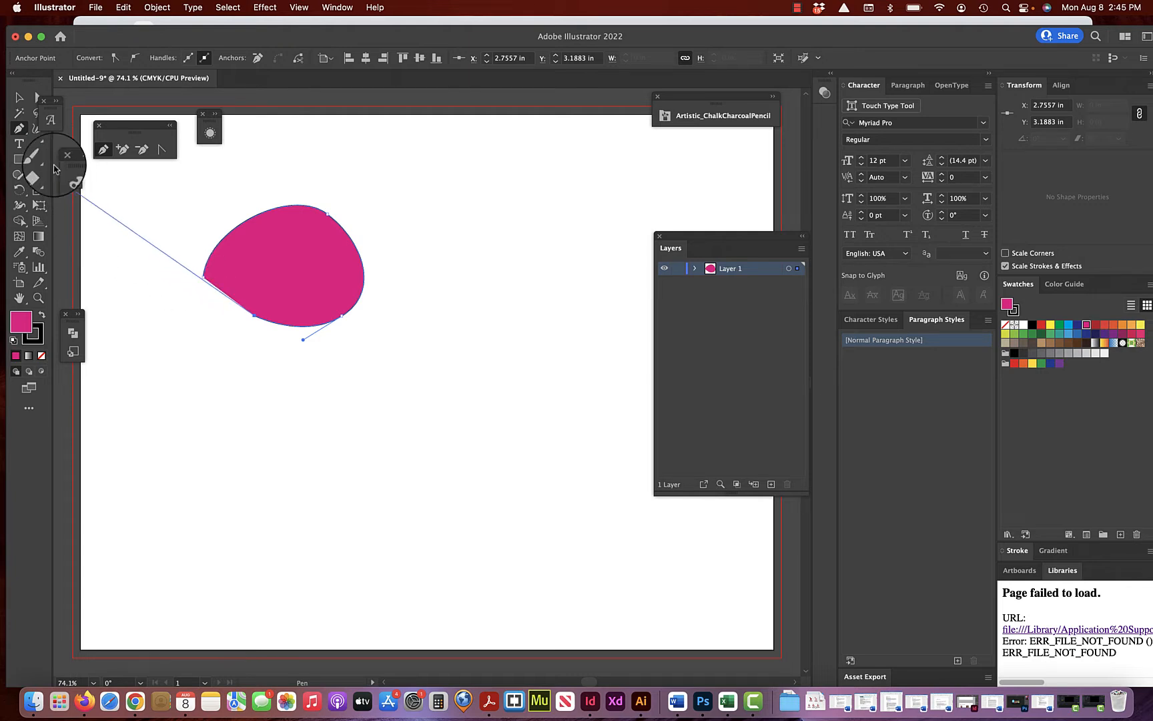
pyautogui.click(19, 99)
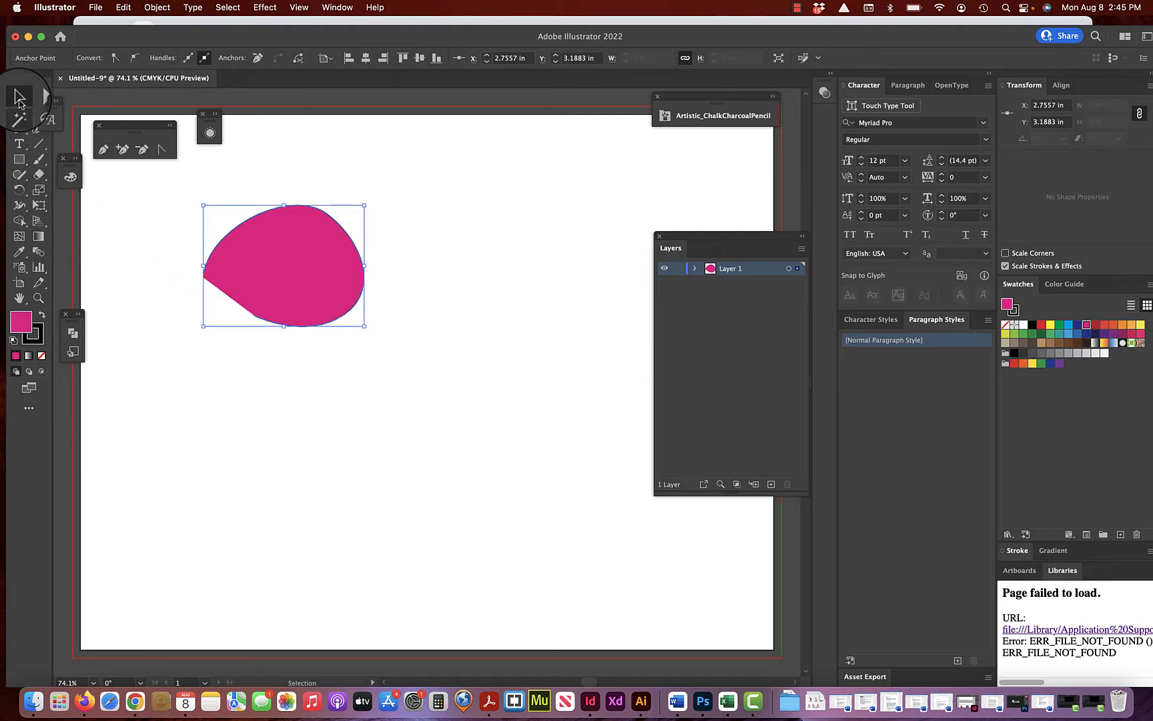
pyautogui.click(185, 300)
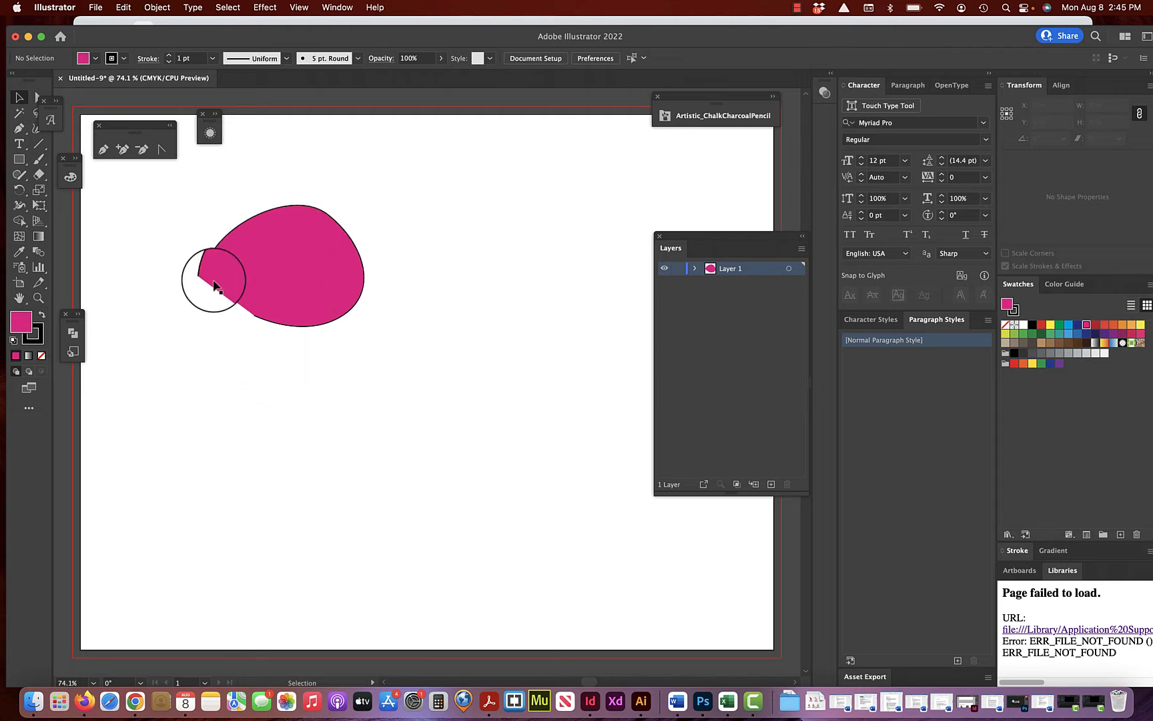
# - Remove the stroke from the magenta shape, leaving only its fill
pyautogui.press('super+equal')
pyautogui.press('super+equal')
pyautogui.press('super+equal')
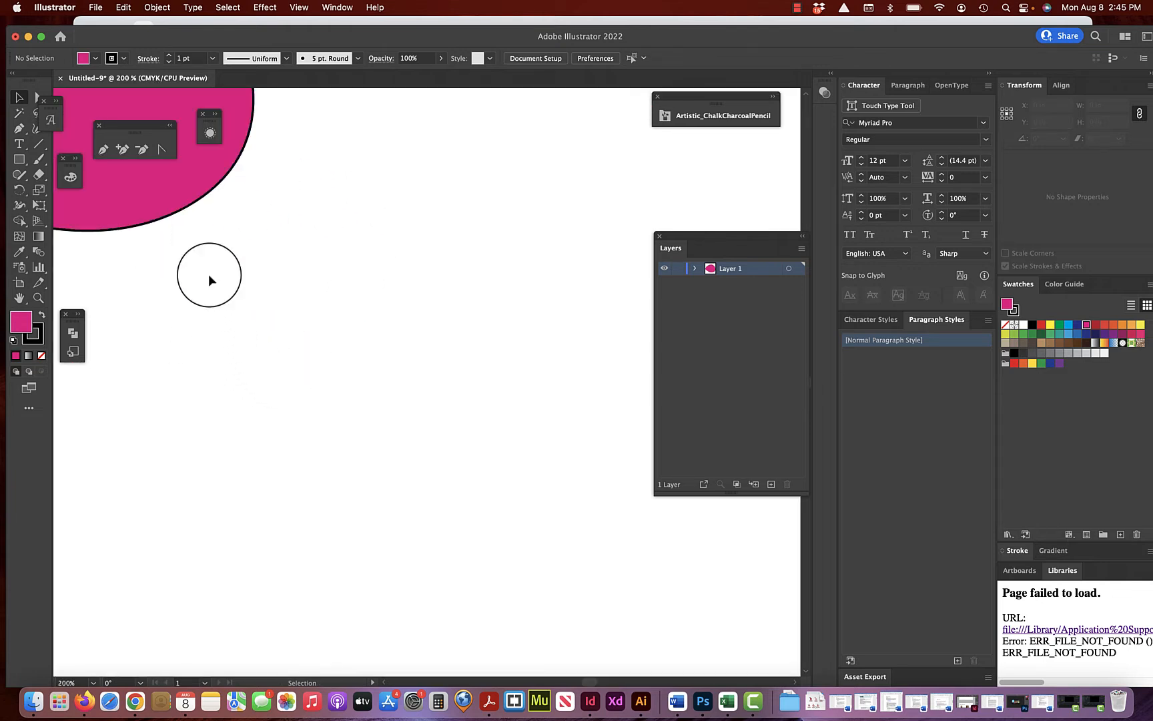
pyautogui.hscroll(-3, 209, 279)
pyautogui.scroll(2, 208, 279)
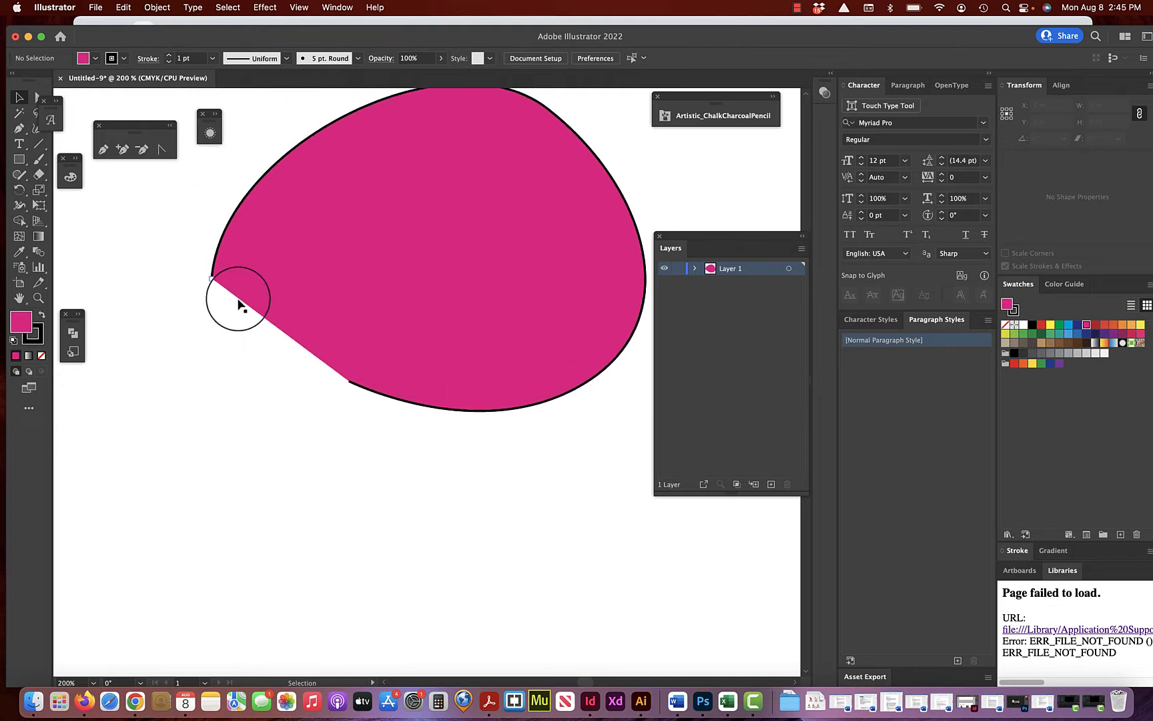
pyautogui.click(253, 271)
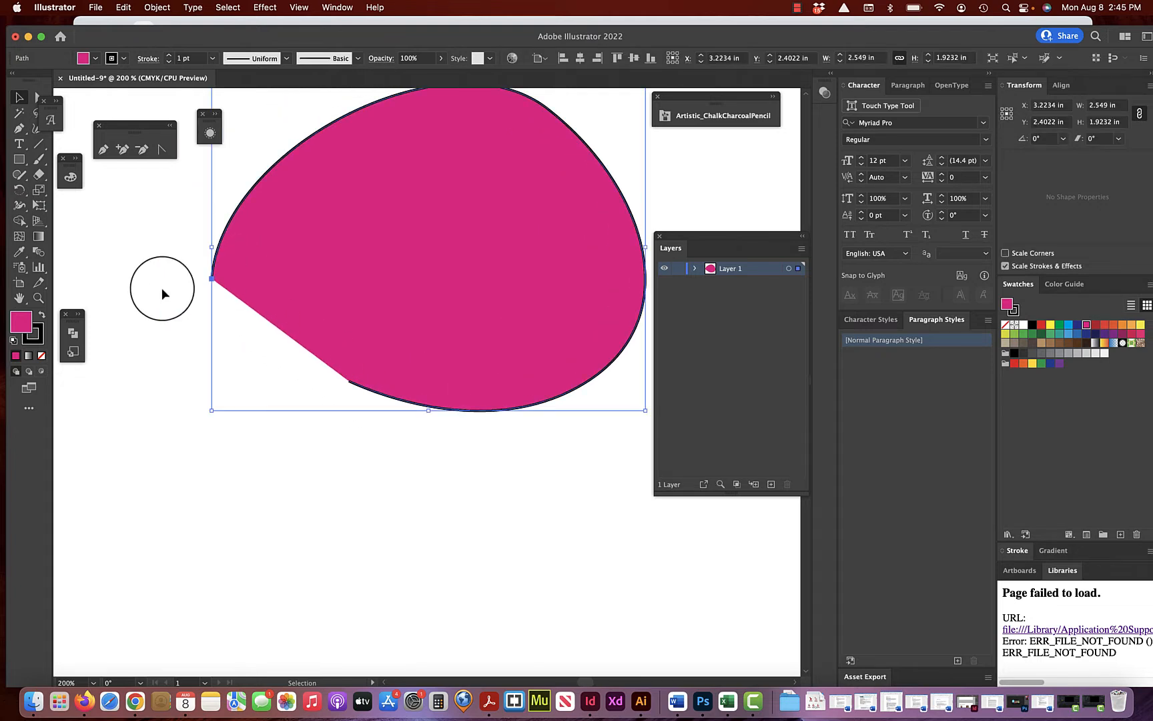
pyautogui.click(30, 334)
pyautogui.click(41, 355)
pyautogui.click(137, 396)
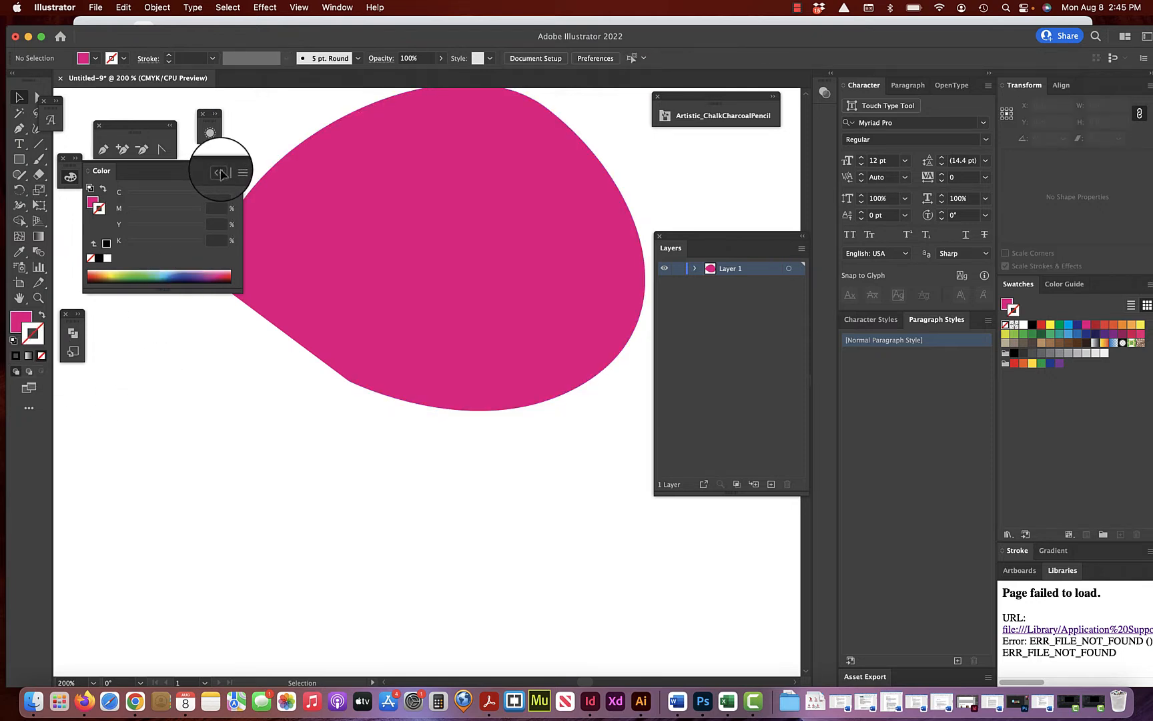
pyautogui.click(221, 172)
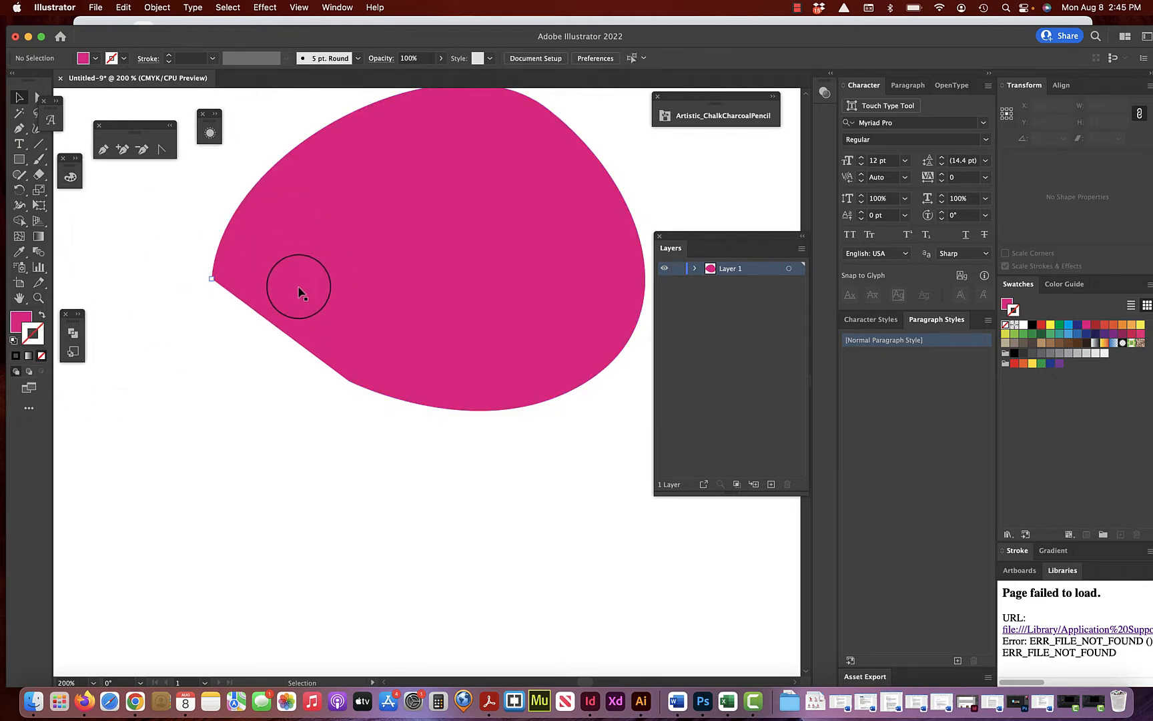
# - Close the open magenta path with the Pen tool by joining its last anchor point to the starting point
pyautogui.click(279, 304)
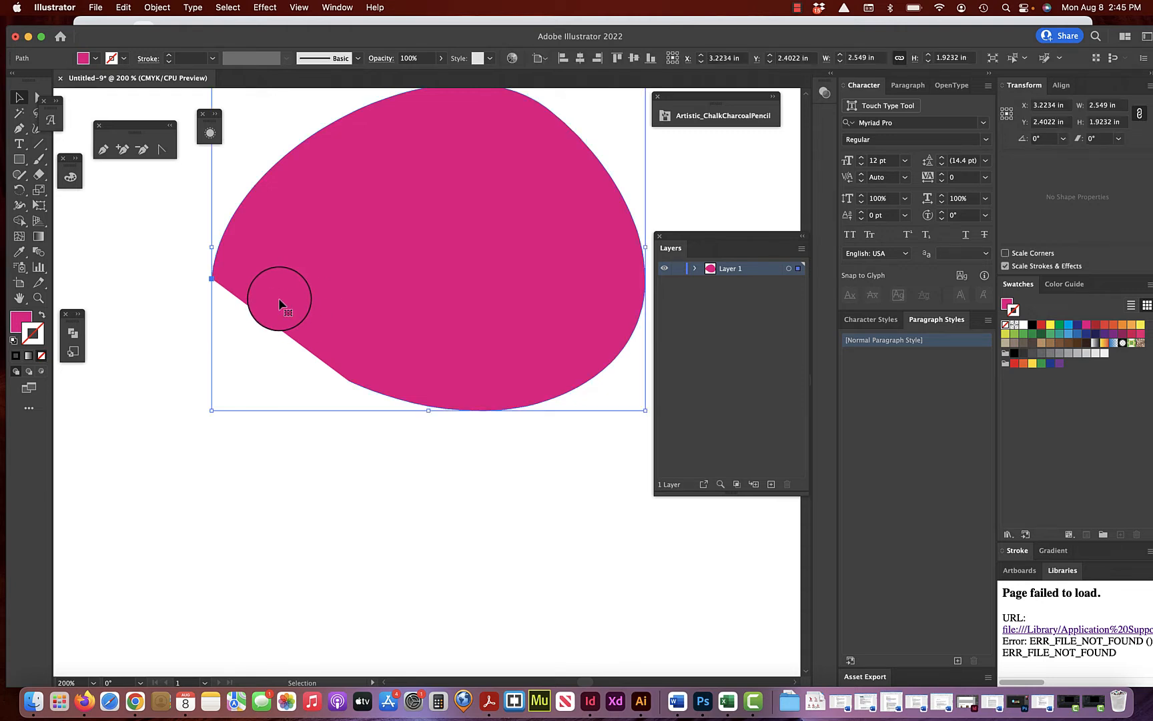
pyautogui.click(19, 129)
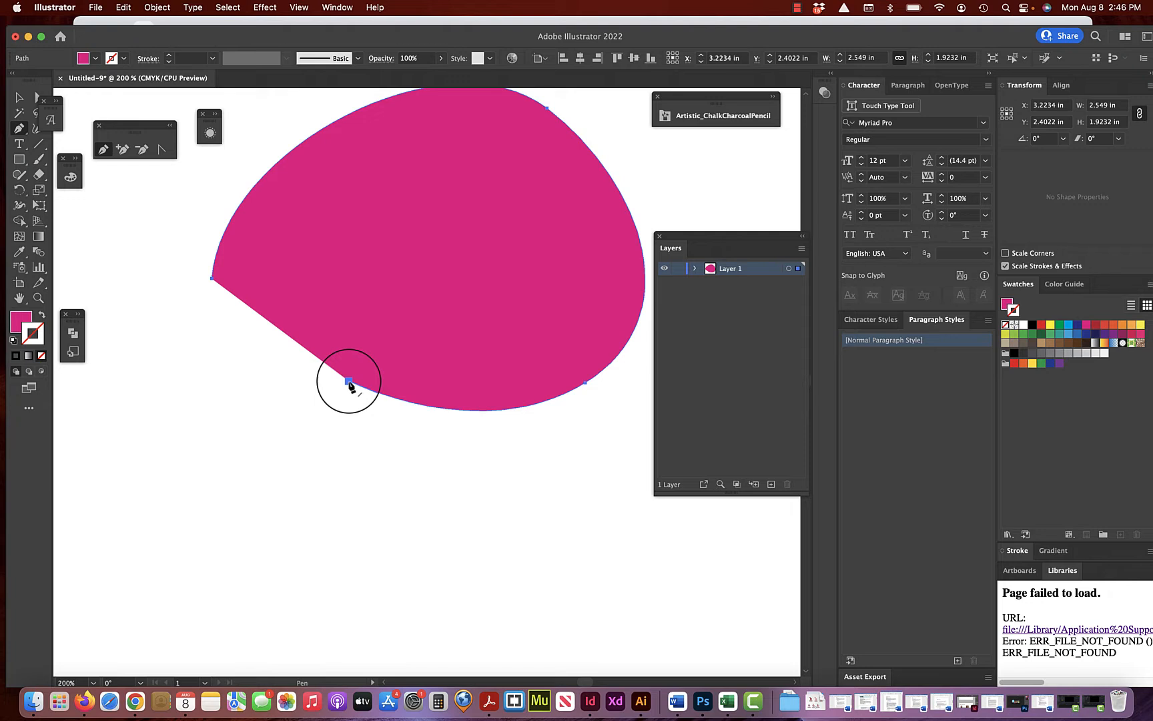
pyautogui.click(349, 382)
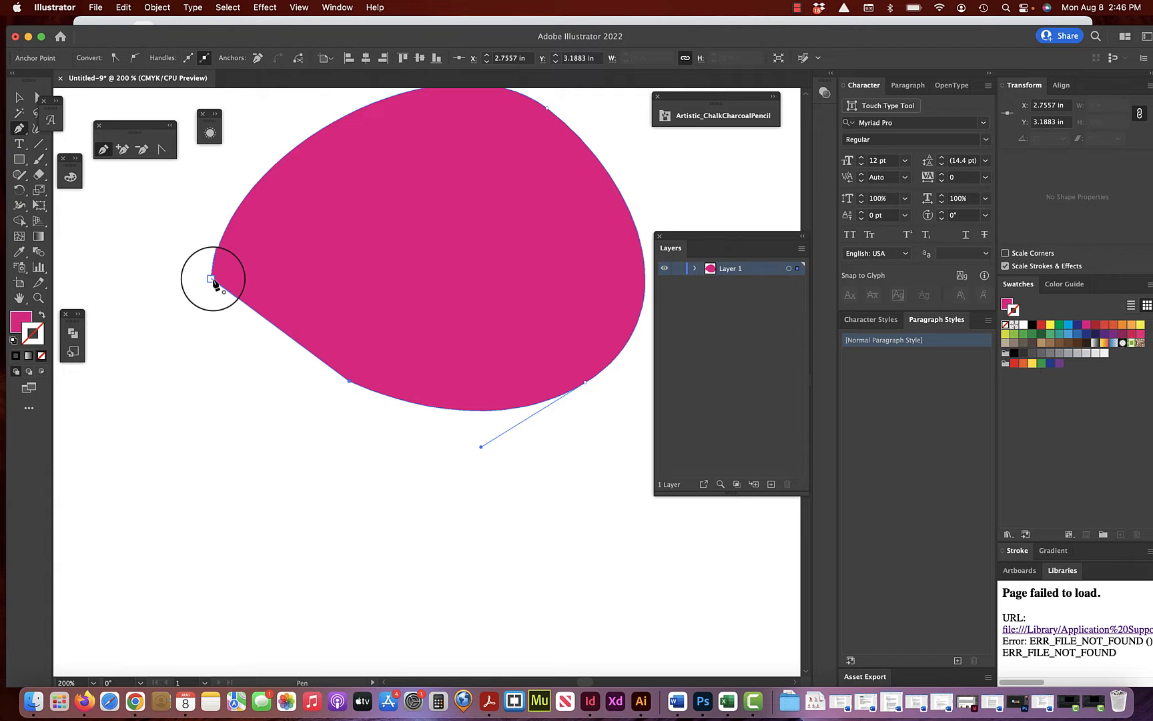
pyautogui.click(212, 279)
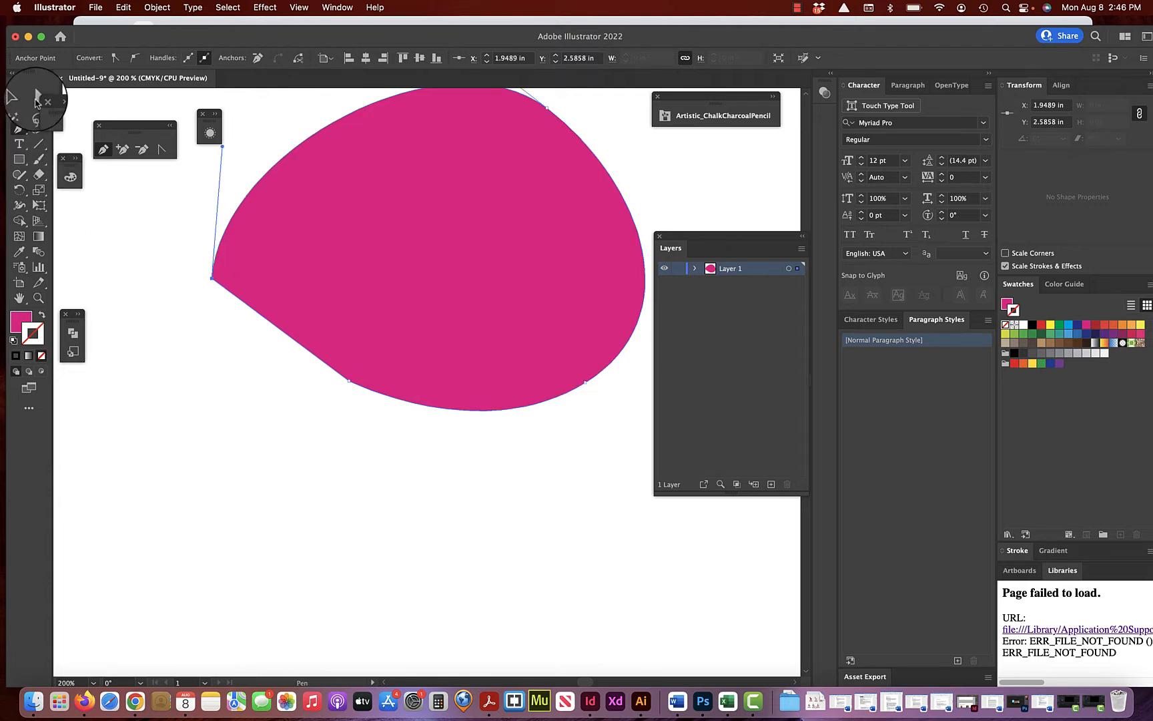
# - Examine the closed shape's individual anchor points and their direction handles with the Direct Selection tool
pyautogui.click(37, 98)
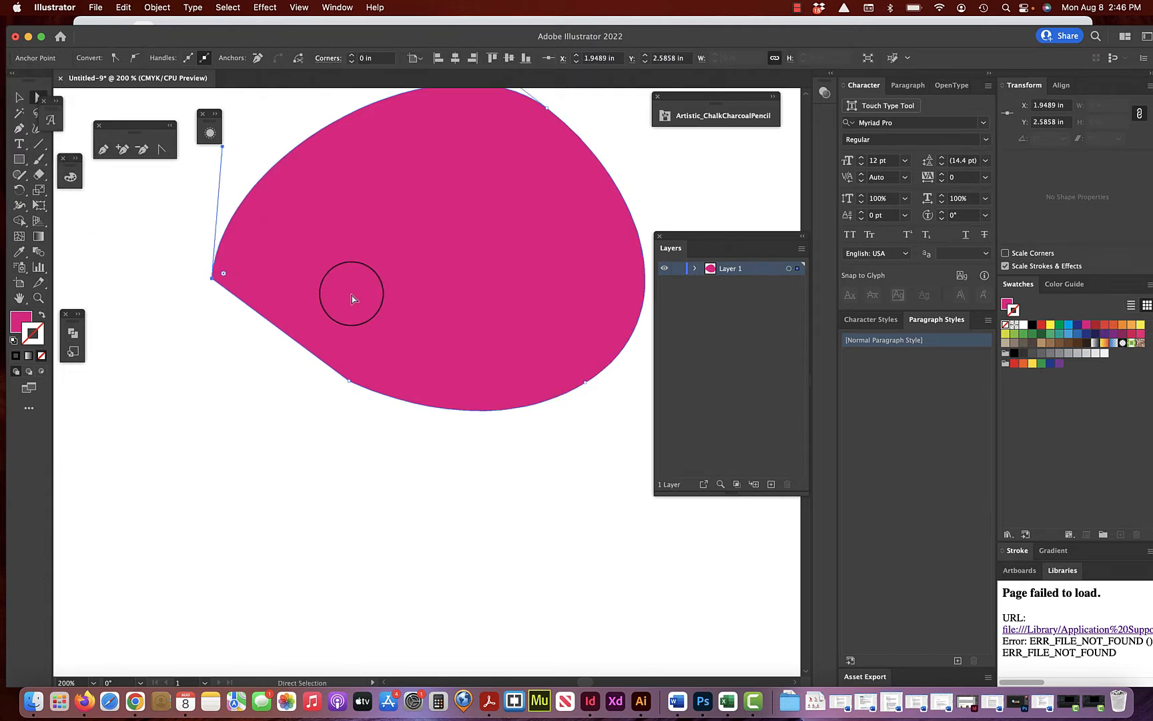
pyautogui.click(384, 315)
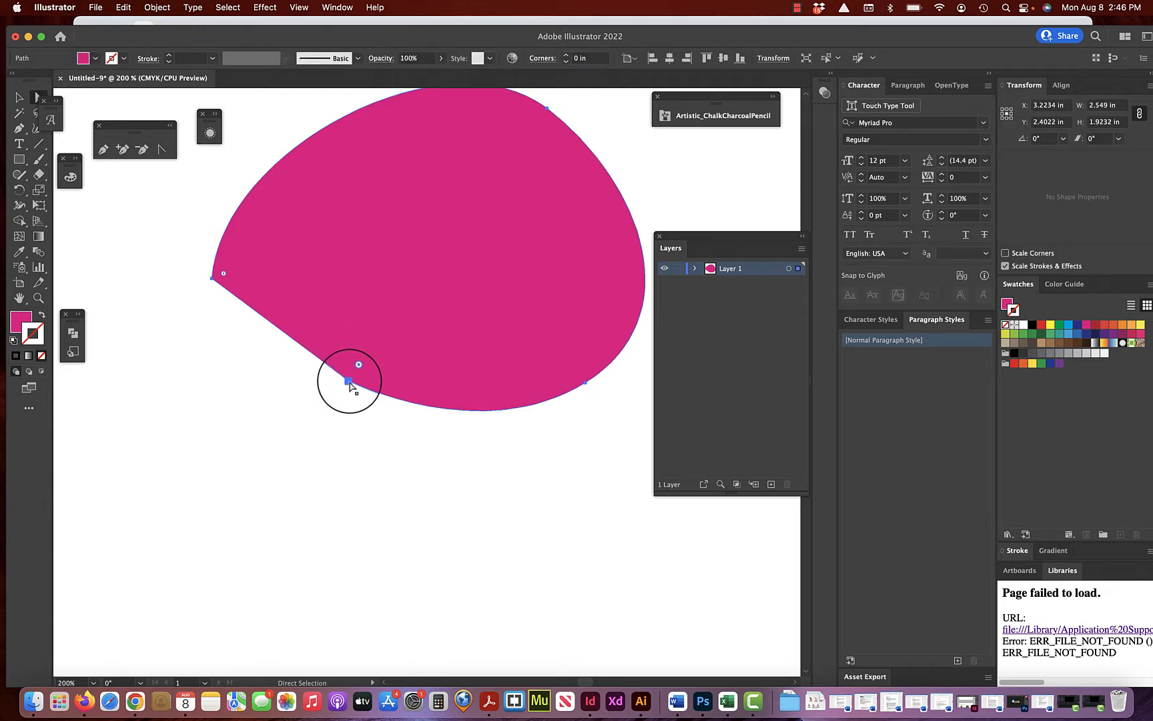
pyautogui.scroll(3, 400, 343)
pyautogui.hscroll(2, 400, 342)
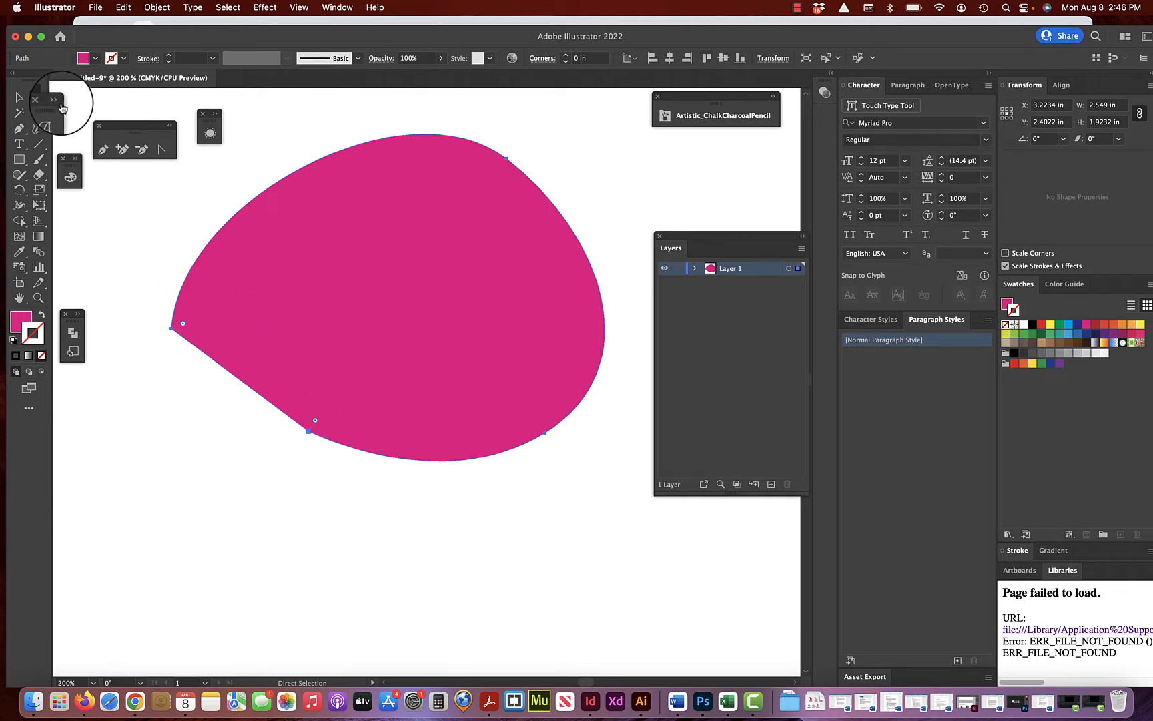
pyautogui.click(42, 101)
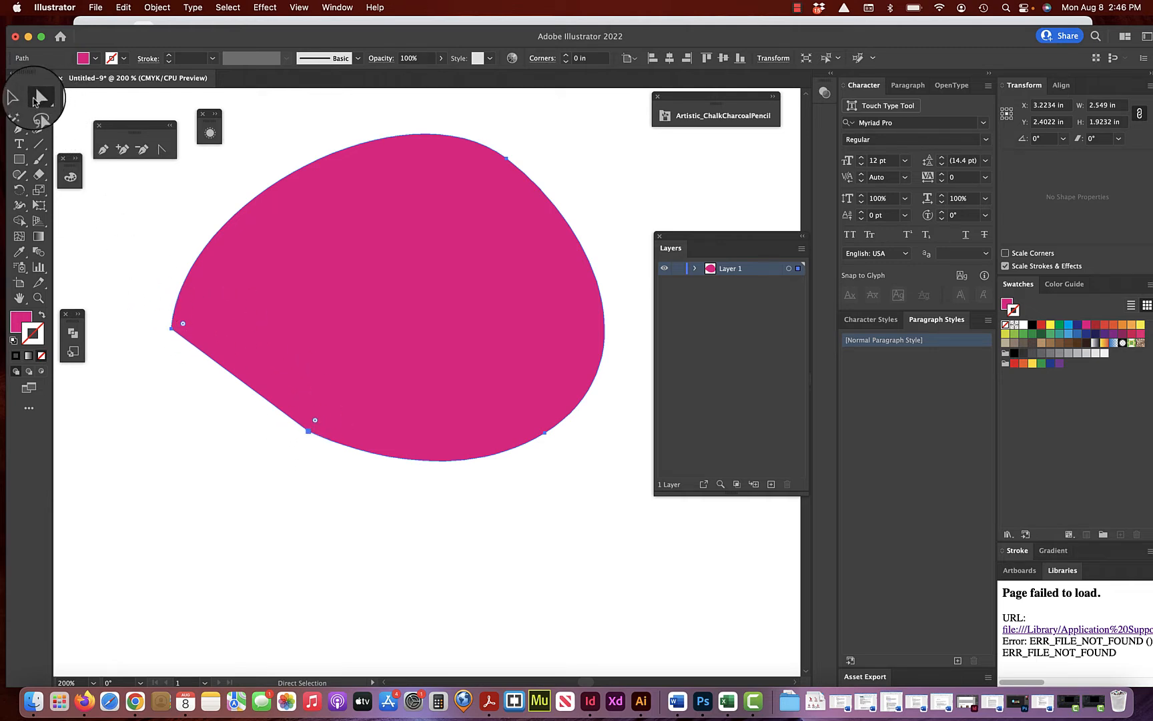
pyautogui.click(400, 130)
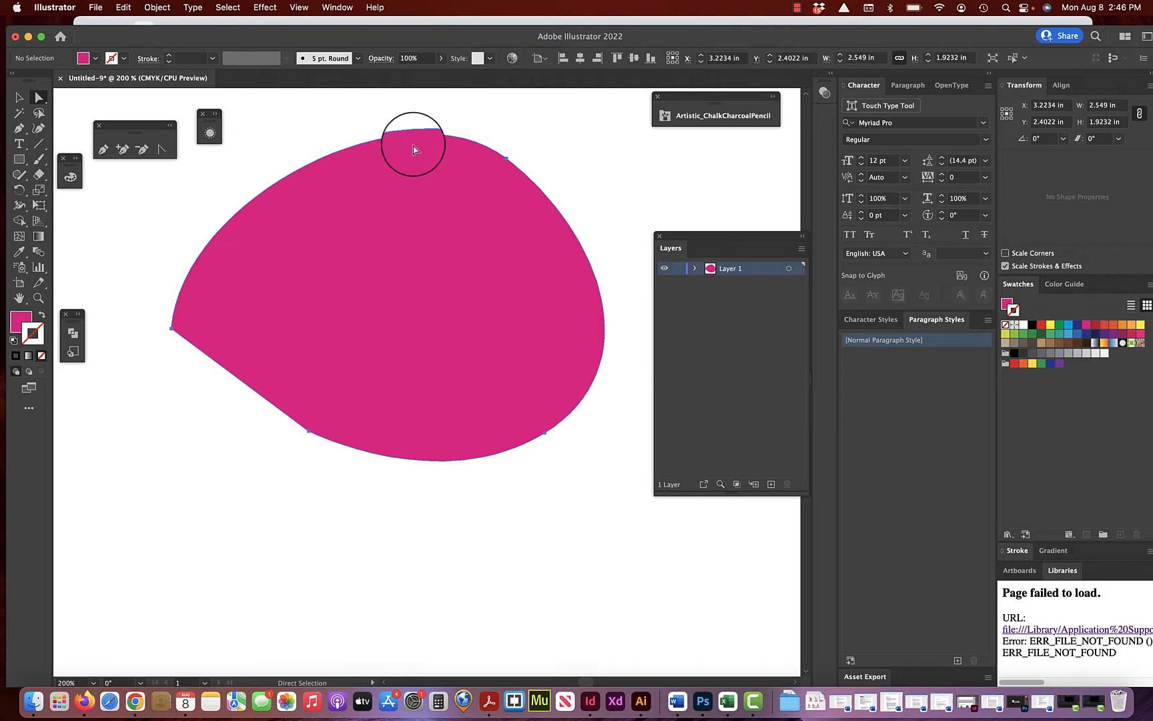
pyautogui.click(507, 160)
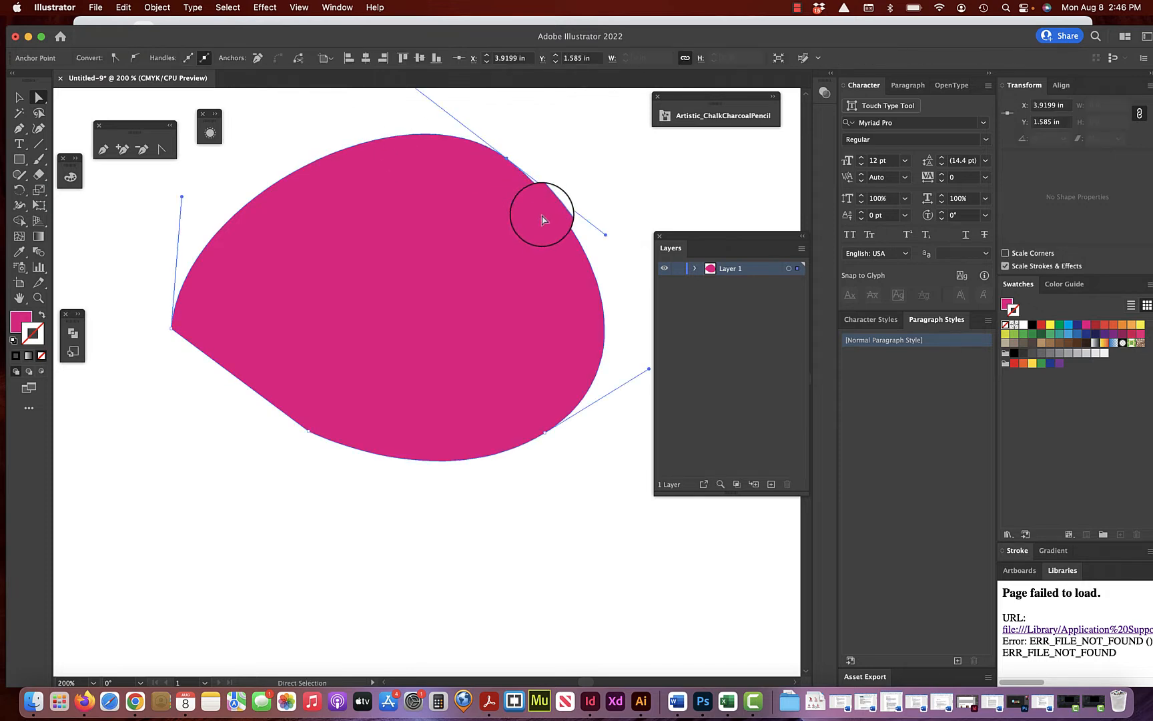
pyautogui.click(545, 433)
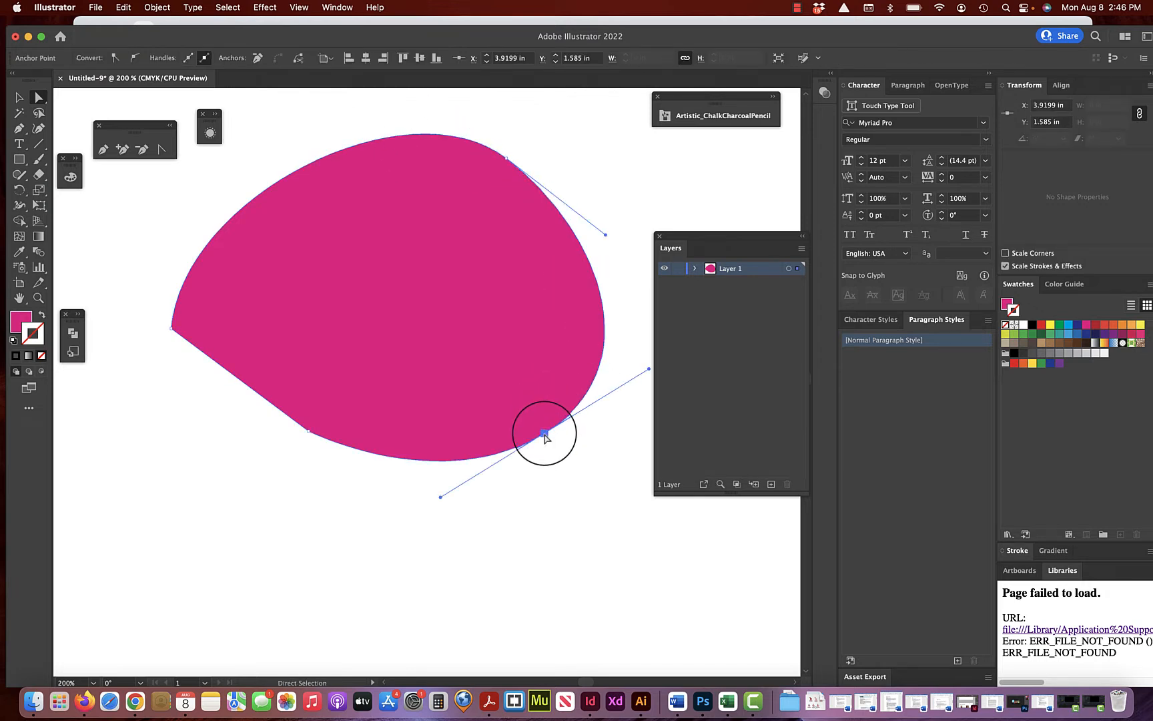
pyautogui.click(308, 430)
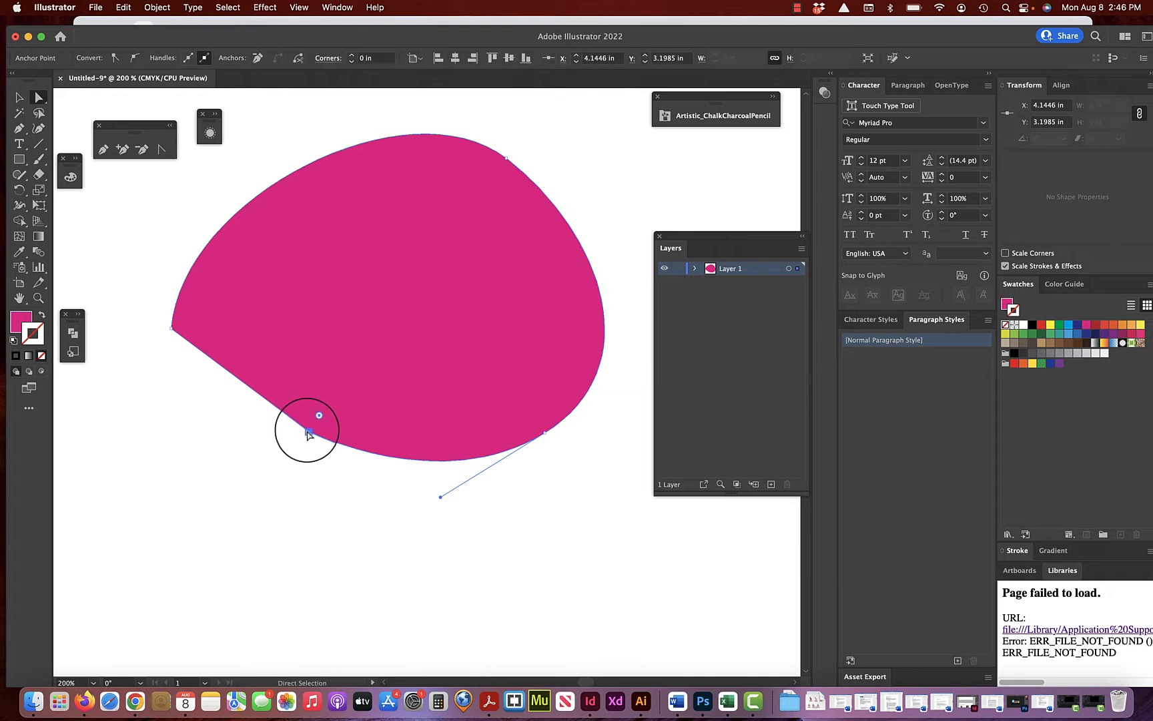
# - Swing the lower handle of the shape's upper-right anchor inward, and move that anchor down and left with the Direct Selection tool
pyautogui.click(507, 160)
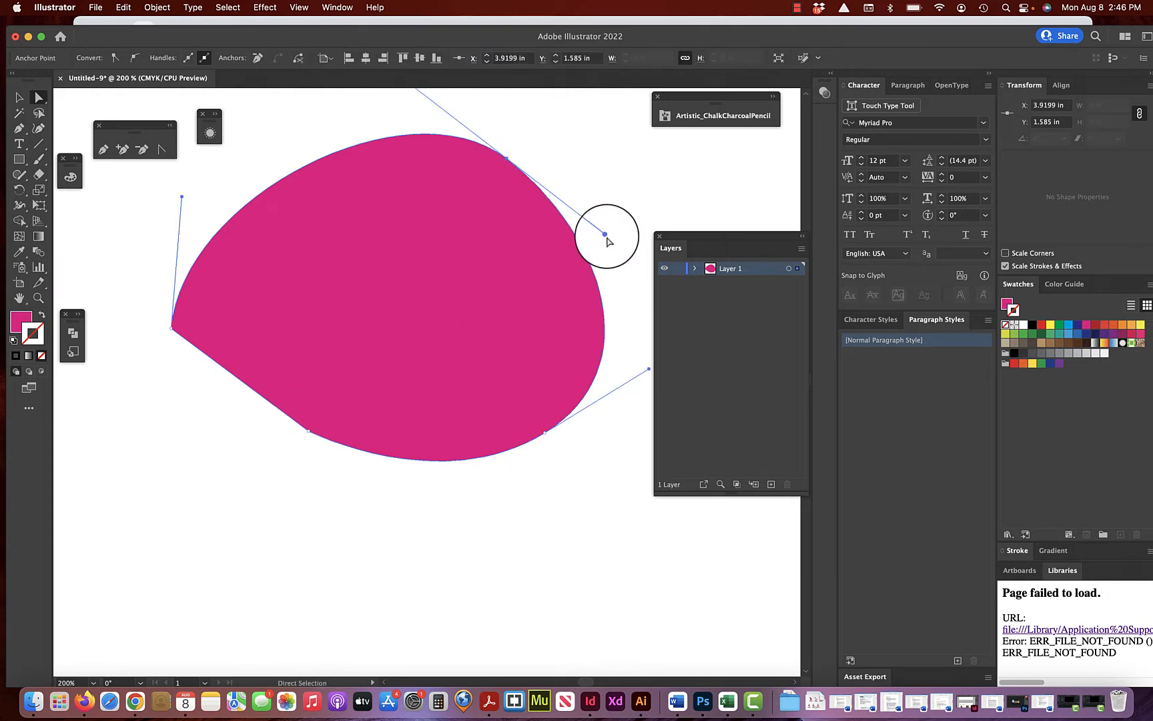
pyautogui.moveTo(606, 237); pyautogui.dragTo(474, 277)
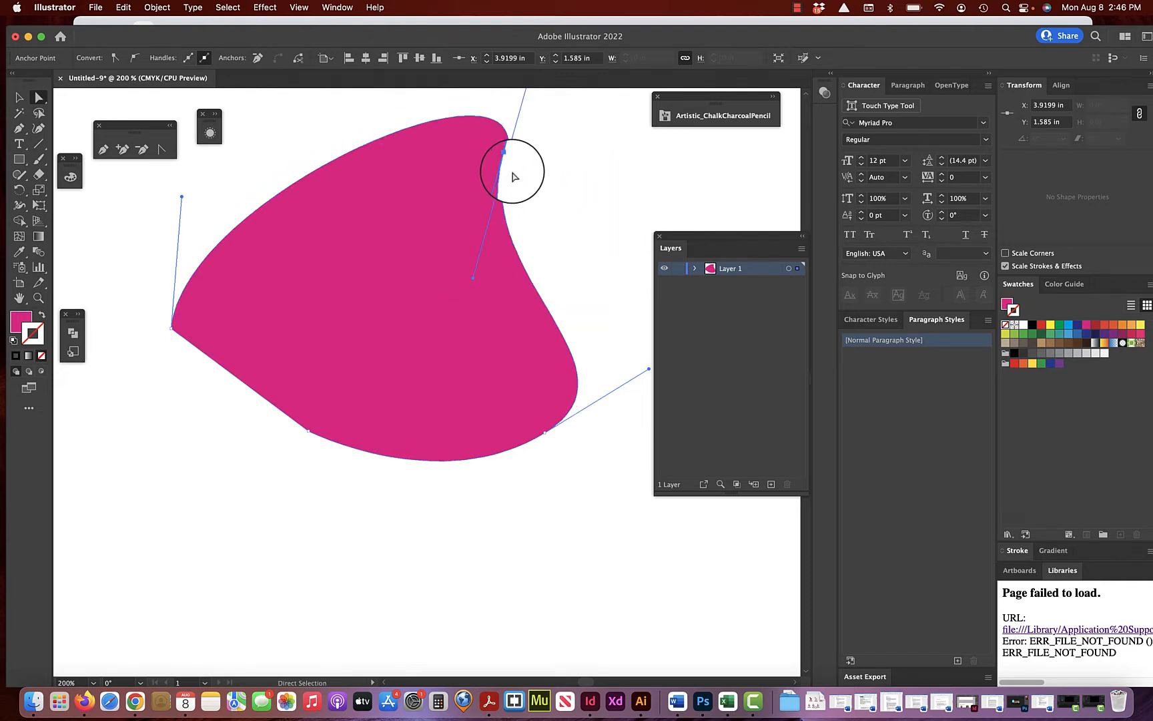
pyautogui.moveTo(507, 163); pyautogui.dragTo(467, 209)
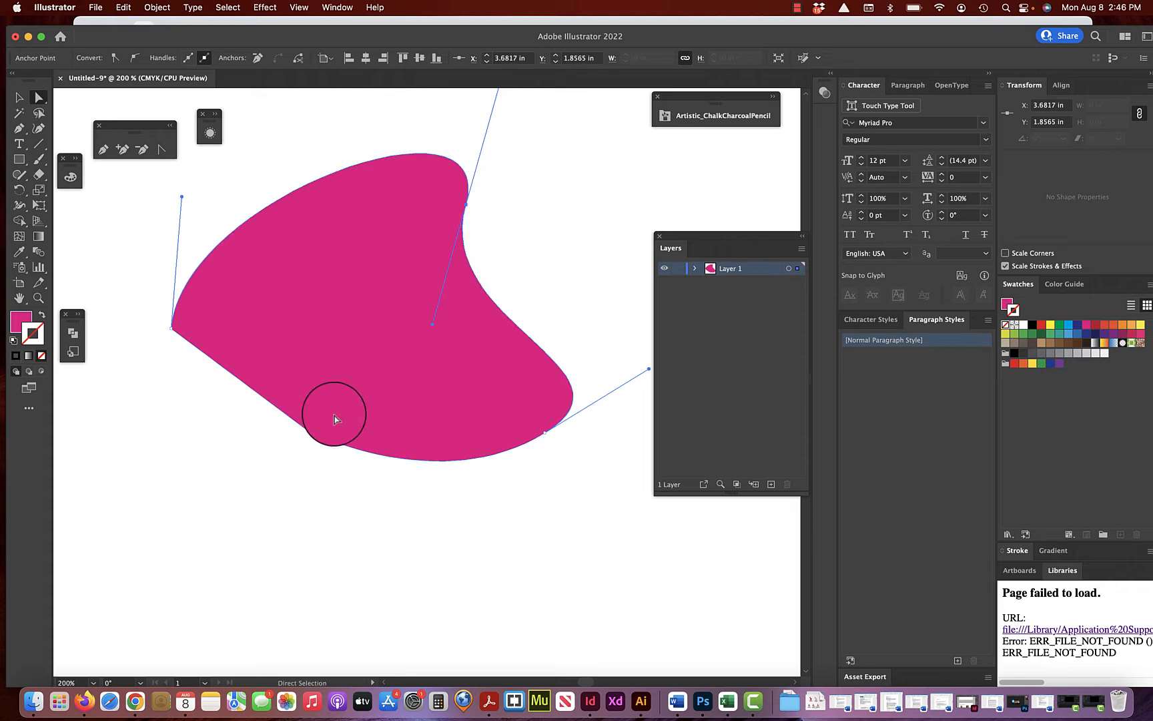
# - Move the two lower anchor points inward, and shorten and swing the upper-right anchor's lower handle outward to round the shape
pyautogui.moveTo(308, 432); pyautogui.dragTo(350, 315)
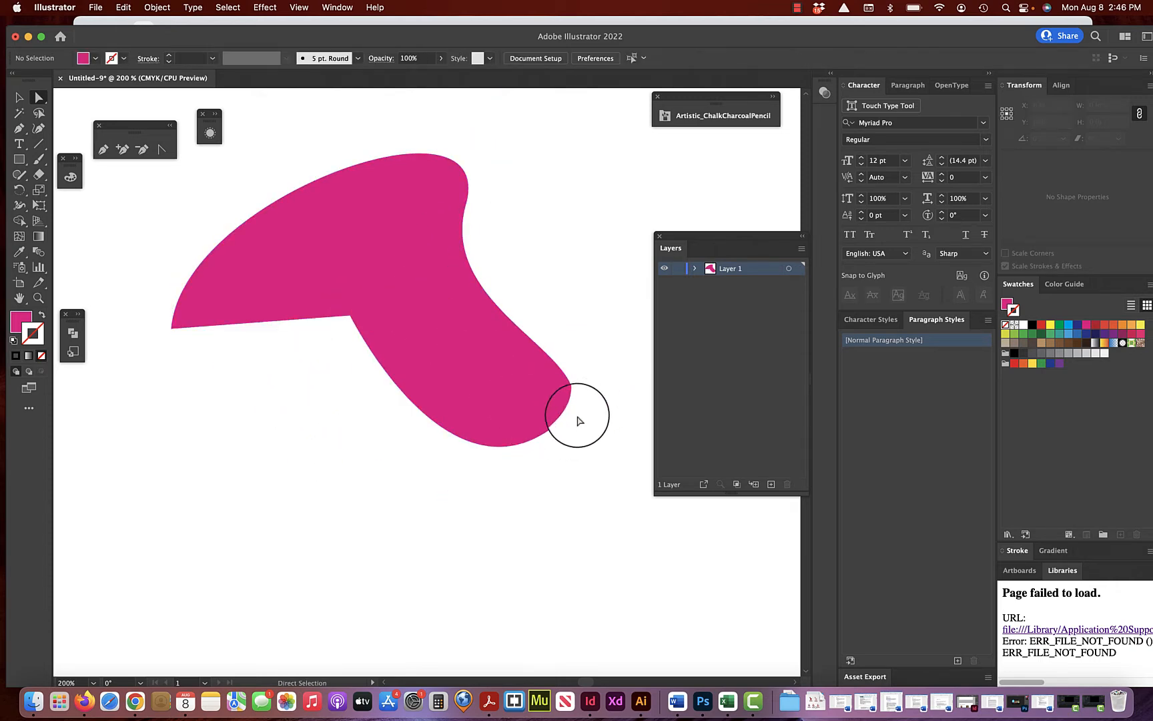
pyautogui.click(568, 412)
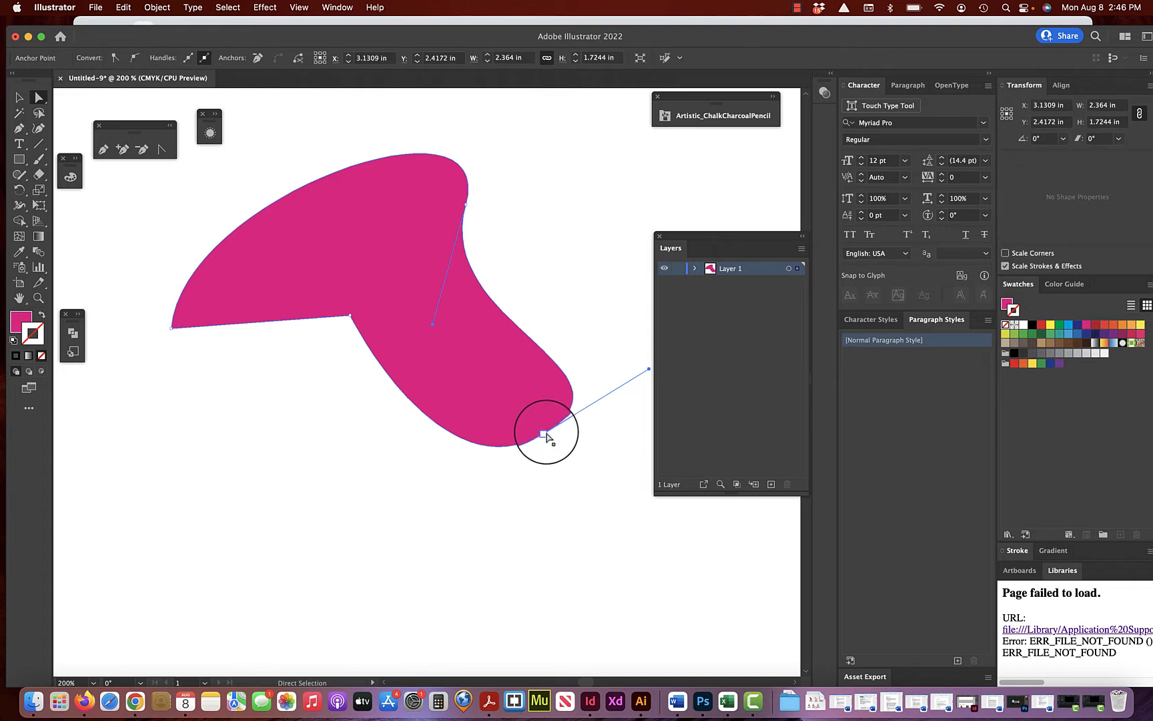
pyautogui.moveTo(546, 429); pyautogui.dragTo(492, 376)
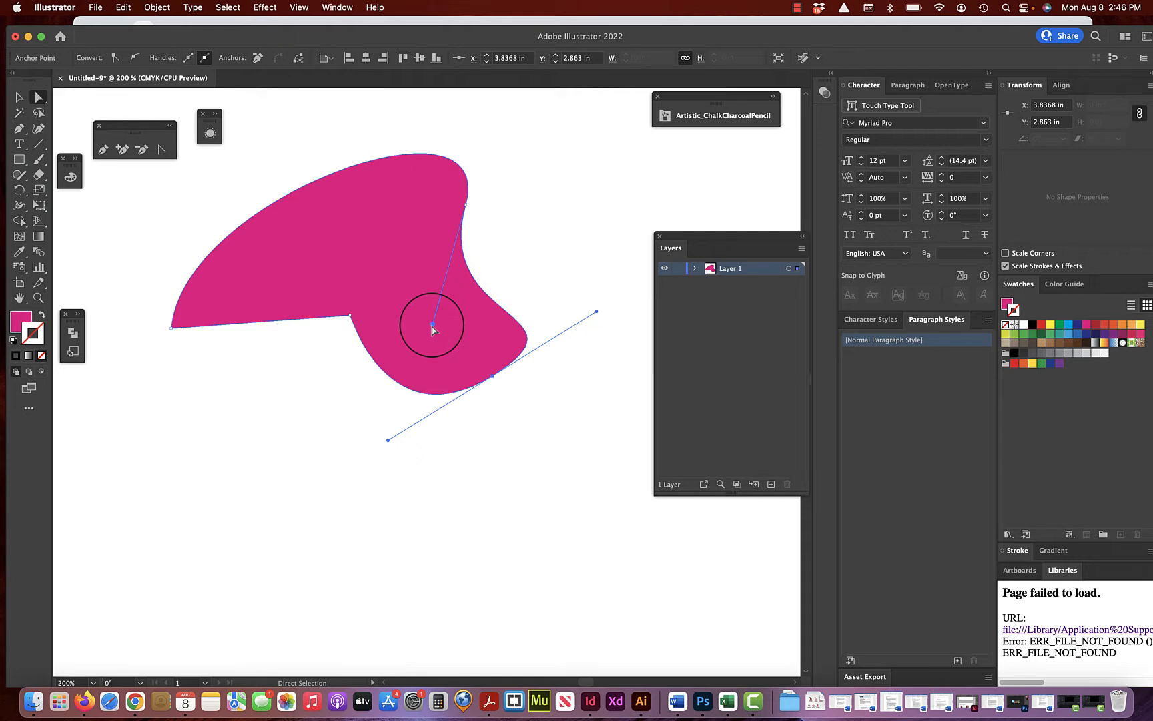
pyautogui.moveTo(432, 325); pyautogui.dragTo(514, 229)
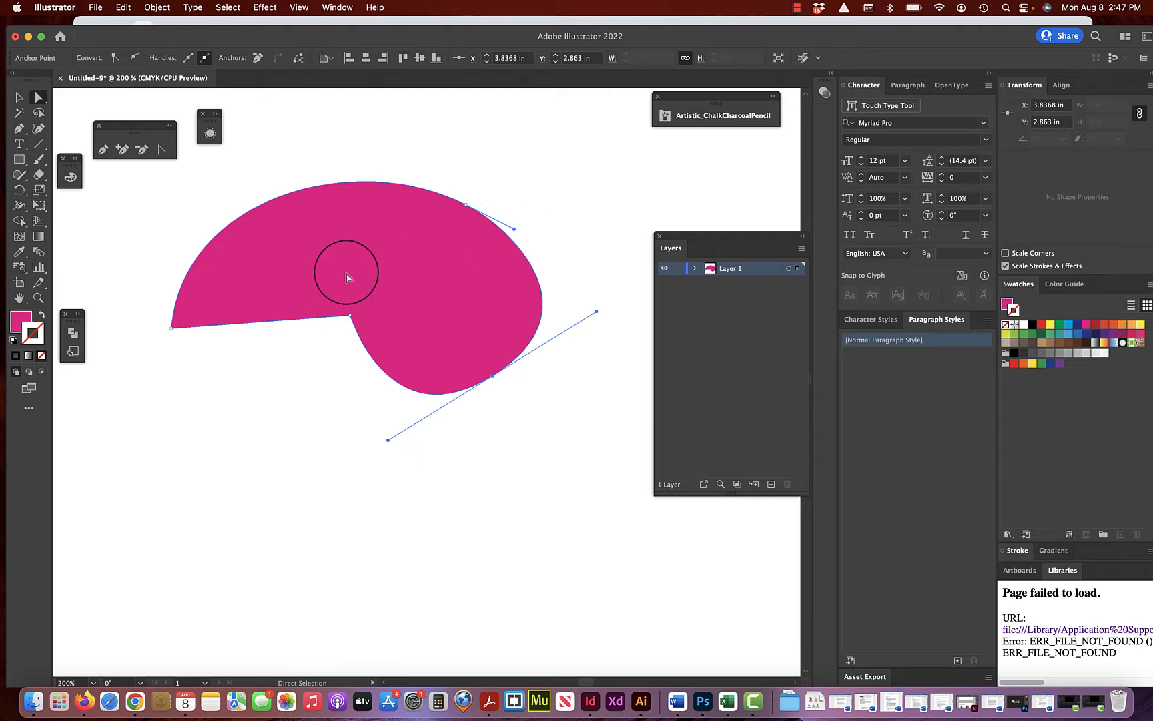
# - Add one anchor point on the shape's upper-left curve and another on its right edge with the Add Anchor Point tool
pyautogui.click(122, 151)
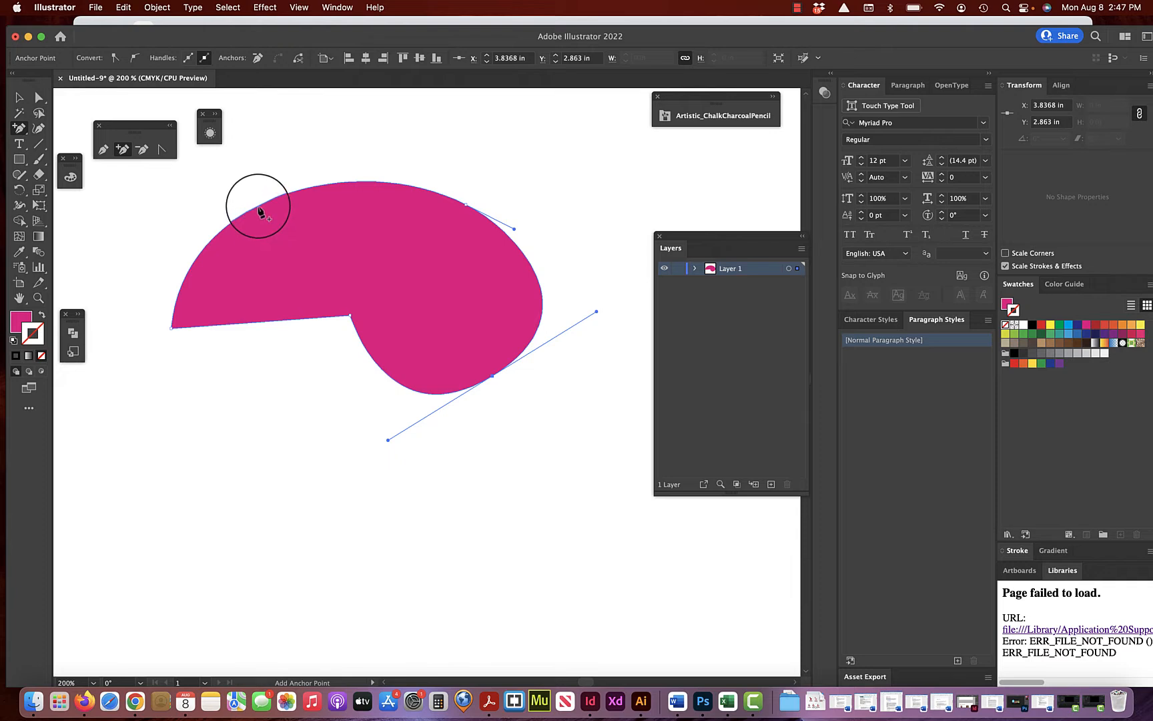
pyautogui.click(259, 207)
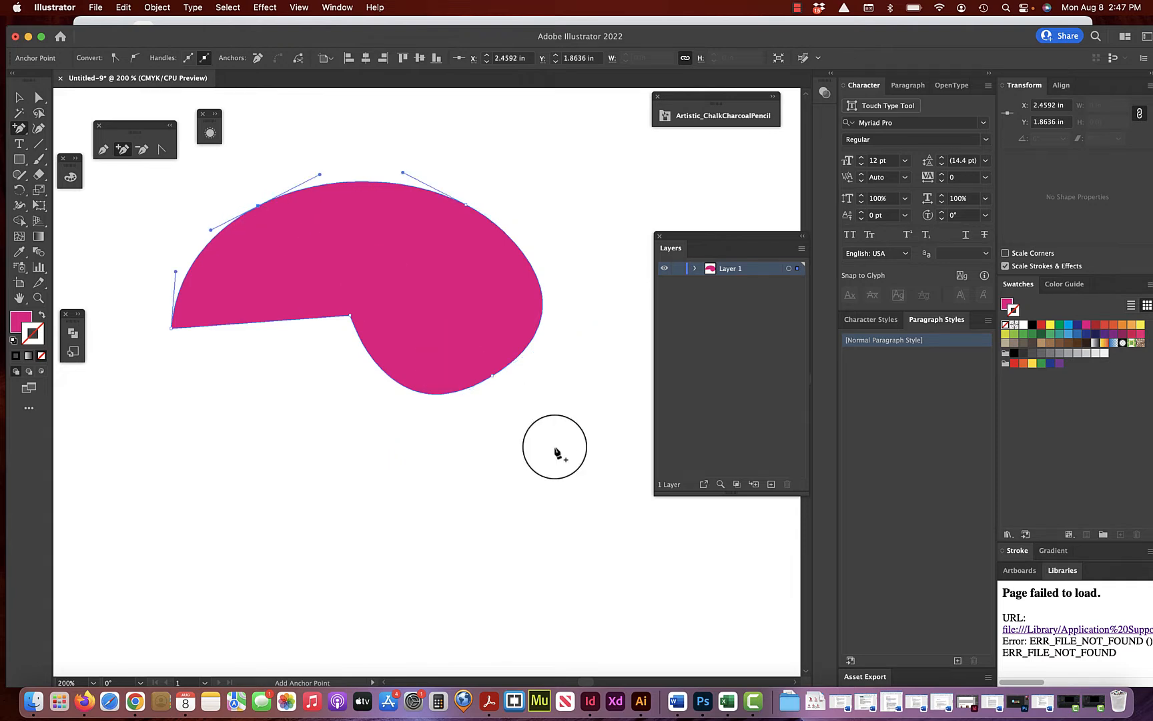
pyautogui.click(542, 298)
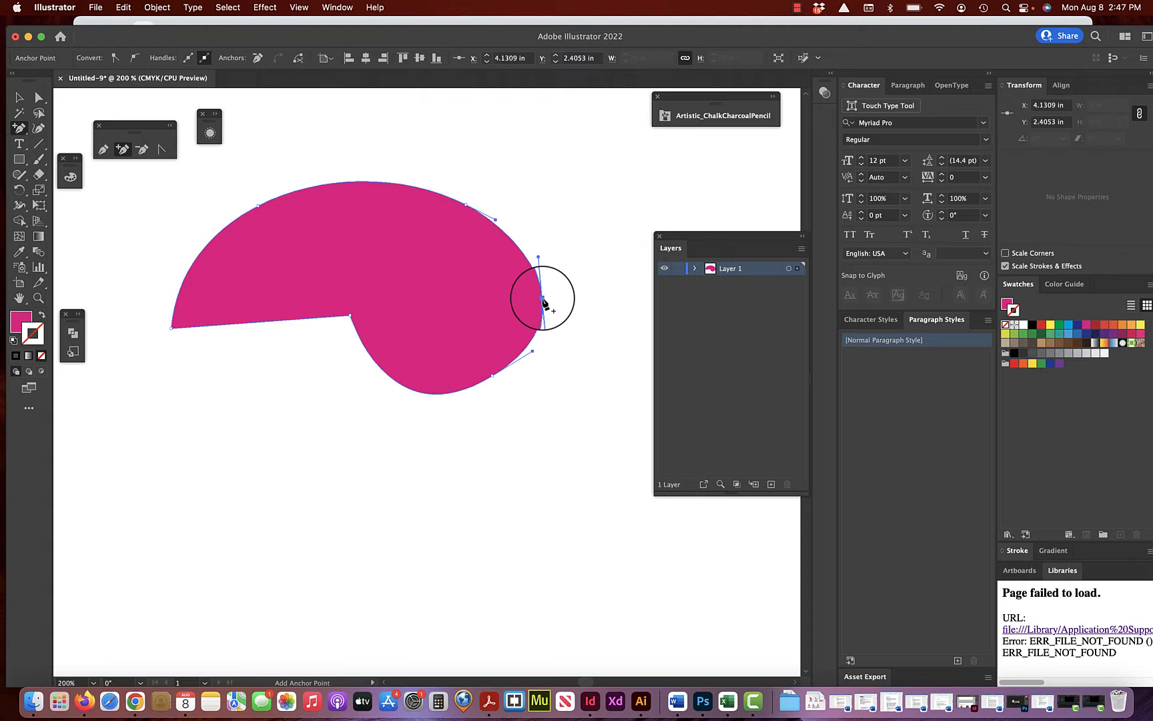
# - Remove the added upper-left and right-edge anchor points with the Delete Anchor Point tool
pyautogui.click(142, 149)
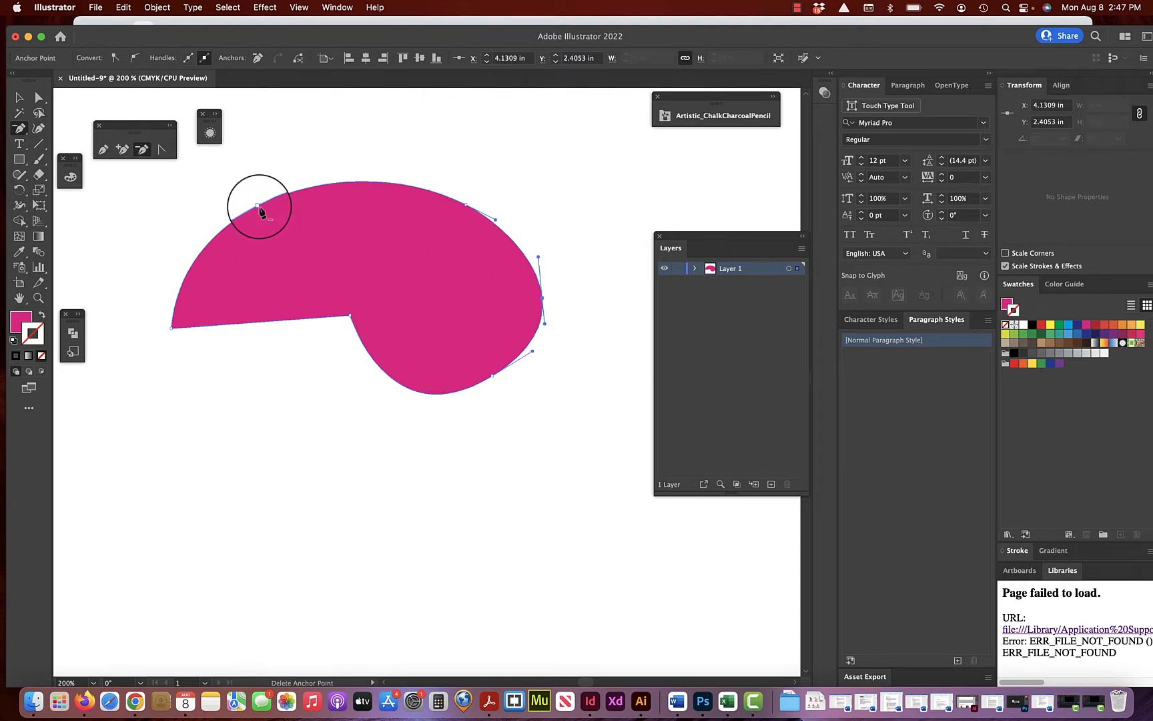
pyautogui.click(259, 208)
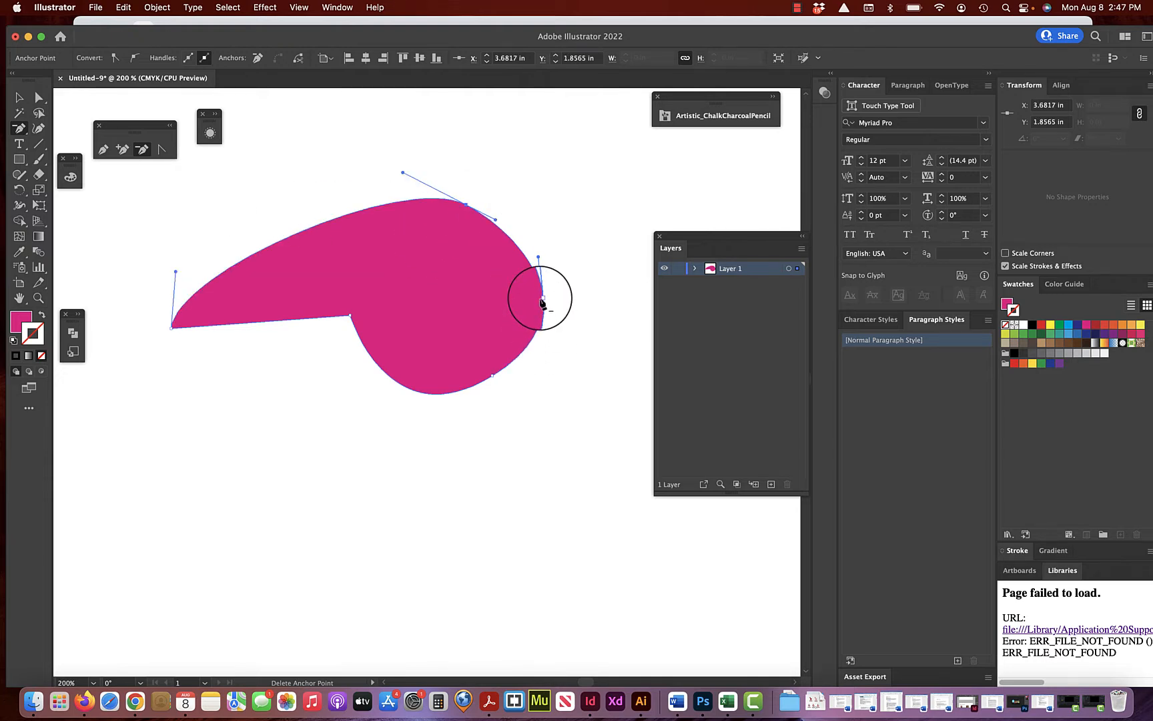
pyautogui.click(543, 303)
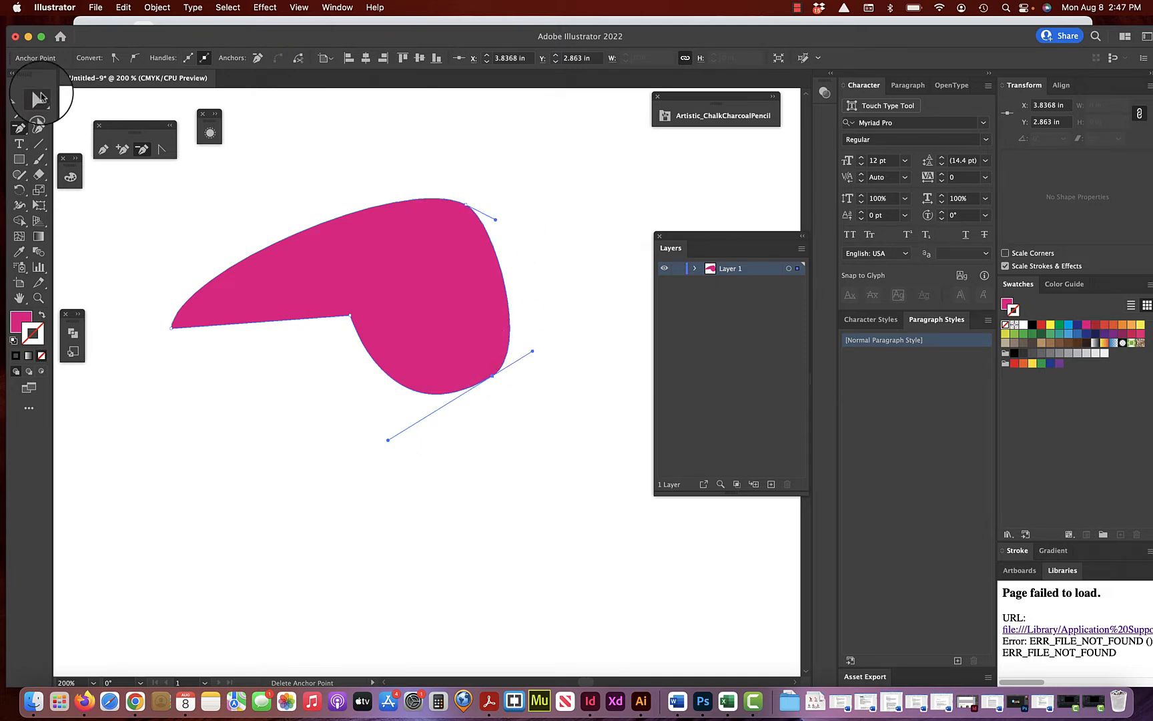
# - Select the upper-right anchor point with the Direct Selection tool, and undo the removal of the two added anchor points
pyautogui.click(40, 97)
pyautogui.click(280, 175)
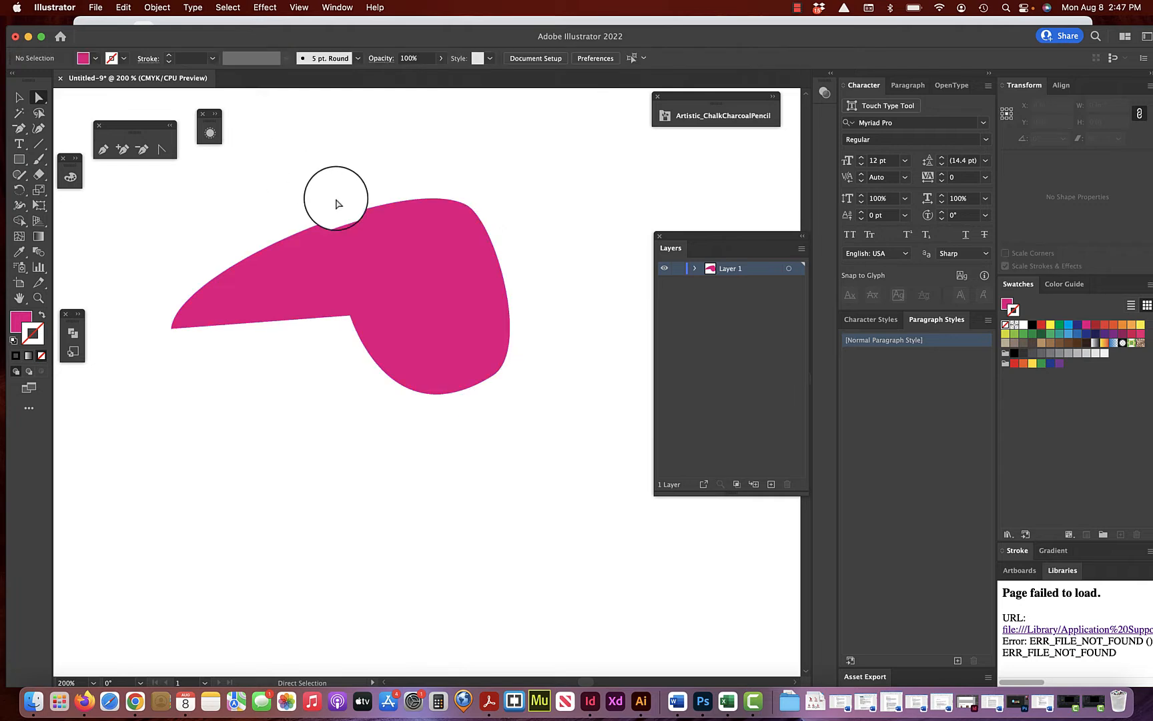
pyautogui.click(454, 200)
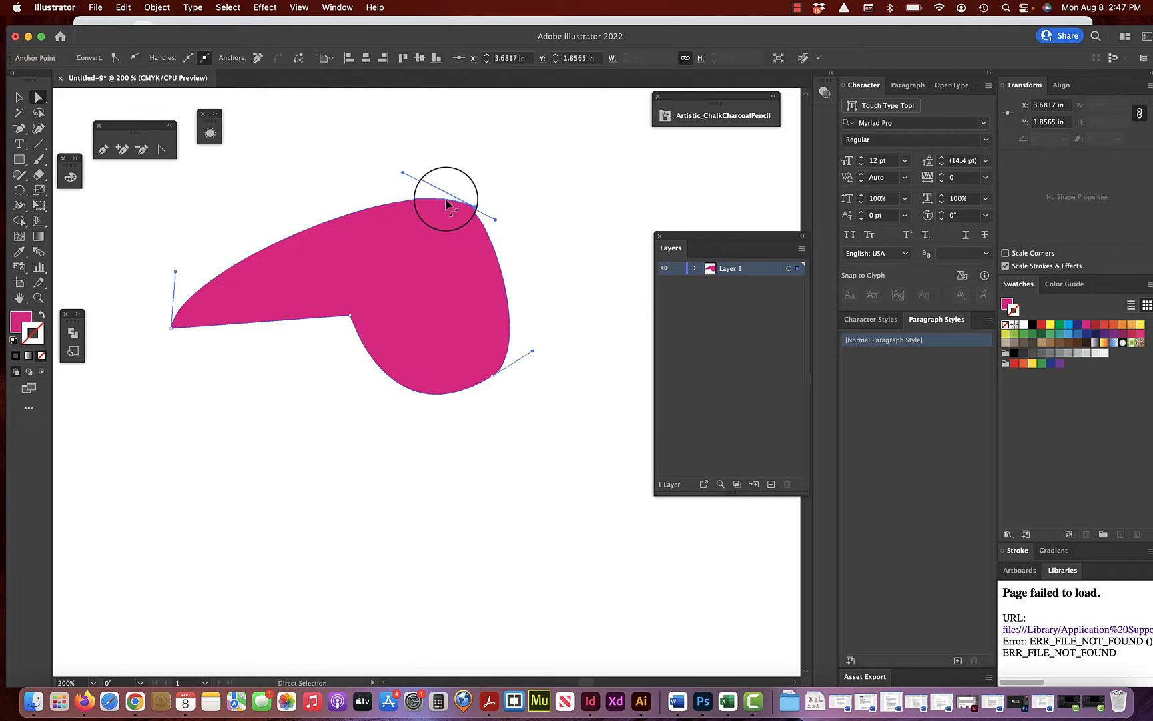
pyautogui.press('Delete')
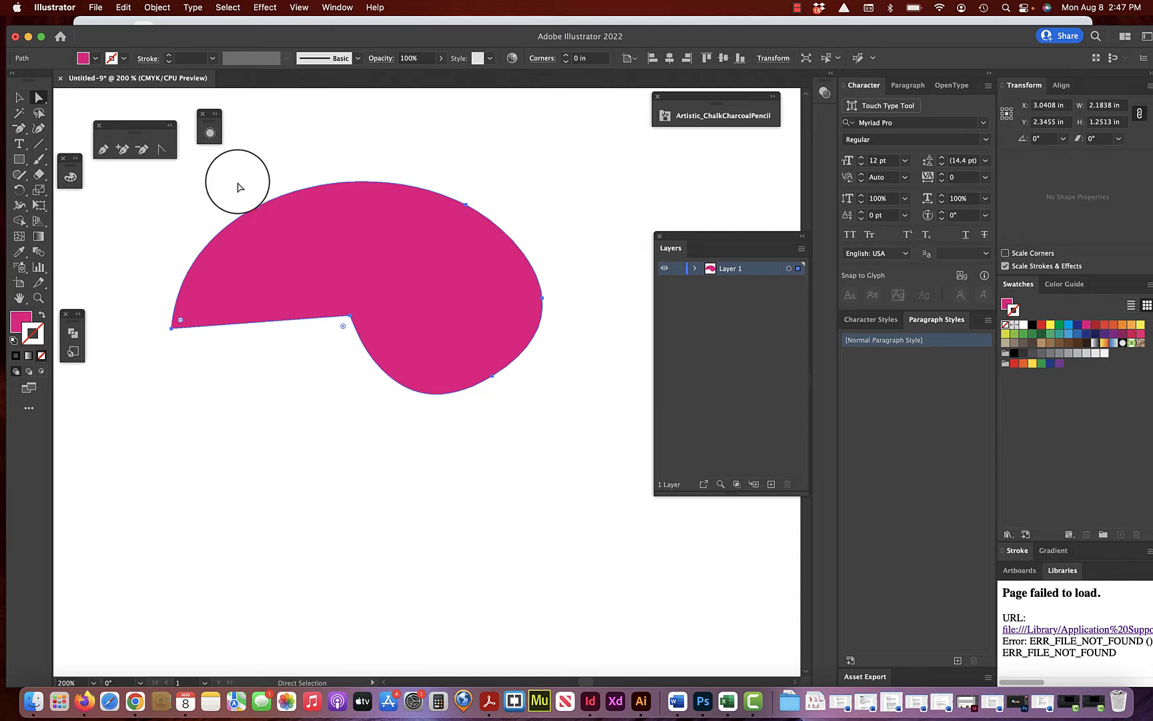
# - Try removing the upper-left anchor point with the Delete Anchor Point tool, and undo the removal
pyautogui.click(260, 206)
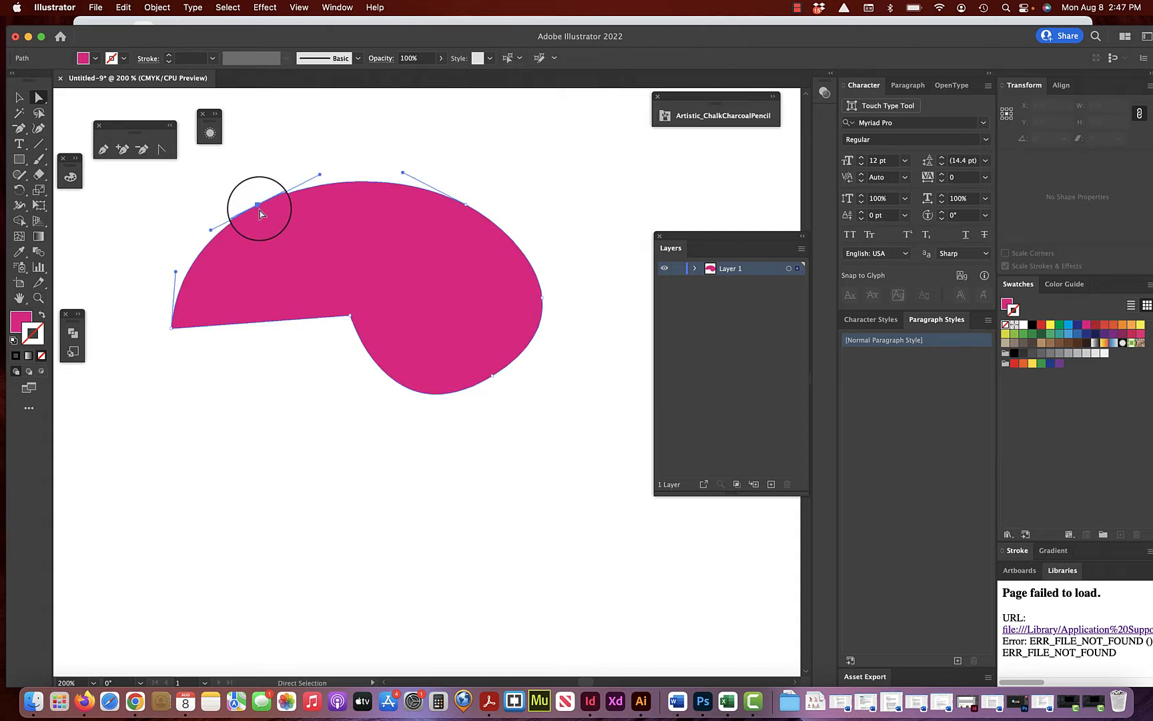
pyautogui.click(141, 149)
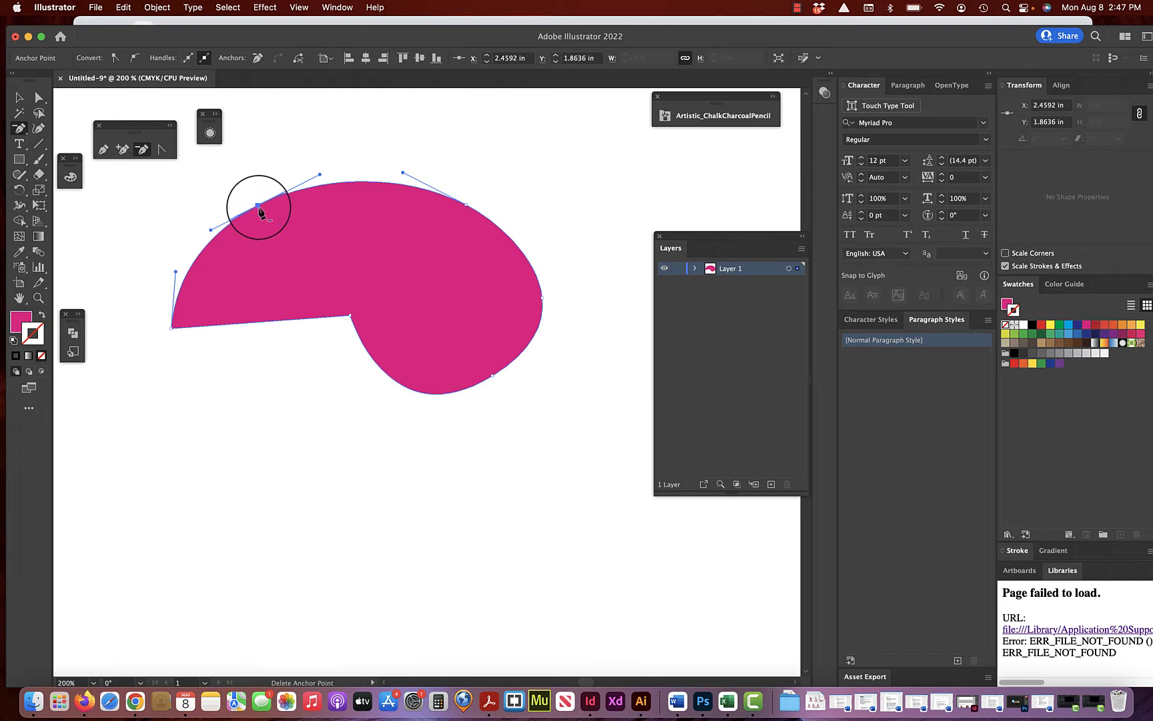
pyautogui.click(259, 207)
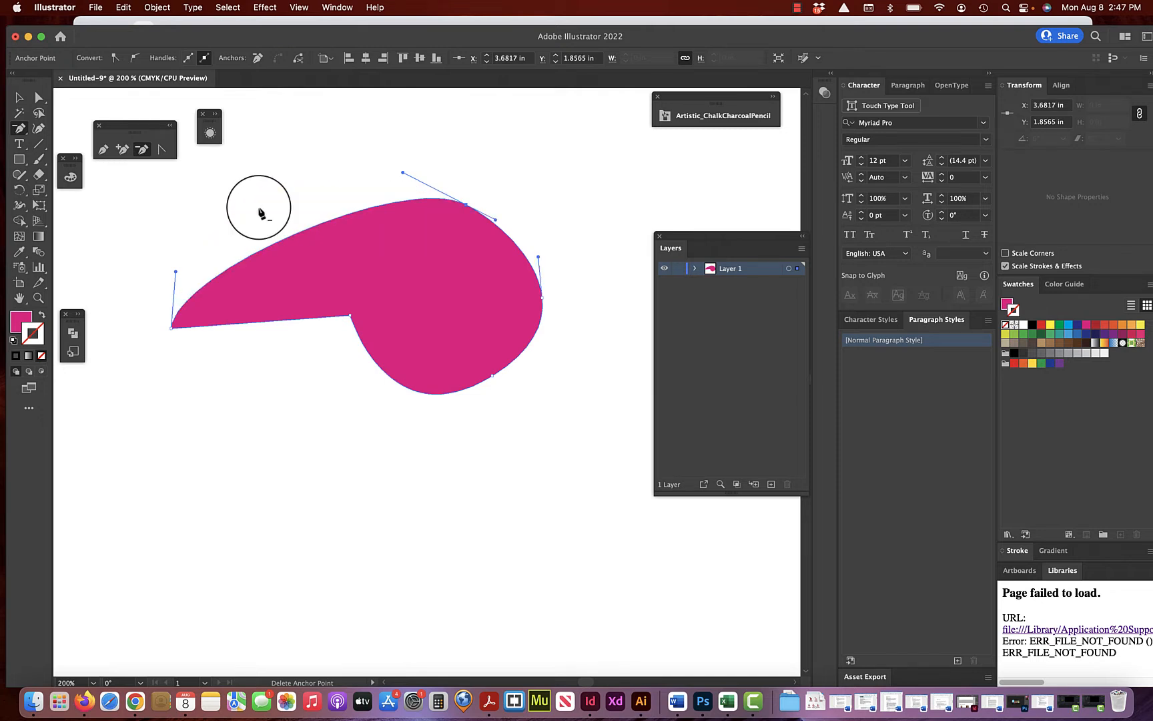
pyautogui.press('super+z')
# - Select only the upper-left anchor point with the Direct Selection tool and delete it
pyautogui.click(38, 97)
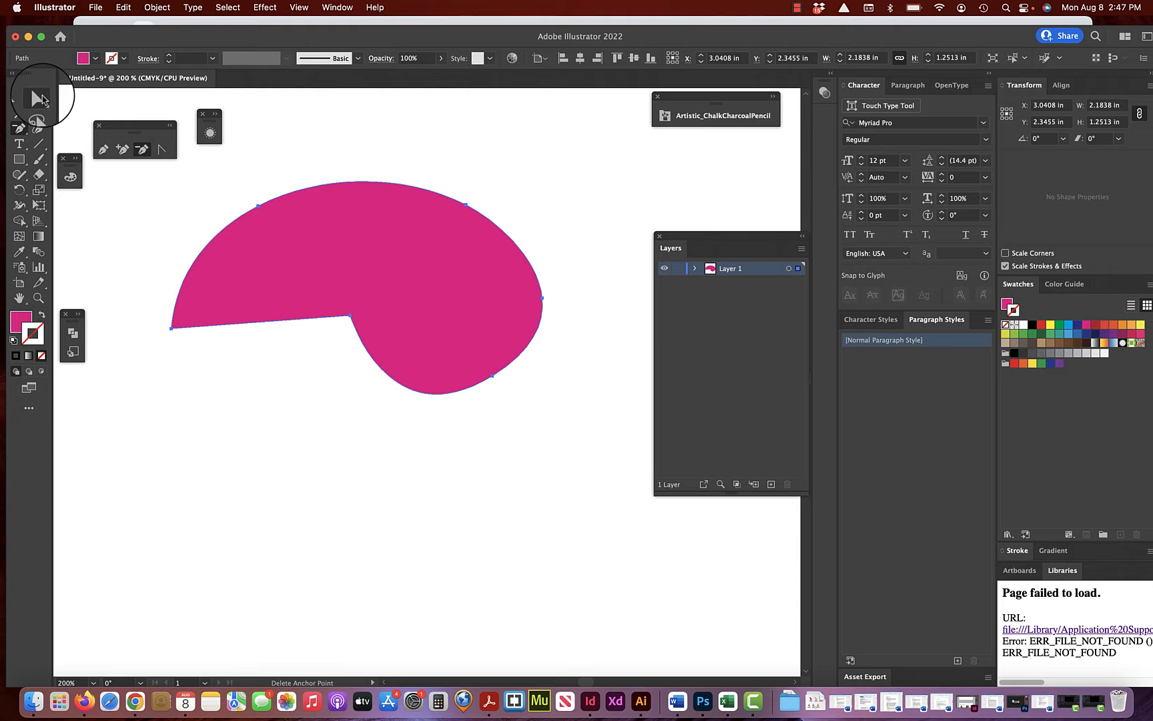
pyautogui.click(270, 191)
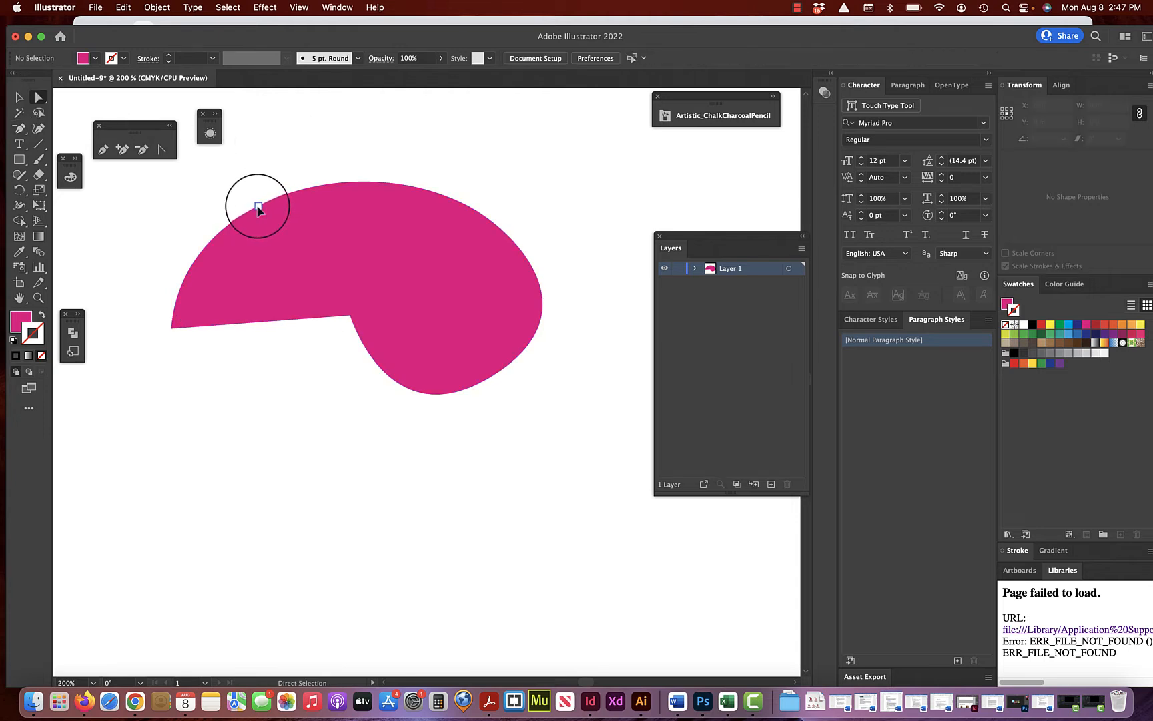
pyautogui.click(259, 206)
pyautogui.press('Delete')
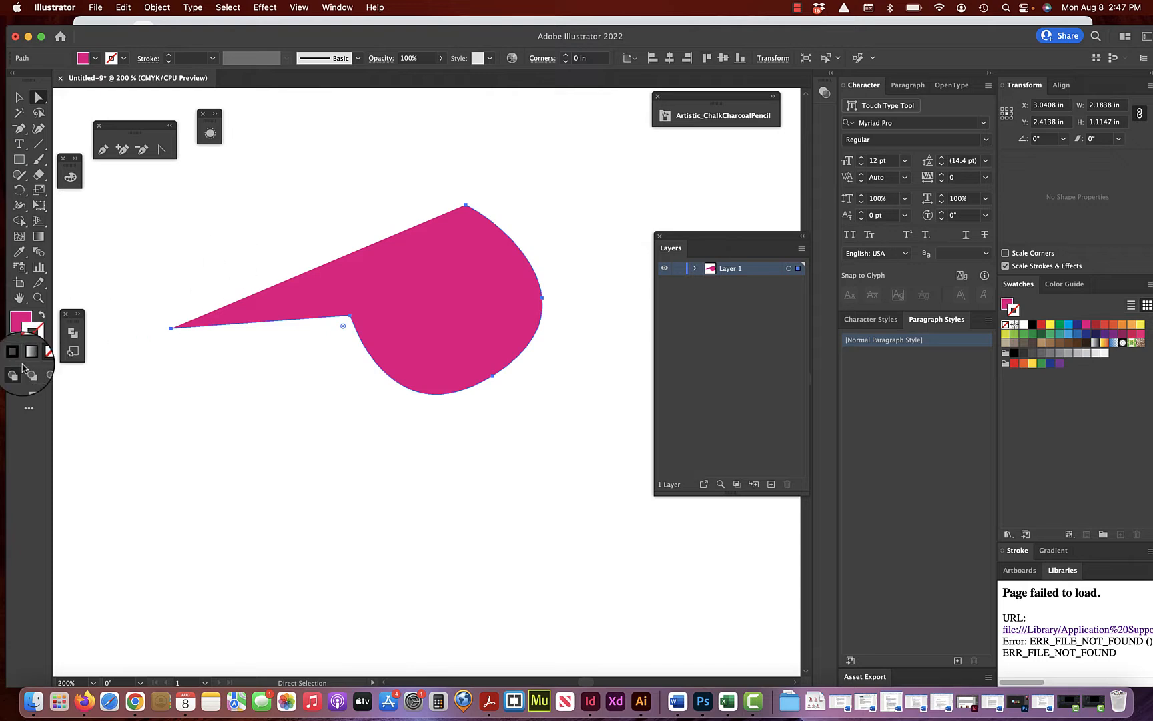
# - Check the handles of the anchor points at both ends of the new straight edge, and undo the upper-left anchor's deletion
pyautogui.click(185, 289)
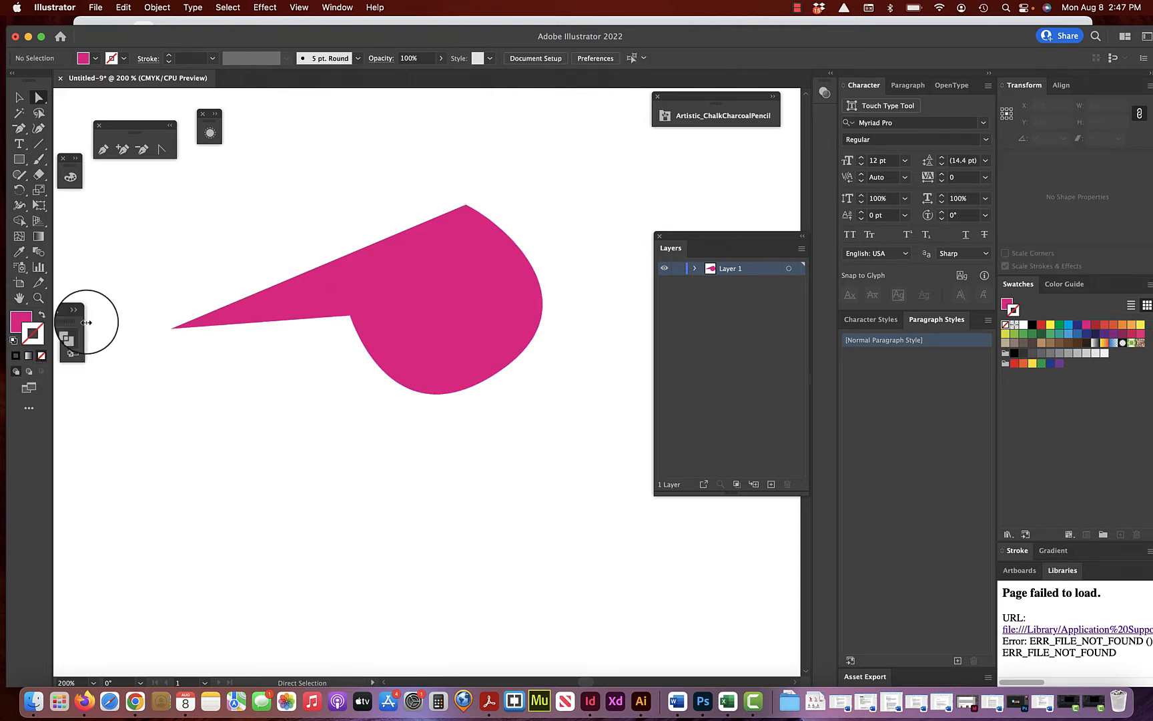
pyautogui.click(171, 328)
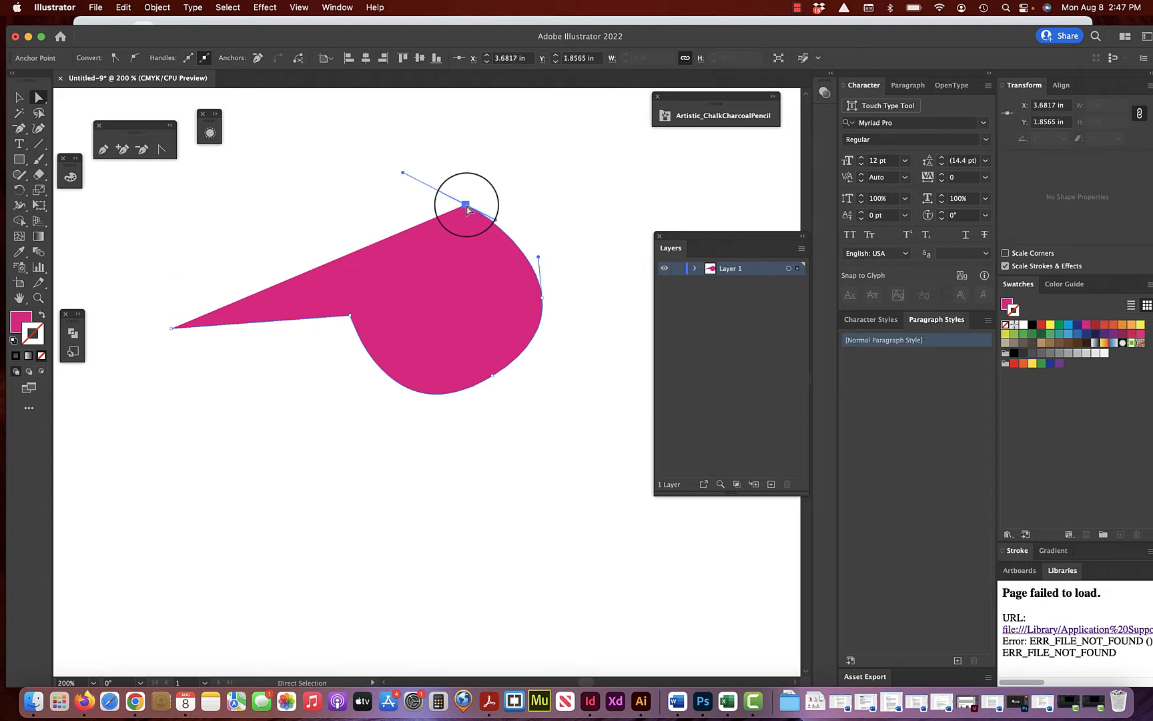
pyautogui.press('super+z')
pyautogui.press('super+z')
pyautogui.press('super+z')
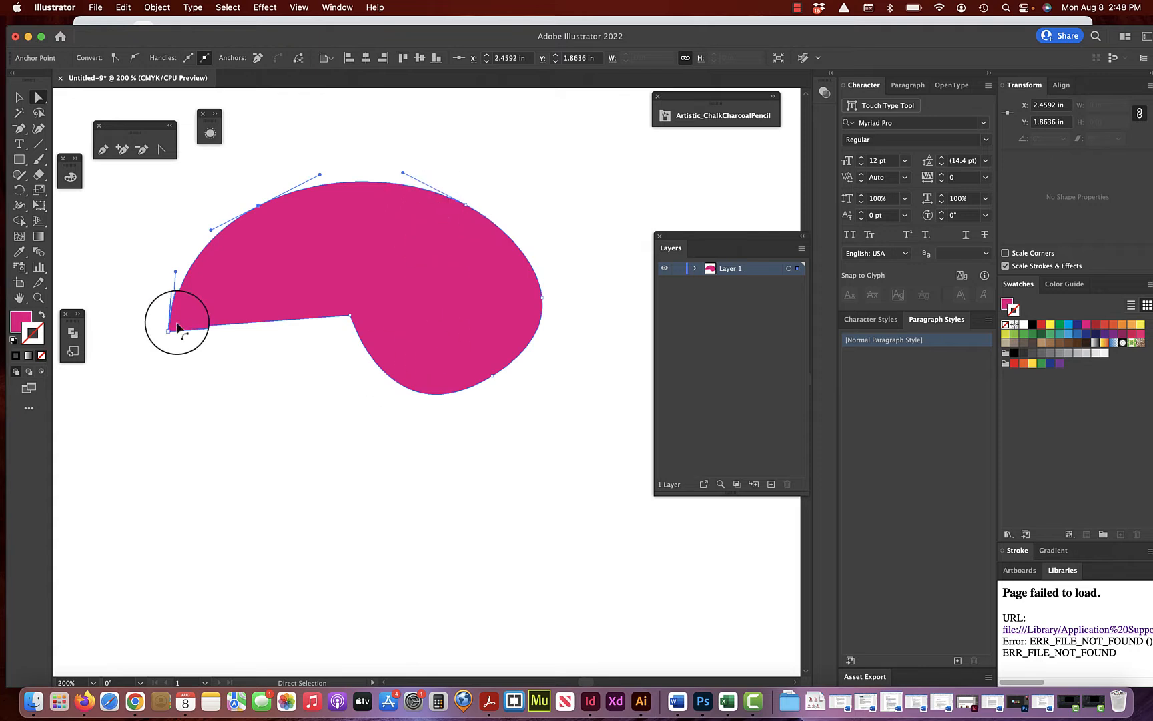
# - Stretch and swing both direction handles of the upper-left anchor point far around until the shape's upper curve is distorted
pyautogui.click(158, 148)
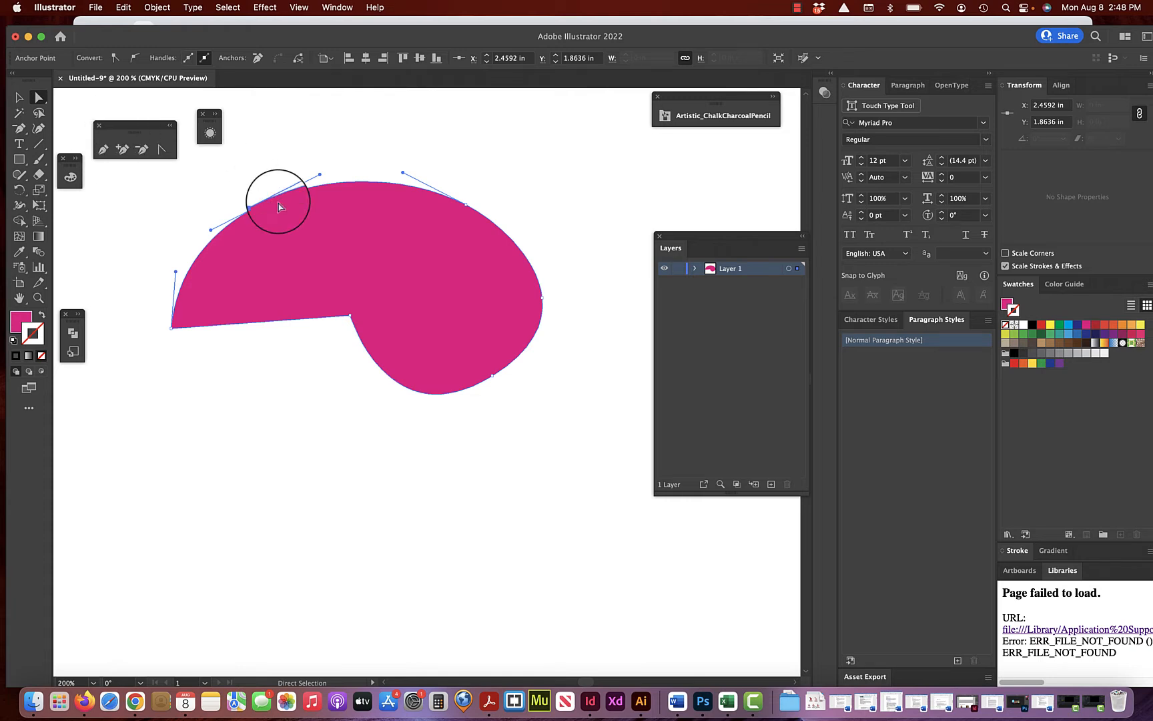
pyautogui.press('super+minus')
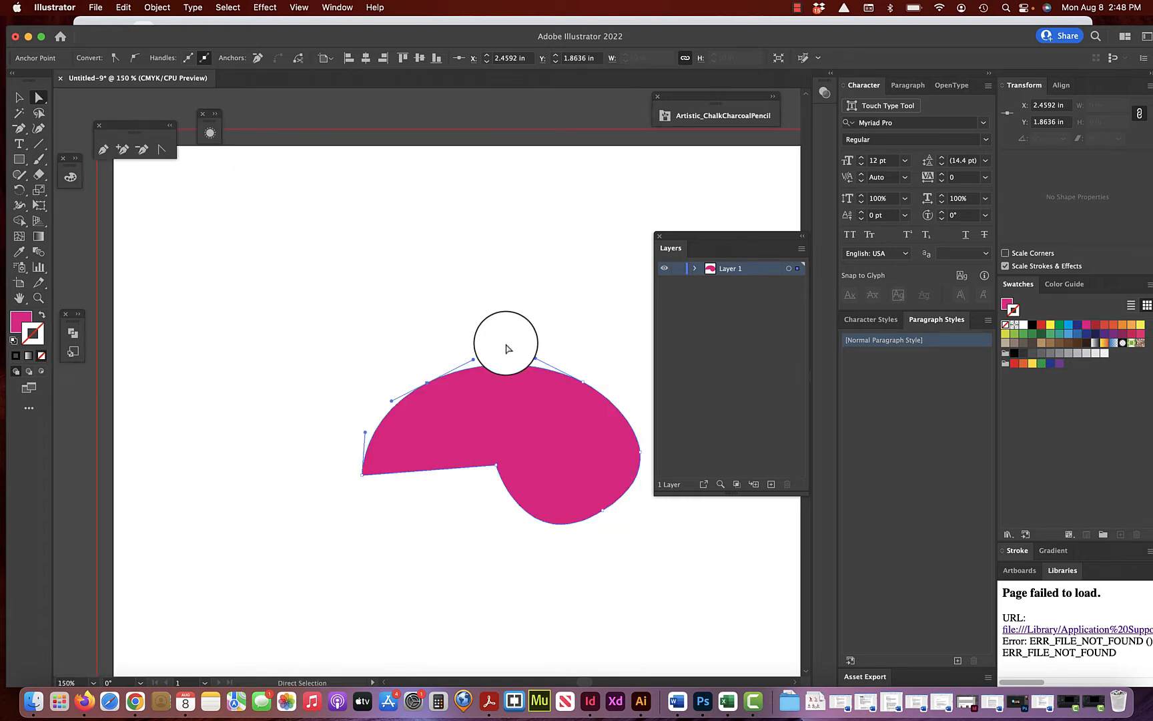
pyautogui.moveTo(473, 360); pyautogui.dragTo(621, 215)
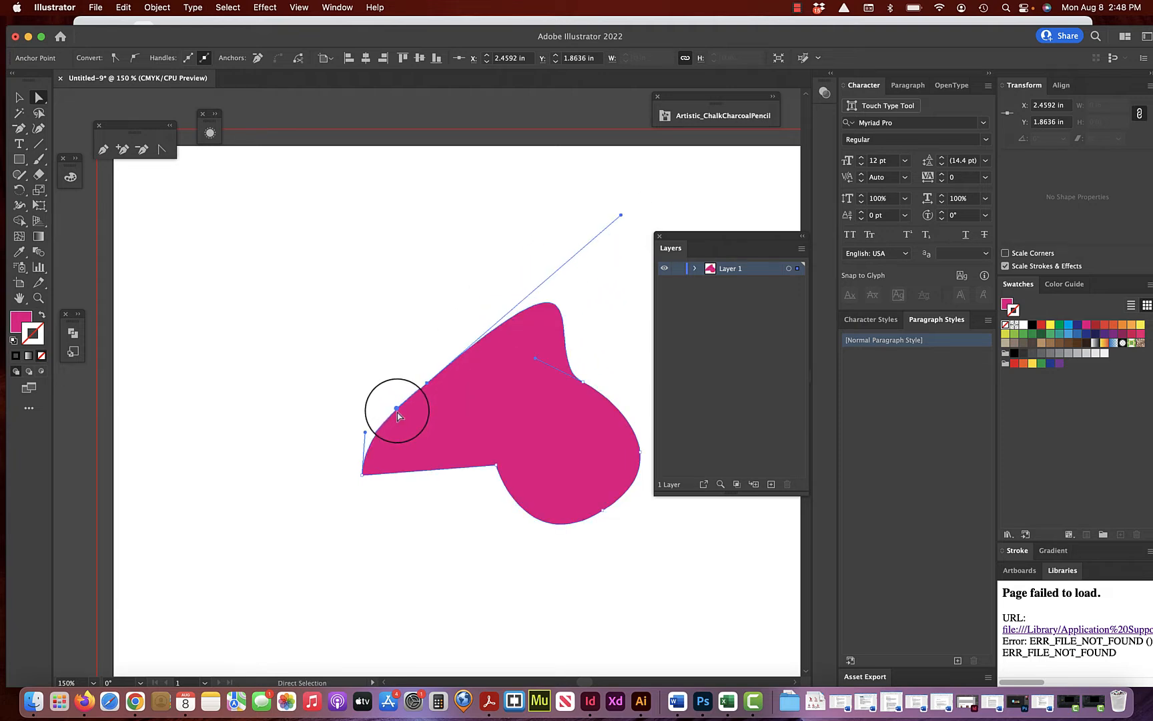
pyautogui.moveTo(397, 409); pyautogui.dragTo(146, 370)
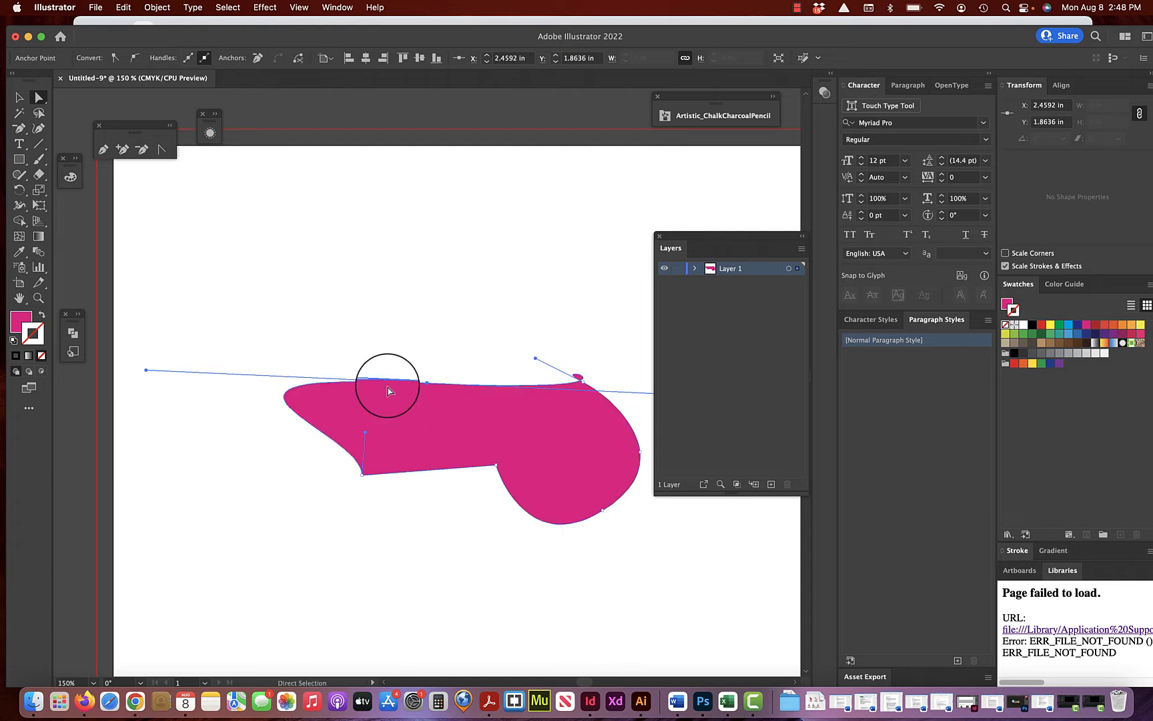
pyautogui.hscroll(3, 386, 386)
pyautogui.scroll(-1, 386, 385)
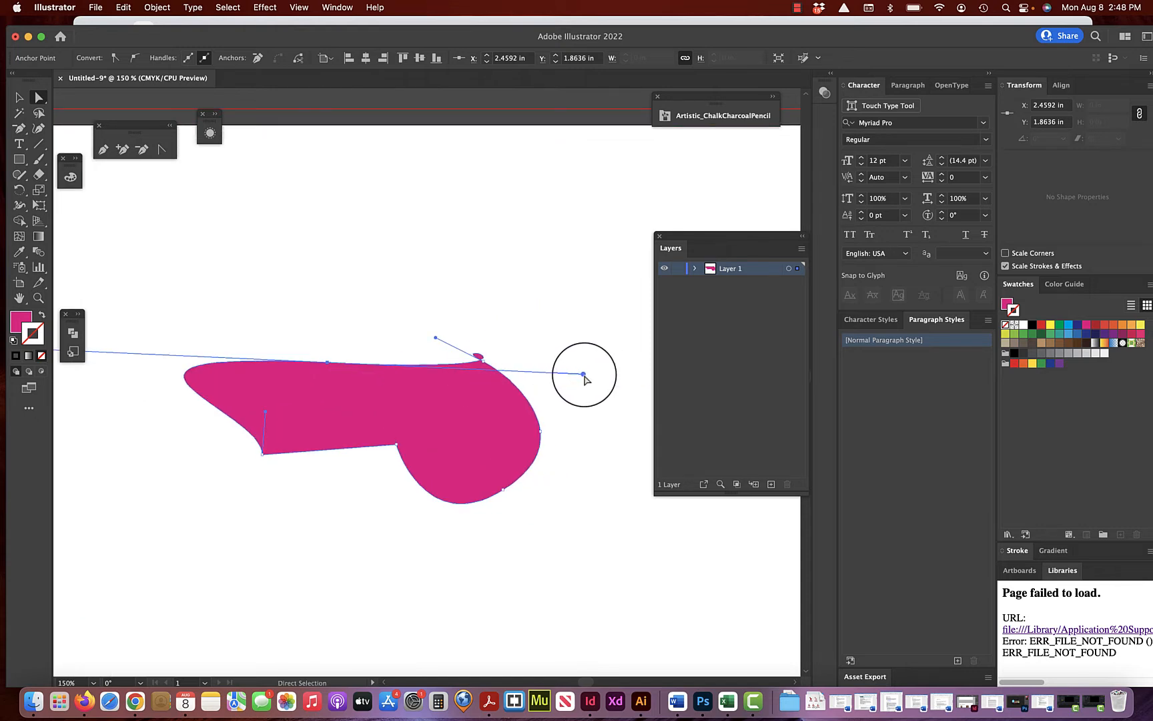
pyautogui.moveTo(584, 376); pyautogui.dragTo(104, 253)
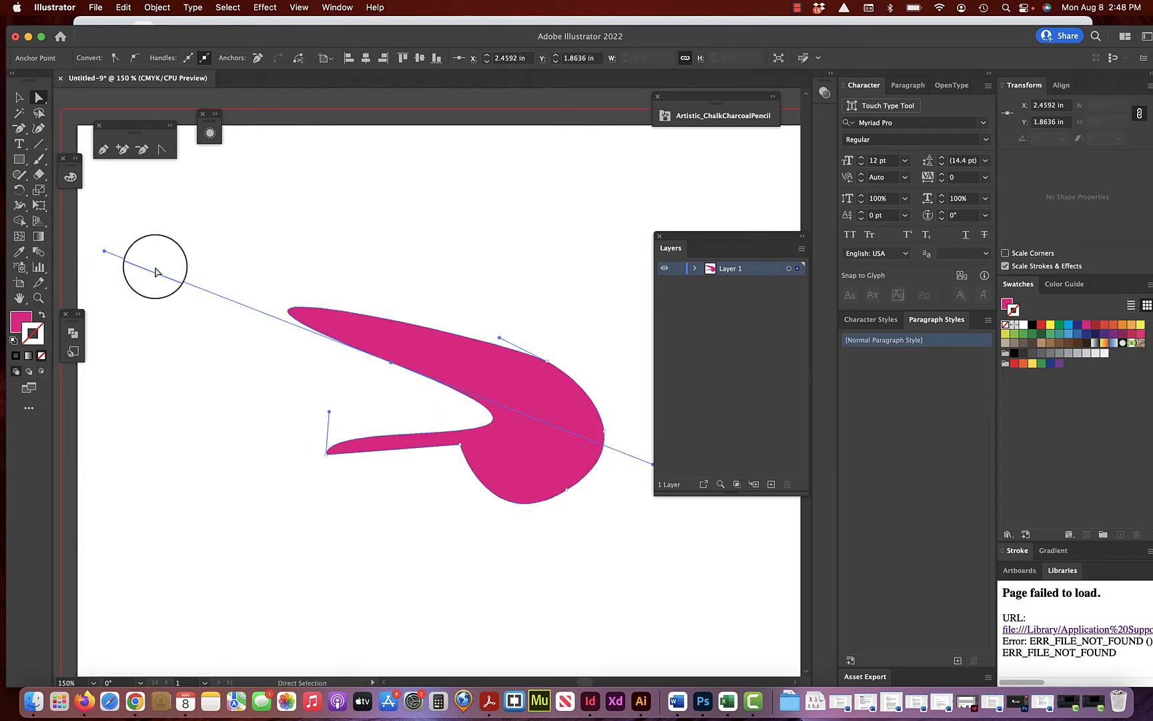
# - Reset the upper-left anchor with the Anchor Point tool by pulling out new short handles that follow the shape's upper curve
pyautogui.press('super+equal')
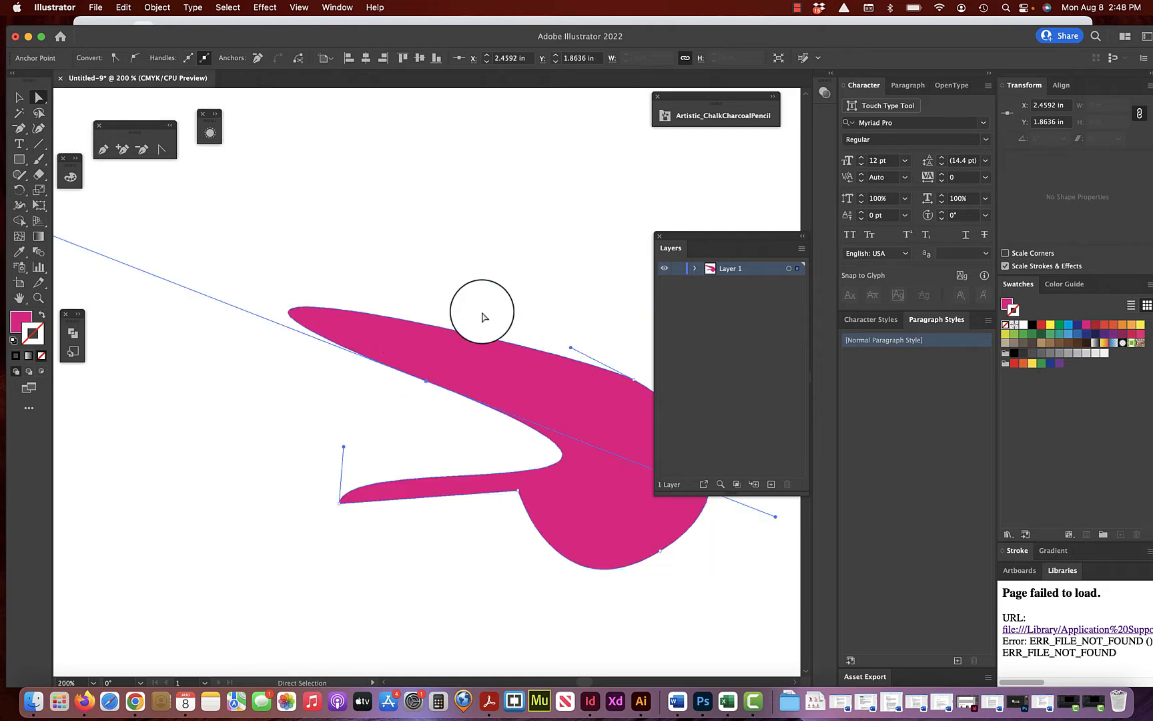
pyautogui.click(166, 152)
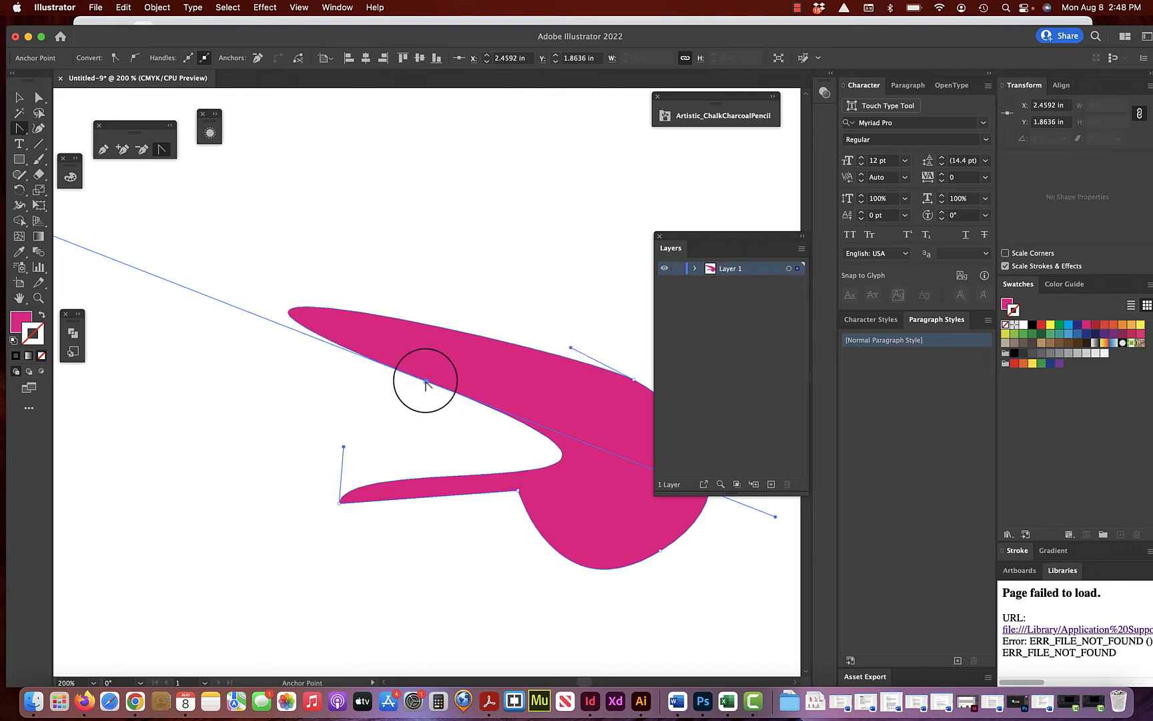
pyautogui.moveTo(426, 384); pyautogui.dragTo(460, 368)
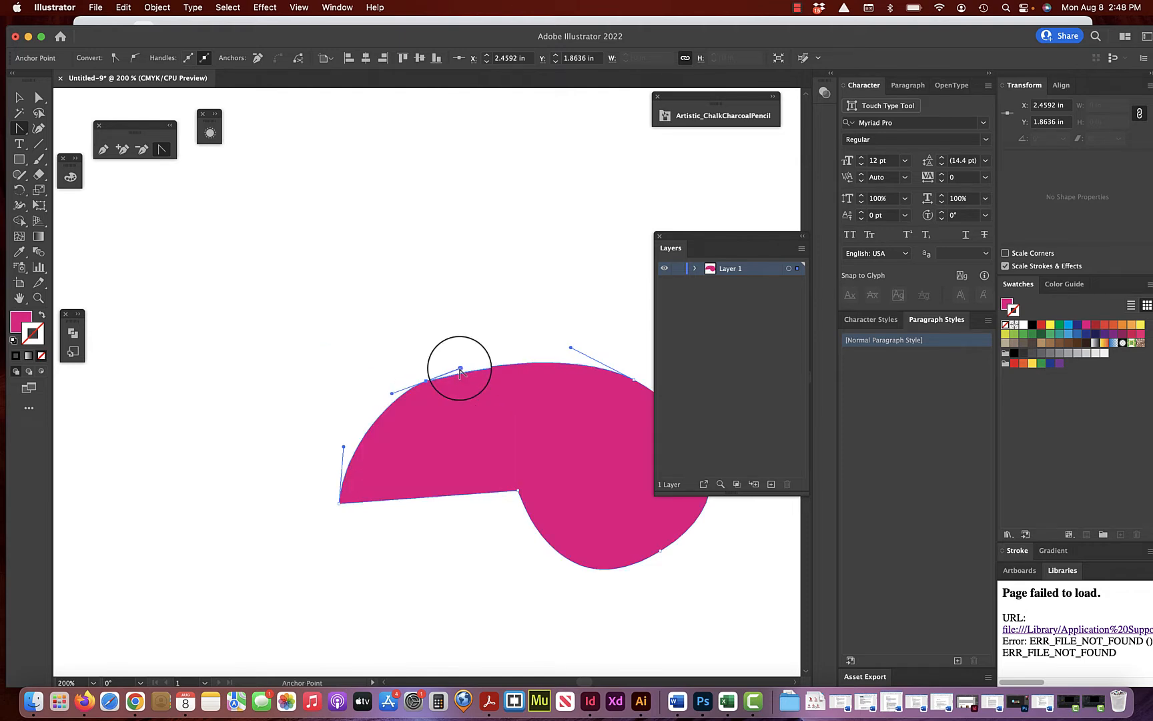
pyautogui.scroll(-5, 460, 368)
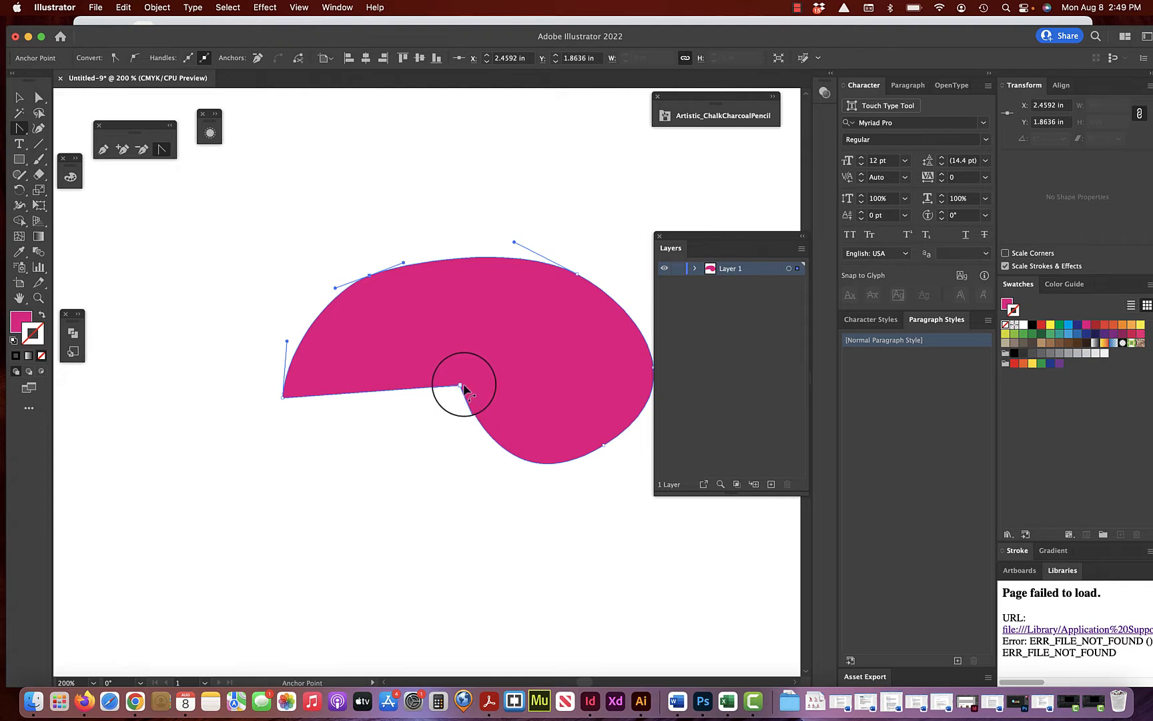
# - Convert the inner corner anchor to a smooth point by pulling out handles, and swing the handle pair to curve the lower edge
pyautogui.moveTo(462, 387)
pyautogui.mouseDown()
pyautogui.moveTo(395, 398)
pyautogui.moveTo(446, 385)
pyautogui.mouseUp()
pyautogui.moveTo(463, 386); pyautogui.dragTo(389, 352)
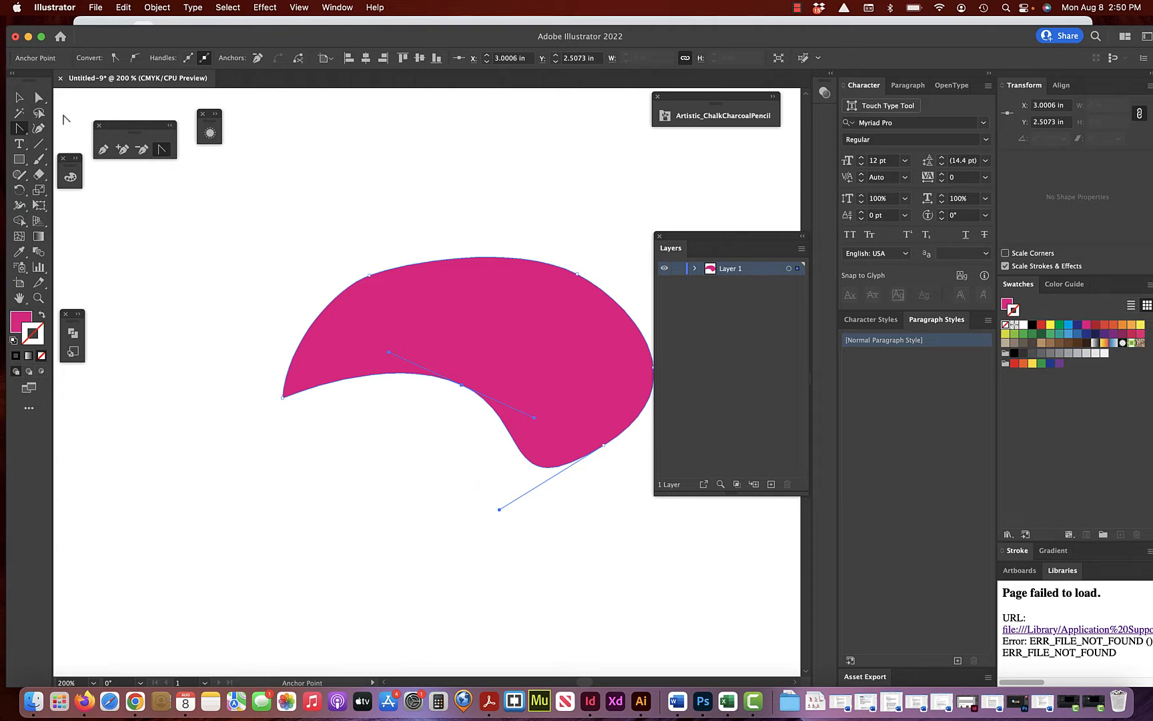
pyautogui.click(38, 98)
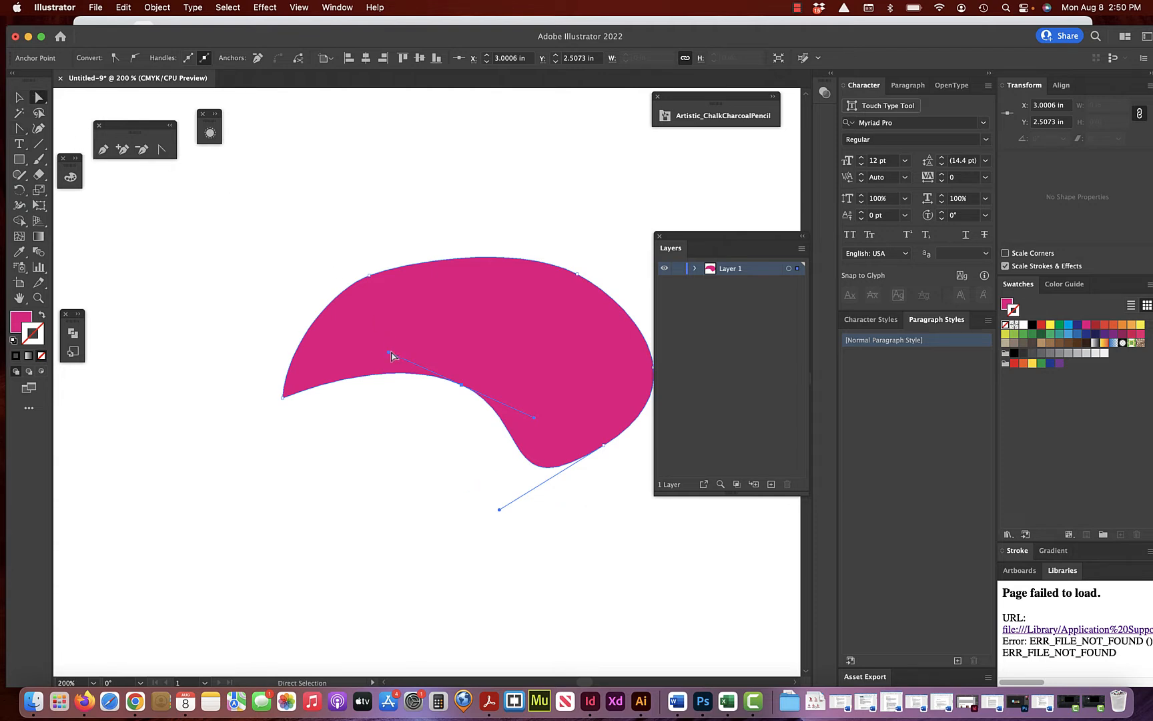
pyautogui.moveTo(389, 354); pyautogui.dragTo(369, 371)
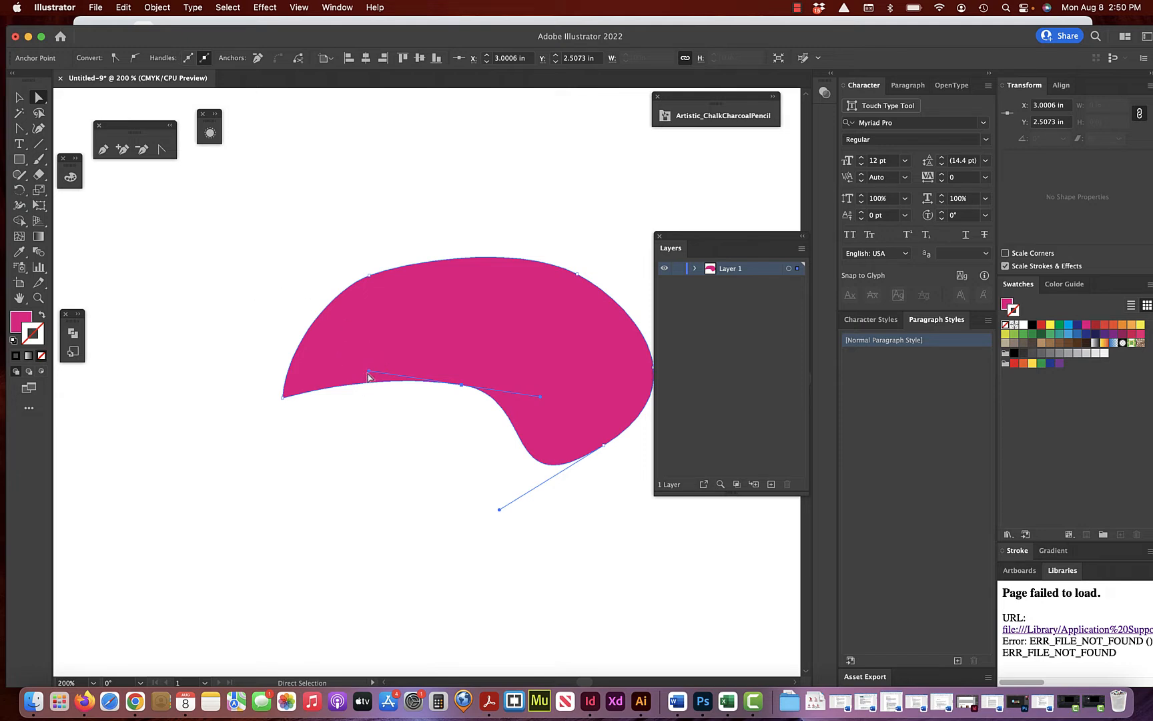
pyautogui.moveTo(368, 373); pyautogui.dragTo(396, 344)
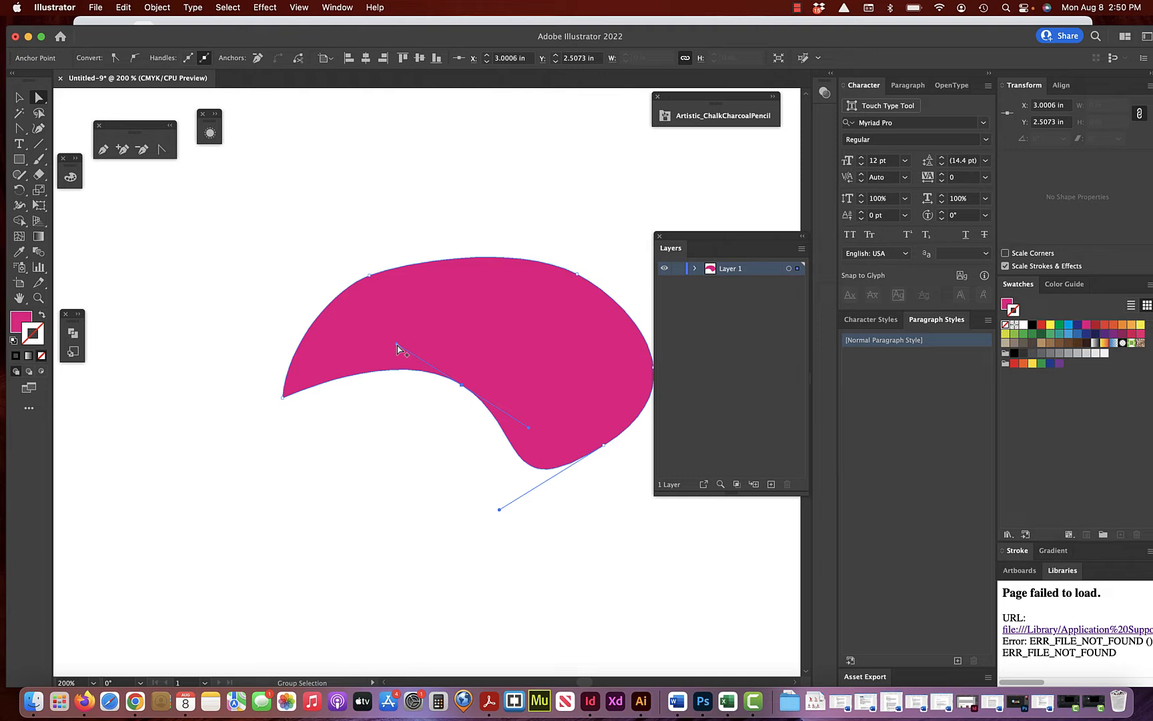
# - Split the inner anchor's handle pair and pull both handles downward independently, forming a sharp notch between two rounded lobes
pyautogui.moveTo(396, 345); pyautogui.dragTo(396, 419)
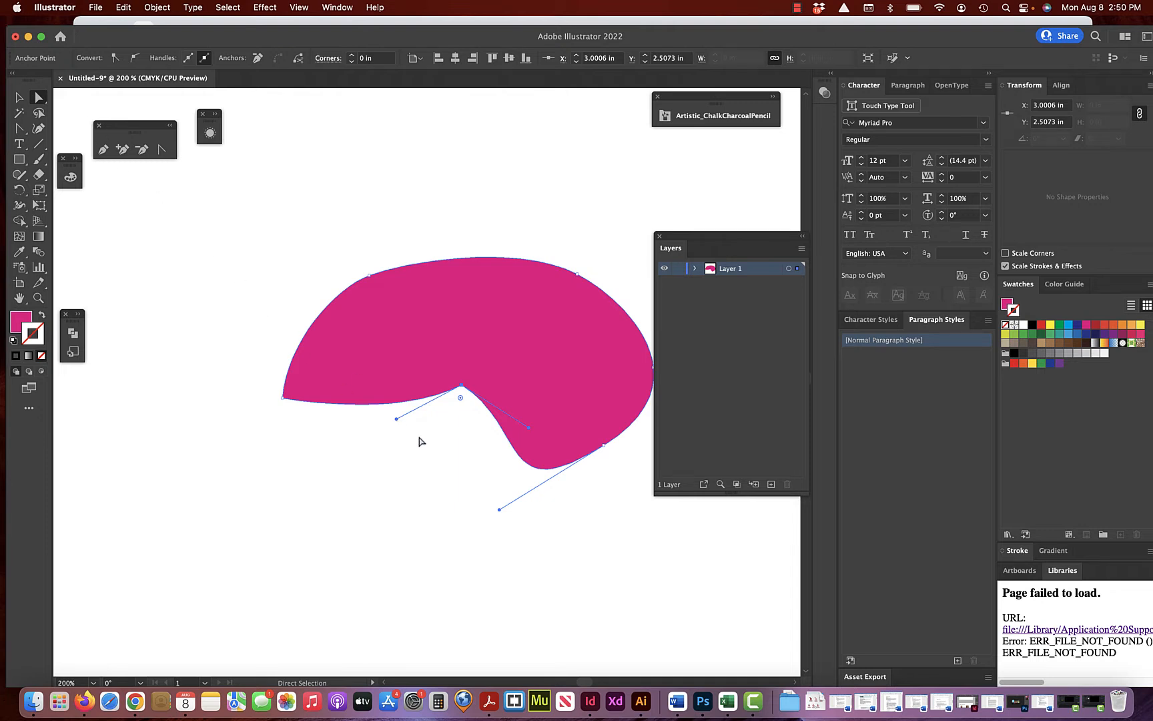
pyautogui.click(419, 432)
pyautogui.click(464, 390)
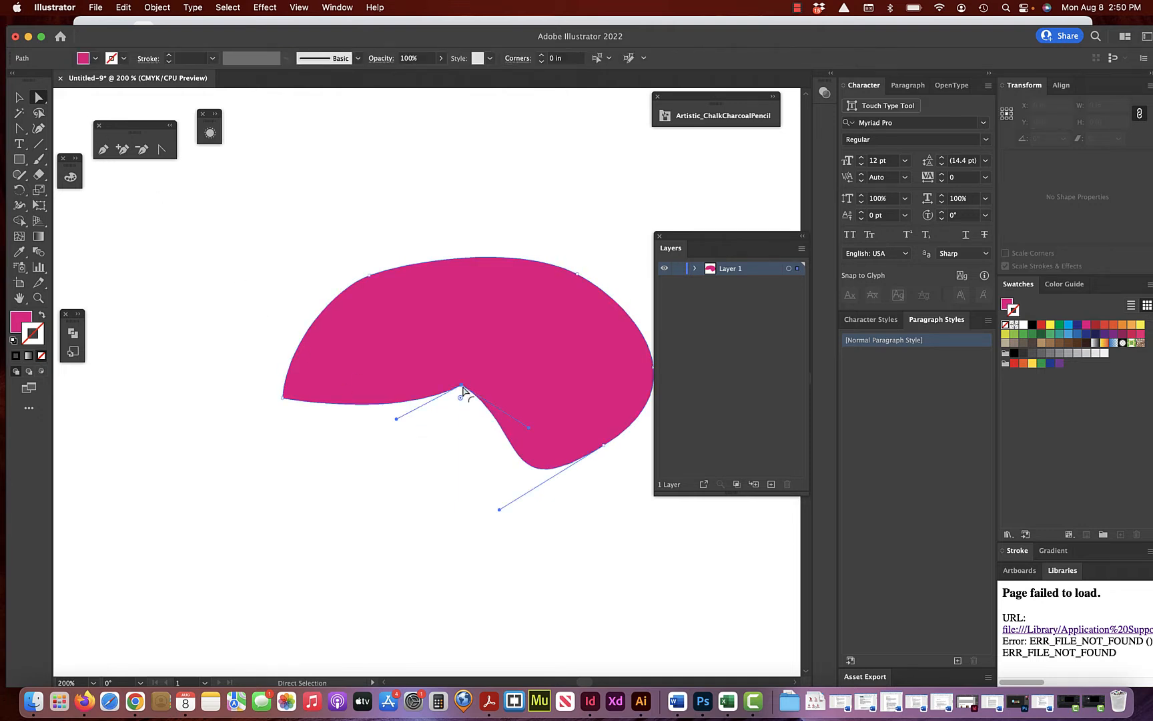
pyautogui.click(463, 388)
pyautogui.moveTo(396, 419); pyautogui.dragTo(386, 481)
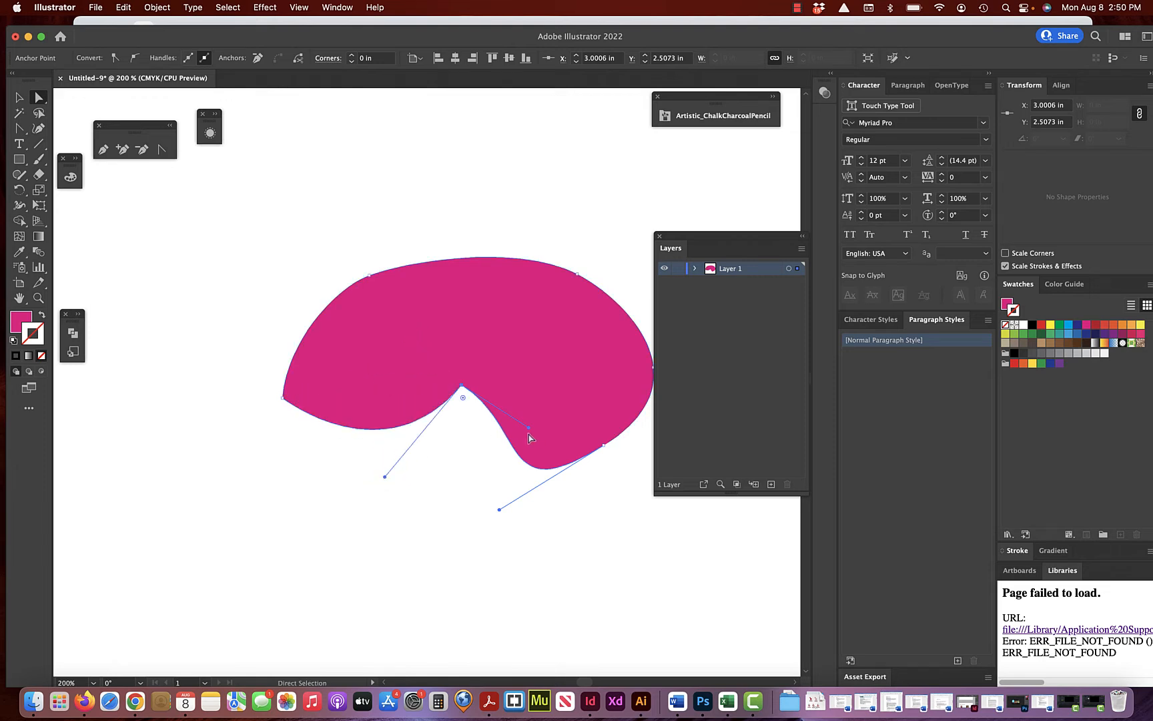
pyautogui.moveTo(529, 432); pyautogui.dragTo(470, 474)
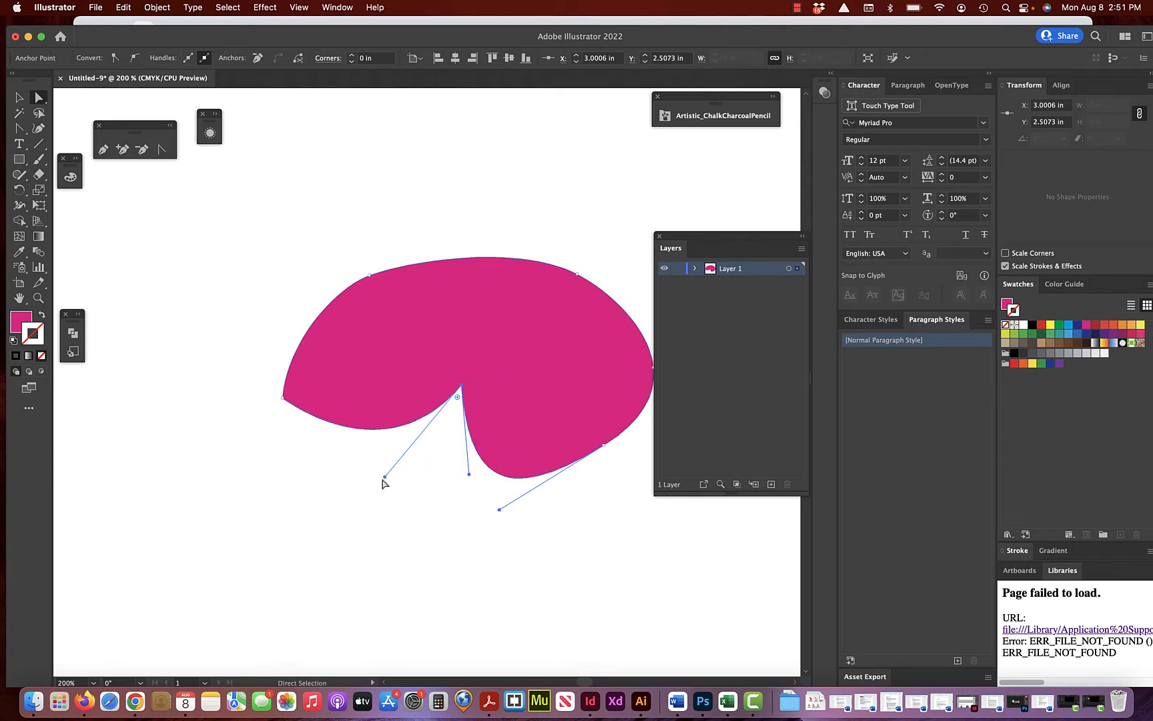
pyautogui.moveTo(385, 478); pyautogui.dragTo(290, 537)
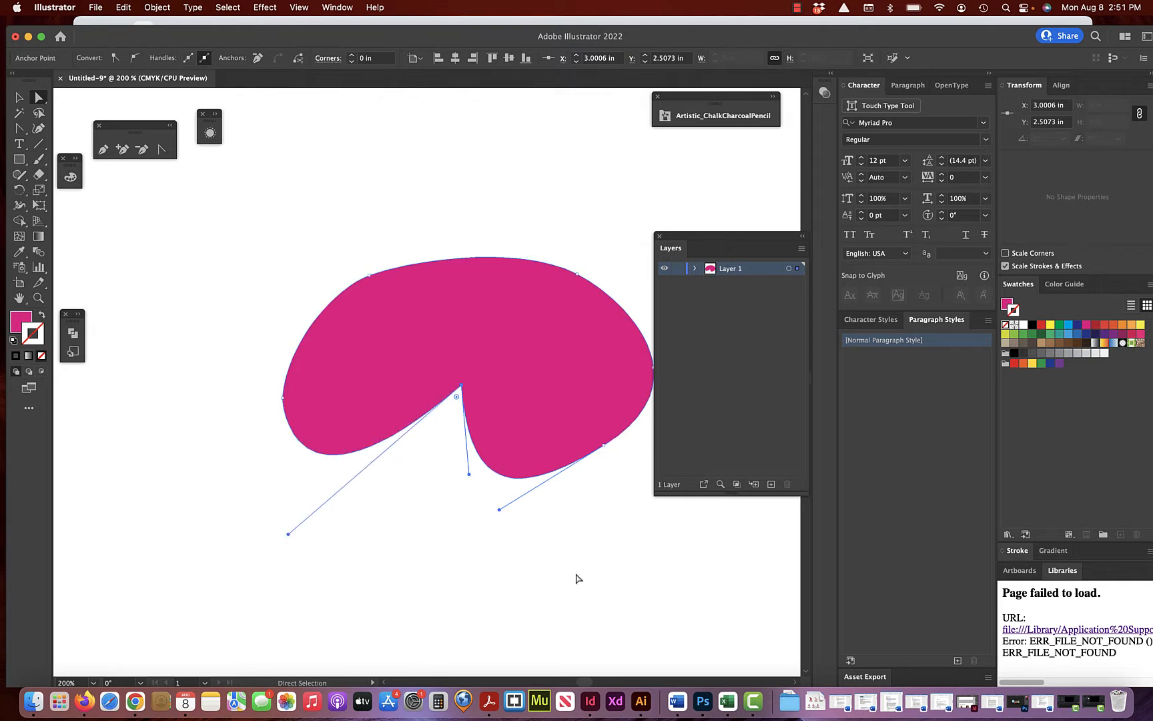
# - With the Pen tool, delete the upper-left anchor point and add a new anchor point along the shape's upper curve
pyautogui.click(105, 151)
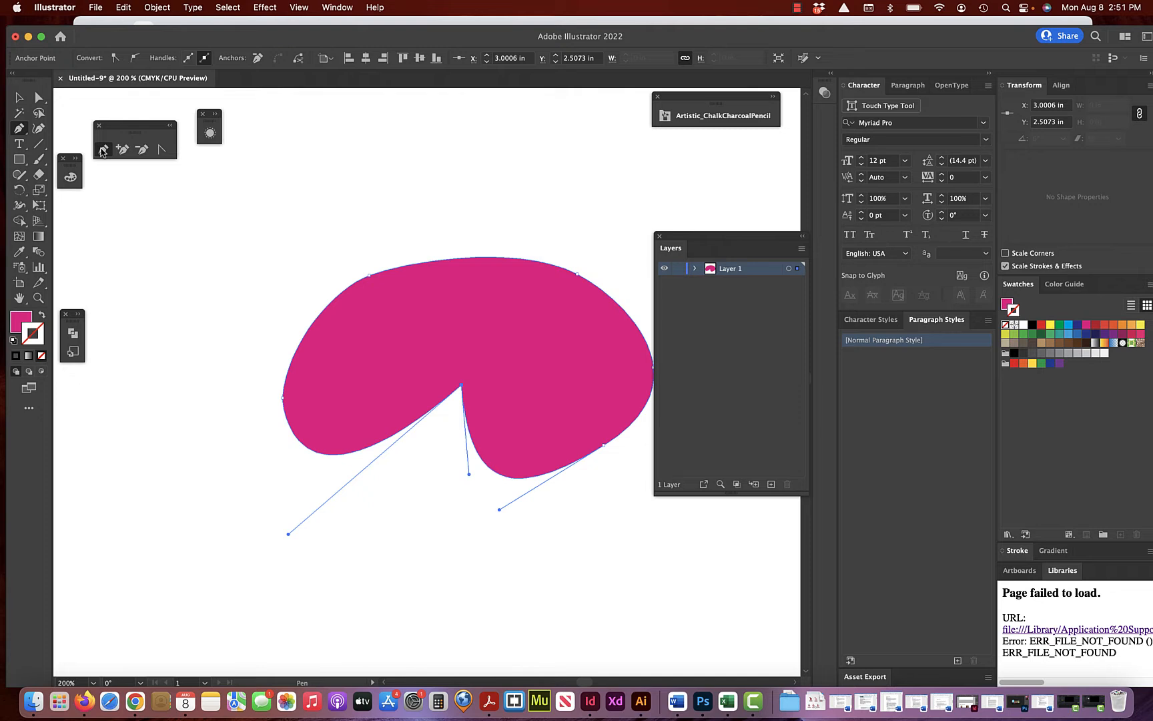
pyautogui.click(370, 276)
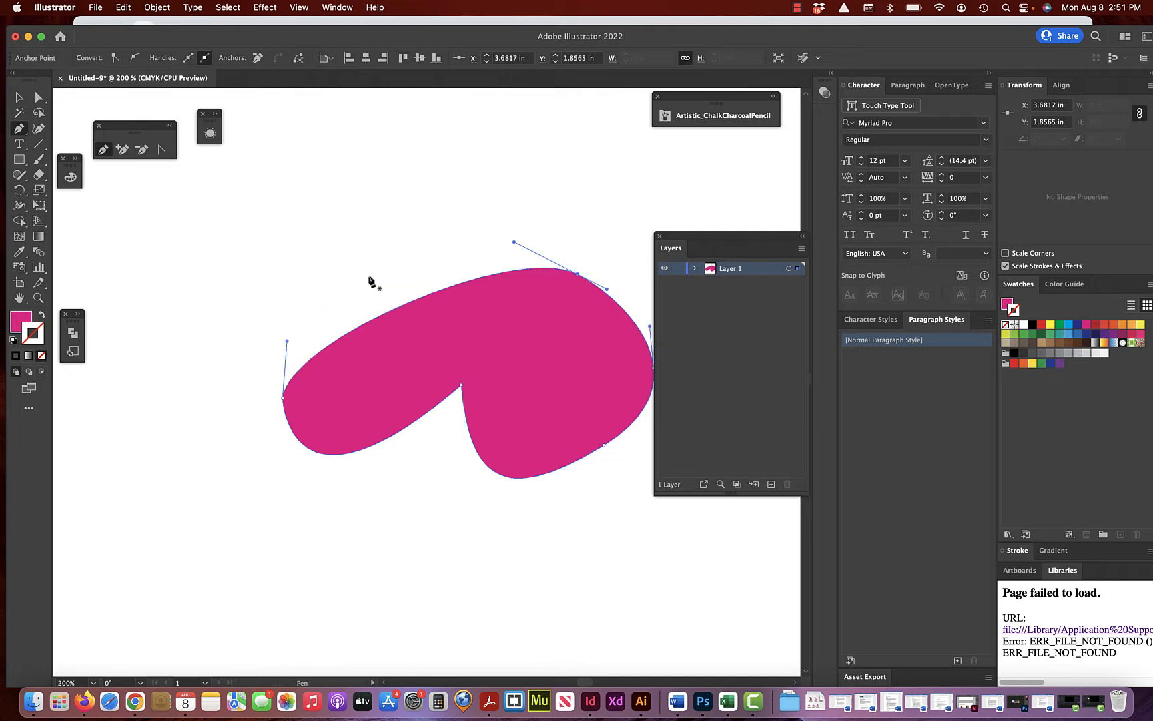
pyautogui.click(397, 309)
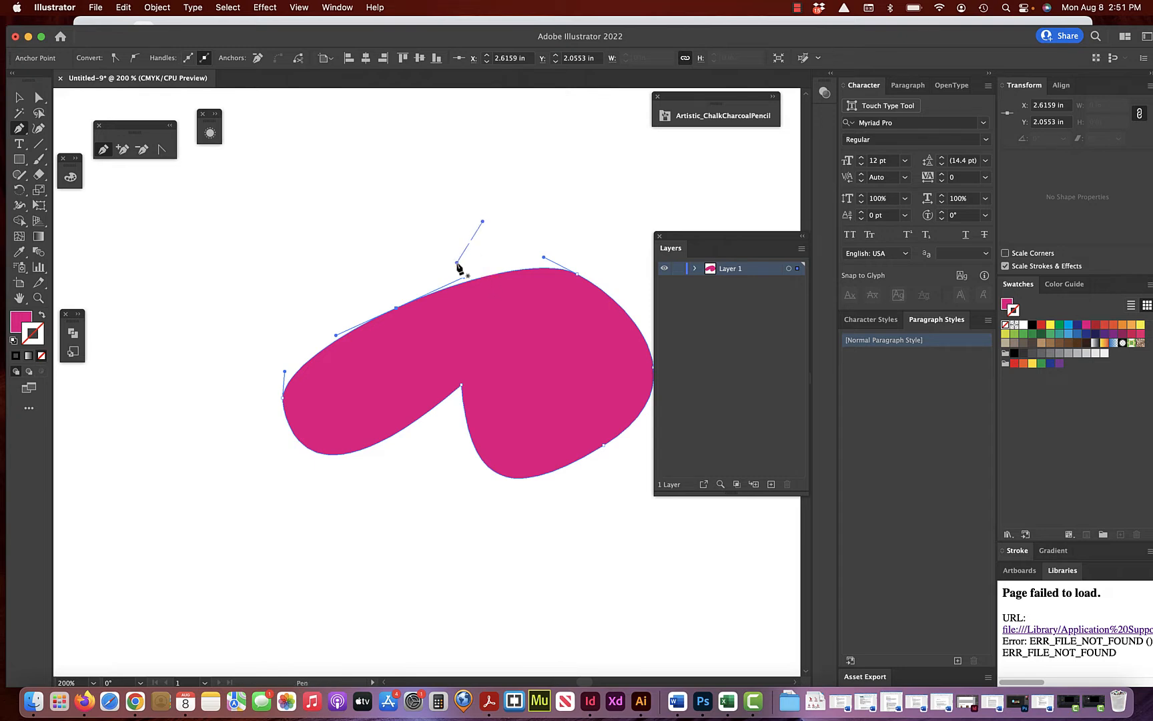
# - Draw a small separate pink shape with the Pen tool just above the larger one
pyautogui.moveTo(409, 231)
pyautogui.mouseDown()
pyautogui.moveTo(404, 203)
pyautogui.moveTo(463, 207)
pyautogui.moveTo(458, 265)
pyautogui.moveTo(439, 271)
pyautogui.mouseUp()
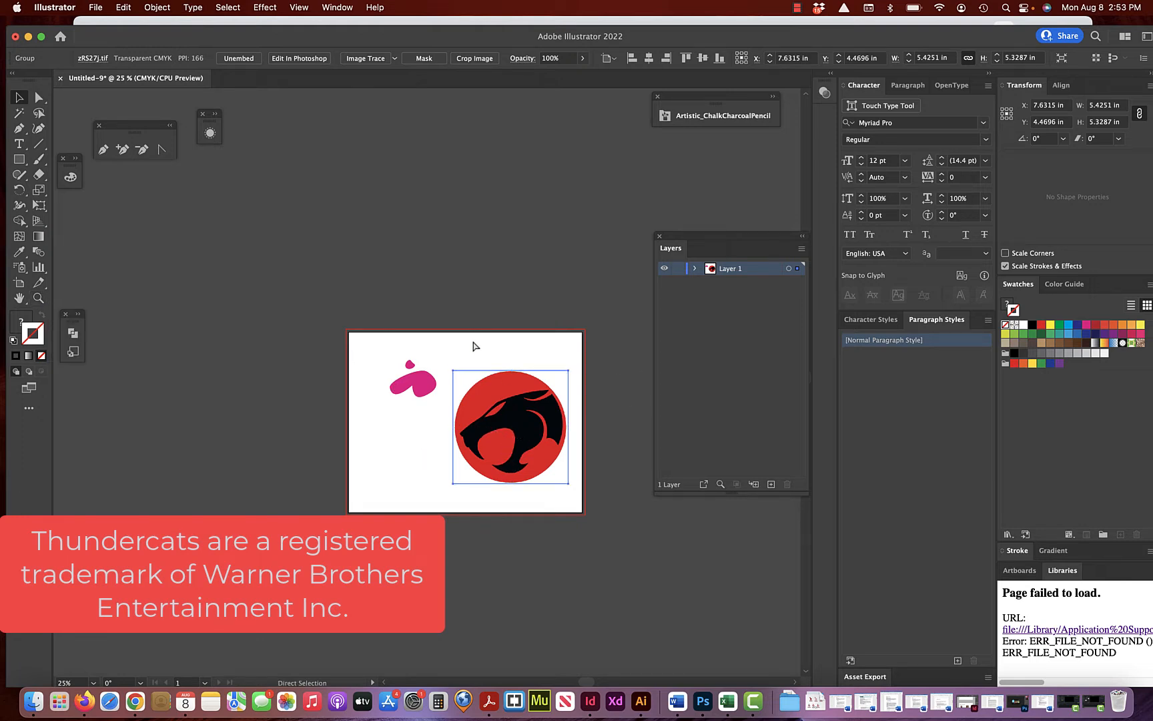
# - Move the red and black cat logo image slightly down and to the left on the artboard, and lock it
pyautogui.press('super+equal')
pyautogui.press('super+equal')
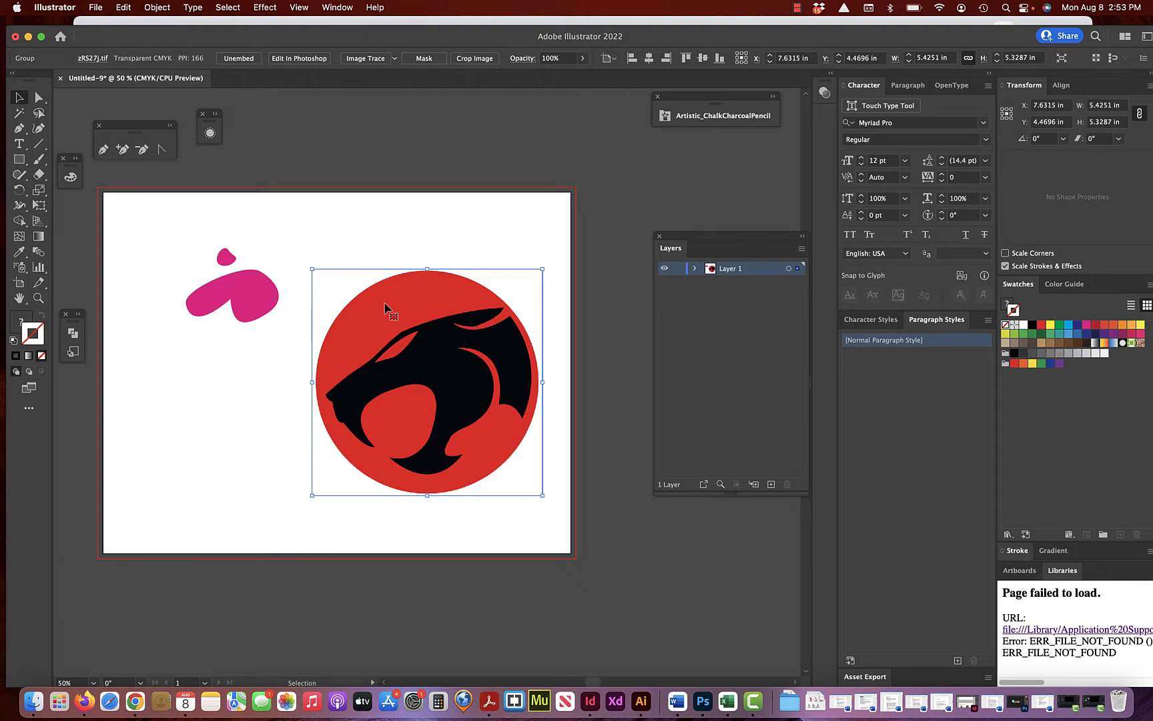
pyautogui.press('super+equal')
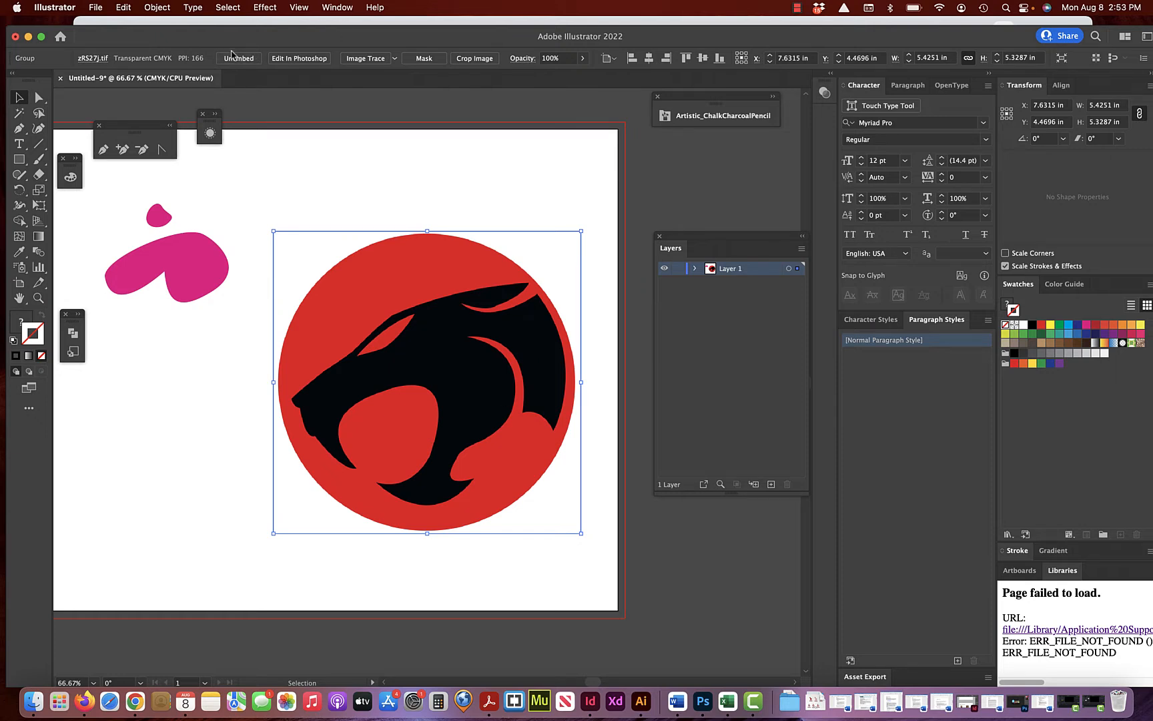
pyautogui.click(364, 189)
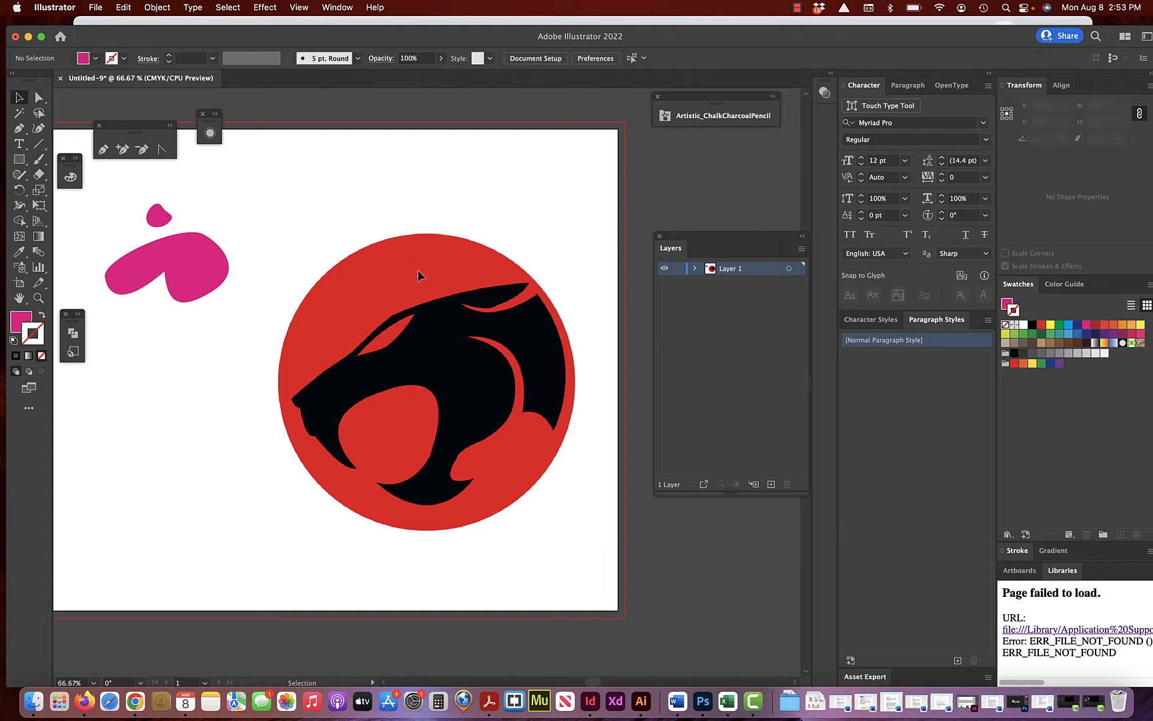
pyautogui.moveTo(419, 275); pyautogui.dragTo(397, 315)
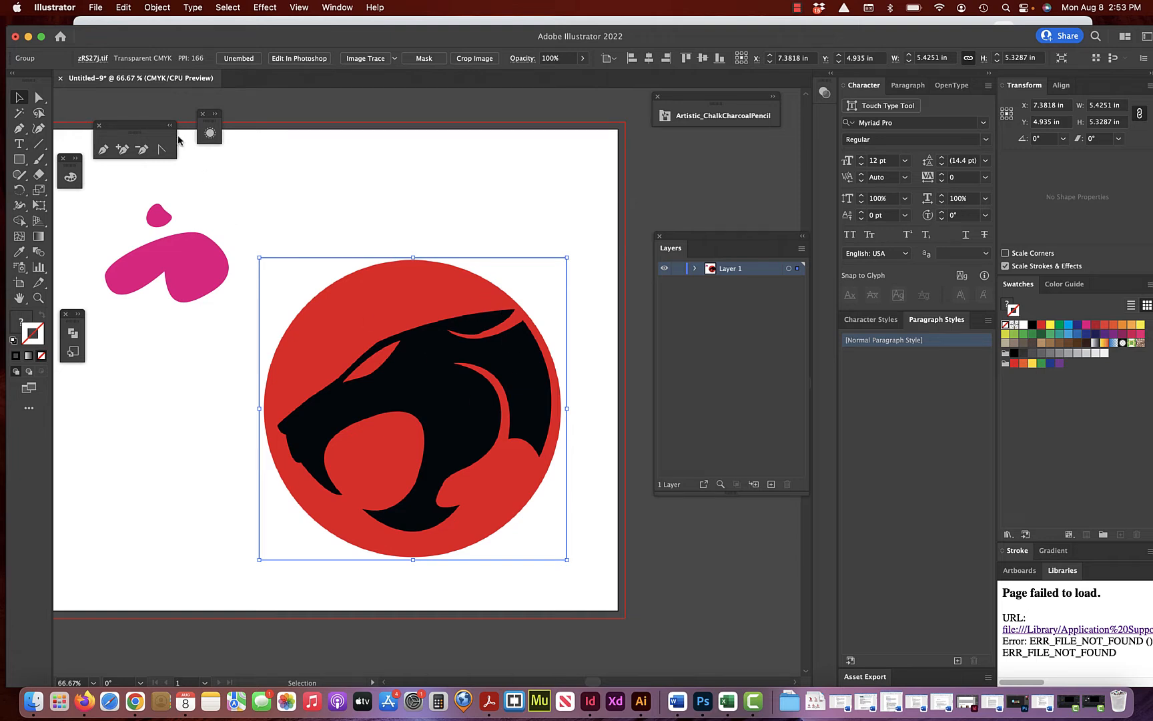
pyautogui.click(159, 8)
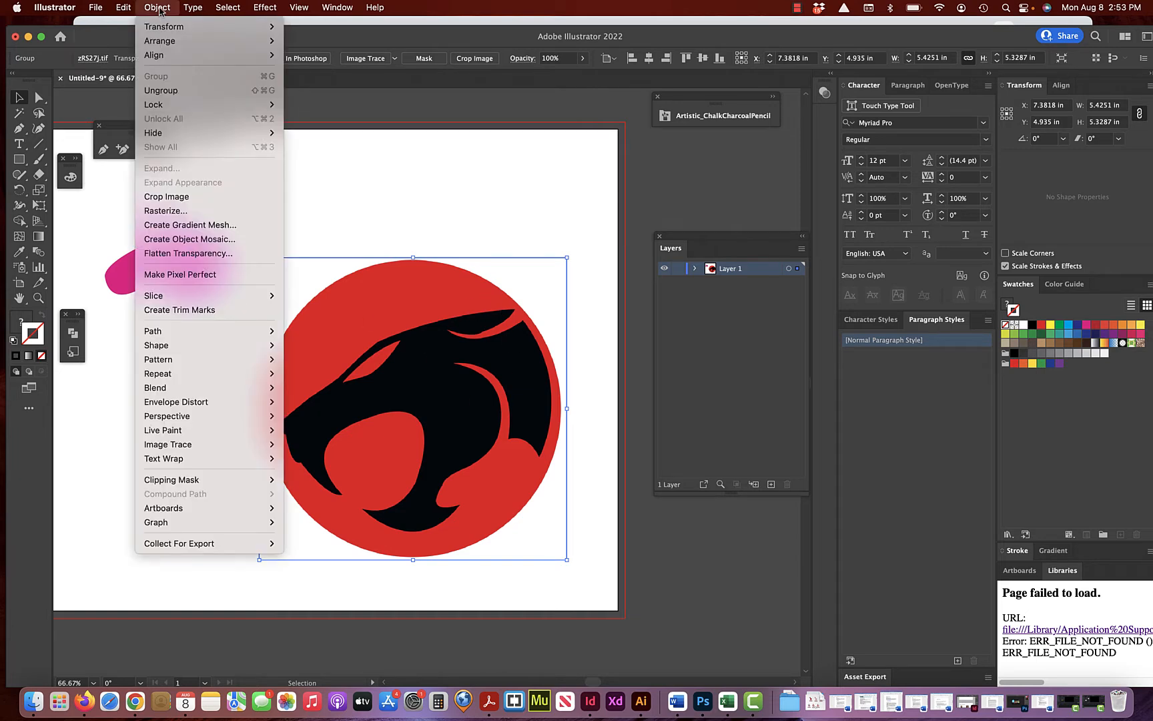
pyautogui.moveTo(159, 104)
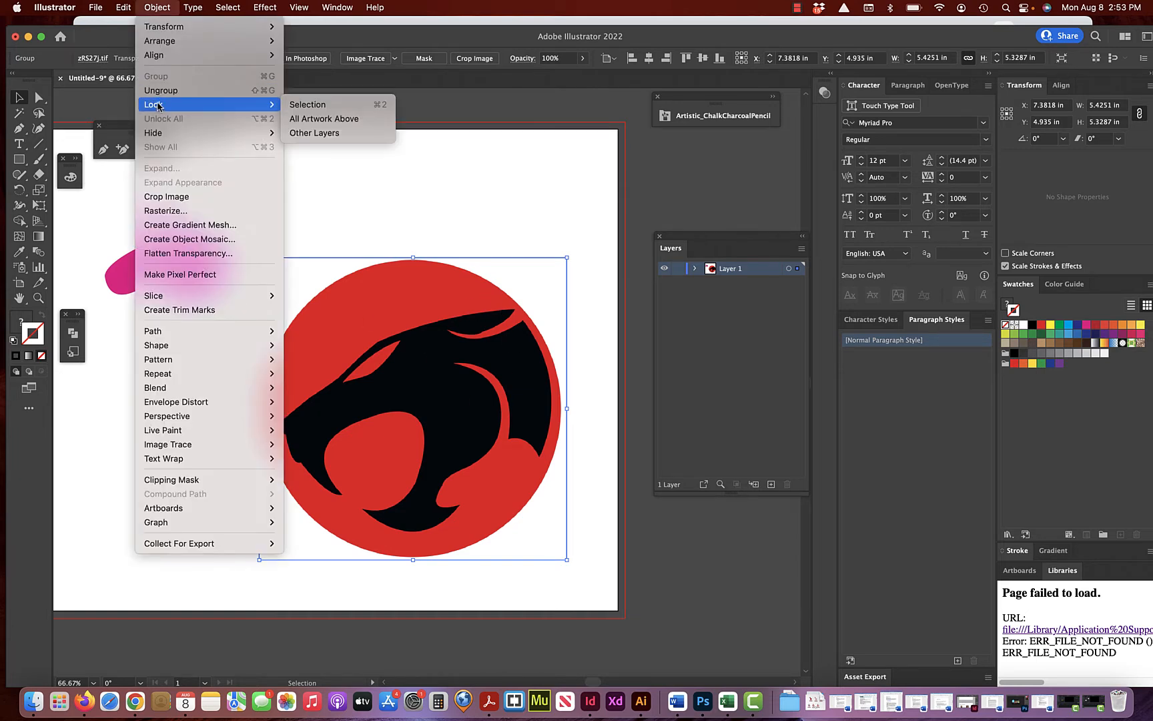
pyautogui.click(367, 110)
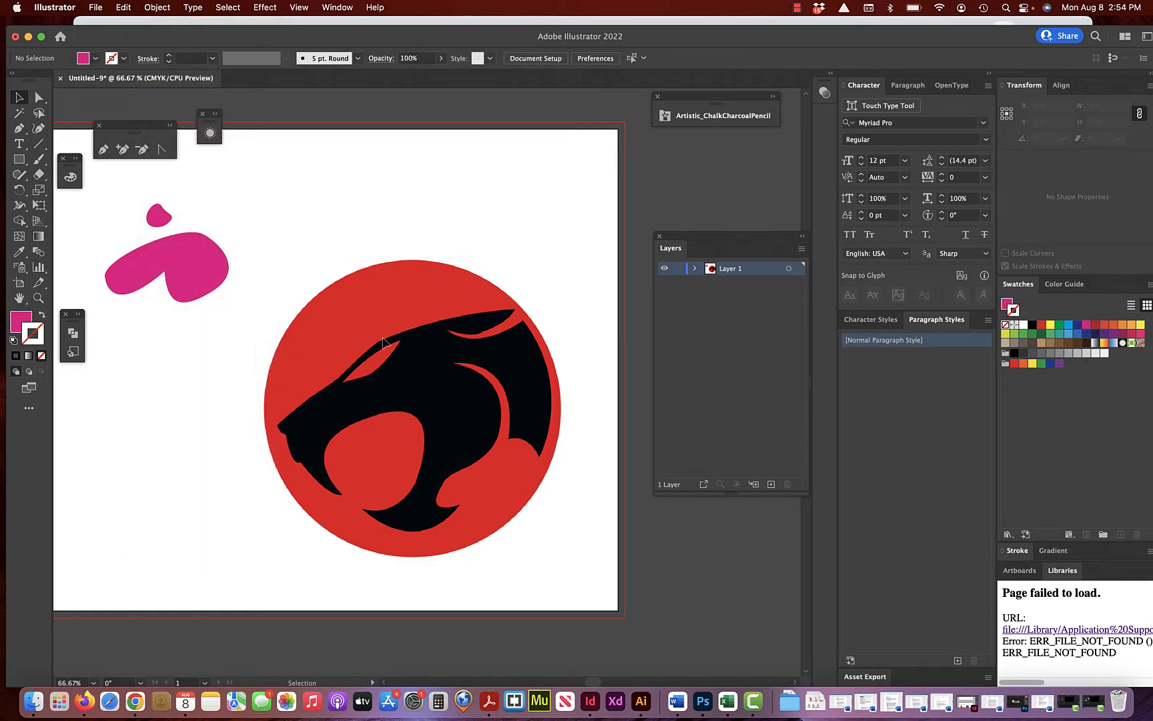
# - Set the Pen tool to a 1 pt light green stroke with no fill for tracing the cat's head at close zoom
pyautogui.click(38, 298)
pyautogui.click(403, 388)
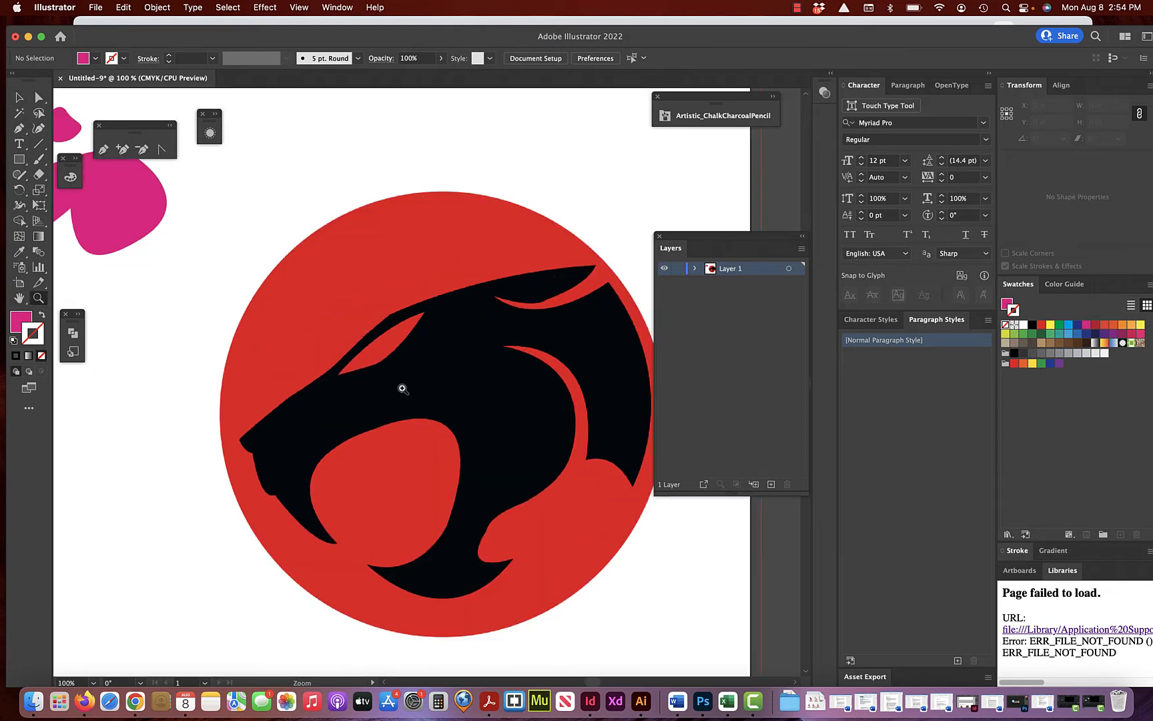
pyautogui.click(456, 402)
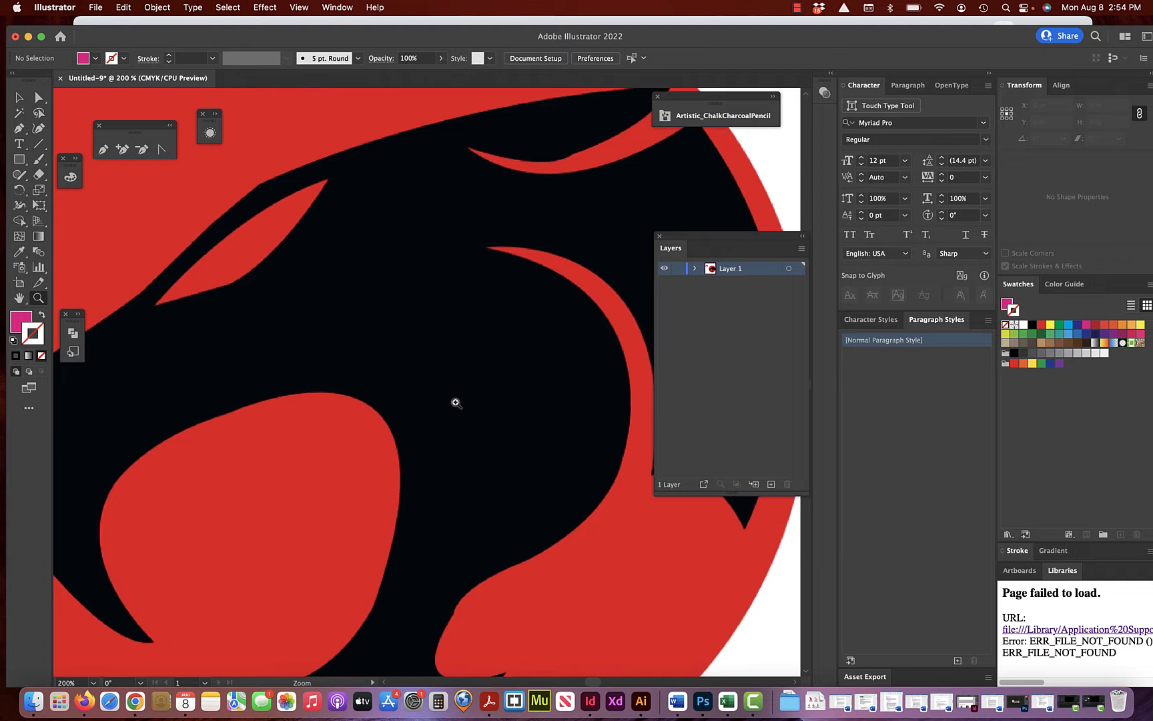
pyautogui.hscroll(-5, 456, 402)
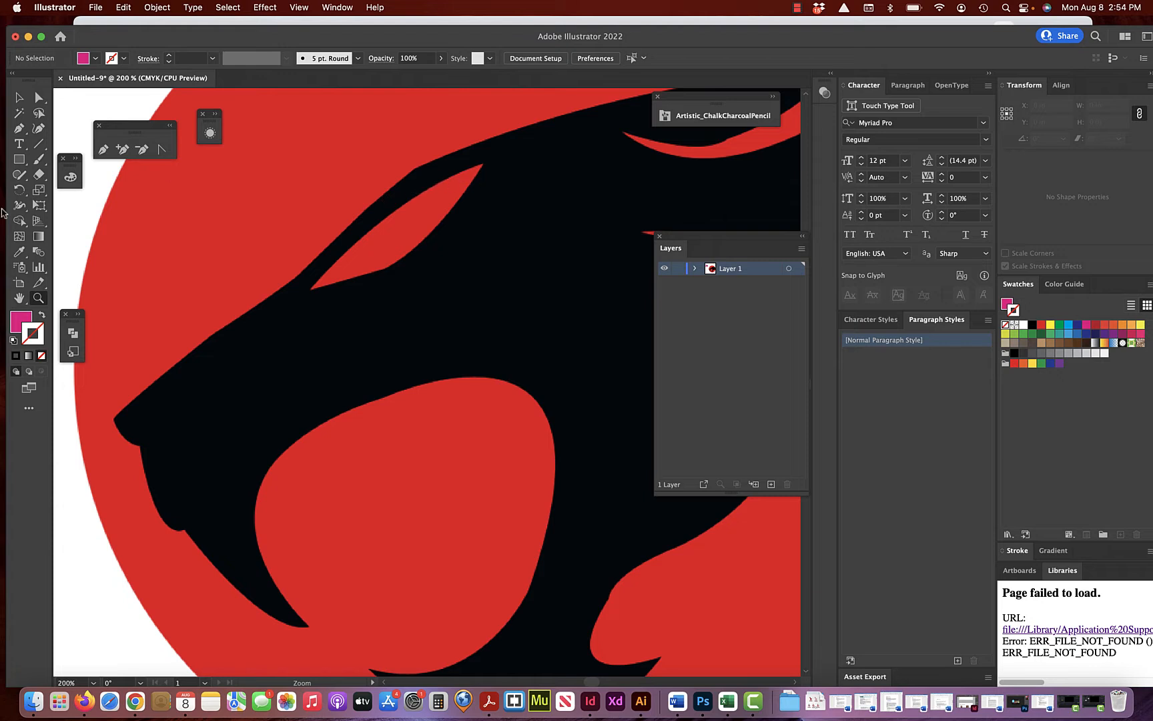
pyautogui.click(20, 129)
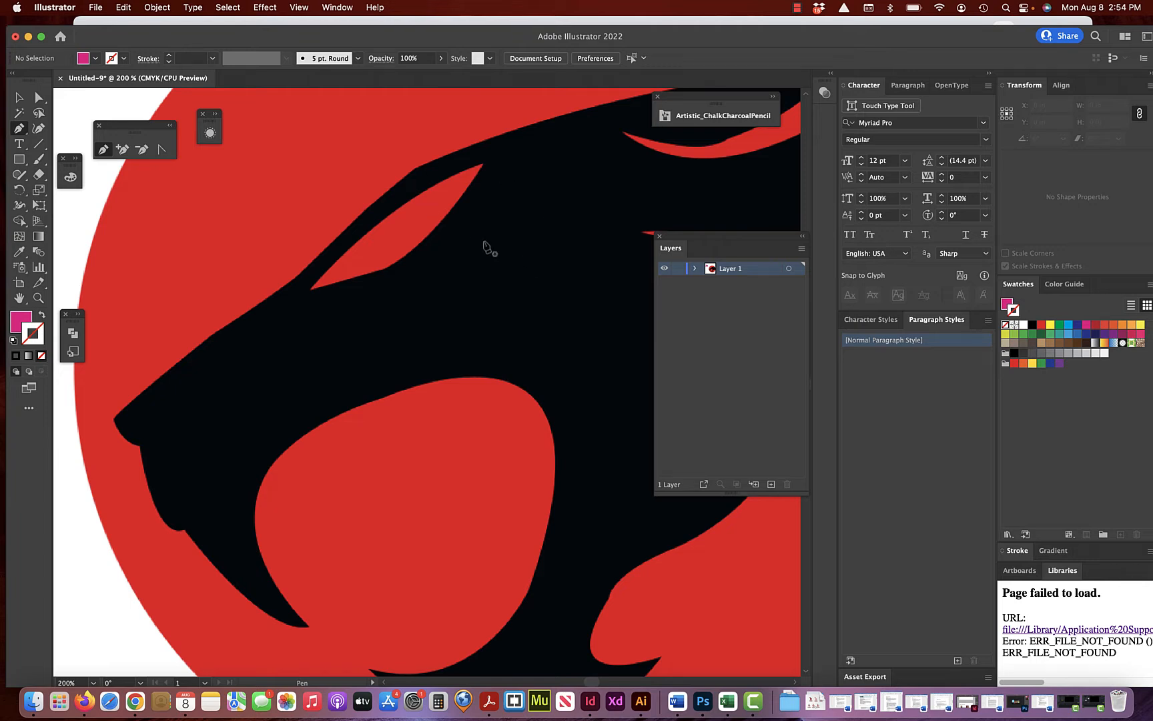
pyautogui.click(1014, 341)
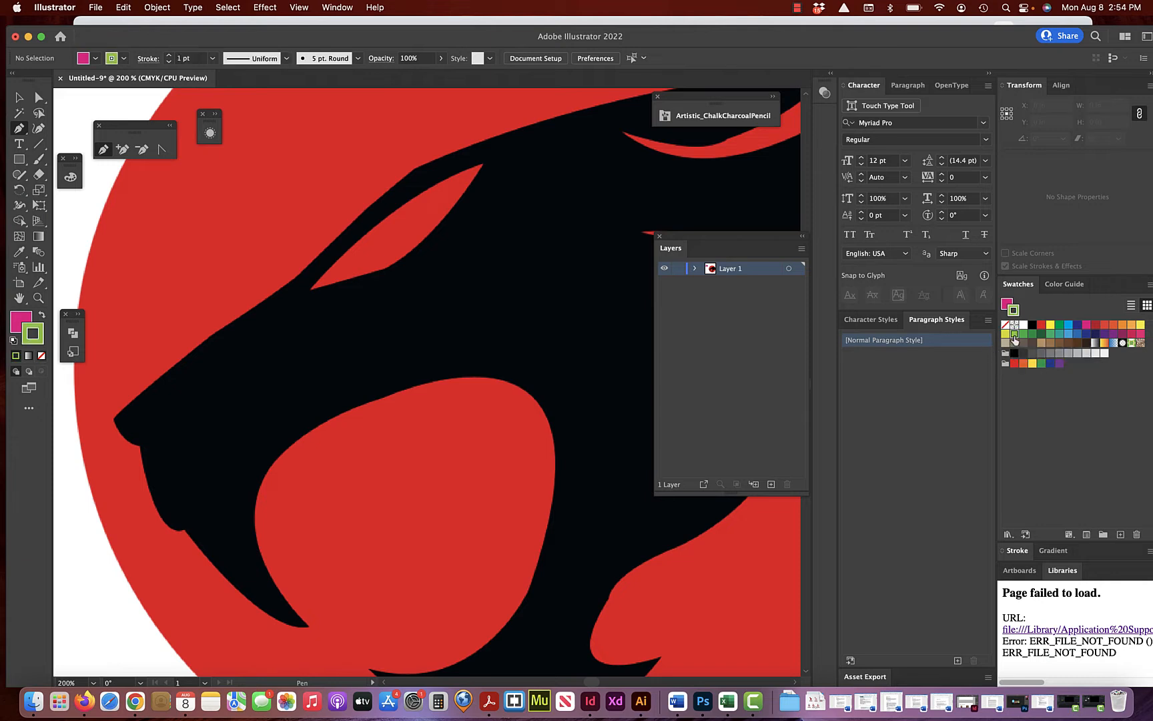
pyautogui.click(1006, 305)
pyautogui.click(1005, 325)
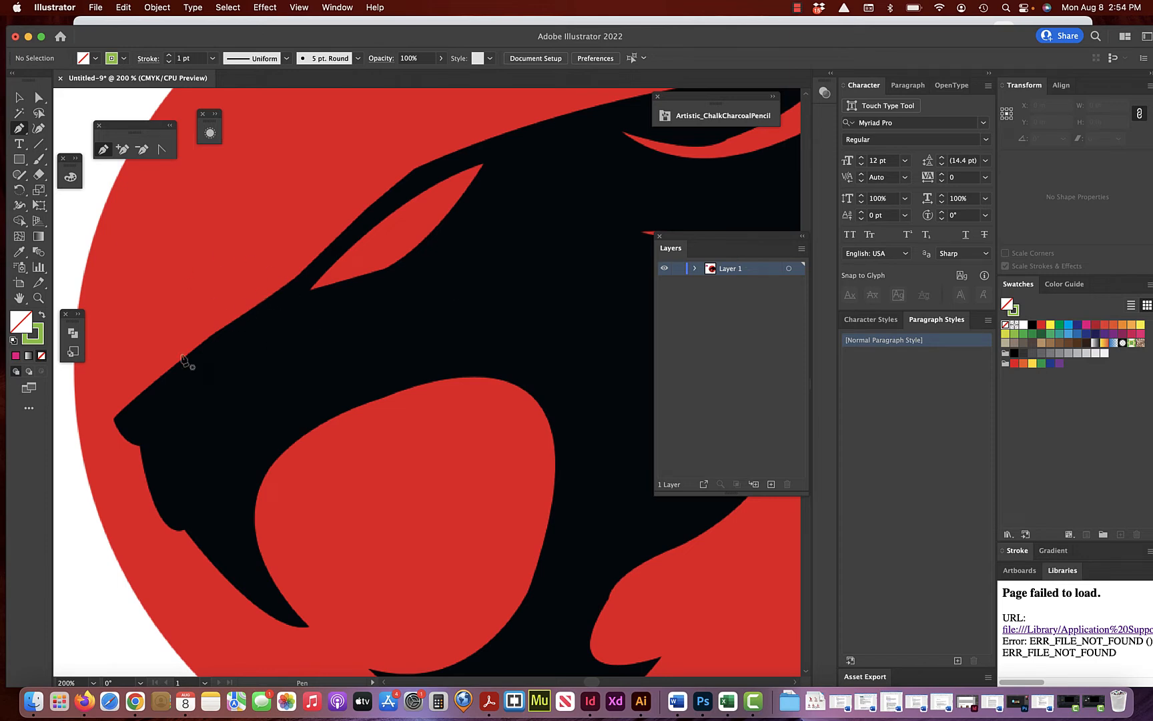
# - Trace the upper edge of the cat's snout with short straight Pen segments, starting at the nose tip and passing the bend
pyautogui.press('super+equal')
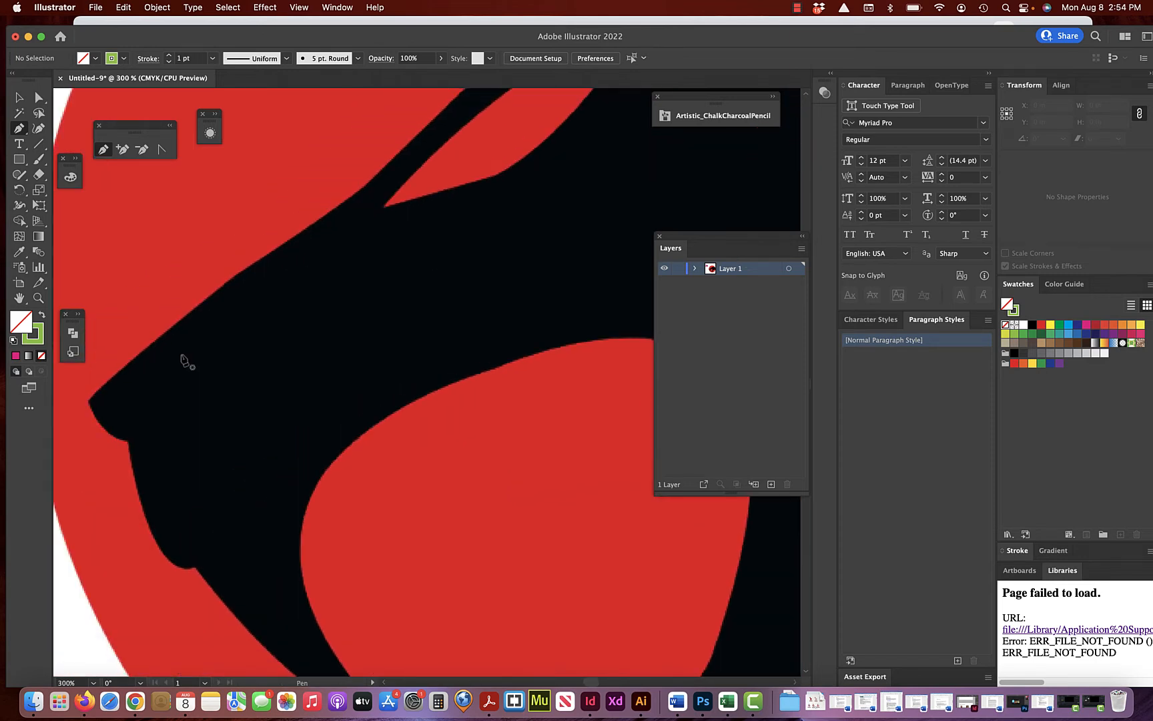
pyautogui.hscroll(-5, 184, 361)
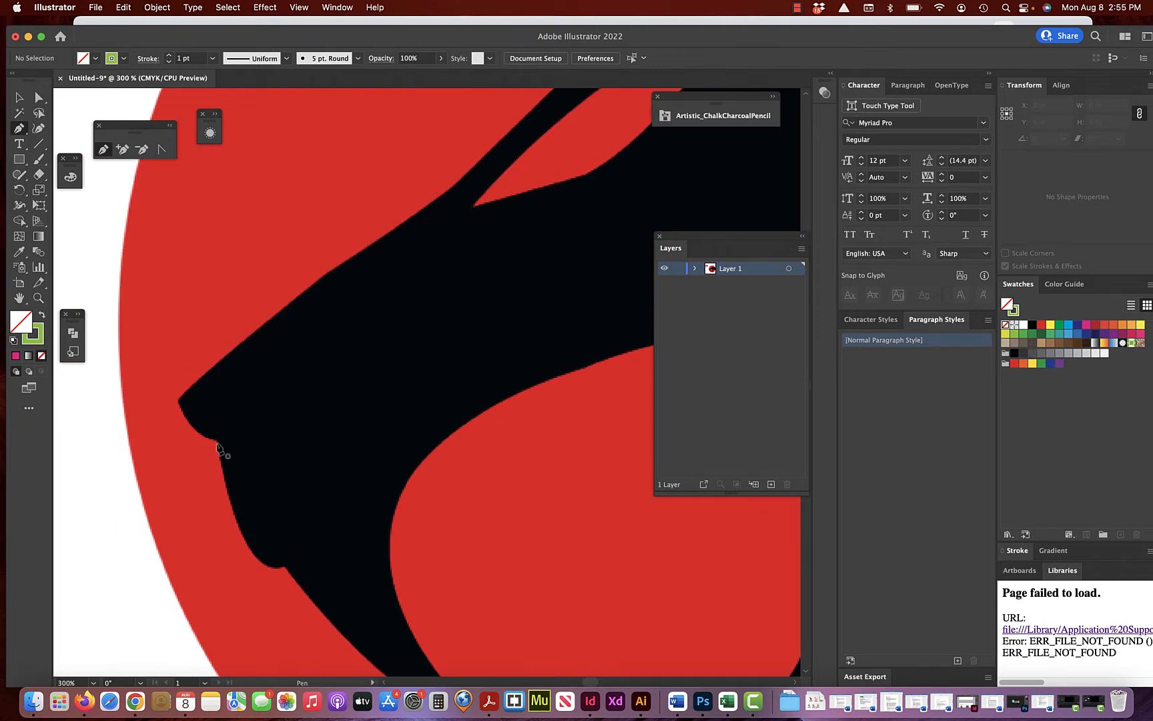
pyautogui.click(179, 398)
pyautogui.moveTo(181, 398); pyautogui.dragTo(233, 362)
pyautogui.click(229, 352)
pyautogui.click(269, 323)
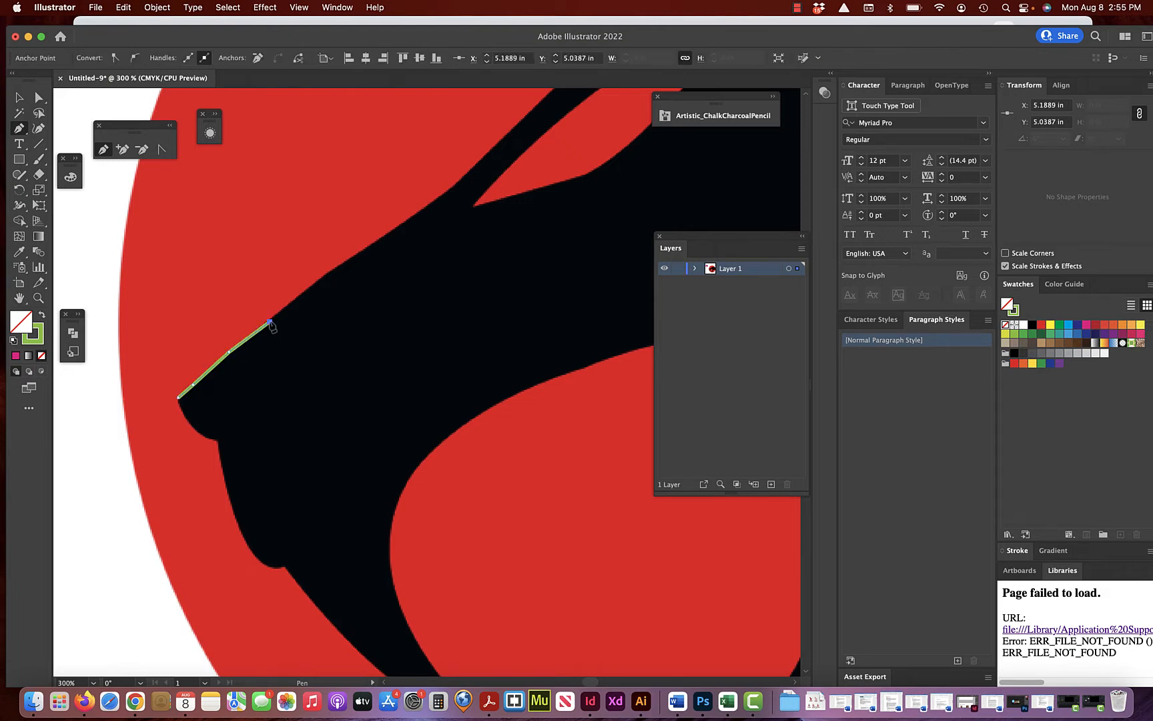
pyautogui.click(302, 294)
pyautogui.click(325, 273)
pyautogui.click(367, 247)
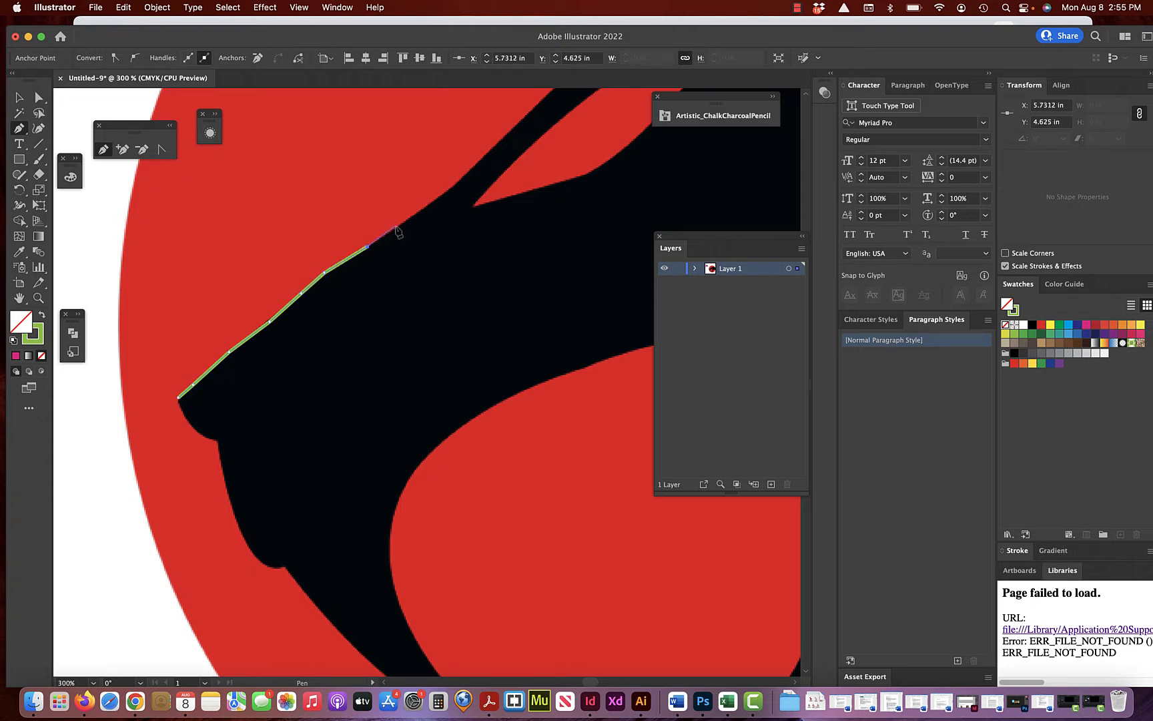
# - Continue the green path with straight segments along the forehead edge to just above the eye's inner corner
pyautogui.click(407, 220)
pyautogui.click(440, 197)
pyautogui.click(457, 184)
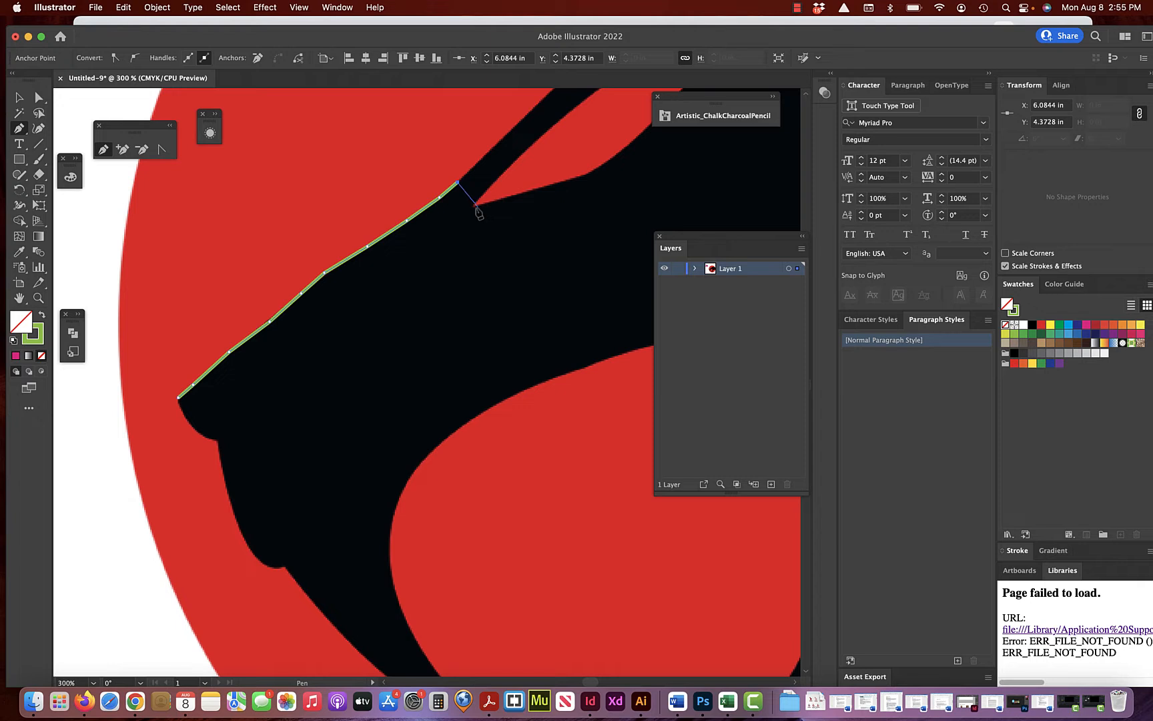
pyautogui.hscroll(1, 485, 182)
pyautogui.scroll(2, 485, 182)
pyautogui.hscroll(2, 485, 182)
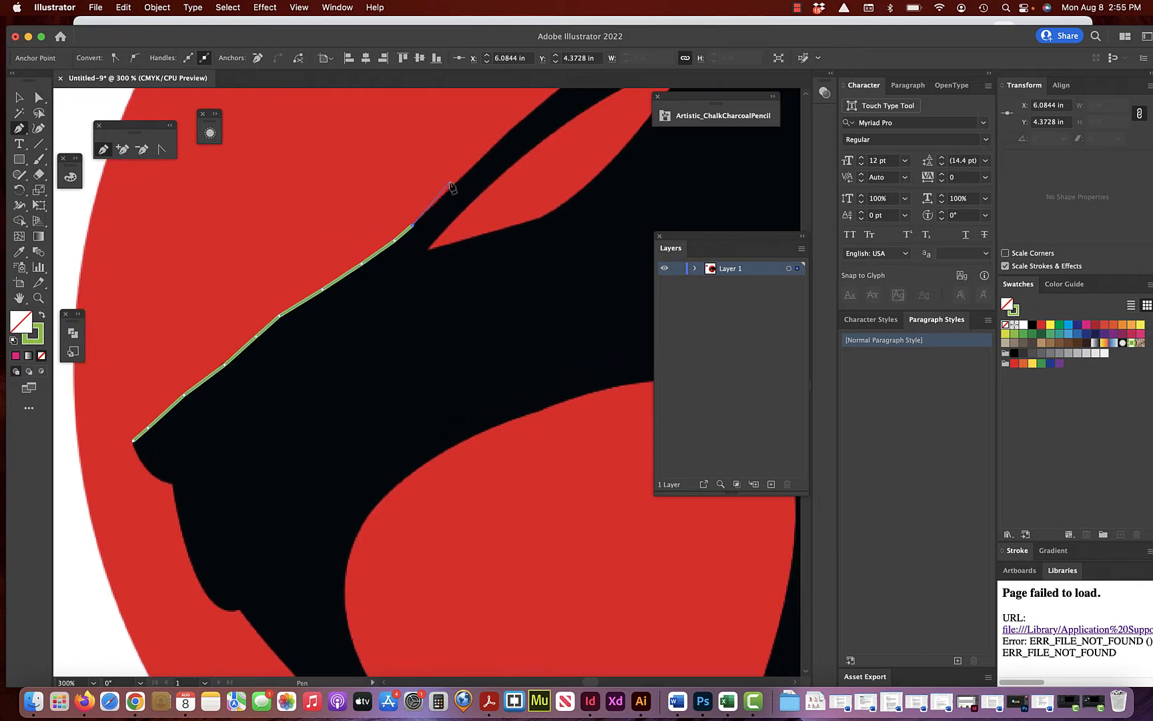
pyautogui.click(451, 187)
# - Delete the whole green straight-segment path along the cat's snout and forehead
pyautogui.click(38, 98)
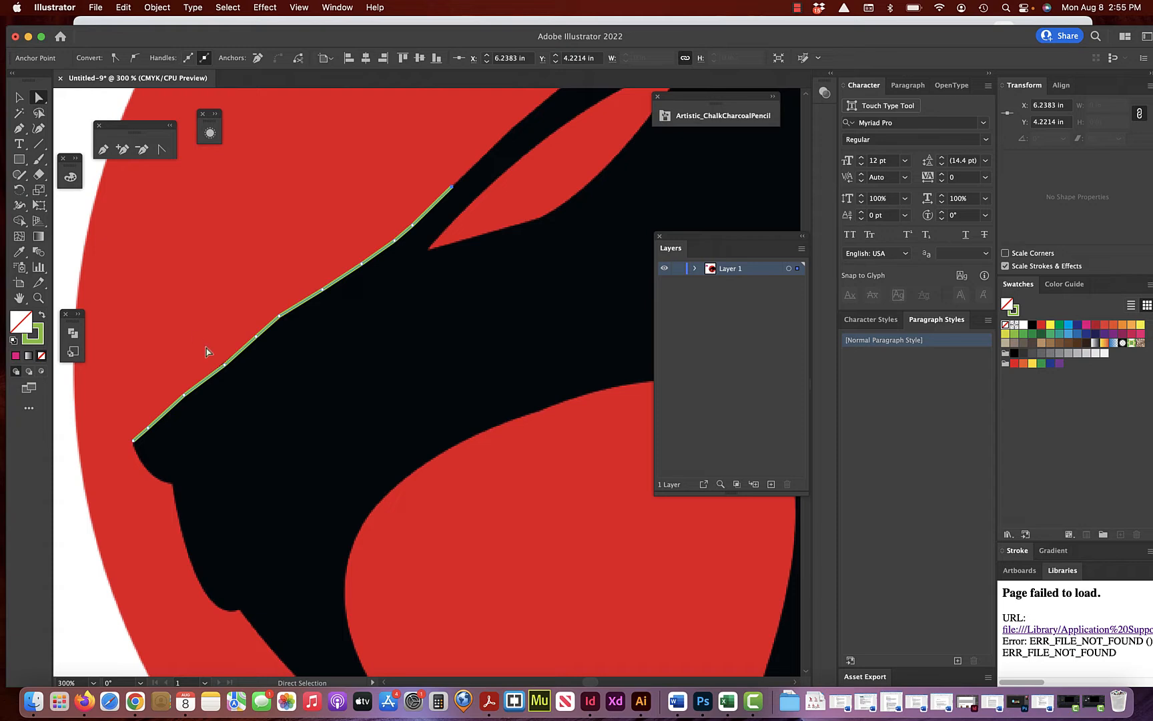
pyautogui.click(196, 322)
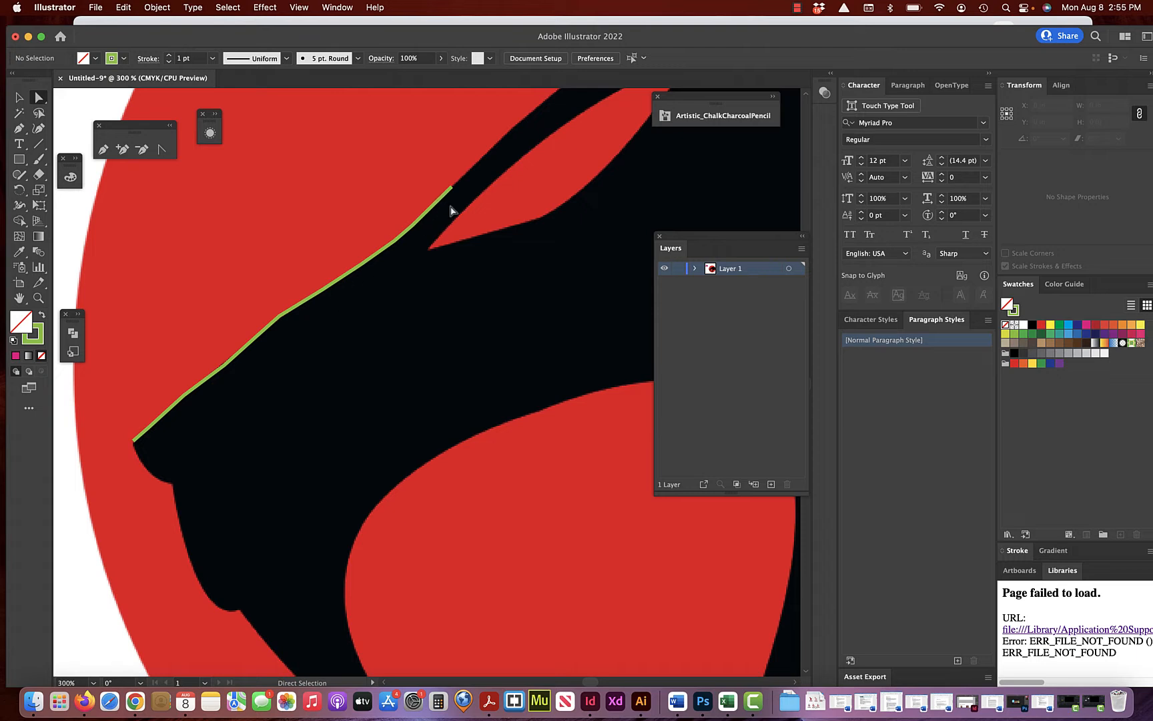
pyautogui.click(415, 224)
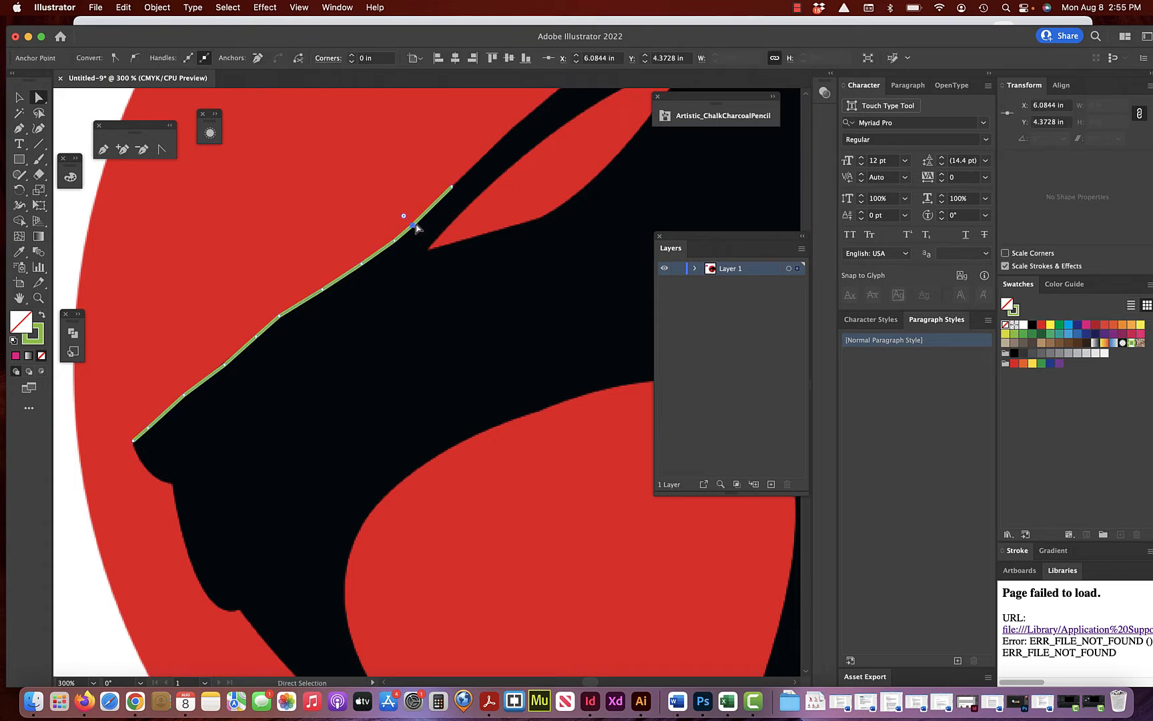
pyautogui.press('Delete')
pyautogui.press('Delete')
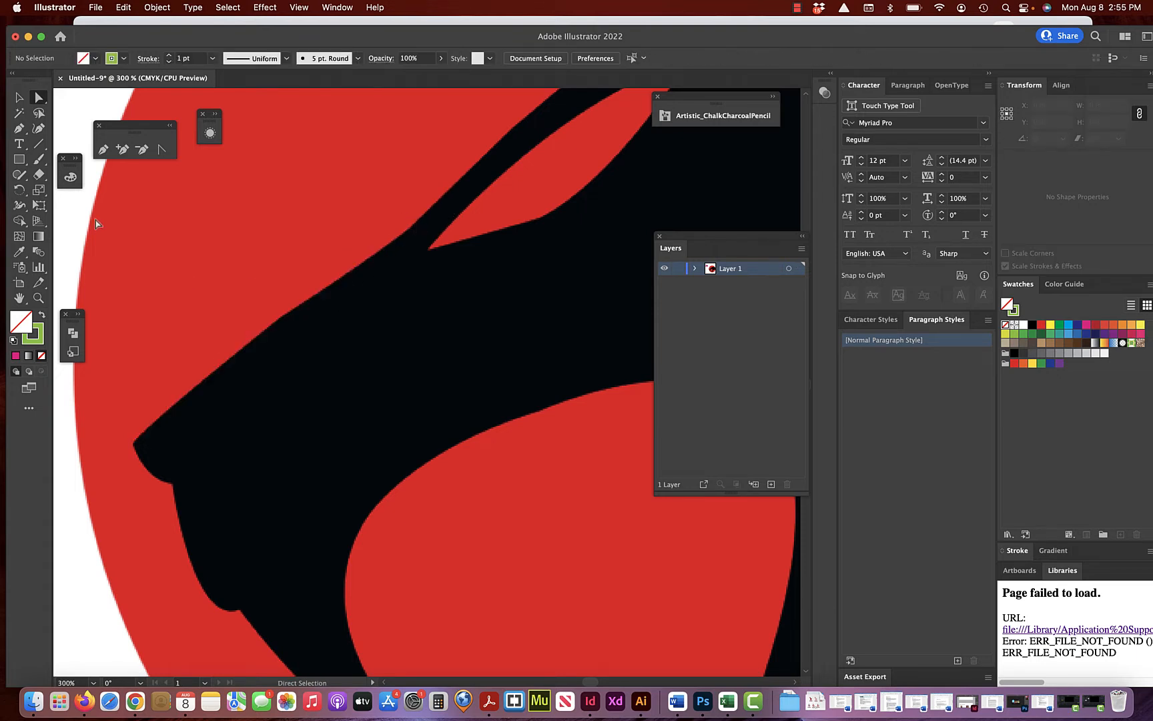
# - Start a new Pen path at the notch above the long fang and trace the muzzle edge with curves up to the nose tip
pyautogui.click(103, 149)
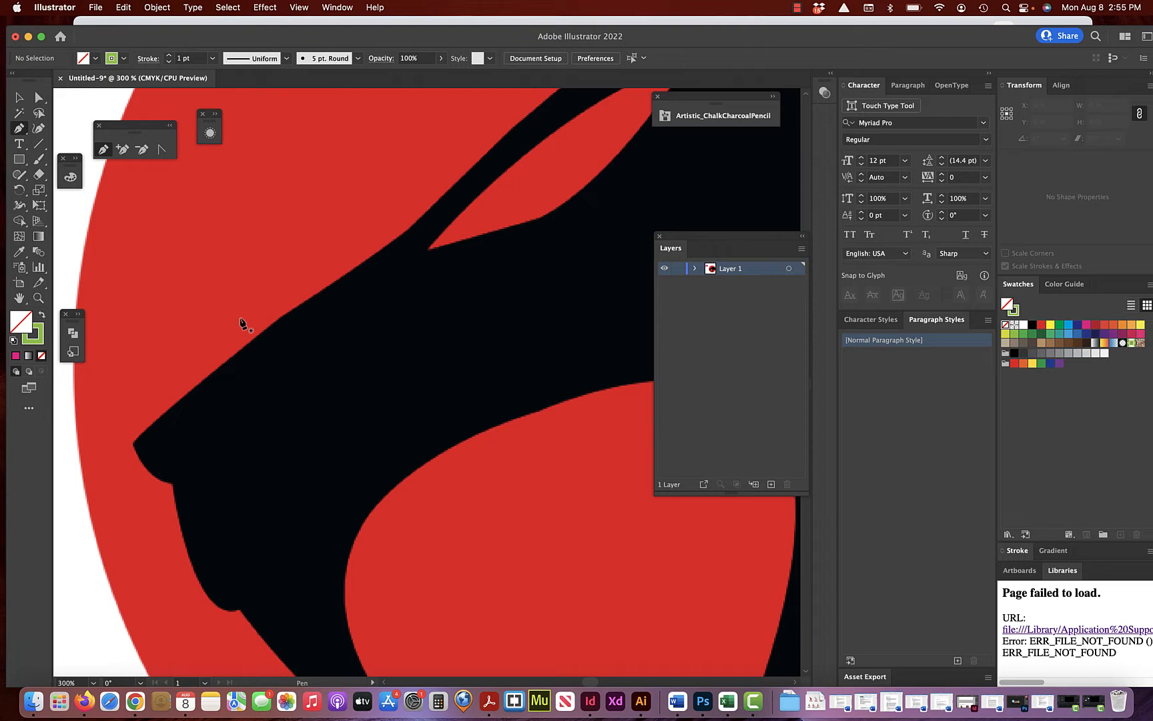
pyautogui.scroll(-5, 242, 323)
pyautogui.hscroll(-3, 242, 323)
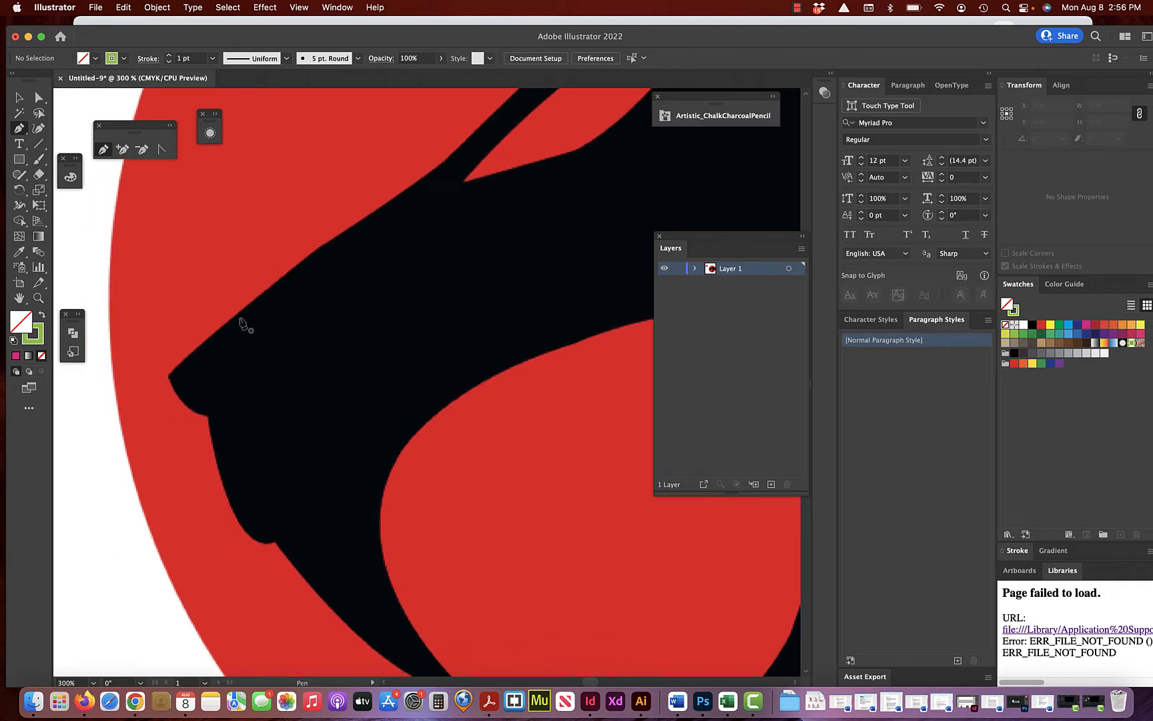
pyautogui.scroll(-3, 242, 323)
pyautogui.hscroll(-1, 241, 324)
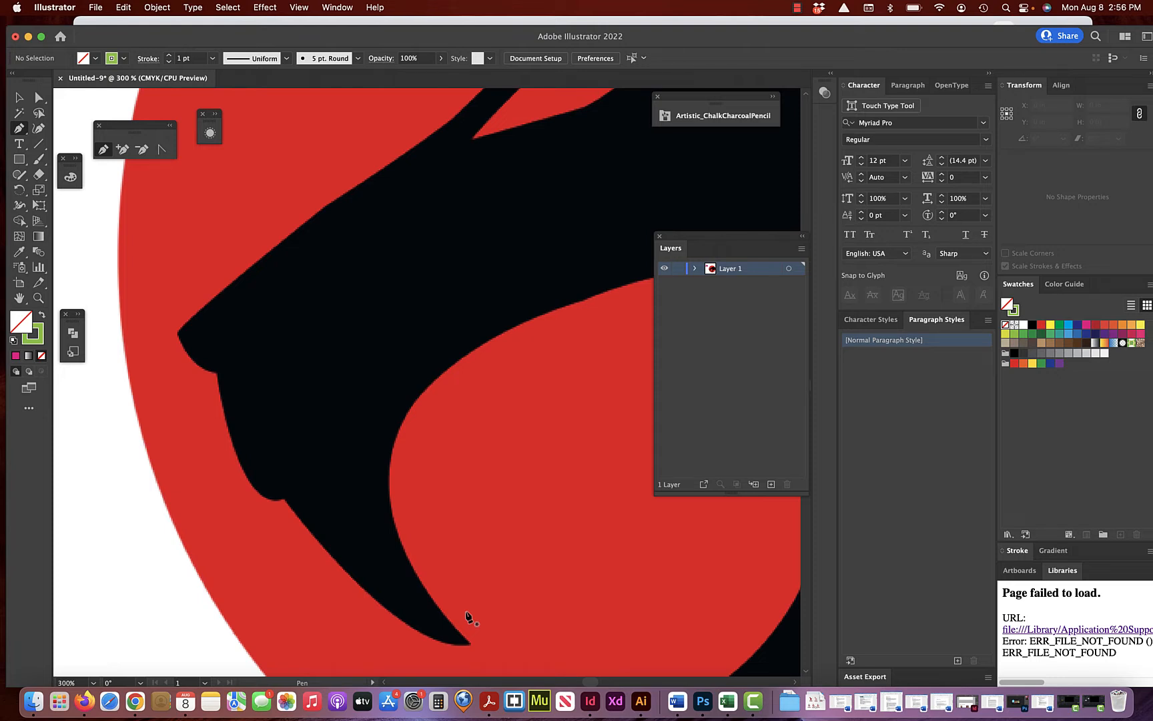
pyautogui.scroll(-4, 467, 618)
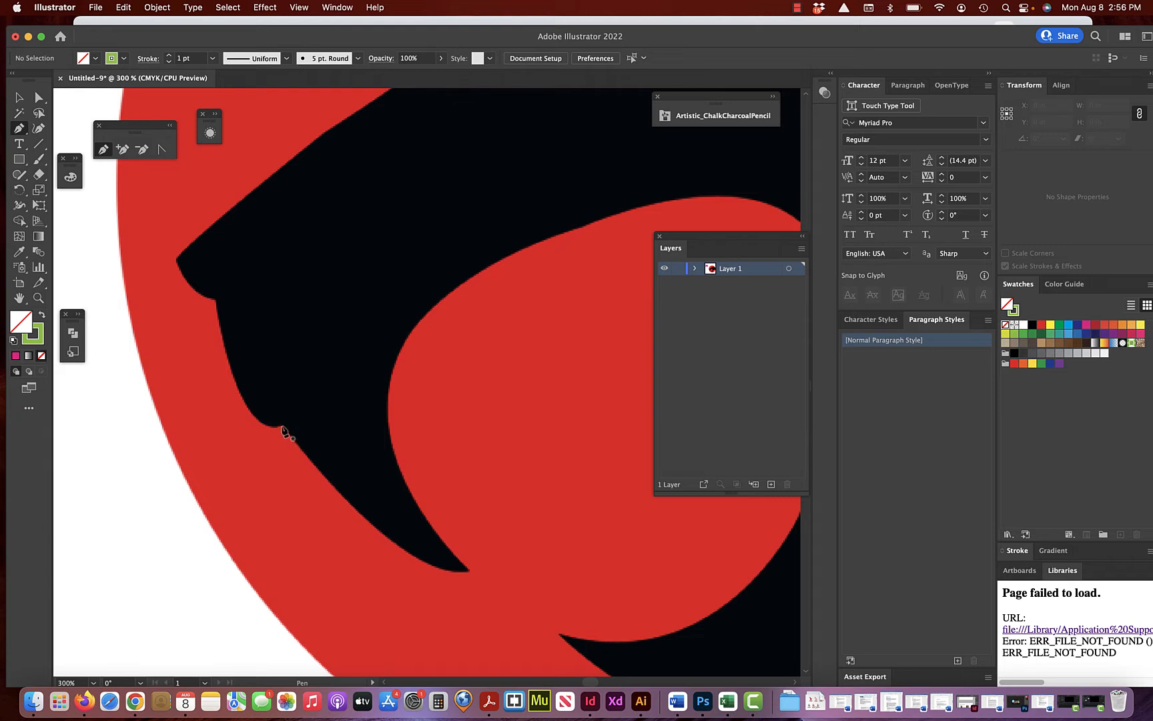
pyautogui.moveTo(281, 424); pyautogui.dragTo(271, 431)
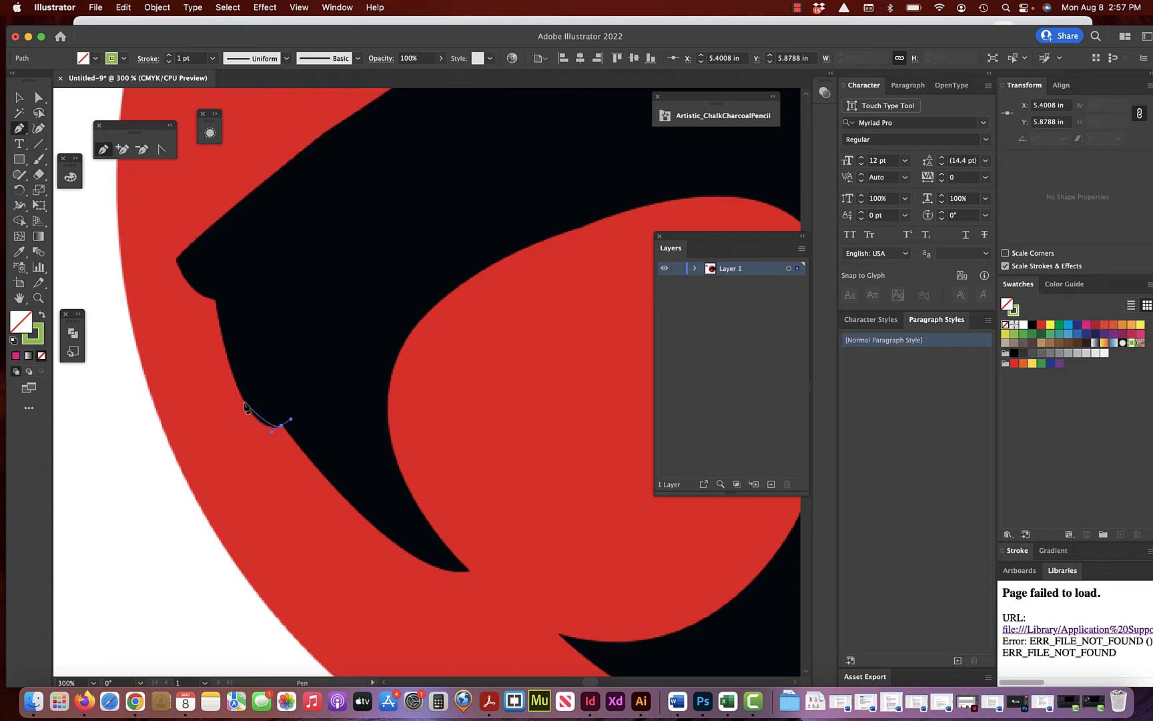
pyautogui.moveTo(235, 384); pyautogui.dragTo(226, 357)
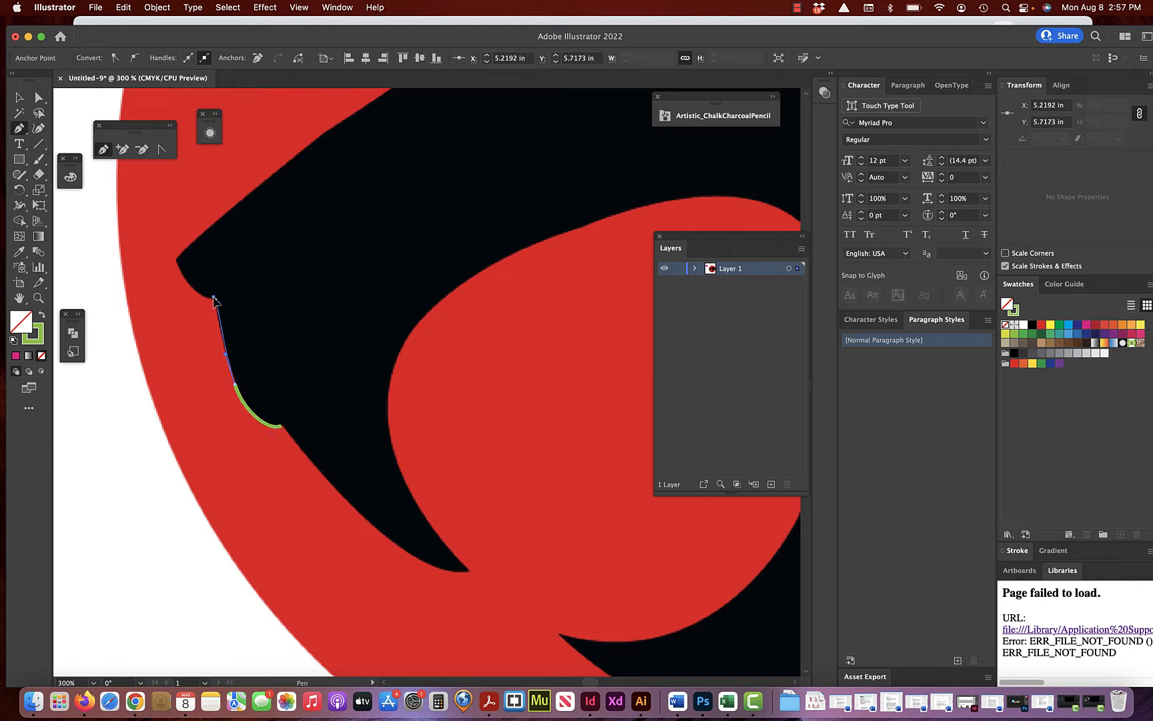
pyautogui.click(213, 298)
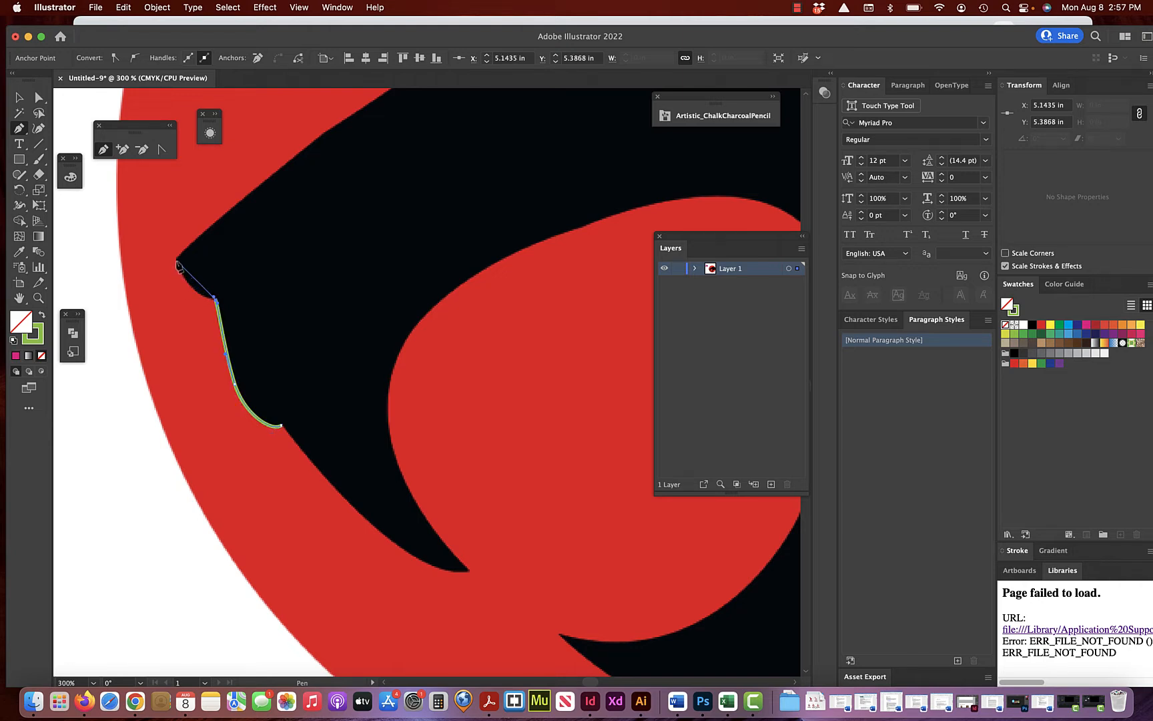
pyautogui.moveTo(176, 261); pyautogui.dragTo(172, 237)
# - Continue the path with long smooth curves along the snout and forehead, placing the last anchor above the eye
pyautogui.scroll(5, 265, 188)
pyautogui.hscroll(5, 265, 189)
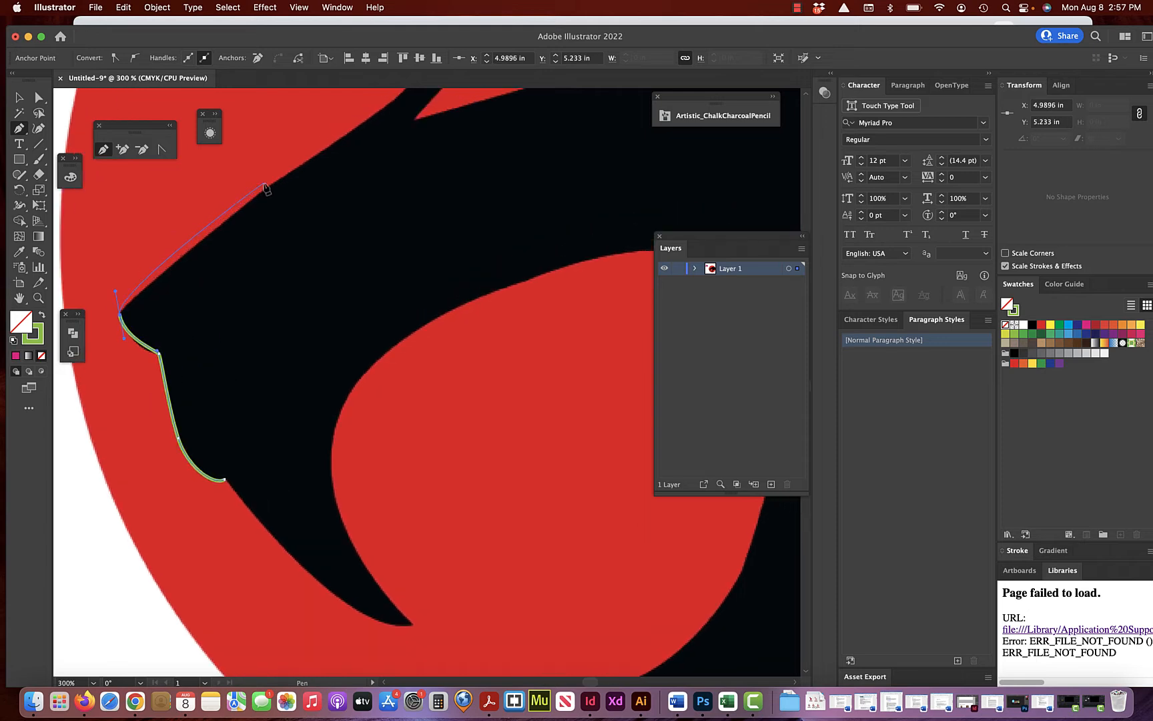
pyautogui.moveTo(254, 199); pyautogui.dragTo(306, 163)
pyautogui.scroll(5, 306, 163)
pyautogui.hscroll(8, 306, 163)
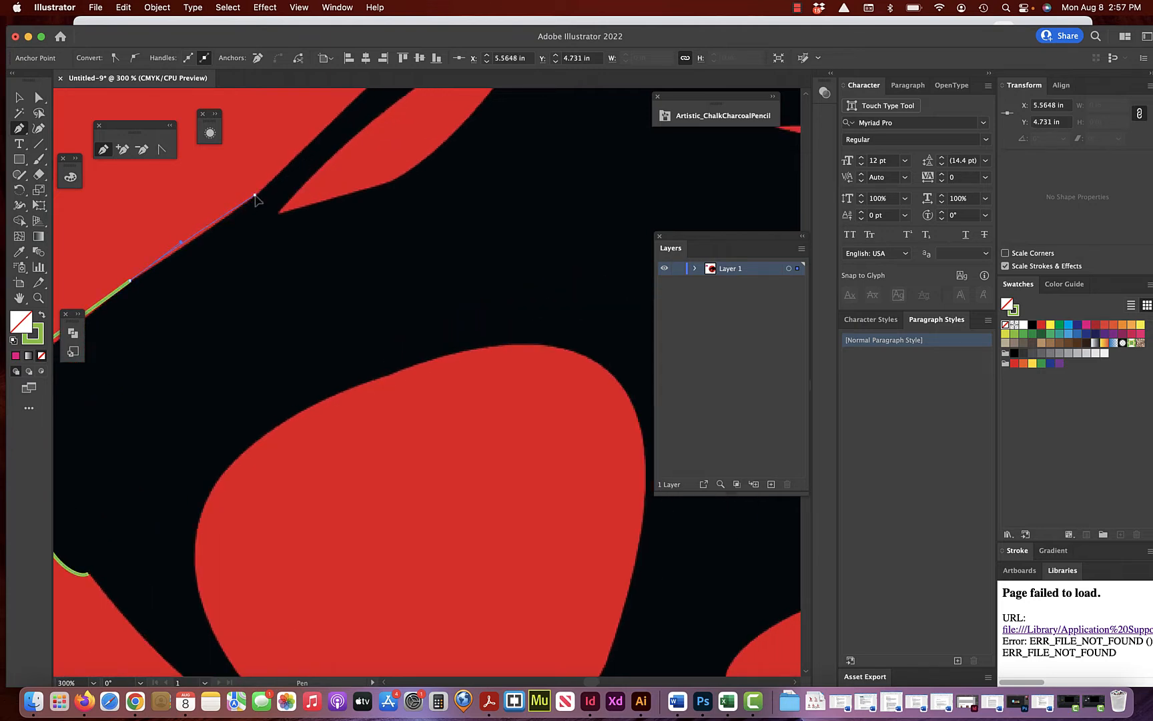
pyautogui.moveTo(255, 196); pyautogui.dragTo(292, 161)
pyautogui.scroll(6, 292, 162)
pyautogui.hscroll(7, 291, 162)
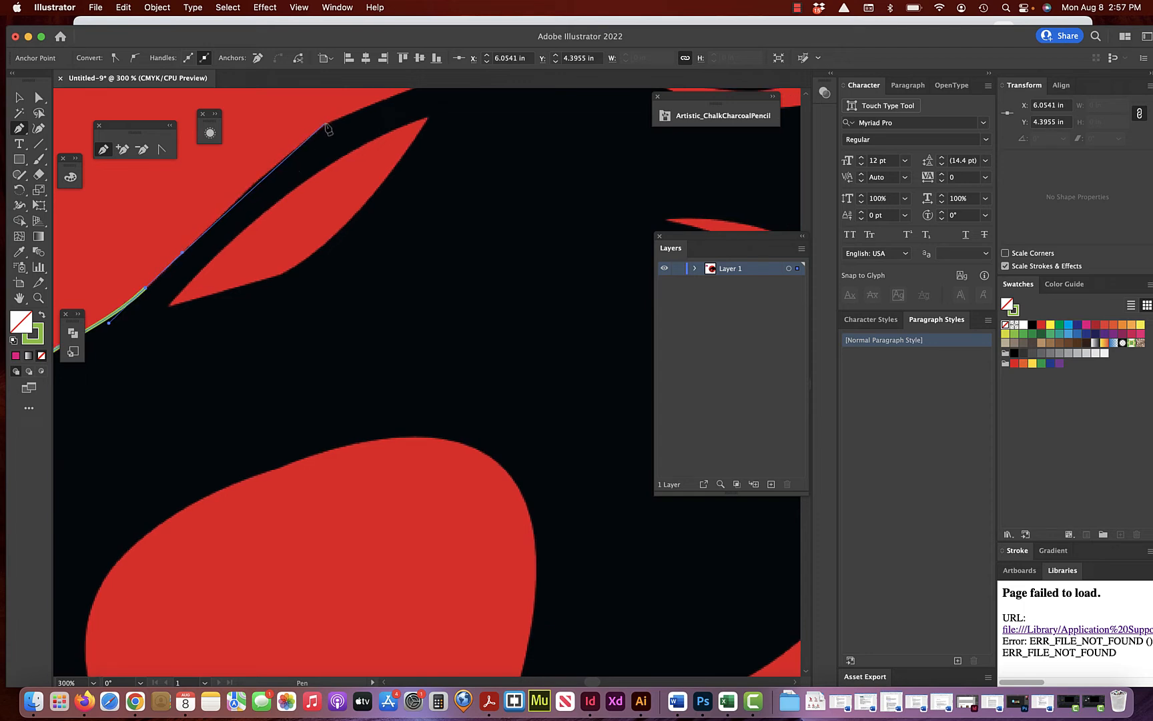
pyautogui.moveTo(325, 124); pyautogui.dragTo(348, 118)
# - Extend the path with smooth curves along the top of the cat's head to the pointed ear tip
pyautogui.scroll(5, 397, 128)
pyautogui.hscroll(6, 397, 129)
pyautogui.scroll(3, 397, 129)
pyautogui.hscroll(3, 397, 129)
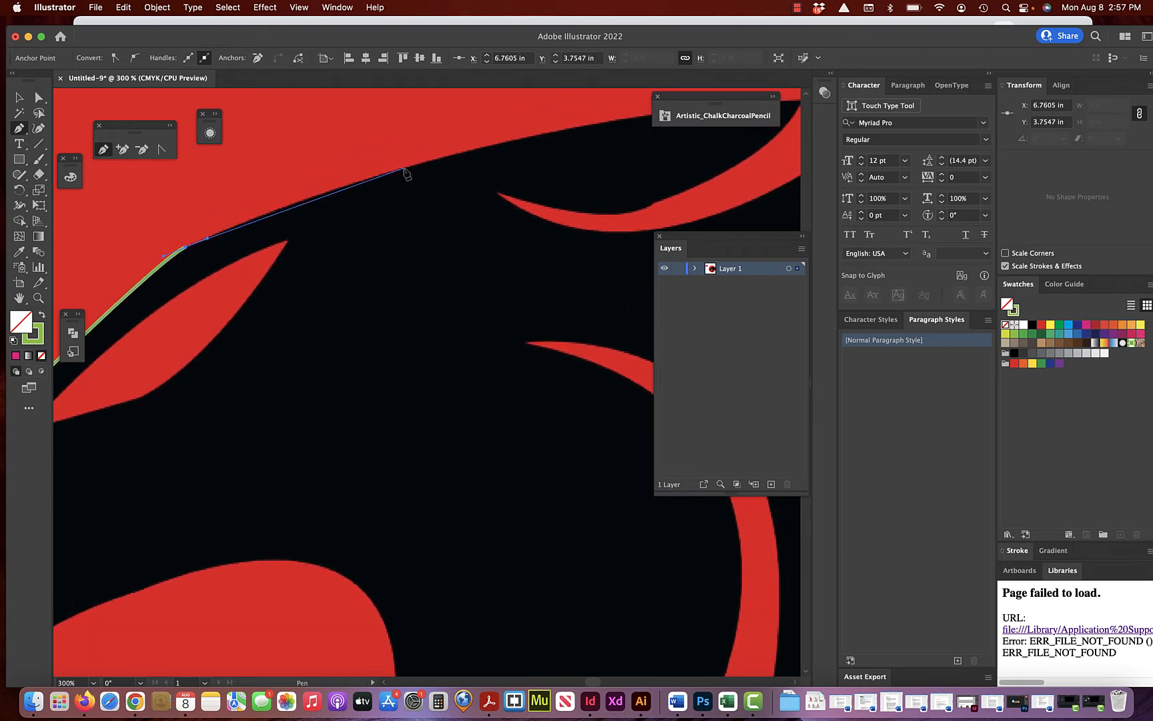
pyautogui.moveTo(404, 167); pyautogui.dragTo(483, 153)
pyautogui.hscroll(8, 483, 153)
pyautogui.scroll(2, 483, 154)
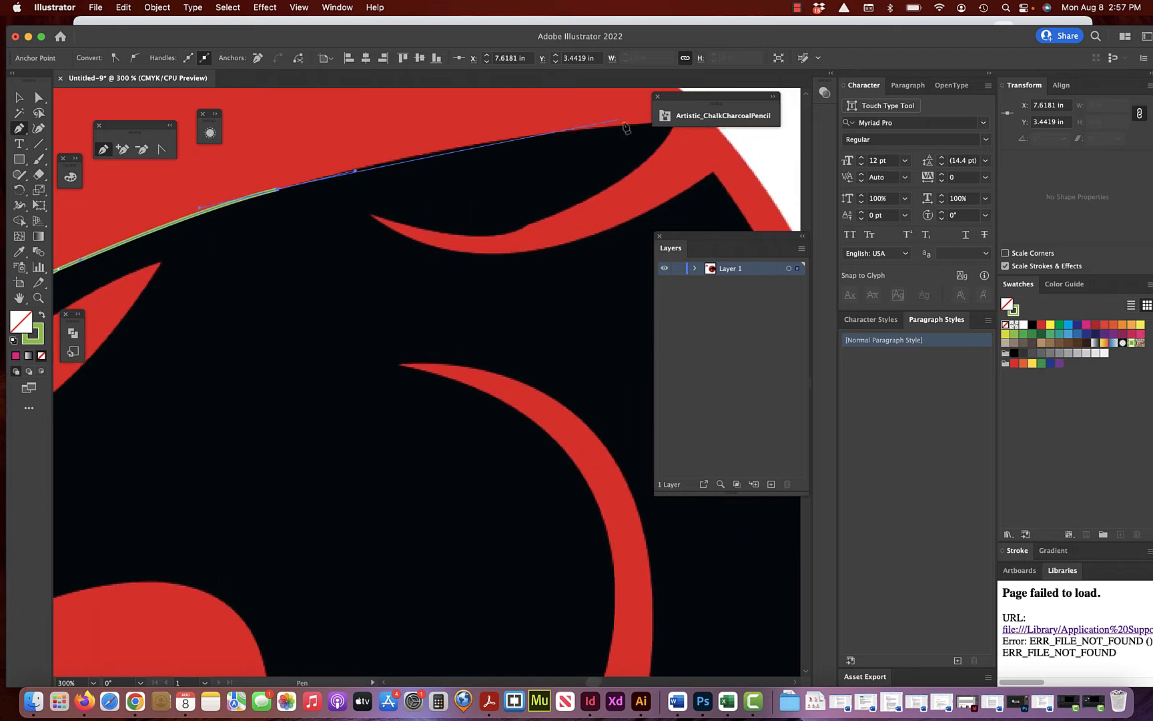
pyautogui.hscroll(3, 624, 134)
pyautogui.scroll(2, 624, 134)
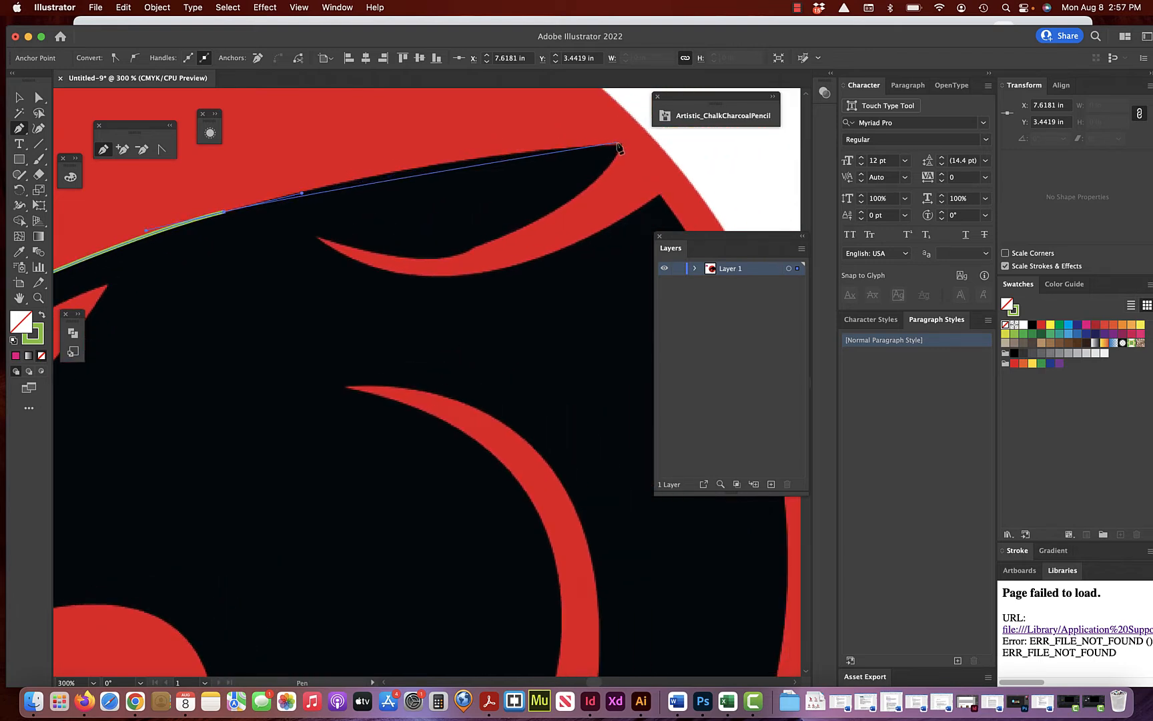
pyautogui.moveTo(619, 144); pyautogui.dragTo(690, 144)
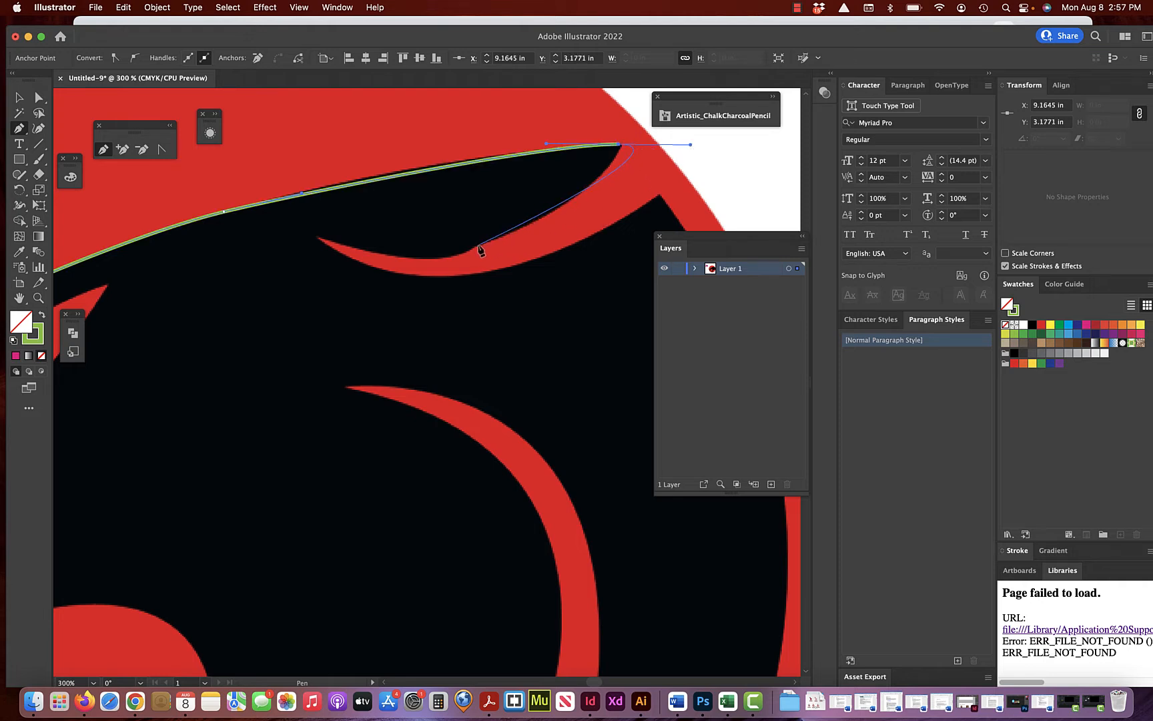
# - Trace around the red crescent below the ear, along its upper edge to the thin tip and back to the head's rear corner
pyautogui.moveTo(473, 251); pyautogui.dragTo(431, 256)
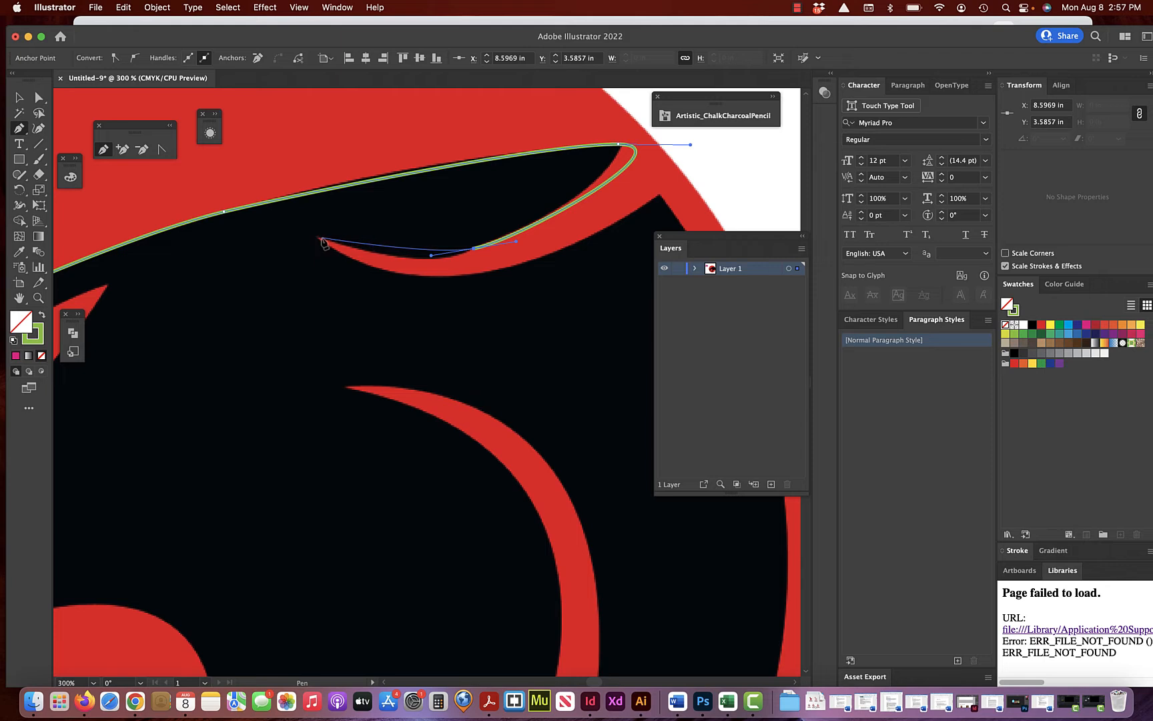
pyautogui.moveTo(318, 238); pyautogui.dragTo(312, 236)
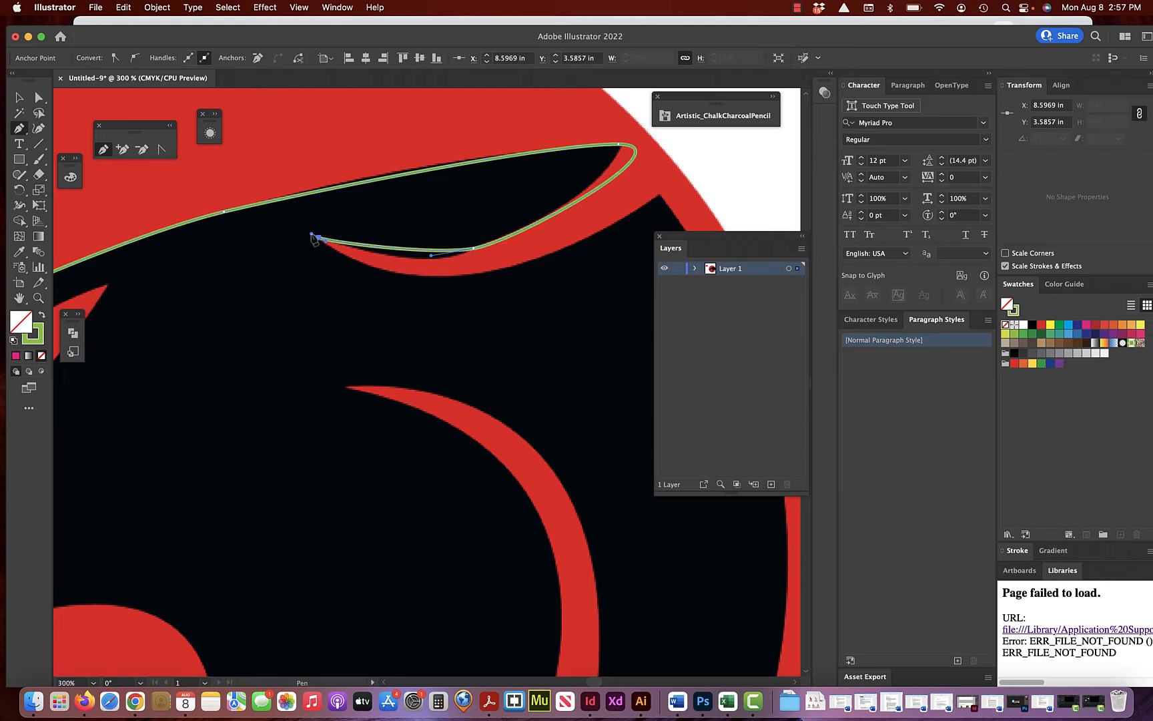
pyautogui.moveTo(493, 272); pyautogui.dragTo(602, 243)
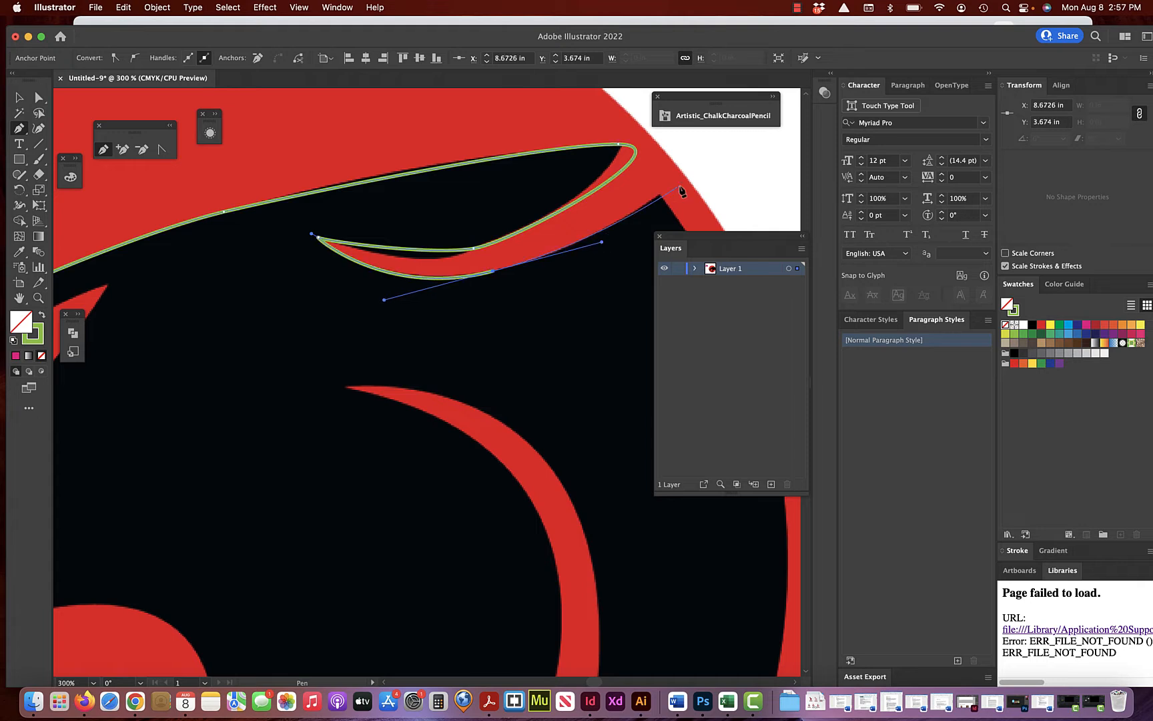
pyautogui.hscroll(5, 664, 194)
pyautogui.hscroll(1, 666, 197)
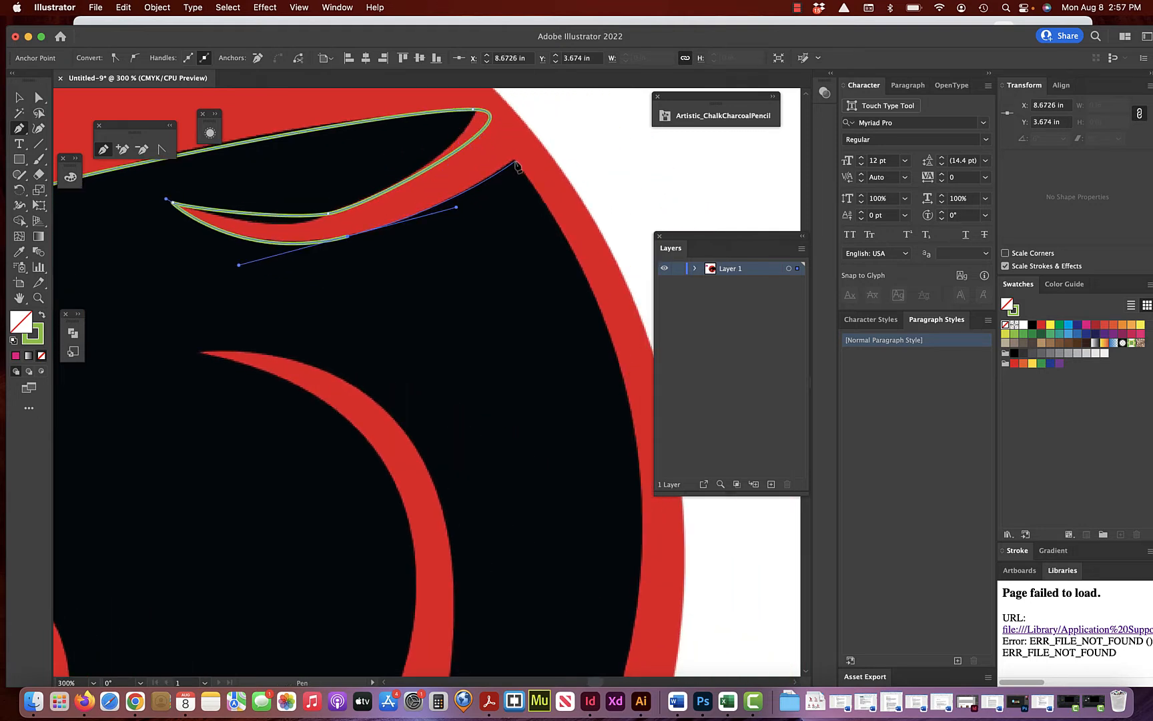
pyautogui.click(516, 160)
# - Trace the back of the head down to its lower point, then along the arched edge to the base of the long red crescent
pyautogui.scroll(-3, 554, 217)
pyautogui.hscroll(2, 554, 217)
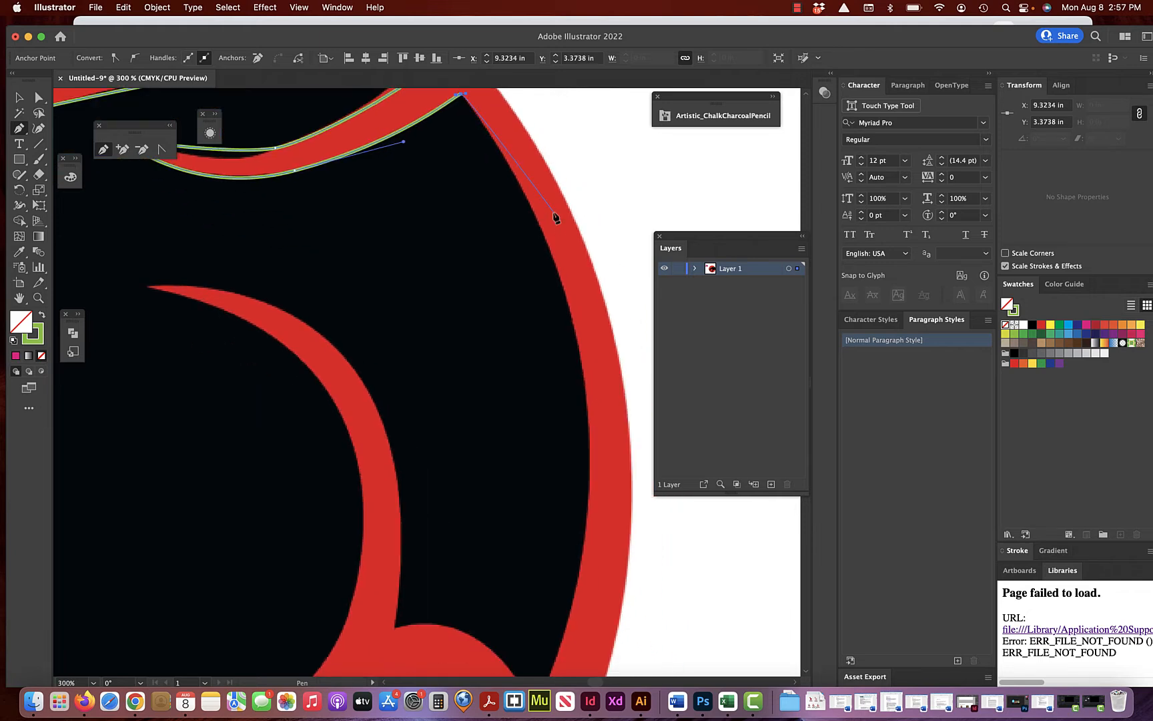
pyautogui.scroll(-2, 555, 217)
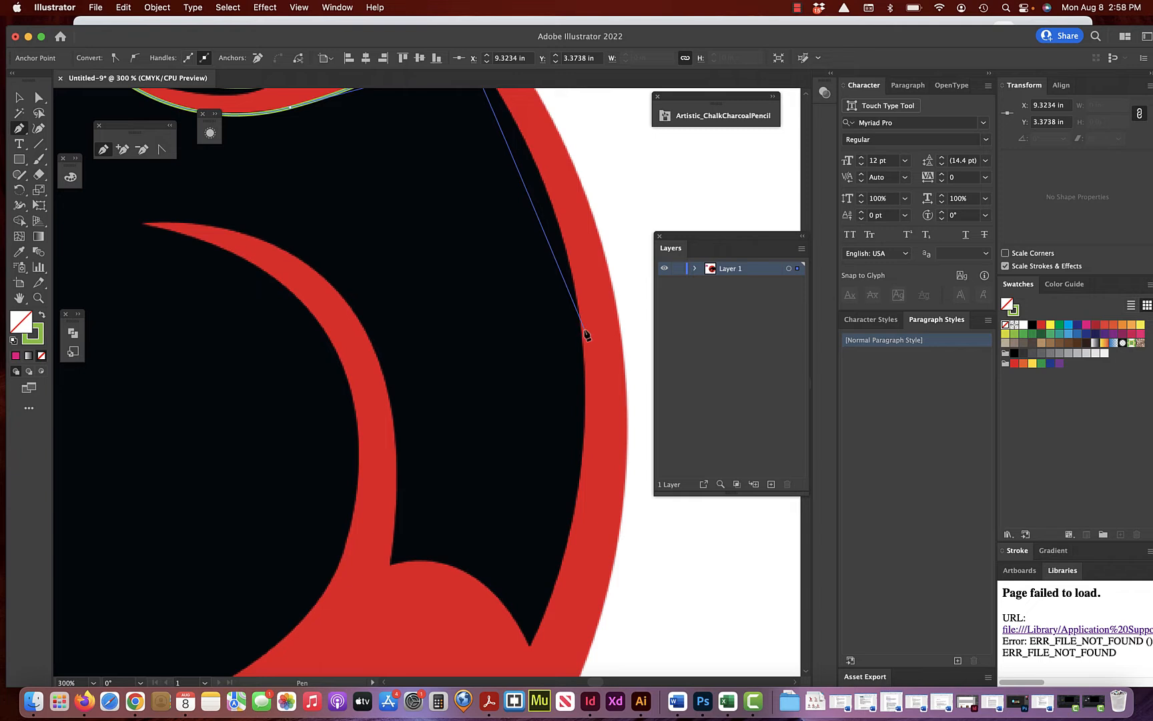
pyautogui.moveTo(581, 324); pyautogui.dragTo(589, 459)
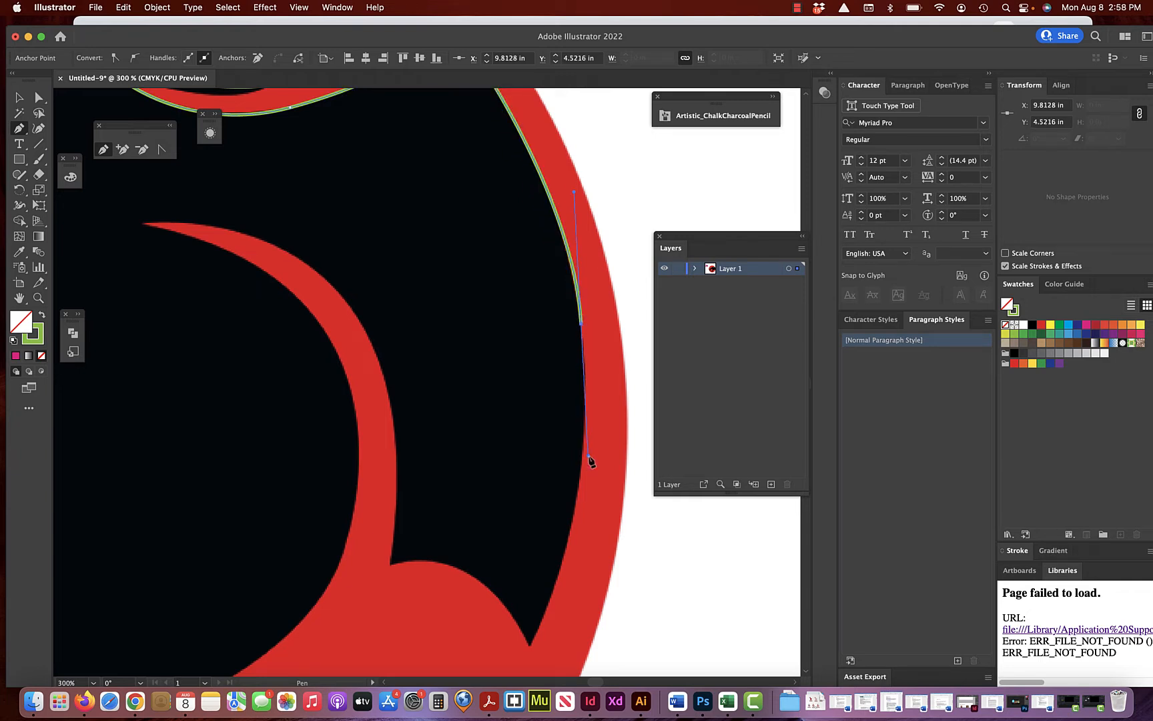
pyautogui.scroll(-4, 589, 461)
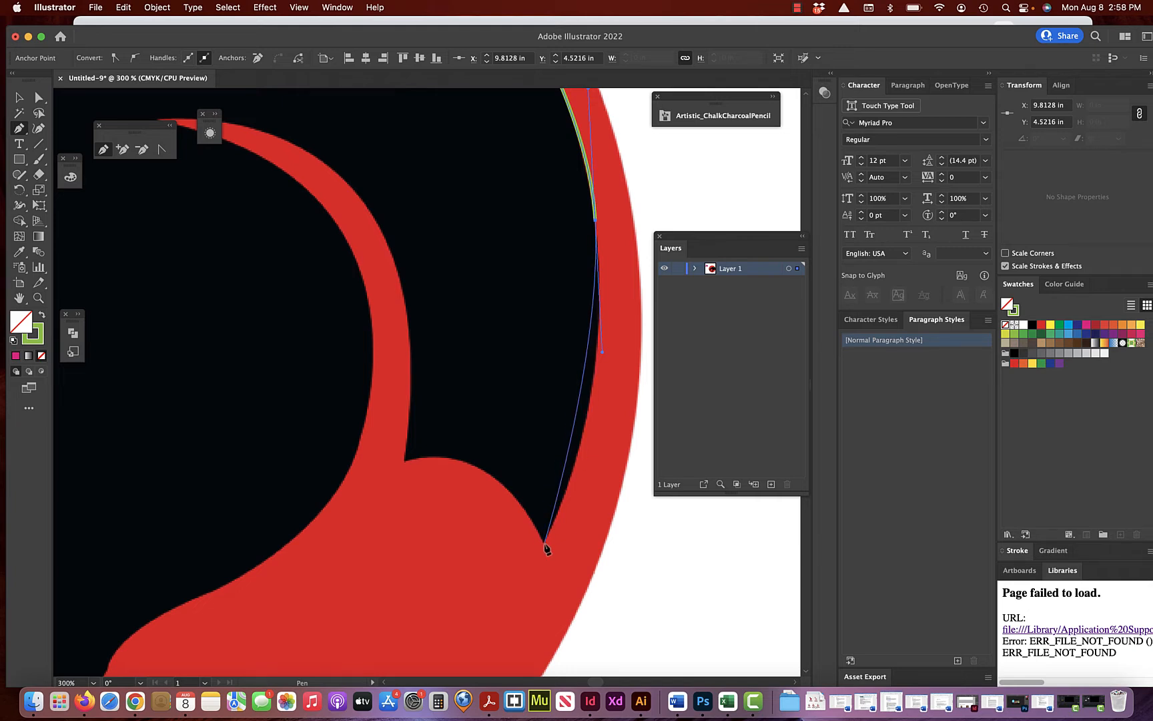
pyautogui.click(538, 545)
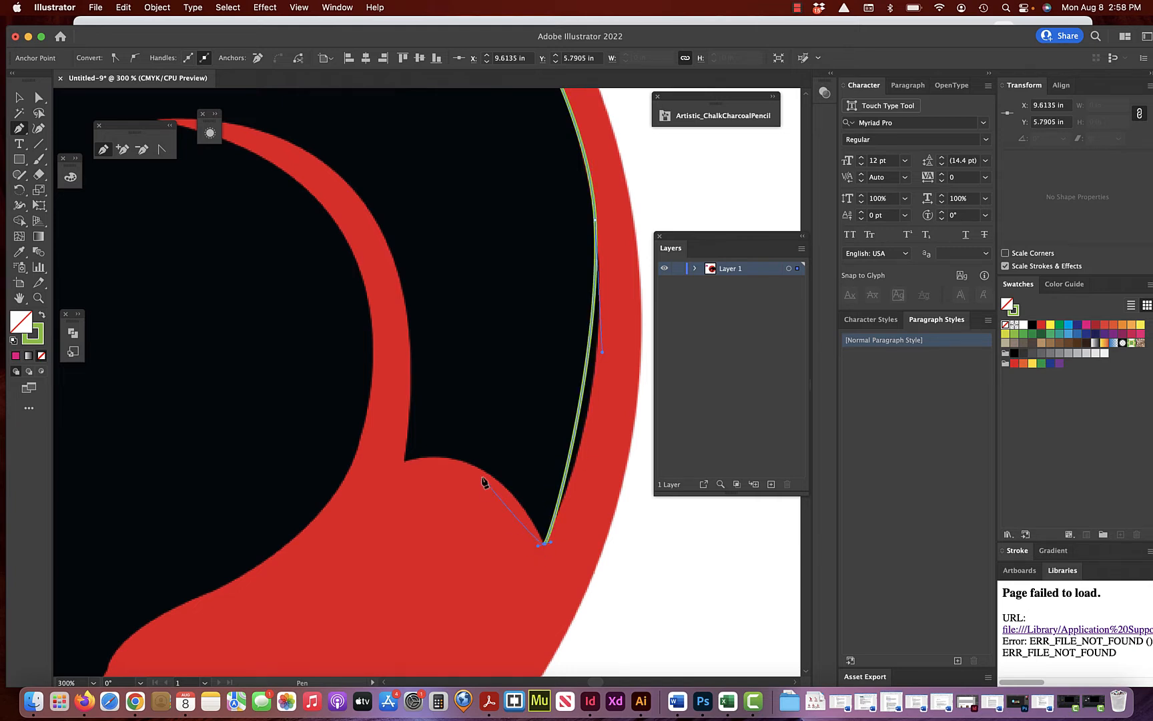
pyautogui.moveTo(482, 470); pyautogui.dragTo(399, 462)
pyautogui.click(403, 463)
# - Trace the outer edge of the long red cheek crescent with curved segments up to its thin tip
pyautogui.hscroll(-4, 398, 248)
pyautogui.scroll(2, 398, 248)
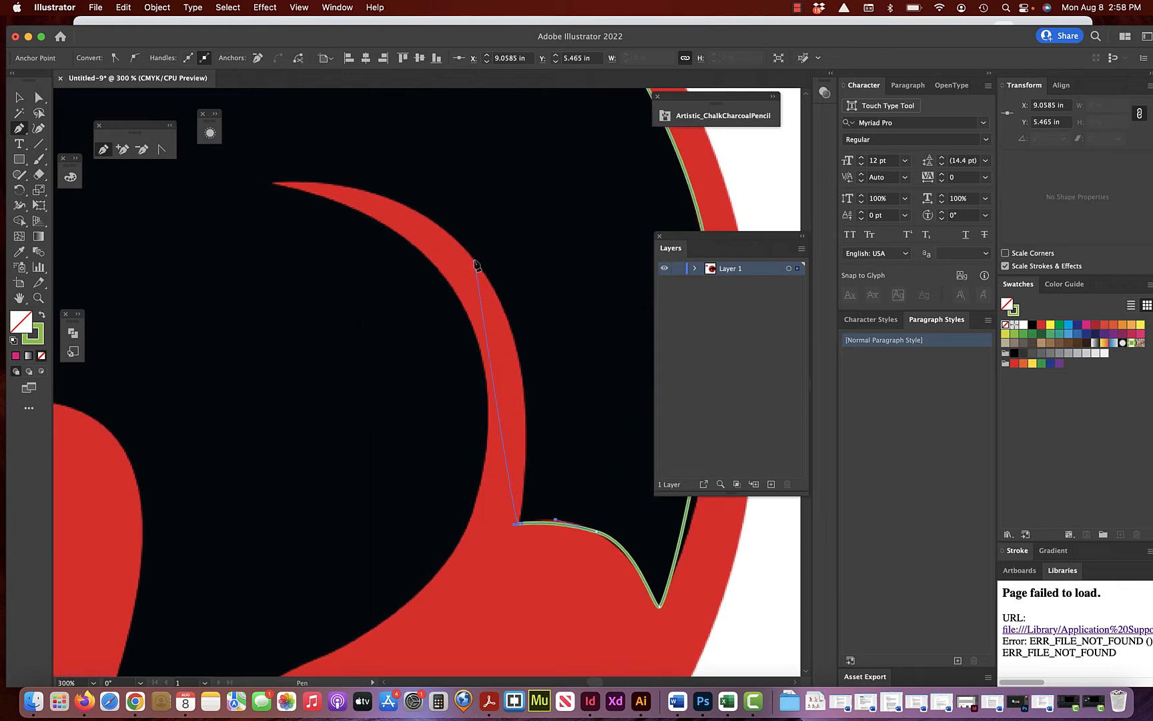
pyautogui.click(474, 262)
pyautogui.moveTo(474, 262); pyautogui.dragTo(398, 180)
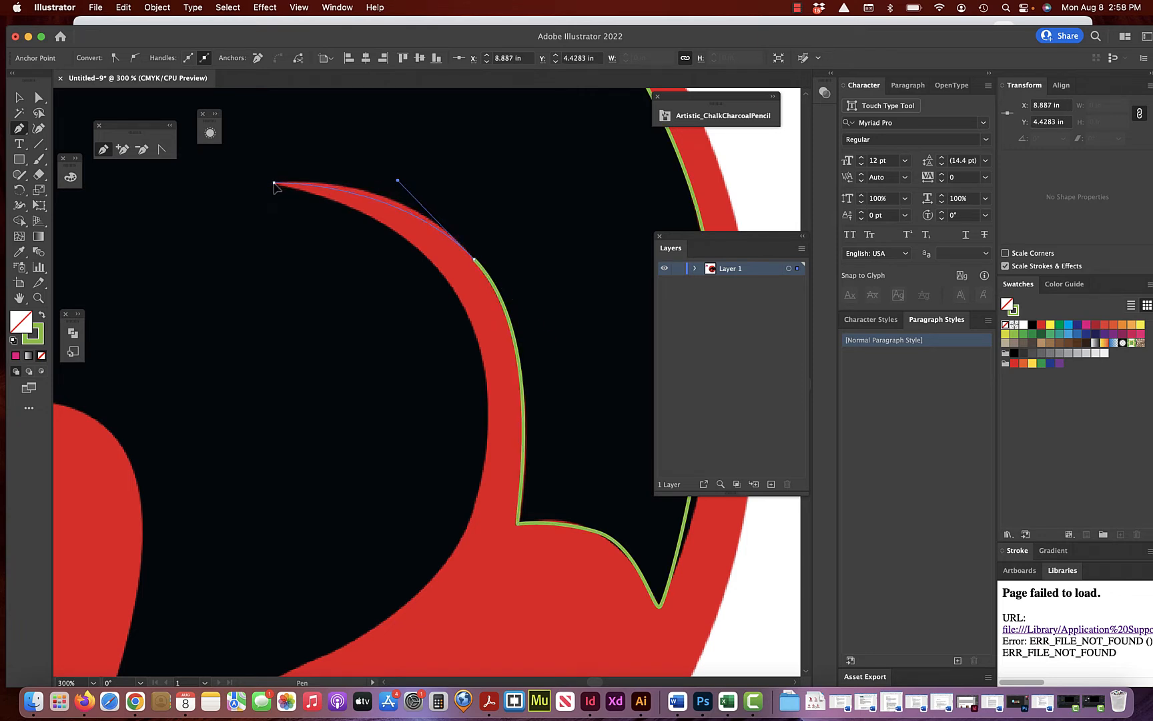
pyautogui.moveTo(274, 183); pyautogui.dragTo(254, 186)
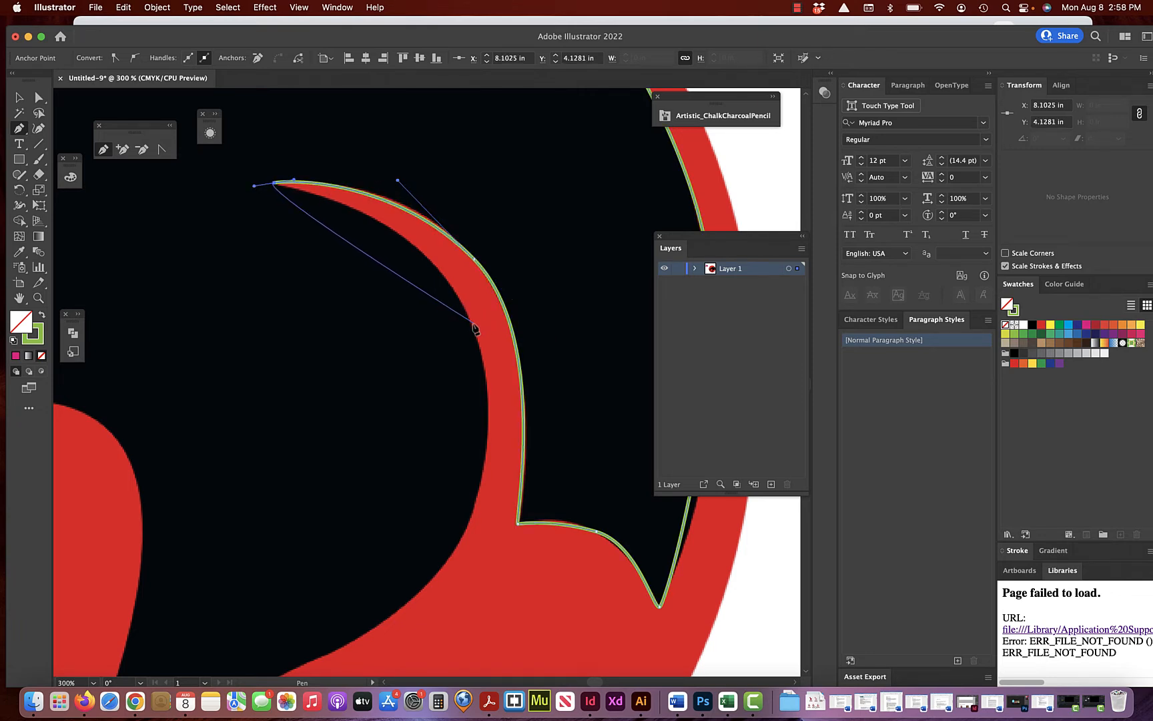
# - Trace the inner edge of the cheek crescent from its tip down to the bend behind the lower jaw
pyautogui.moveTo(470, 322); pyautogui.dragTo(499, 429)
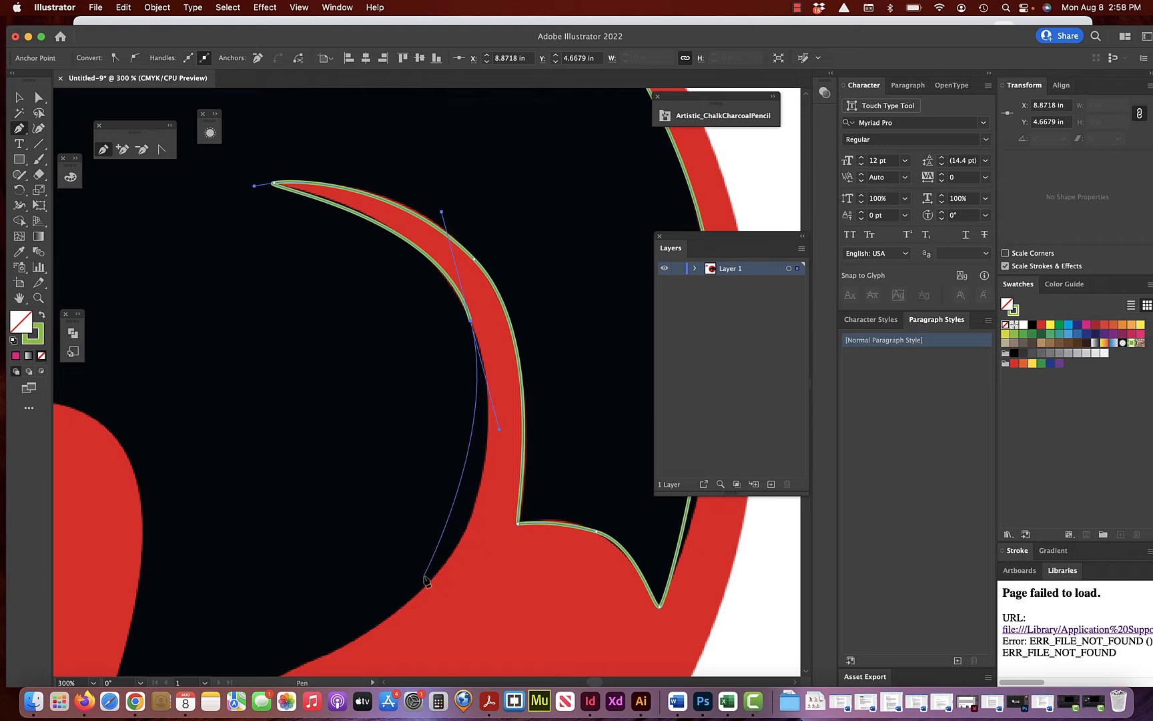
pyautogui.scroll(-5, 431, 561)
pyautogui.hscroll(-4, 430, 561)
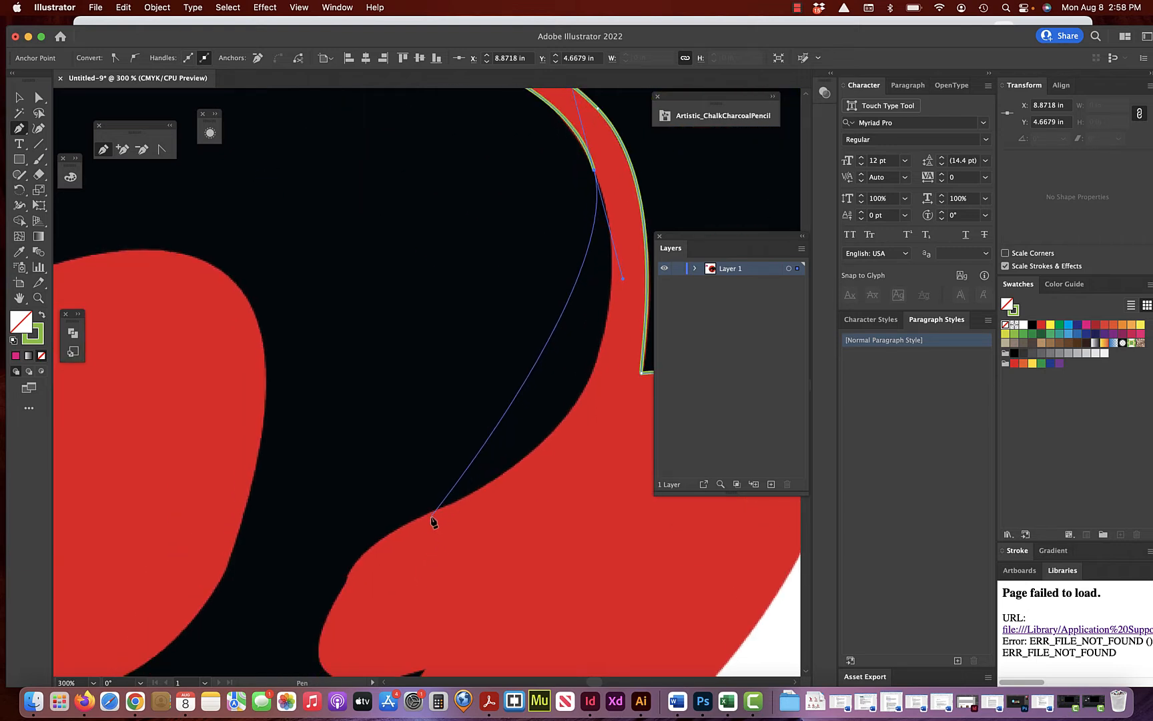
pyautogui.moveTo(428, 513); pyautogui.dragTo(306, 553)
# - Trace the rounded recess behind the lower jaw and end the segment at the jaw's sharp rear point
pyautogui.scroll(-3, 309, 568)
pyautogui.hscroll(-1, 309, 567)
pyautogui.scroll(-1, 310, 569)
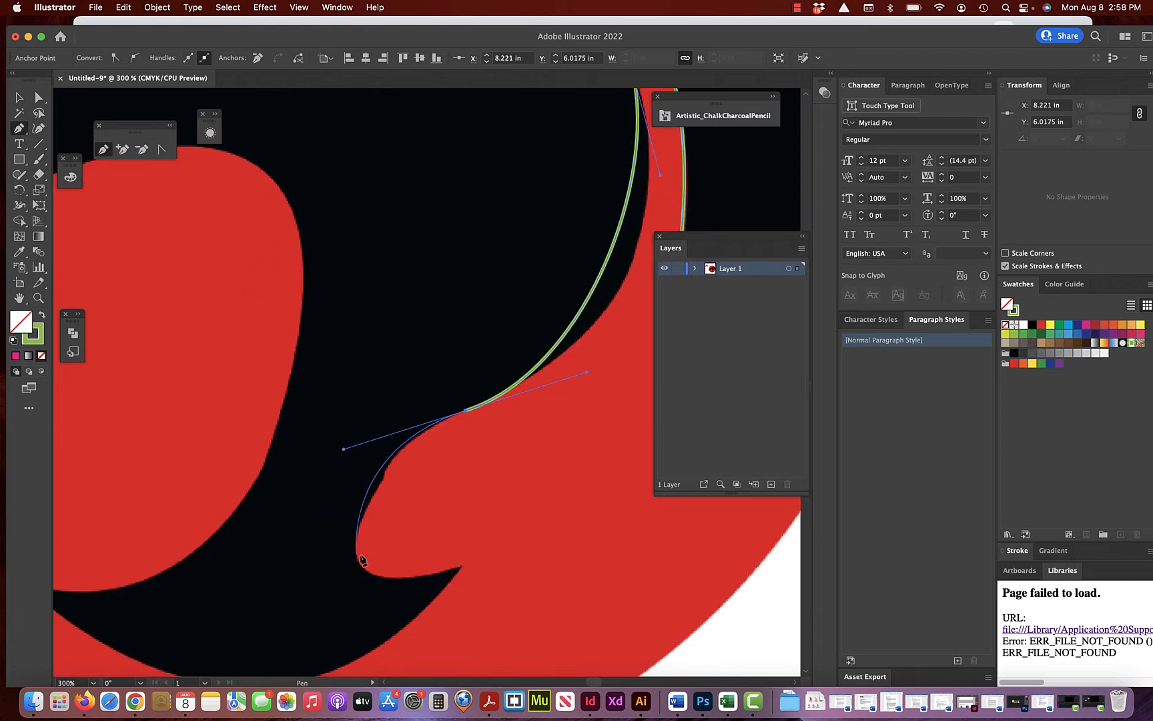
pyautogui.moveTo(373, 572); pyautogui.dragTo(407, 575)
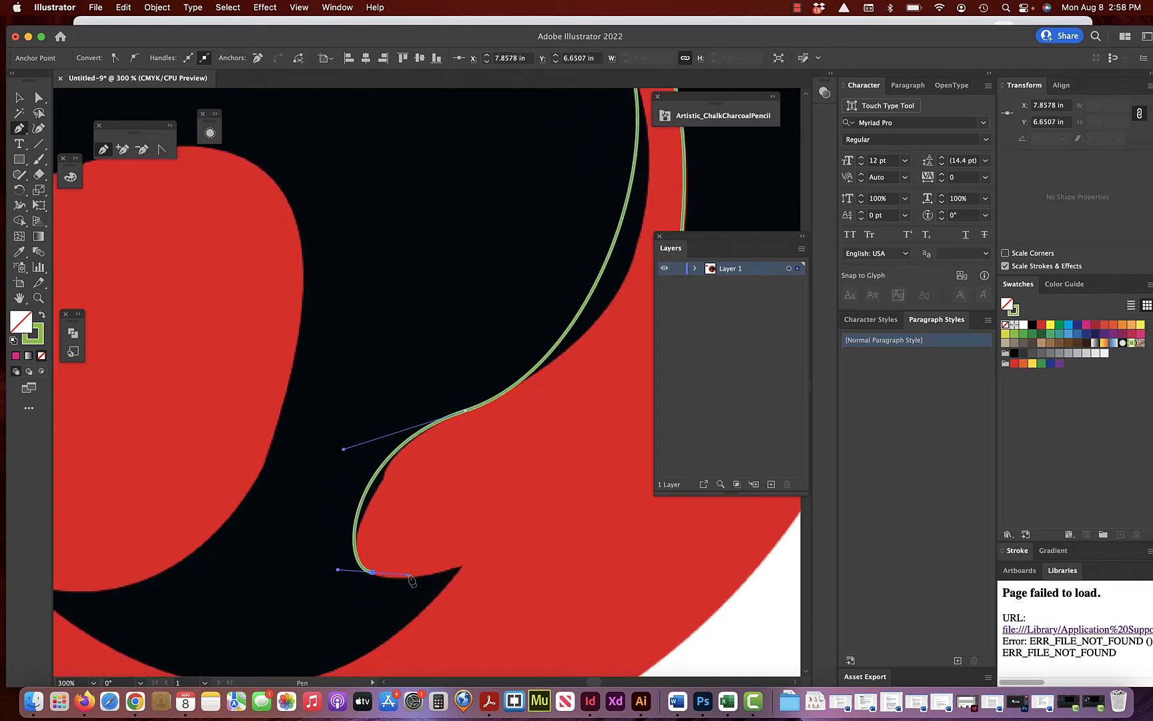
pyautogui.click(462, 571)
pyautogui.scroll(-4, 471, 546)
pyautogui.hscroll(-2, 471, 546)
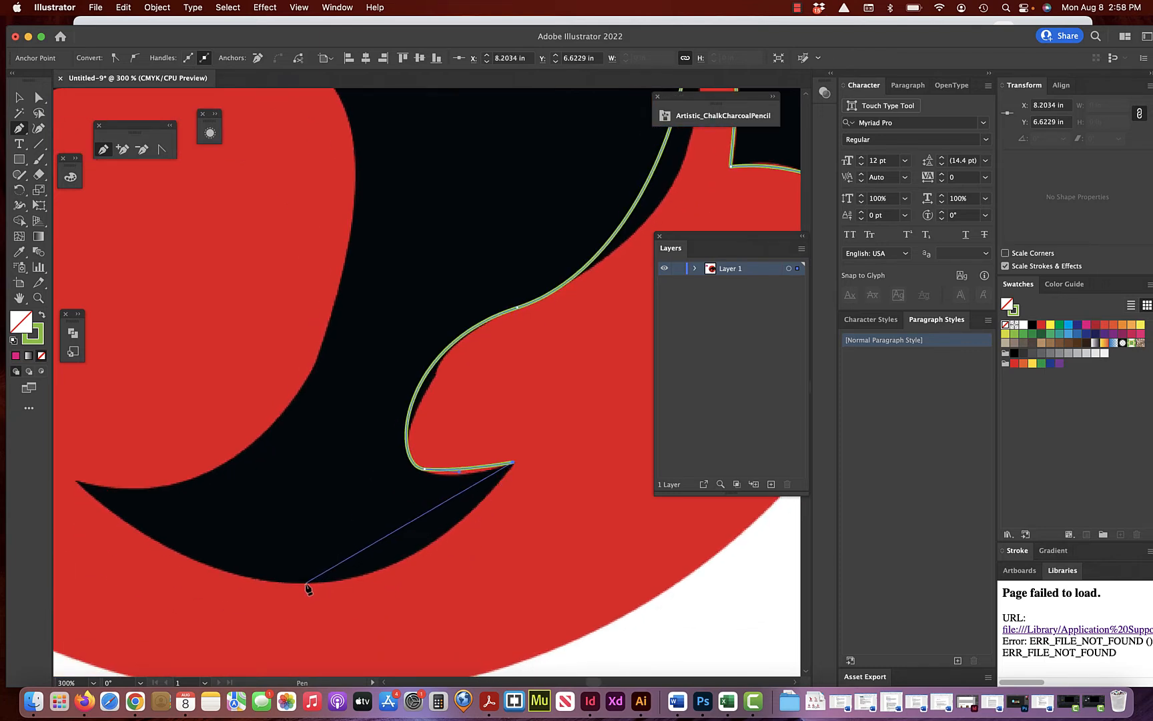
# - Trace the lower jaw's underside to its front tip and continue along the mouth opening's lower edge to its rear side
pyautogui.moveTo(307, 585); pyautogui.dragTo(198, 570)
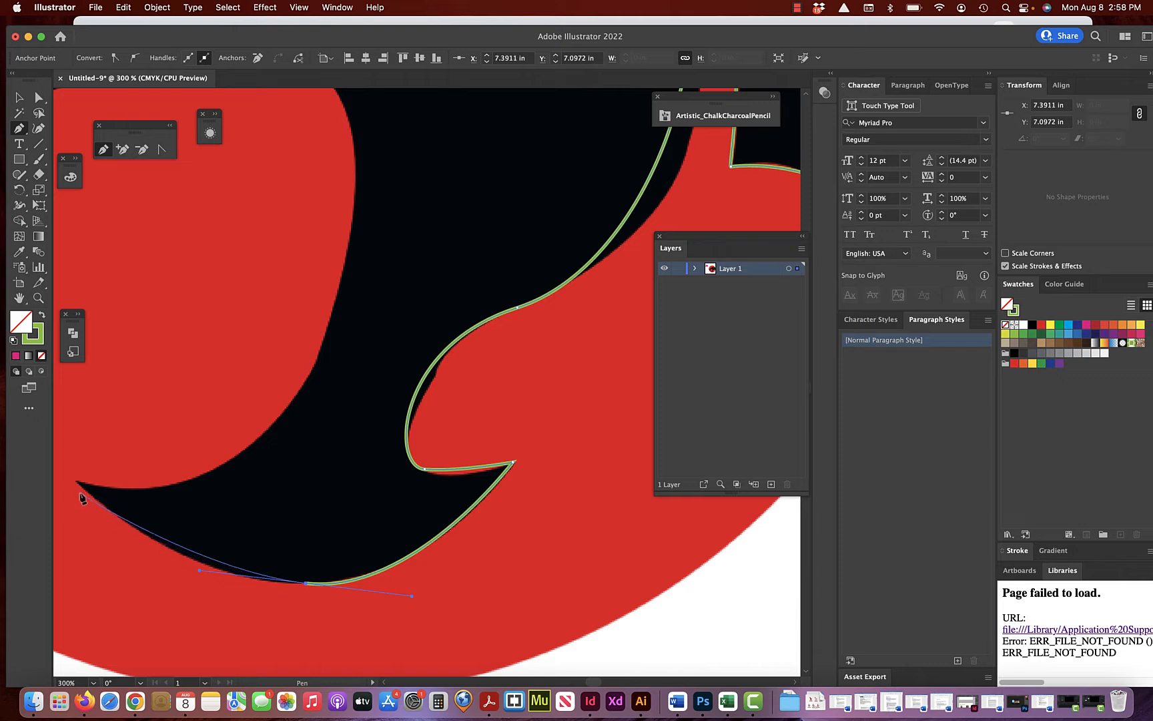
pyautogui.moveTo(76, 482); pyautogui.dragTo(261, 453)
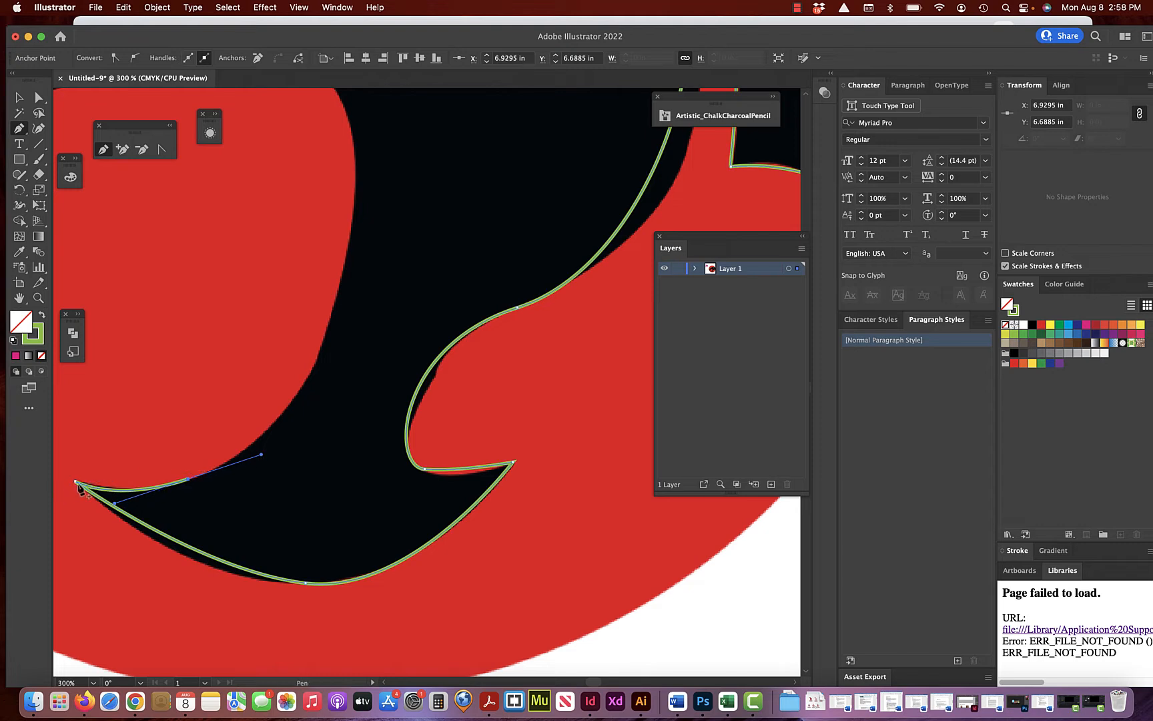
pyautogui.scroll(5, 303, 392)
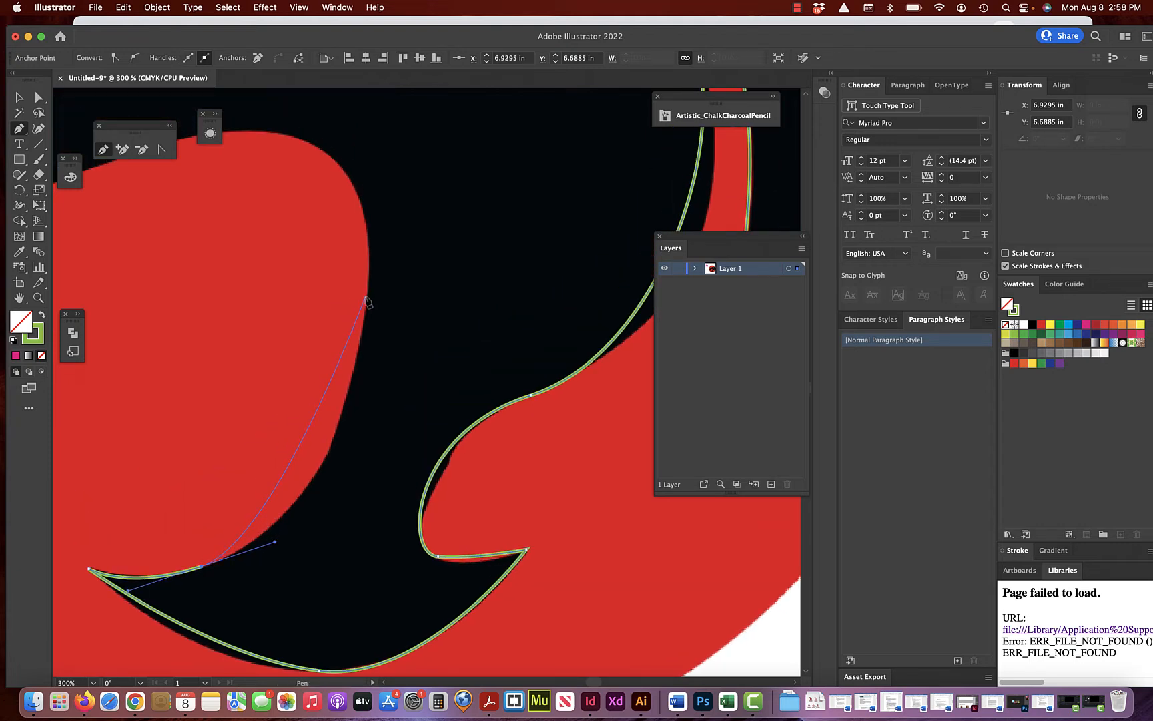
pyautogui.moveTo(367, 295); pyautogui.dragTo(361, 186)
# - Trace the rounded top of the mouth opening and bring the curve down to its front edge behind the upper fang
pyautogui.hscroll(-8, 361, 188)
pyautogui.scroll(4, 361, 188)
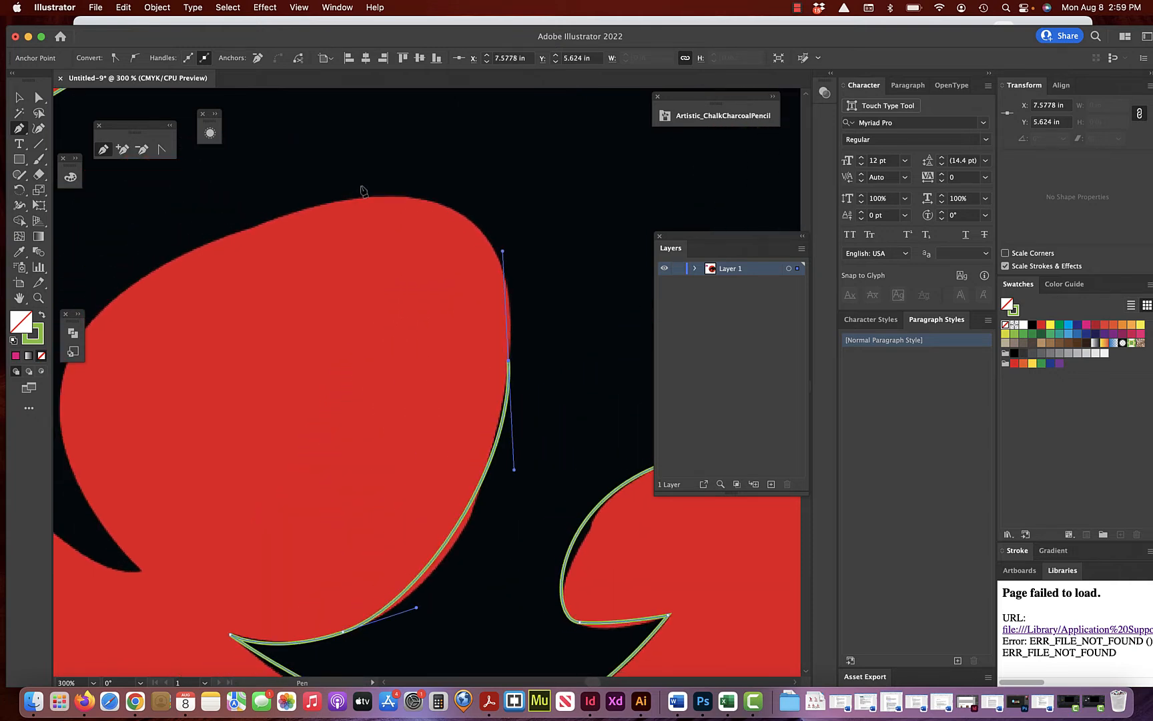
pyautogui.moveTo(285, 214); pyautogui.dragTo(133, 257)
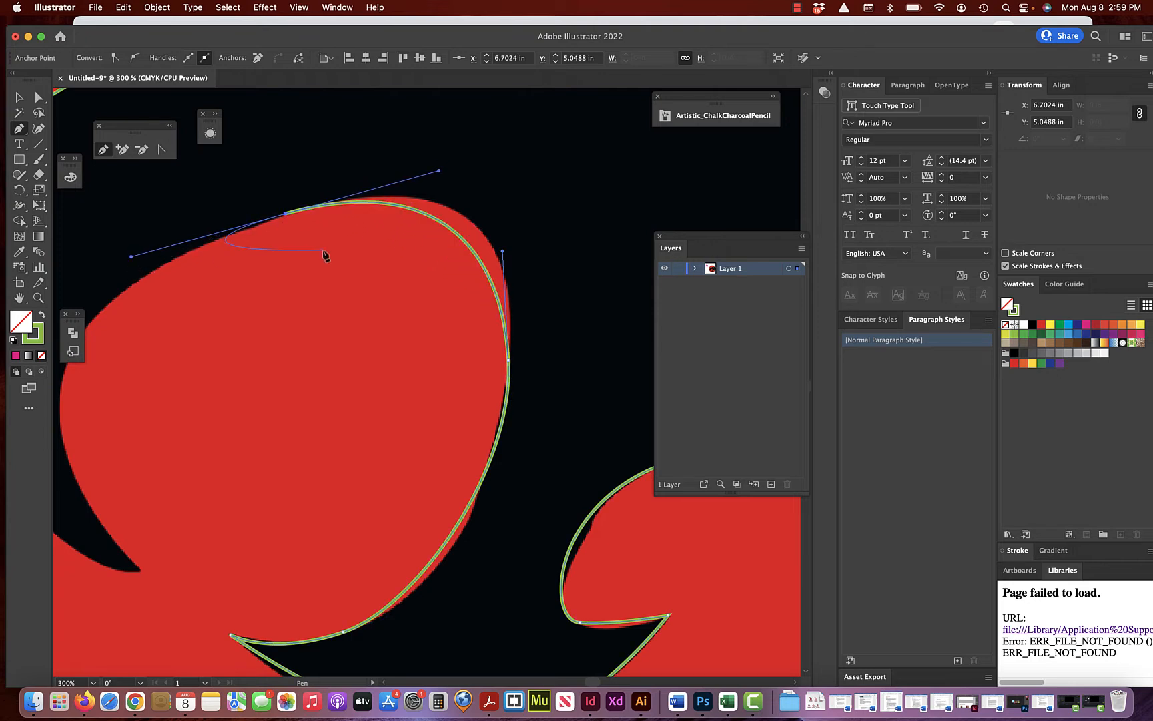
pyautogui.hscroll(-2, 324, 255)
pyautogui.hscroll(-5, 325, 256)
pyautogui.scroll(-3, 325, 256)
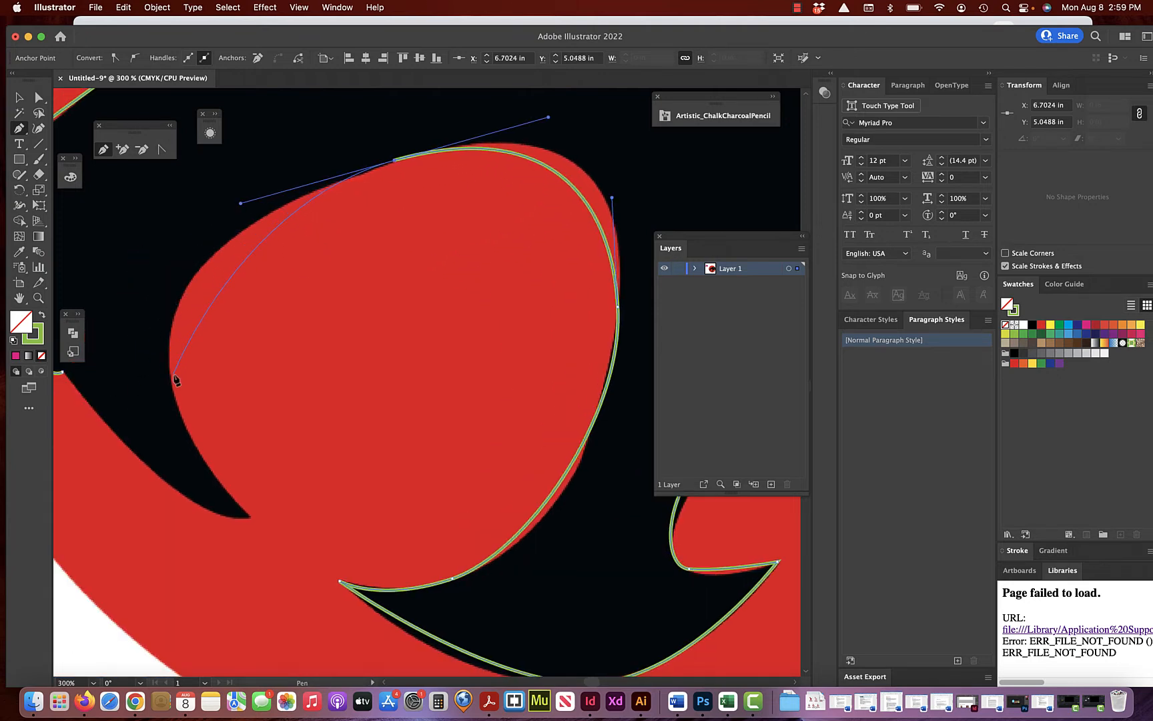
pyautogui.moveTo(169, 366); pyautogui.dragTo(190, 444)
# - Trace the upper fang down to its tip and close the path at the starting anchor where the fang meets the lip
pyautogui.scroll(-5, 192, 444)
pyautogui.hscroll(-5, 192, 444)
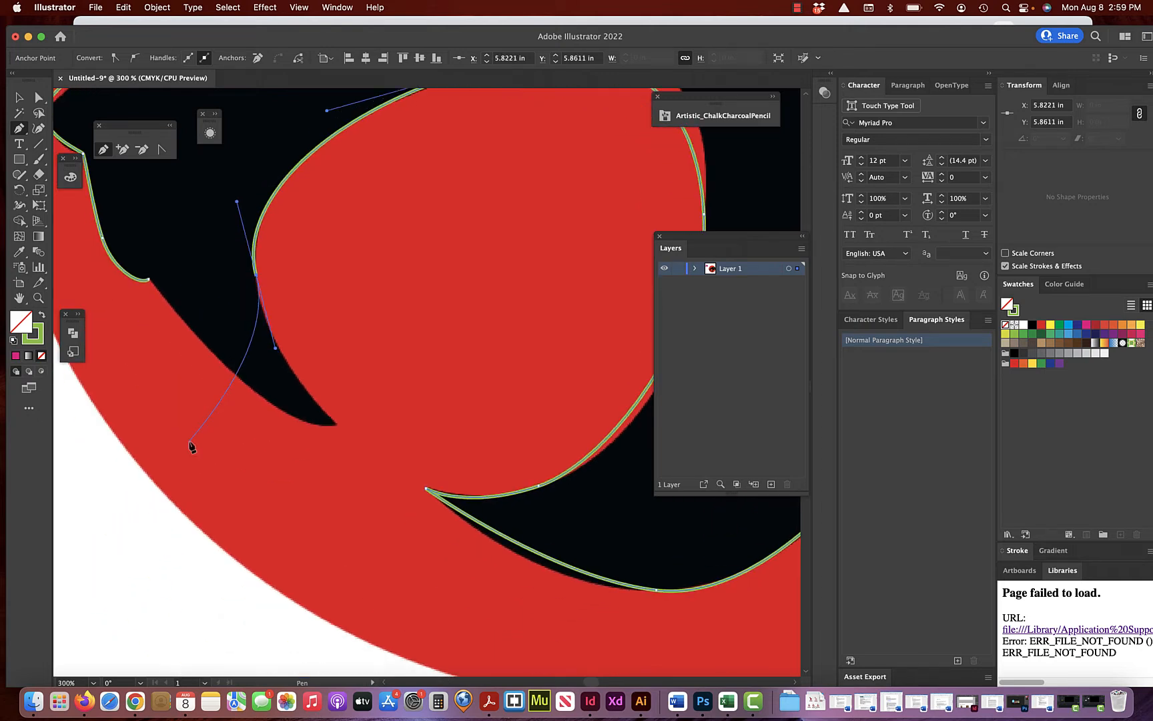
pyautogui.moveTo(358, 406); pyautogui.dragTo(341, 408)
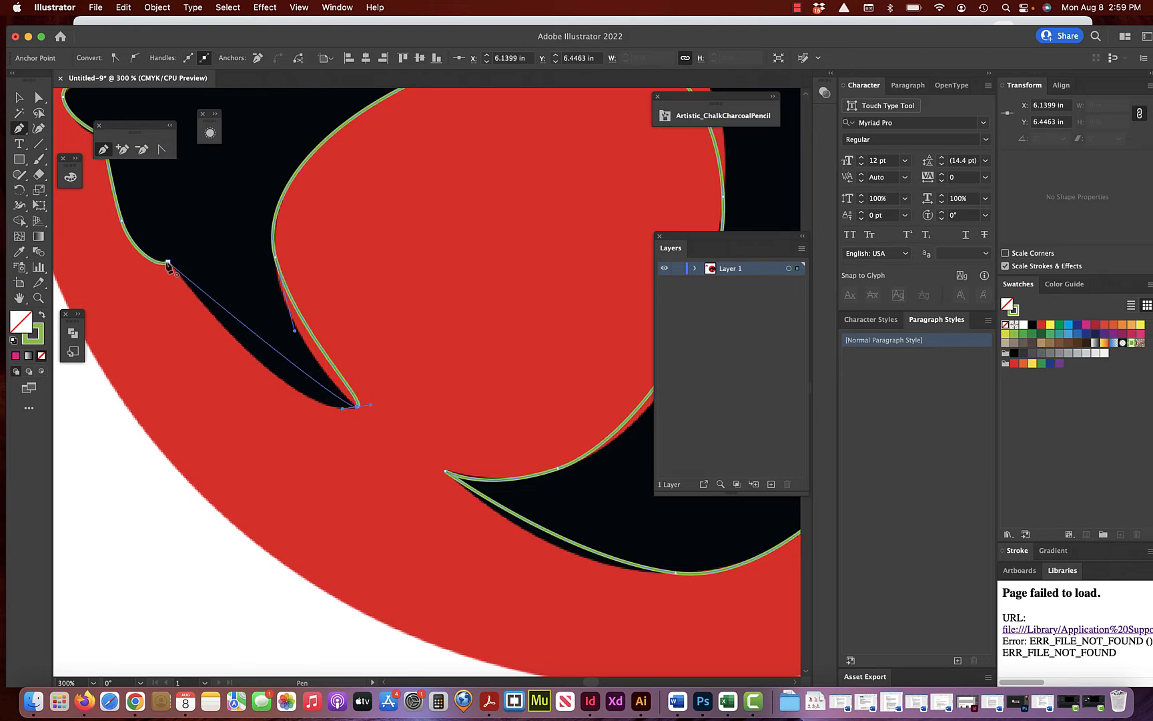
pyautogui.moveTo(167, 262)
pyautogui.mouseDown()
pyautogui.moveTo(167, 225)
pyautogui.moveTo(154, 200)
pyautogui.moveTo(151, 221)
pyautogui.moveTo(150, 210)
pyautogui.mouseUp()
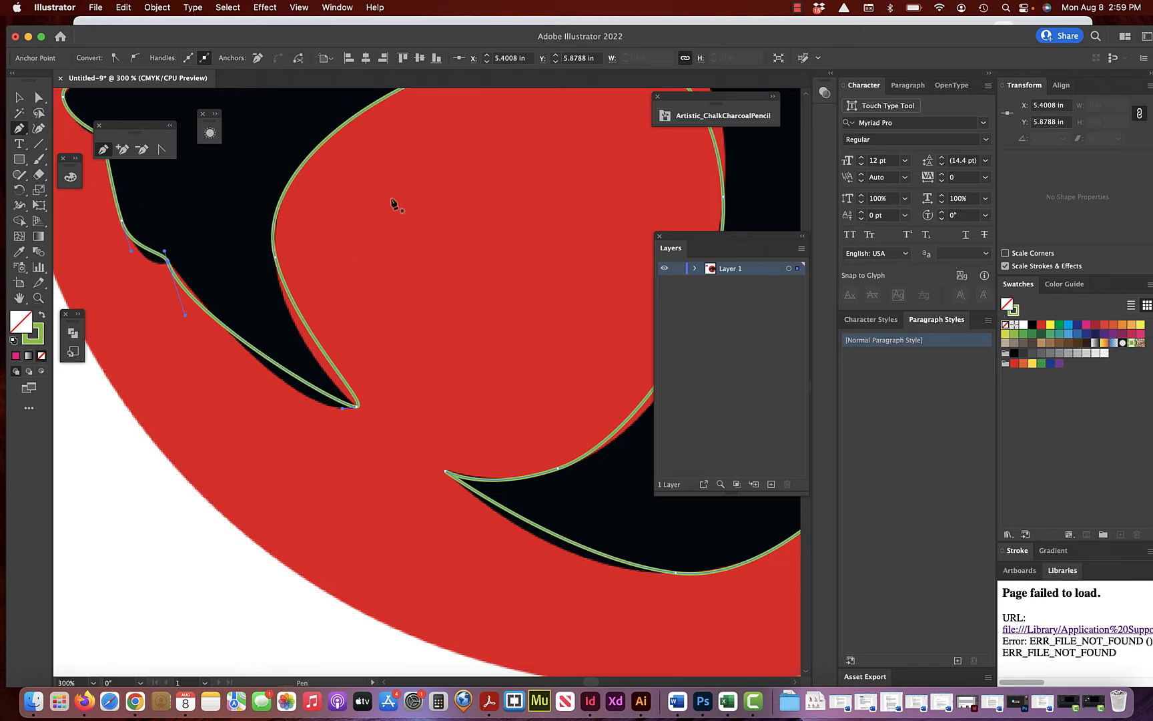
# - Compare the closed green outline with the whole cat logo and examine how closely it fits around the upper fang
pyautogui.click(38, 98)
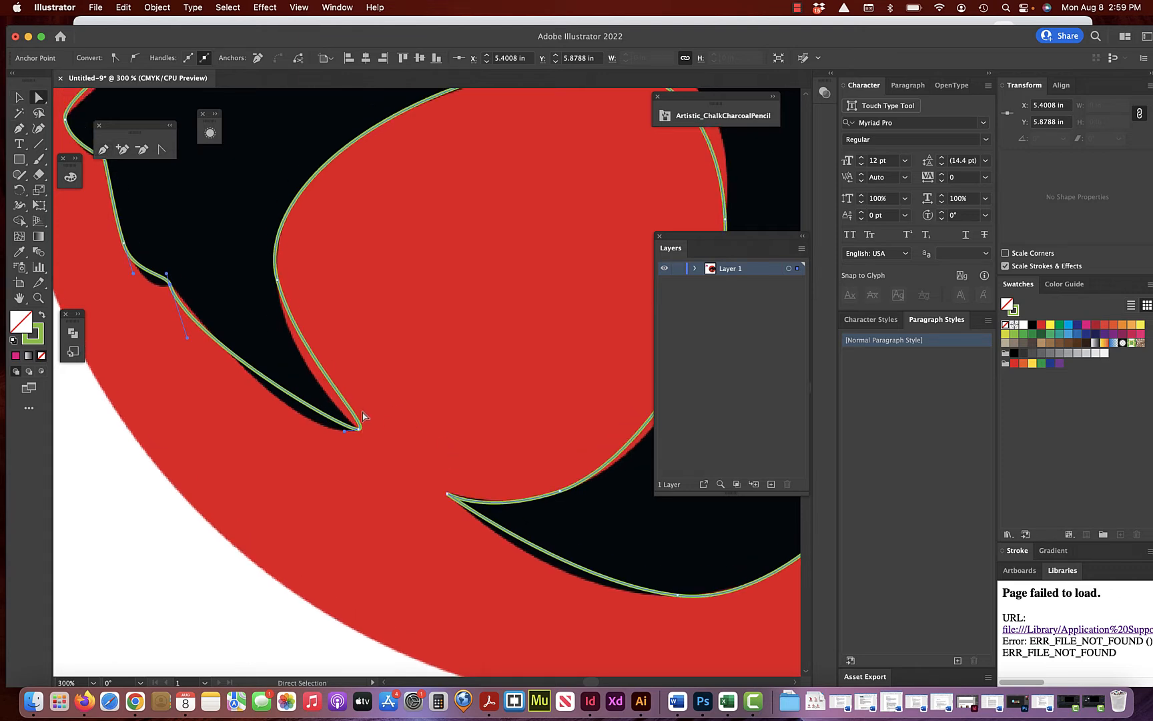
pyautogui.press('super+minus')
pyautogui.press('super+minus')
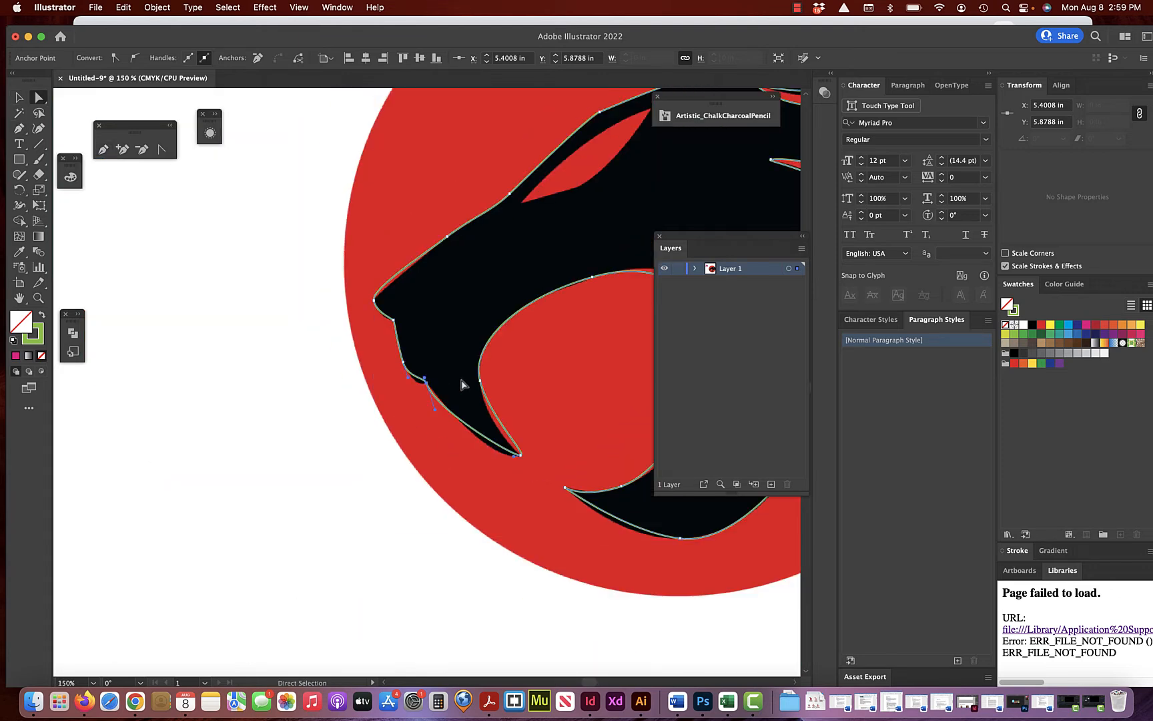
pyautogui.hscroll(10, 462, 385)
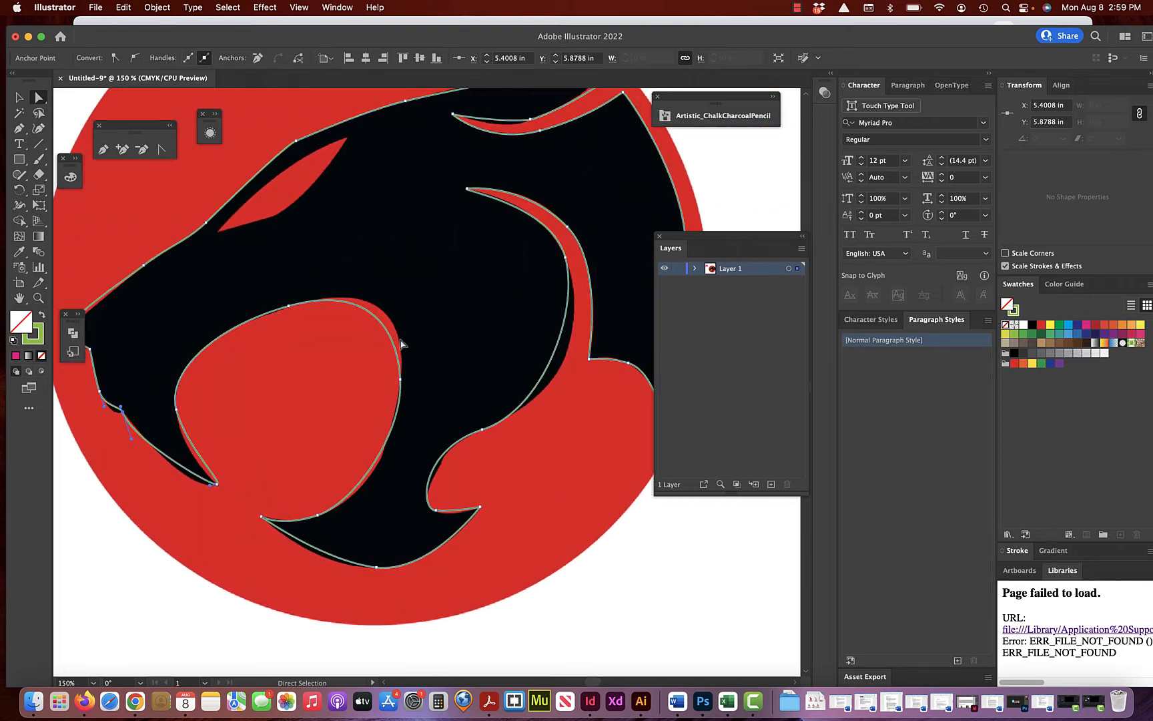
pyautogui.scroll(5, 518, 210)
pyautogui.hscroll(4, 517, 210)
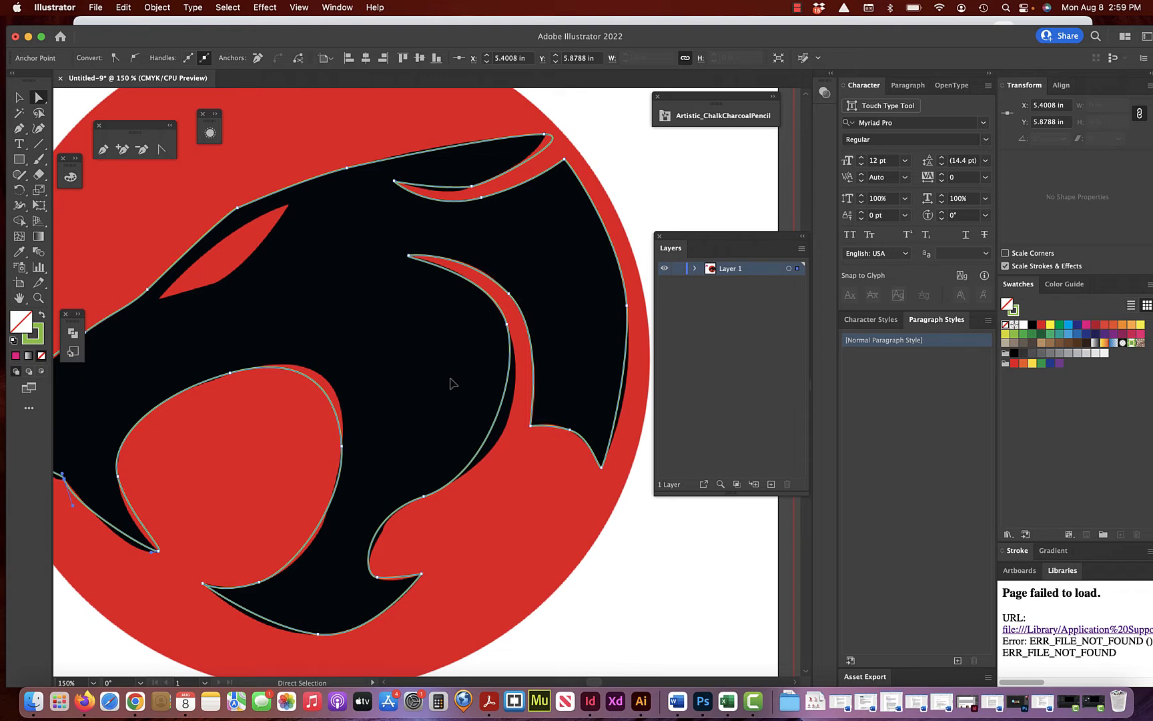
pyautogui.press('super+equal')
pyautogui.press('super+equal')
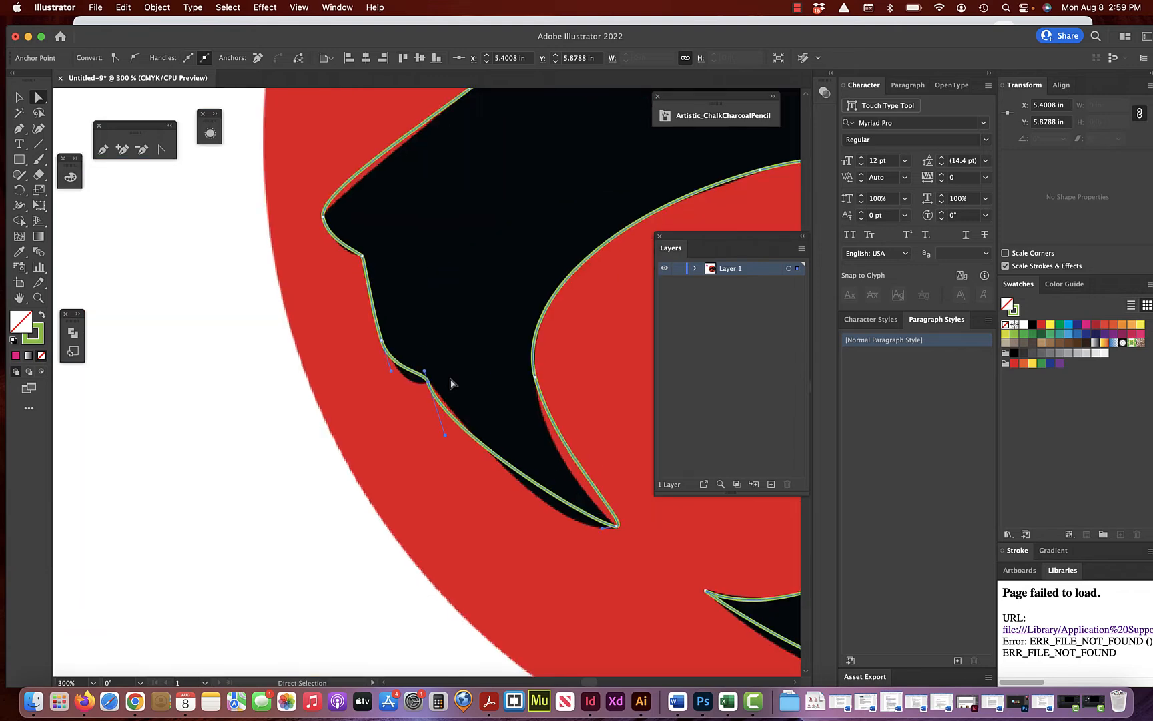
pyautogui.scroll(-3, 451, 383)
pyautogui.hscroll(1, 451, 383)
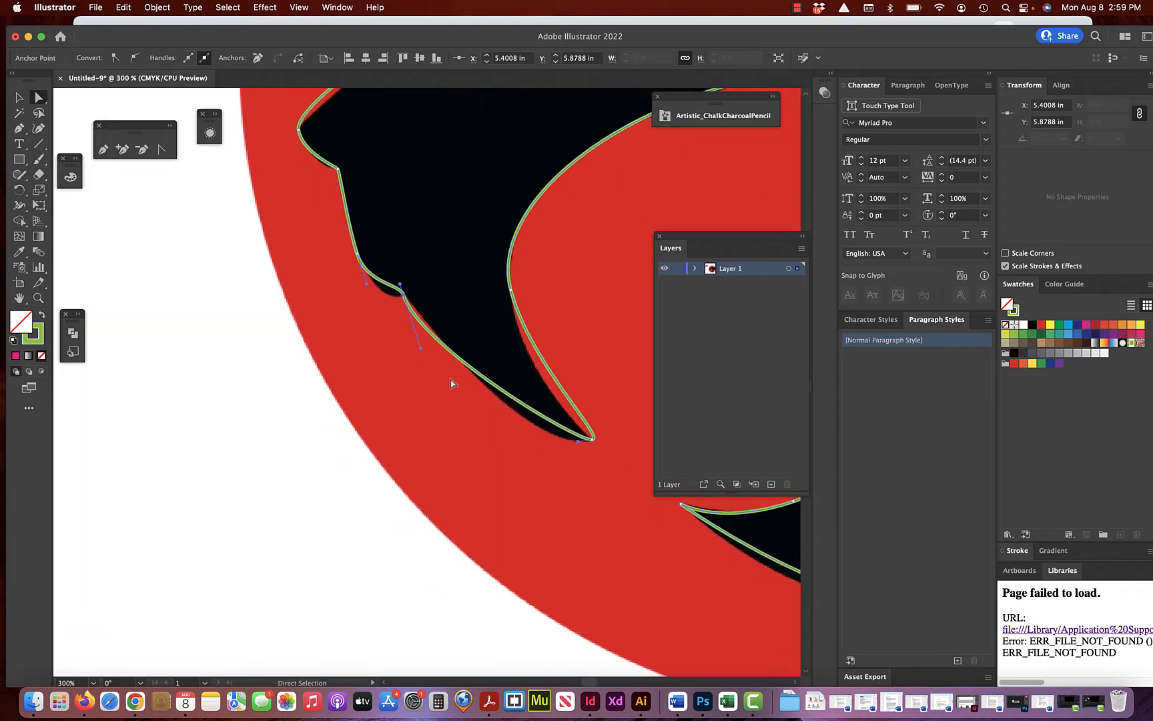
# - Lengthen the direction handles that shape the fang's outer and inner edges so both curves follow the black shape
pyautogui.click(592, 442)
pyautogui.moveTo(579, 441); pyautogui.dragTo(534, 448)
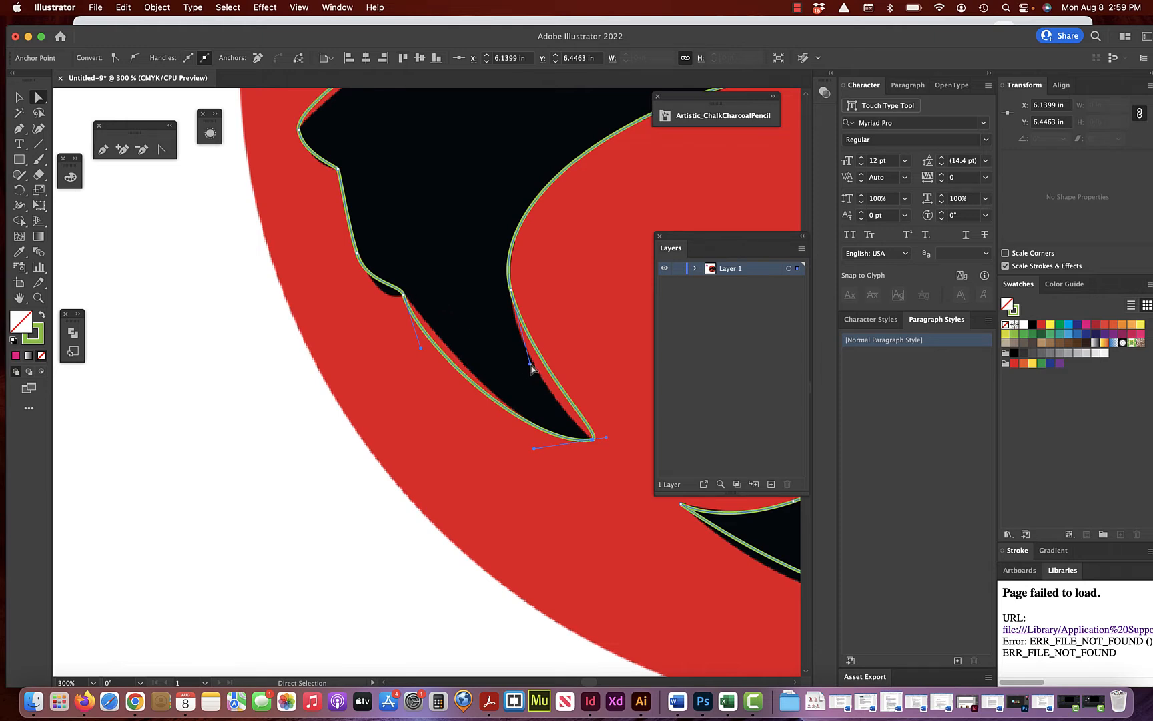
pyautogui.moveTo(530, 364); pyautogui.dragTo(532, 365)
pyautogui.moveTo(532, 366); pyautogui.dragTo(535, 414)
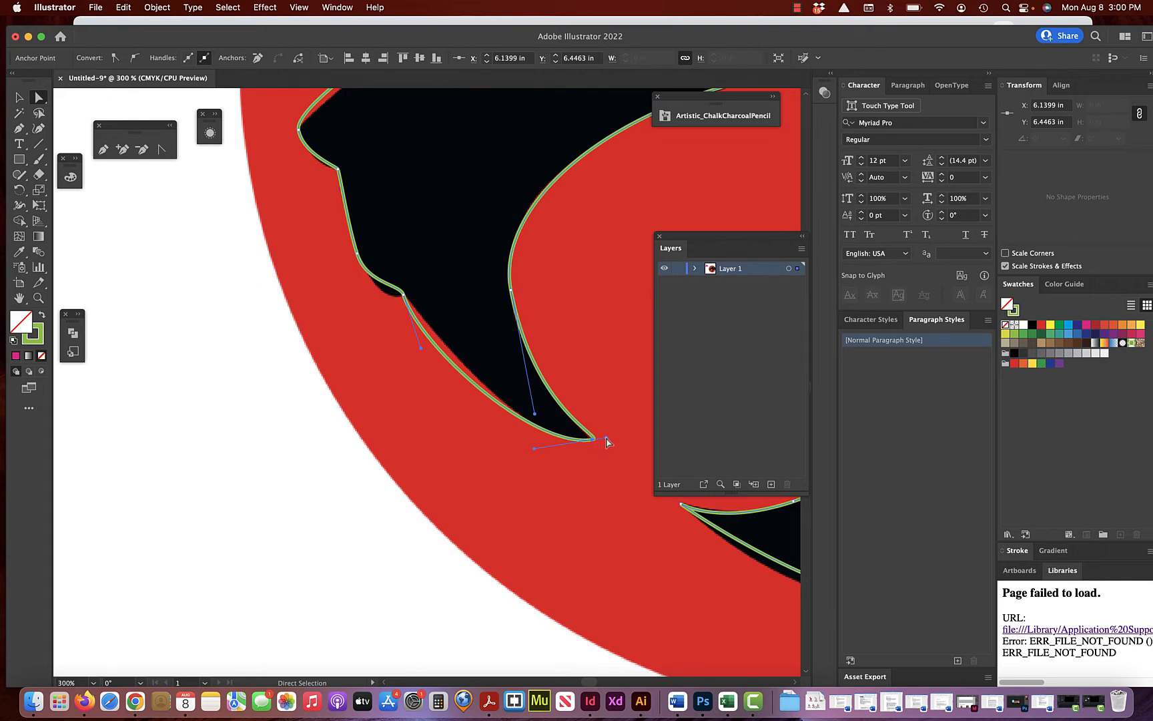
# - Split the direction handles at the fang tip so the inner and outer edges meet in a sharp corner
pyautogui.moveTo(606, 438); pyautogui.dragTo(594, 441)
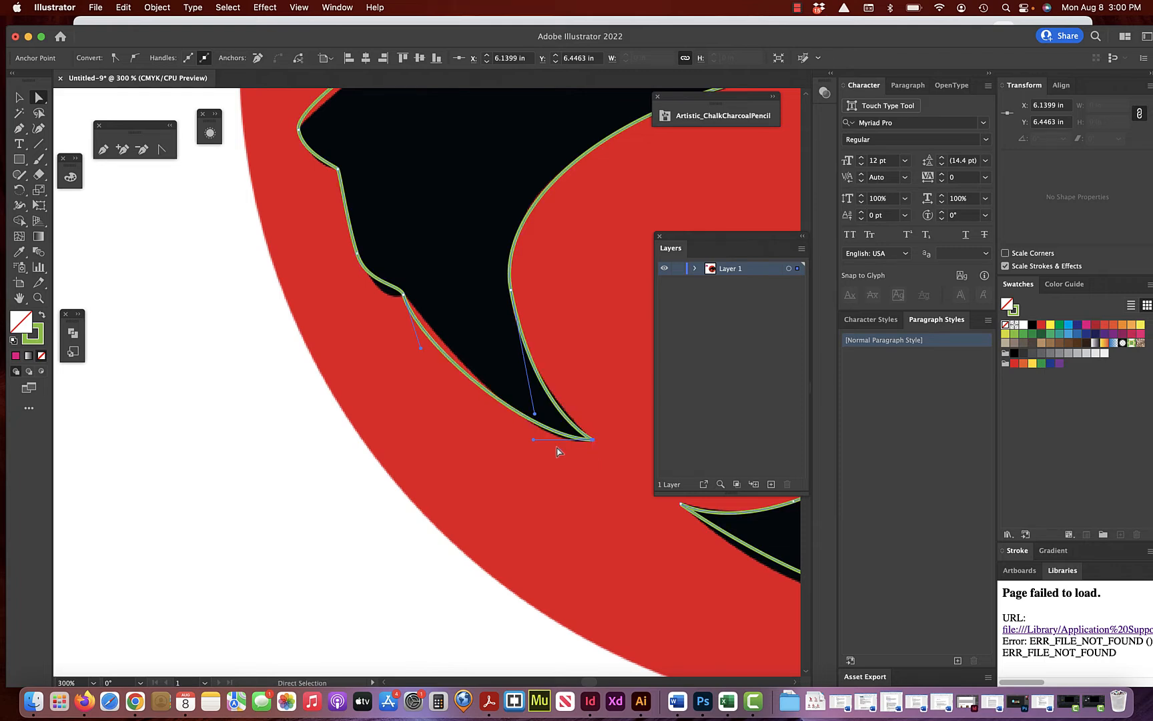
pyautogui.press('super+z')
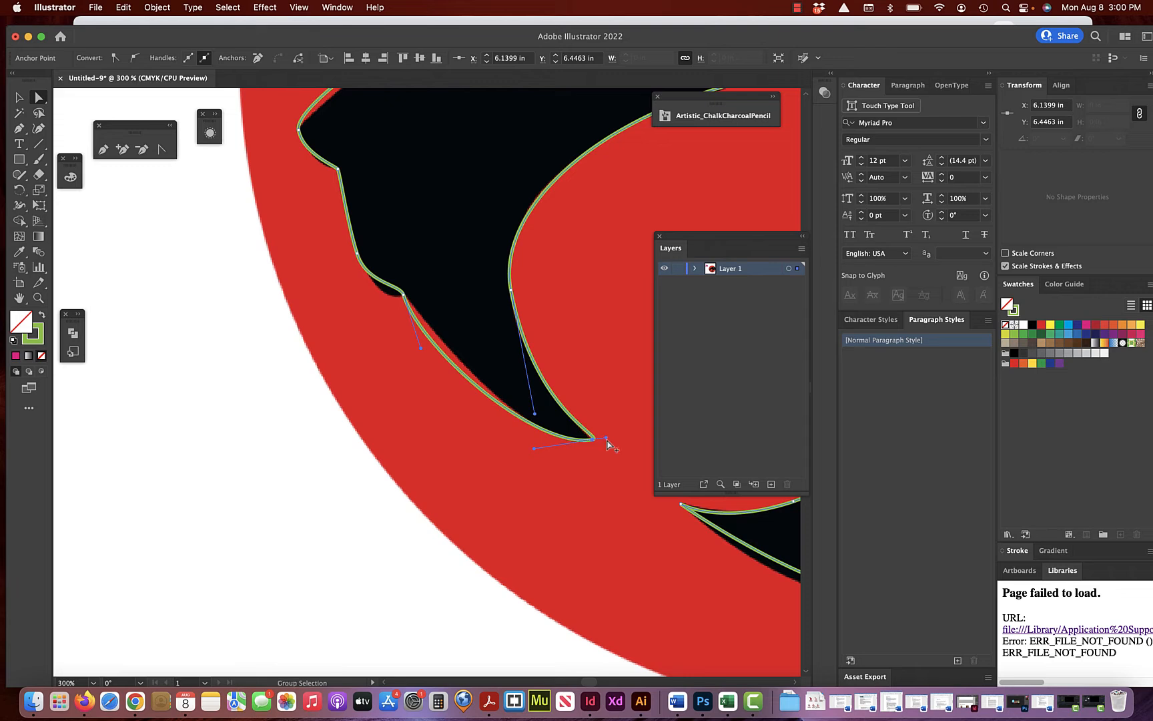
pyautogui.moveTo(606, 440); pyautogui.dragTo(537, 407)
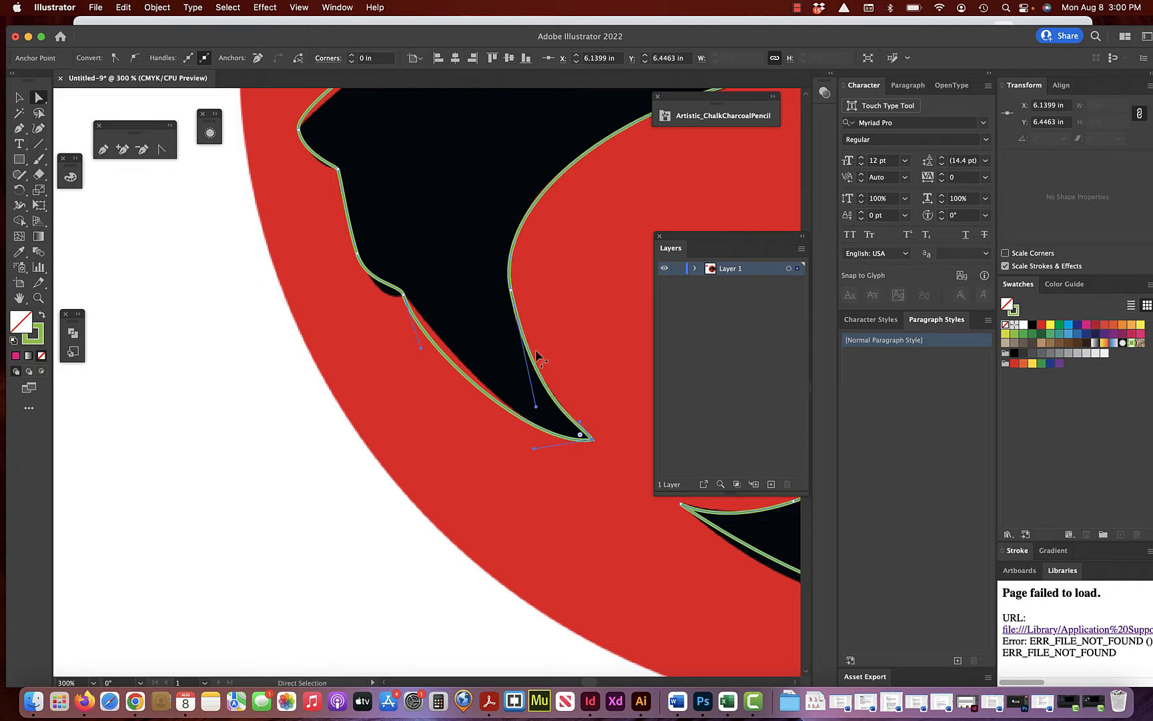
# - Split the handles of the anchor between lip and fang, fitting the rounded lip and the fang's outer edge separately
pyautogui.click(403, 293)
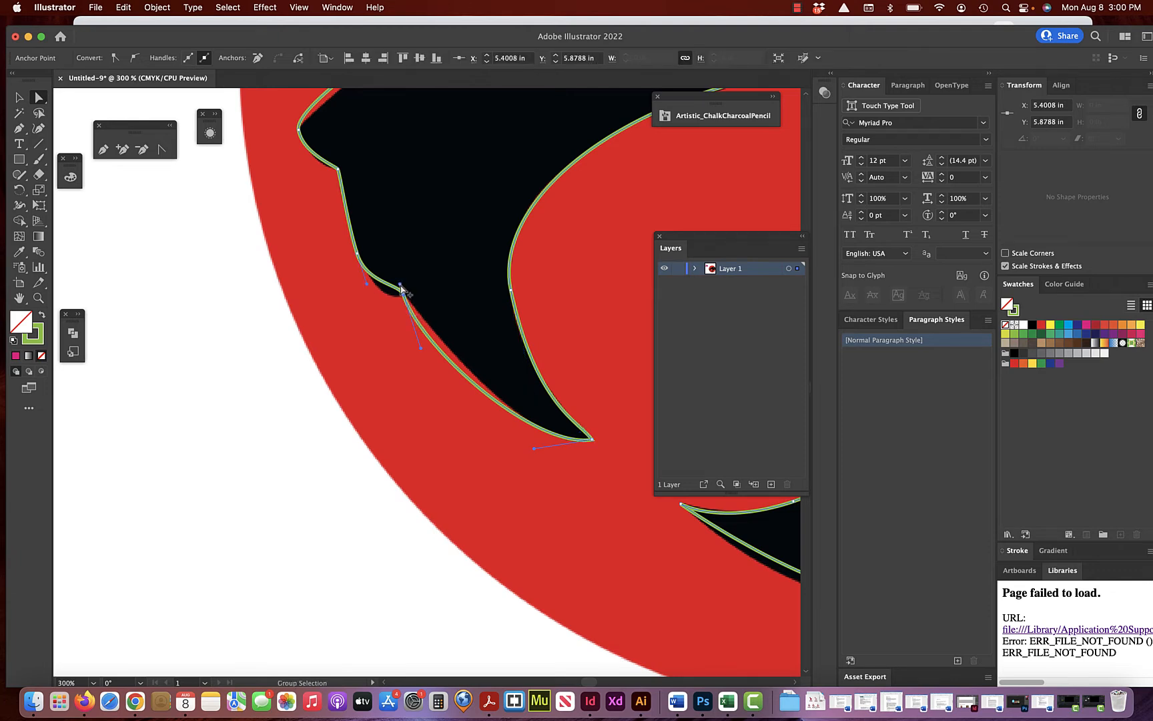
pyautogui.moveTo(401, 289); pyautogui.dragTo(390, 301)
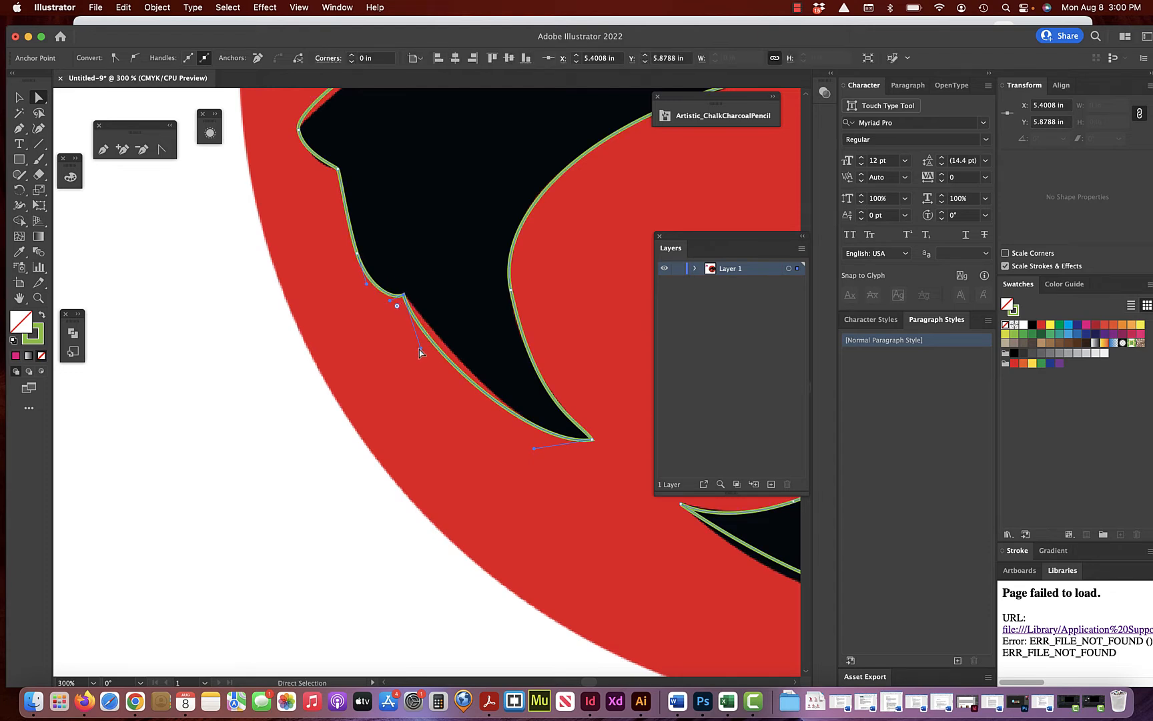
pyautogui.moveTo(419, 350); pyautogui.dragTo(440, 347)
# - Fine-tune the anchor below the nose and shorten the nose tip's upper handle to fit the muzzle's contour
pyautogui.scroll(3, 374, 269)
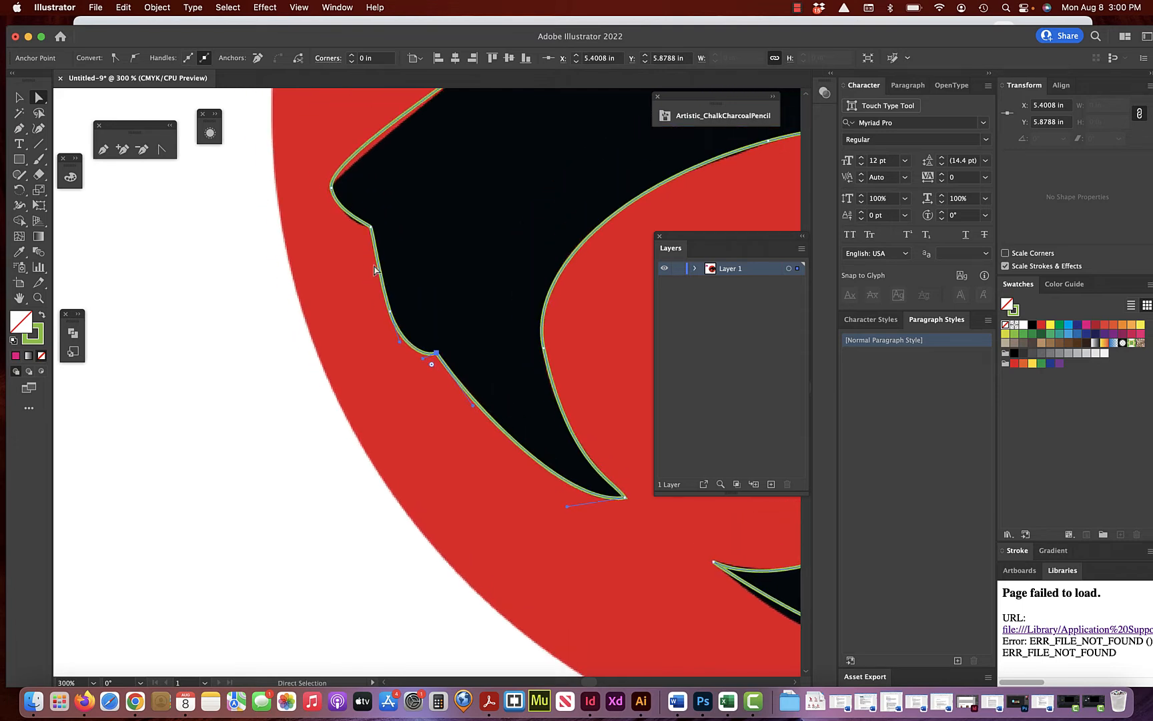
pyautogui.click(379, 245)
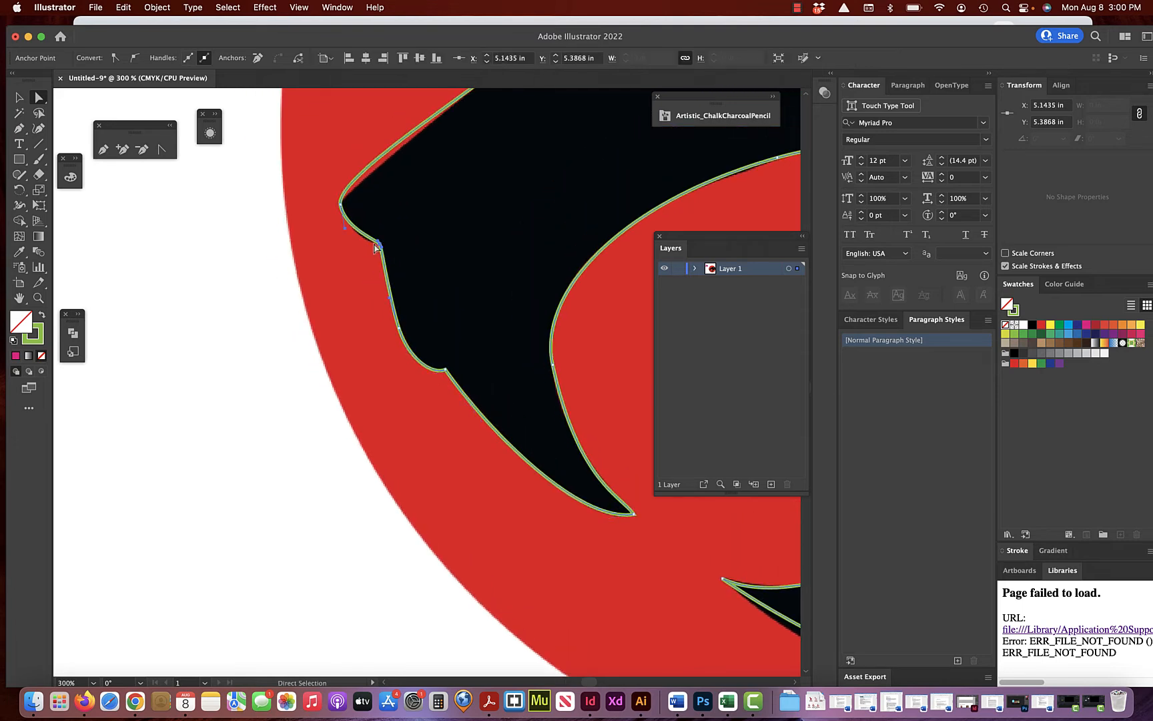
pyautogui.moveTo(377, 243); pyautogui.dragTo(372, 243)
pyautogui.click(341, 205)
pyautogui.scroll(2, 456, 194)
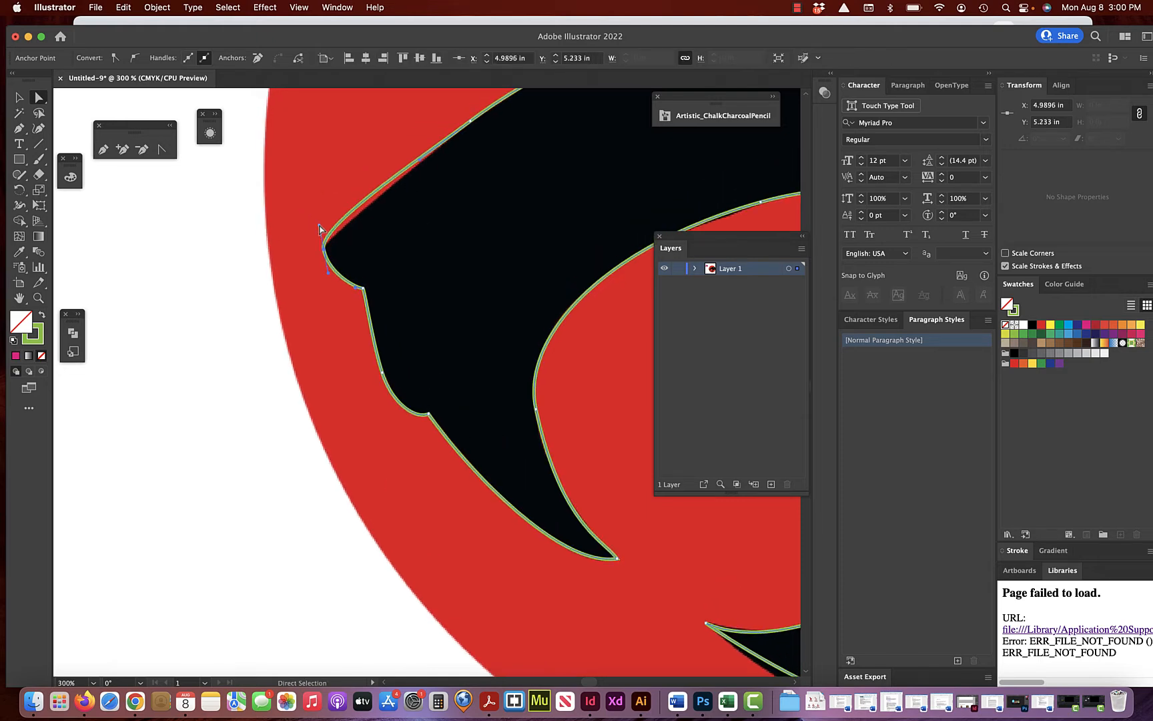
pyautogui.moveTo(319, 230); pyautogui.dragTo(321, 239)
pyautogui.moveTo(323, 245); pyautogui.dragTo(323, 246)
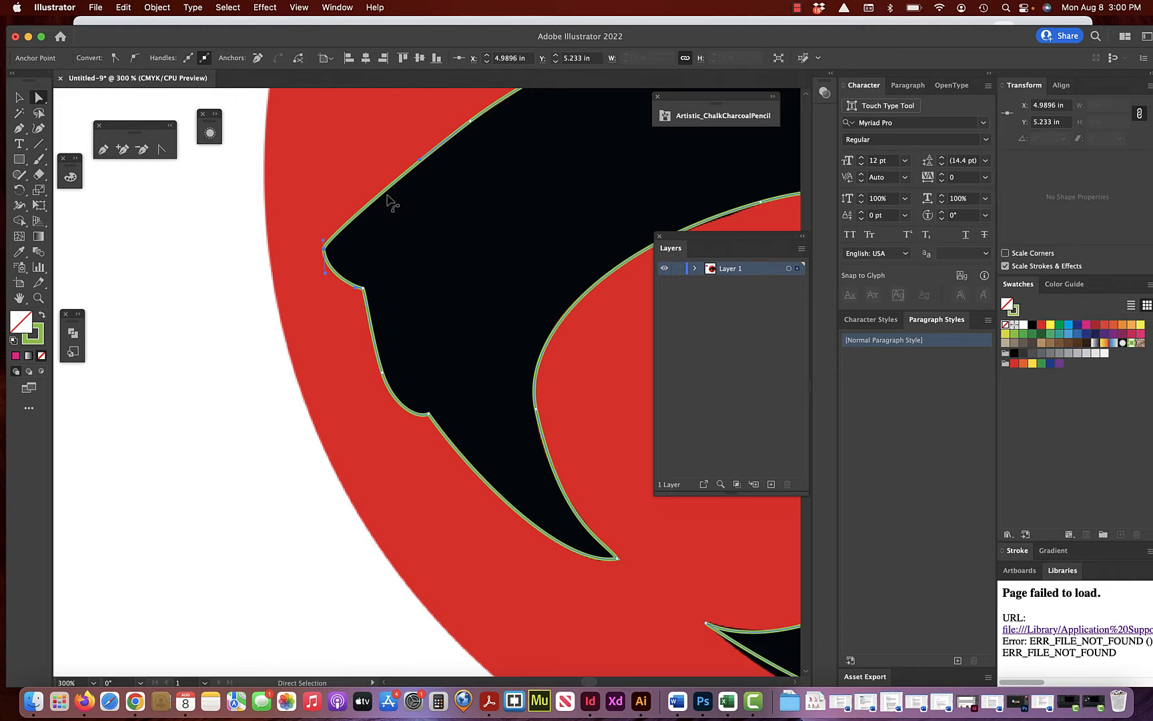
# - Extend the rear handle of the mouth opening's top anchor so the path follows the upper rear curve
pyautogui.scroll(5, 387, 195)
pyautogui.hscroll(5, 388, 196)
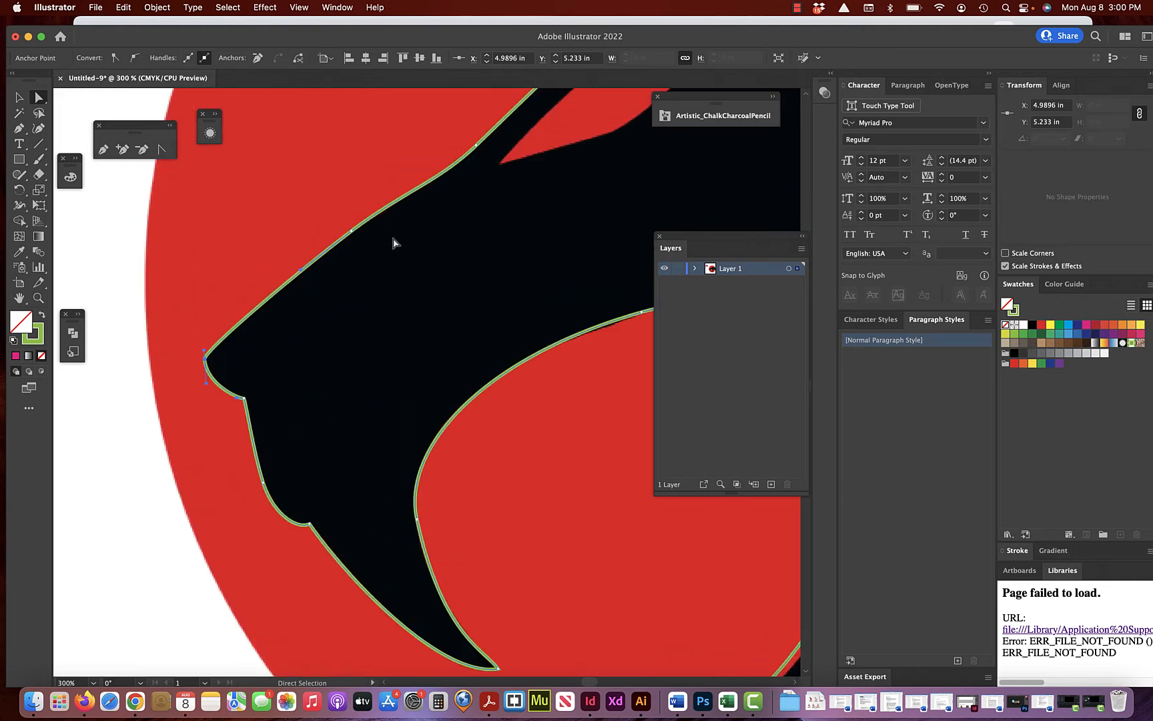
pyautogui.scroll(4, 397, 239)
pyautogui.hscroll(4, 397, 239)
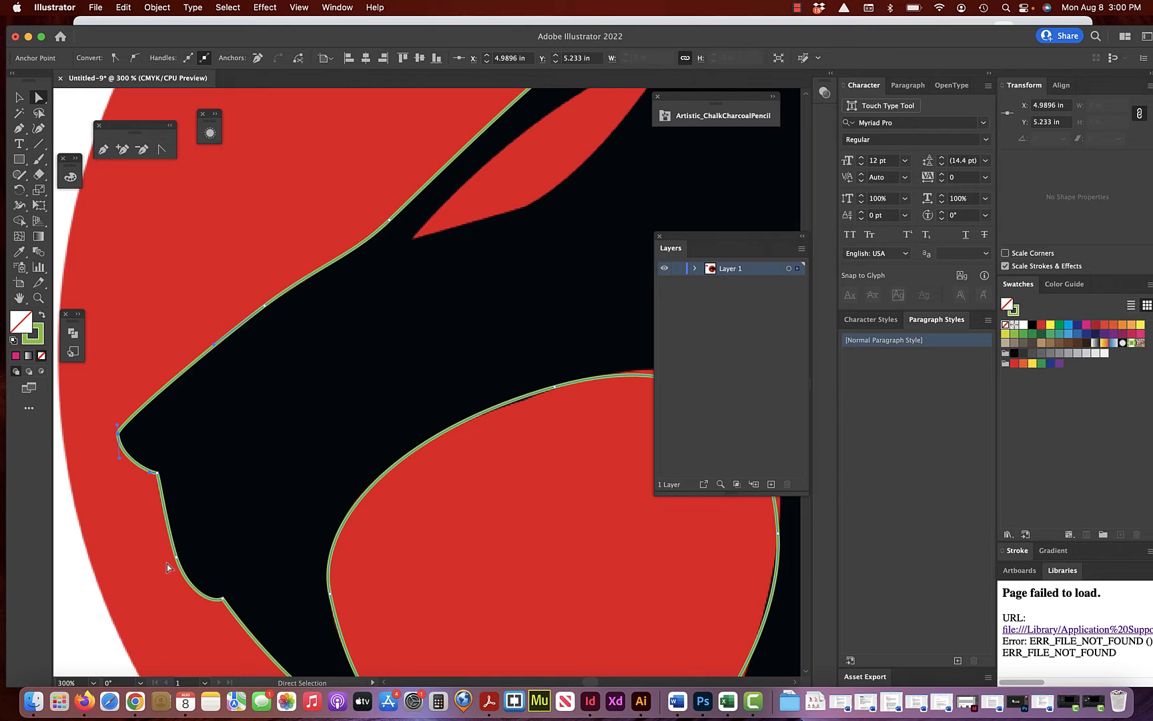
pyautogui.click(555, 386)
pyautogui.hscroll(8, 604, 347)
pyautogui.scroll(-1, 604, 347)
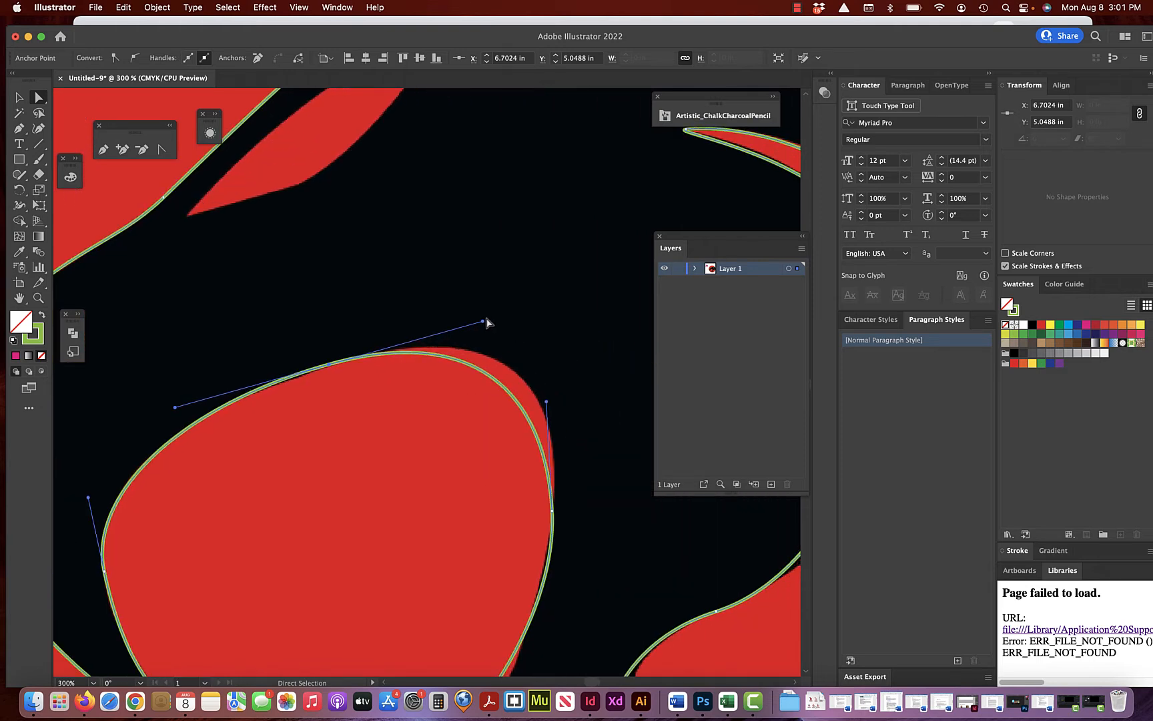
pyautogui.moveTo(484, 322); pyautogui.dragTo(544, 308)
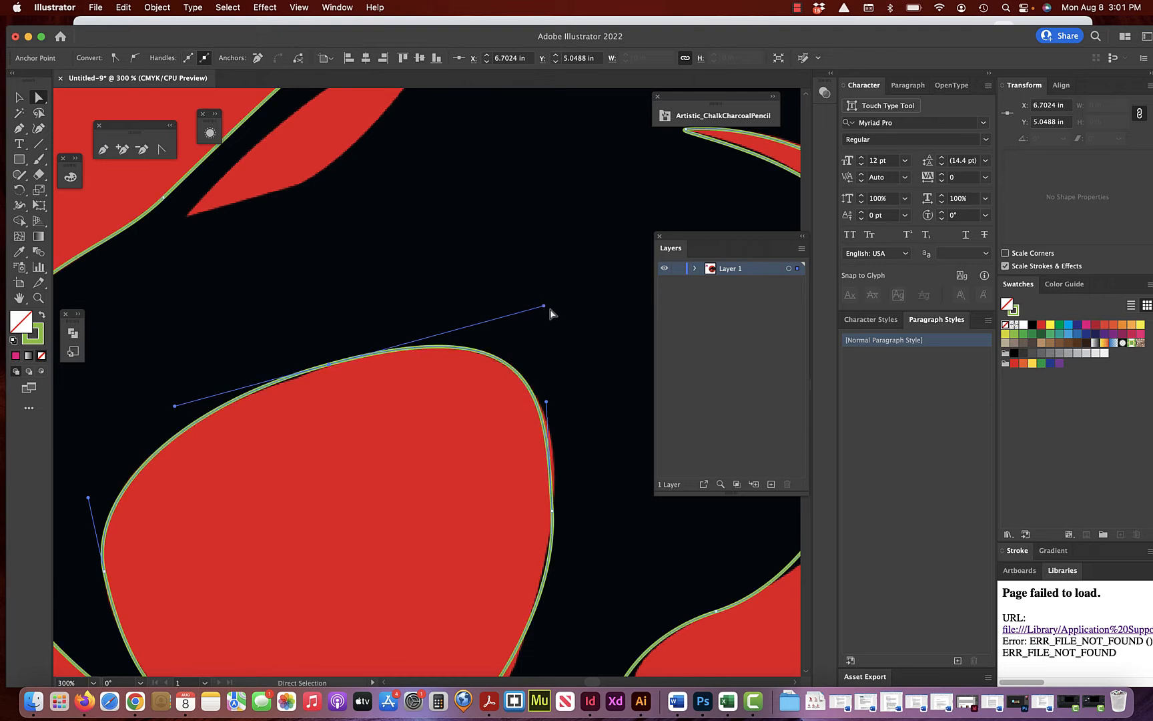
# - Tilt and adjust both handles of the mouth opening's rear anchor so the path fits the back and lower rear edge
pyautogui.click(552, 511)
pyautogui.scroll(-3, 553, 517)
pyautogui.hscroll(1, 553, 518)
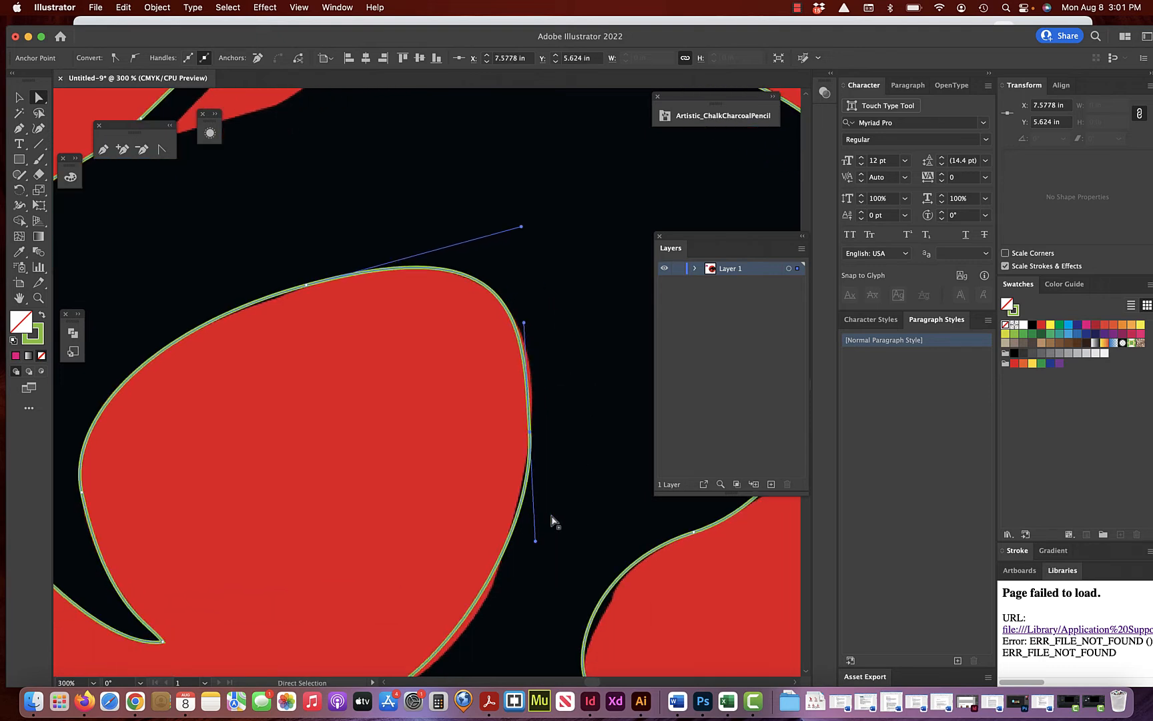
pyautogui.moveTo(534, 536); pyautogui.dragTo(520, 552)
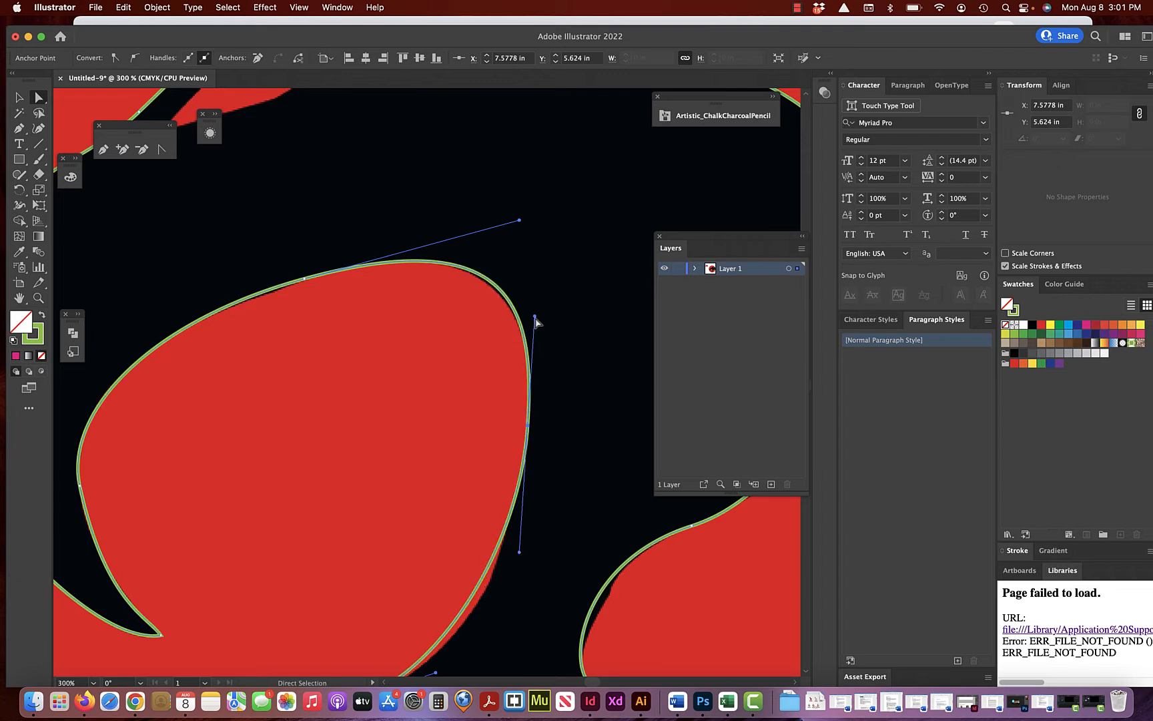
pyautogui.moveTo(535, 319); pyautogui.dragTo(535, 326)
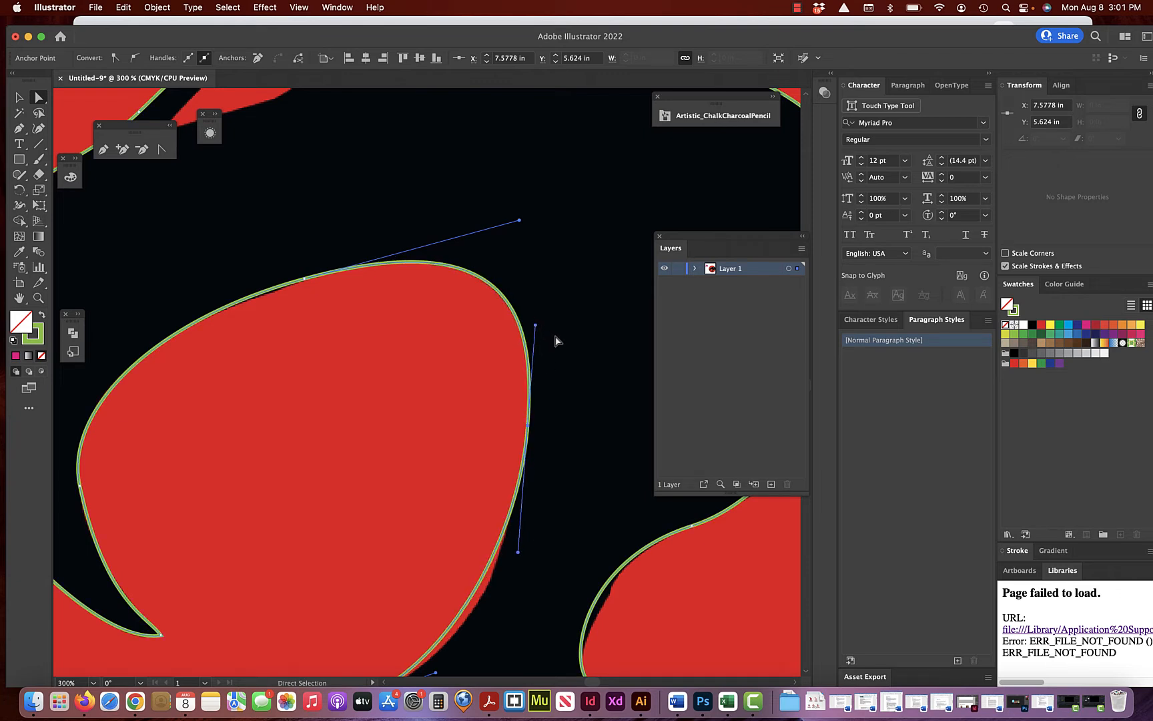
pyautogui.scroll(-1, 560, 343)
pyautogui.scroll(-3, 559, 344)
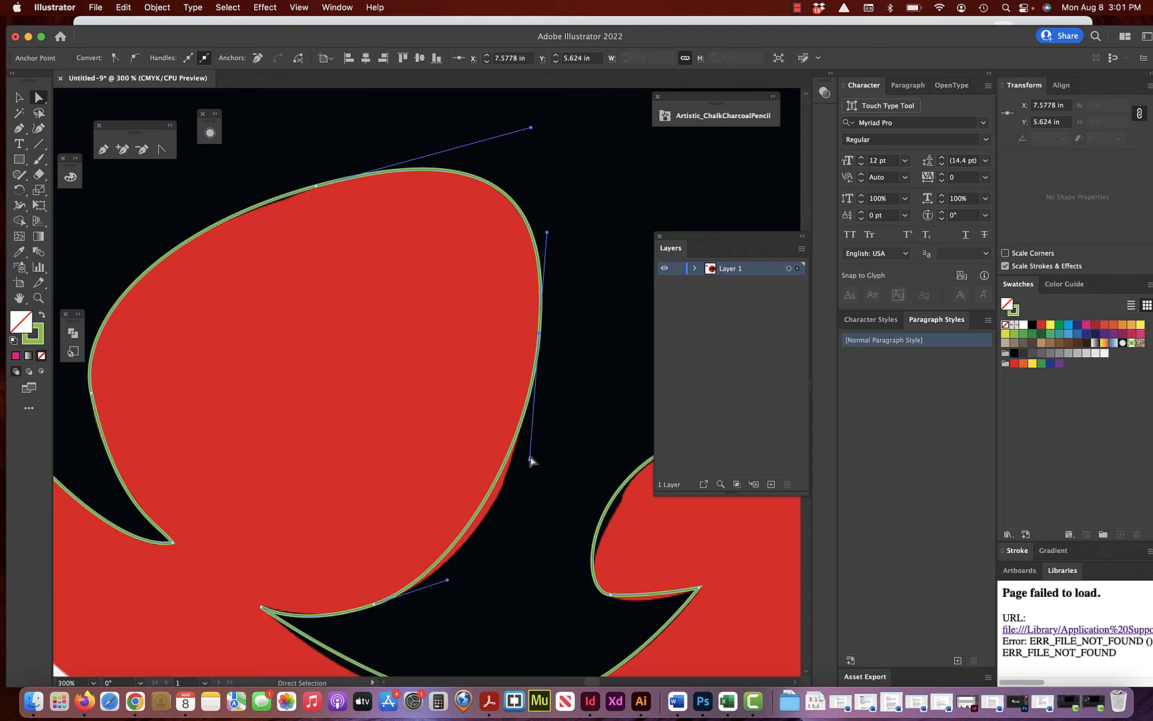
pyautogui.moveTo(530, 459); pyautogui.dragTo(530, 494)
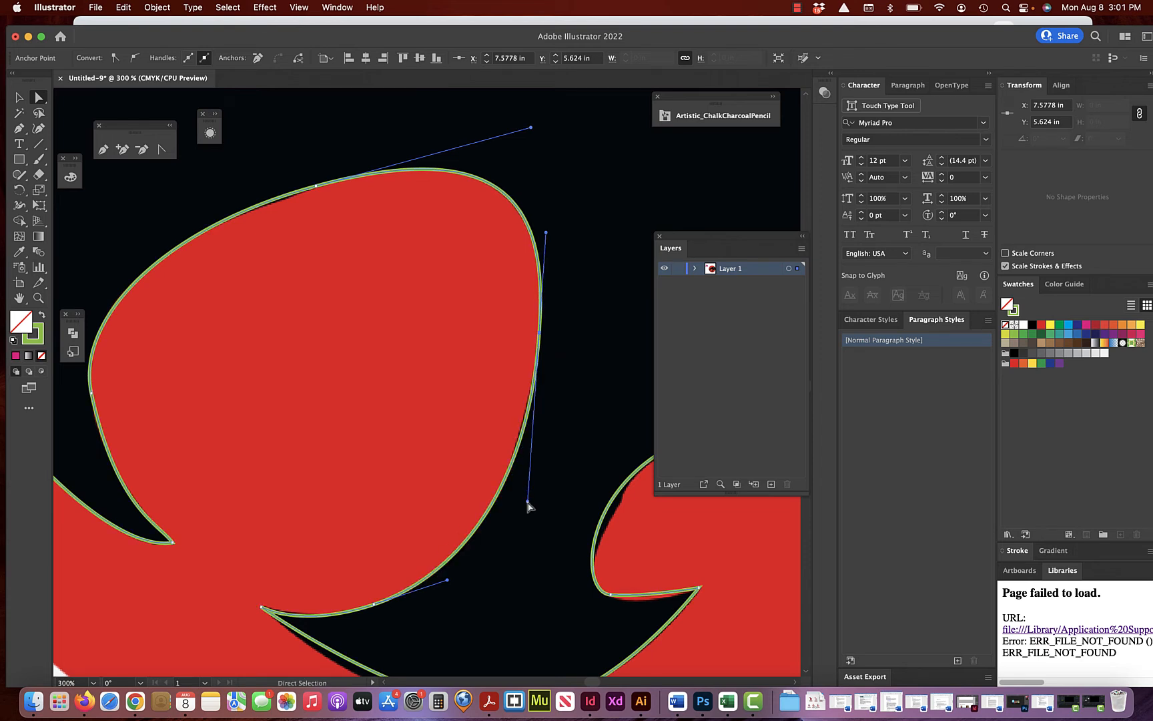
# - Extend the front handle of the chin's bottom anchor to fit the lower jaw curve, and nudge the pointed jaw tip onto the artwork
pyautogui.scroll(-5, 527, 505)
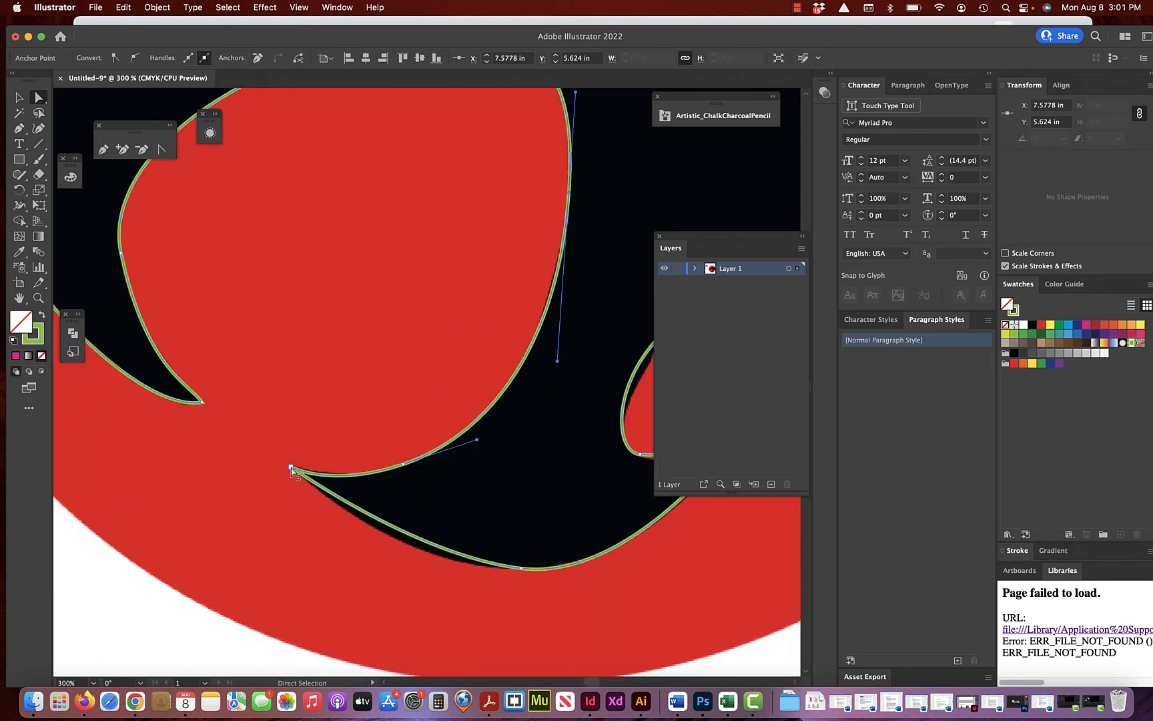
pyautogui.click(292, 468)
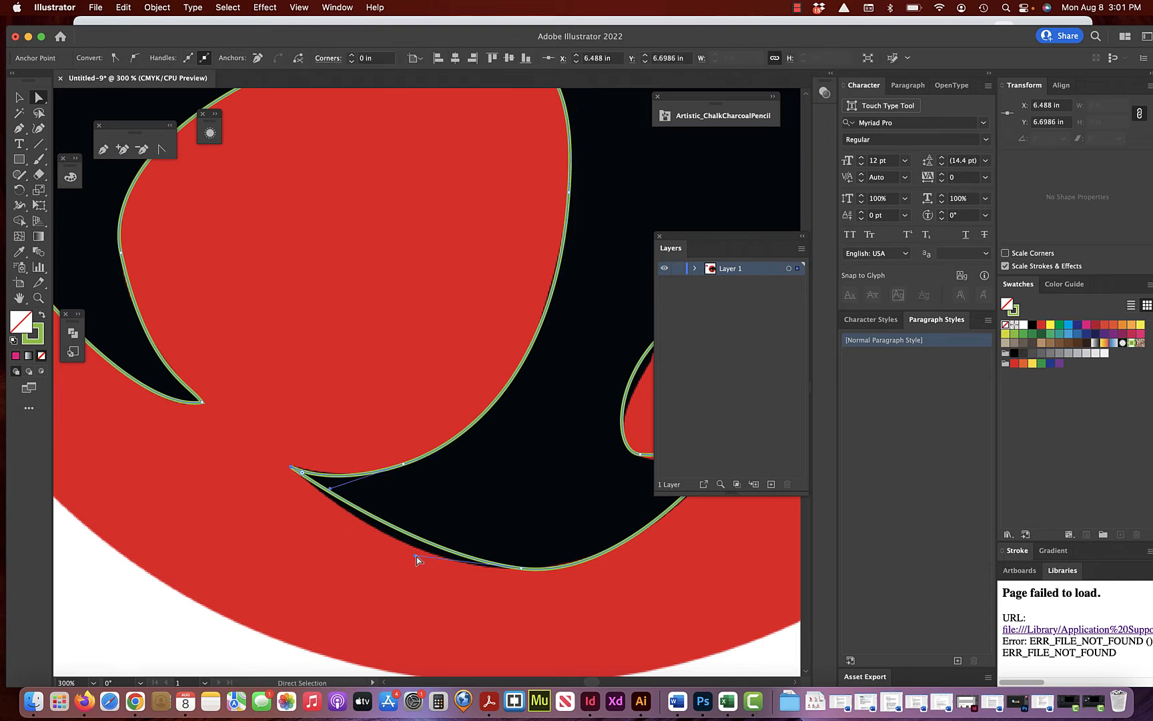
pyautogui.moveTo(416, 555); pyautogui.dragTo(345, 550)
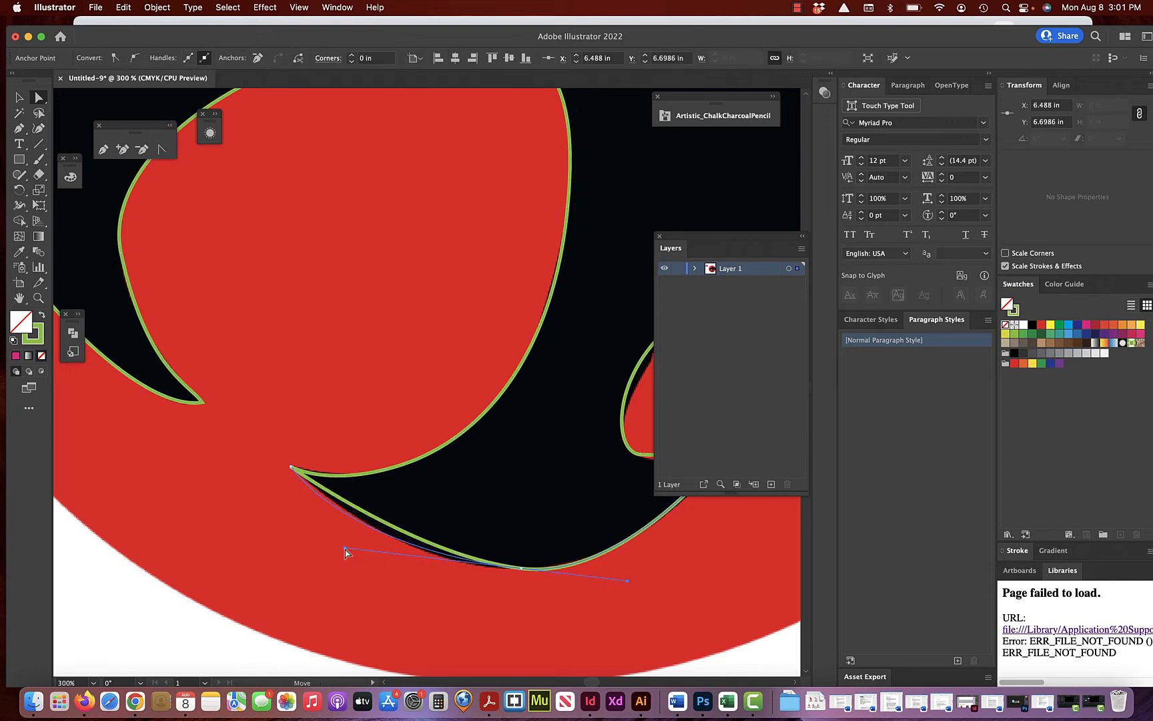
pyautogui.click(292, 467)
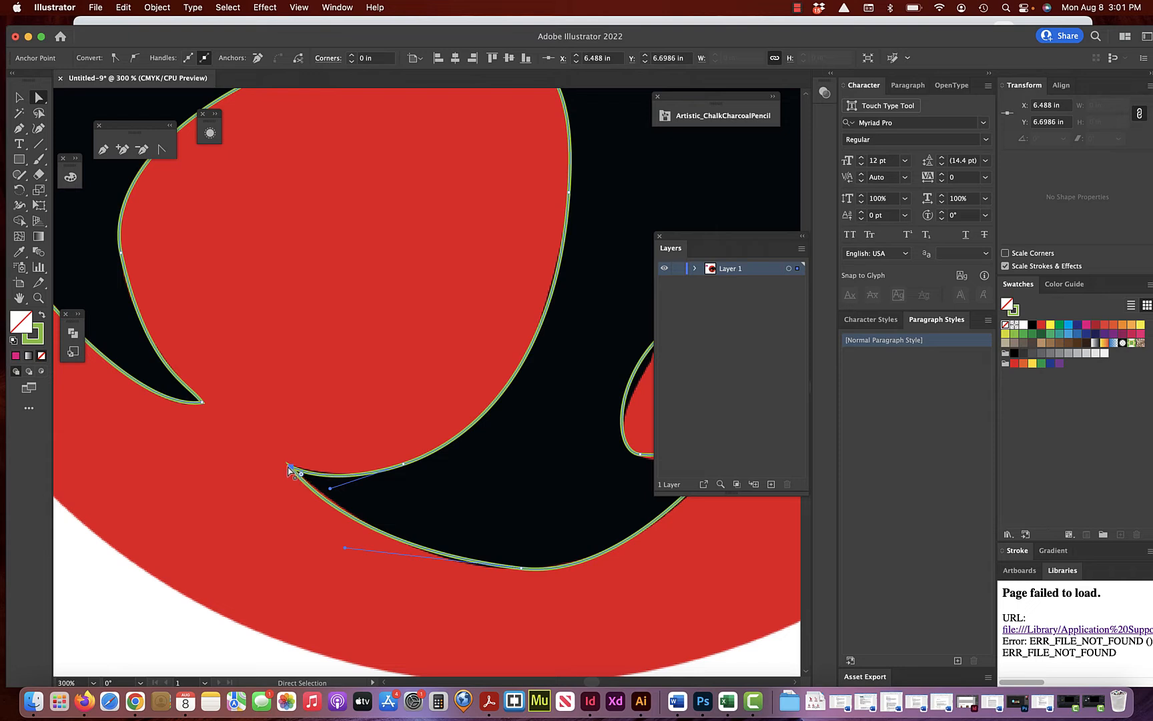
pyautogui.moveTo(291, 469); pyautogui.dragTo(294, 470)
# - Adjust the handles around the small red rounded notch behind the jaw so the path follows its lower edge and left side
pyautogui.hscroll(5, 579, 505)
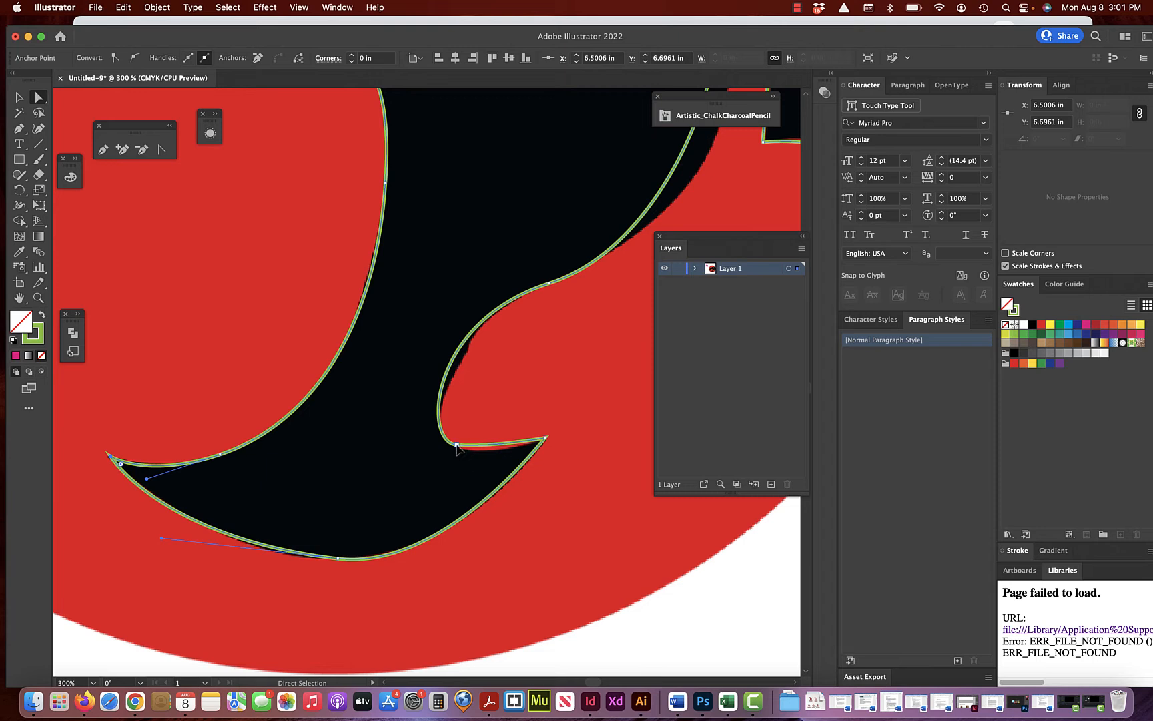
pyautogui.moveTo(457, 444); pyautogui.dragTo(492, 457)
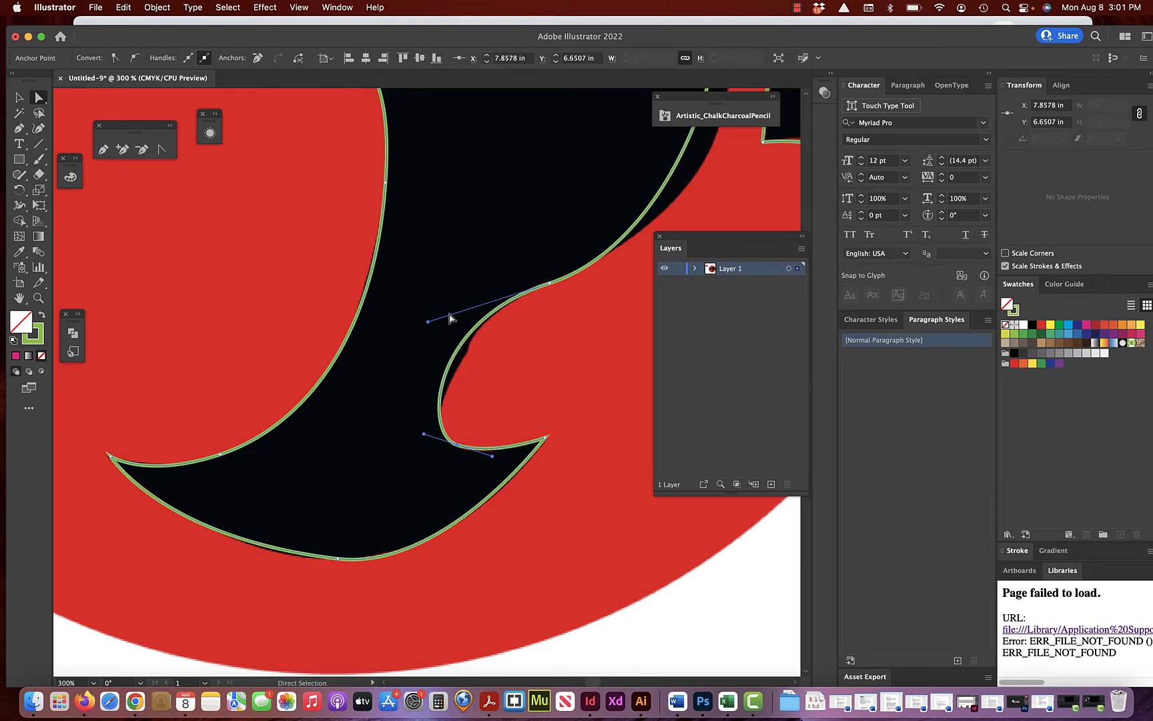
pyautogui.moveTo(429, 323); pyautogui.dragTo(457, 318)
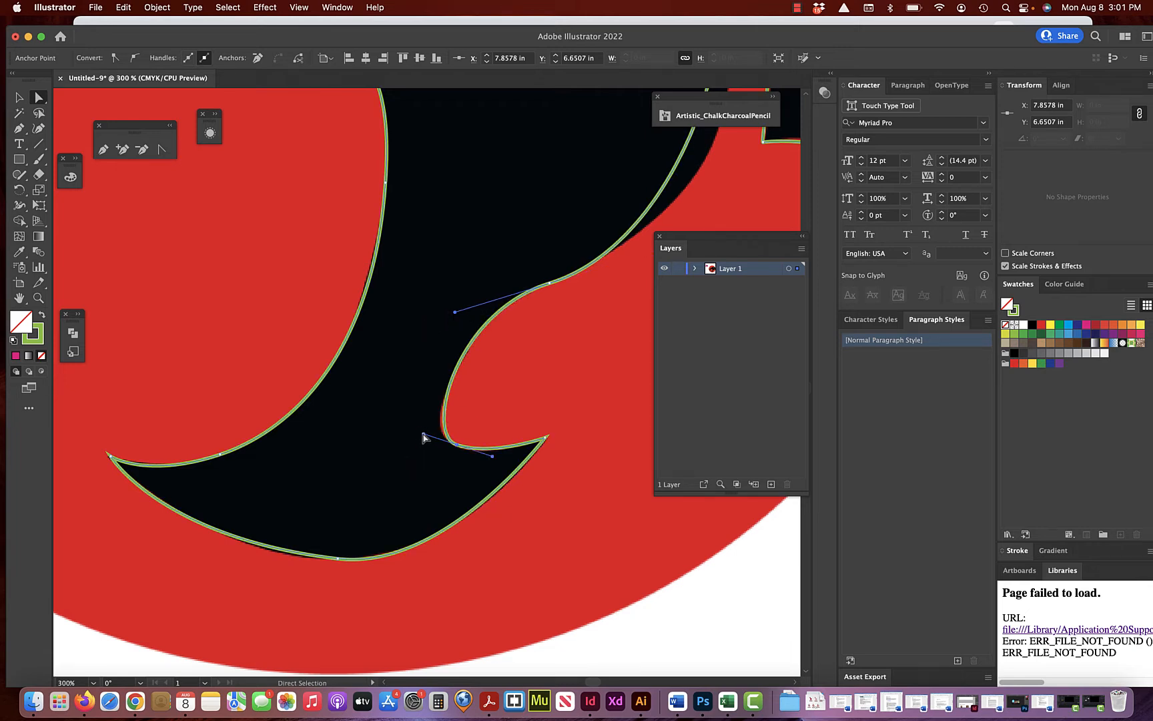
pyautogui.moveTo(424, 437); pyautogui.dragTo(410, 439)
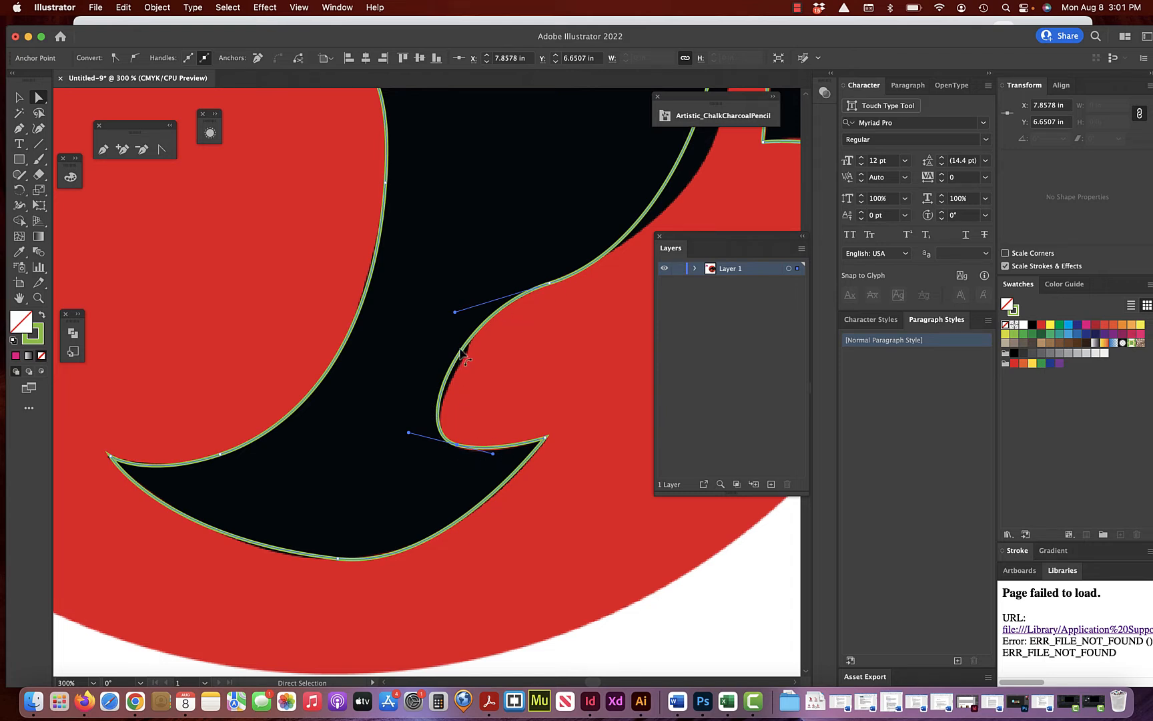
# - Add an anchor midway along the red notch's left side, move it onto the edge, and adjust both its handles to smooth the curve
pyautogui.click(123, 149)
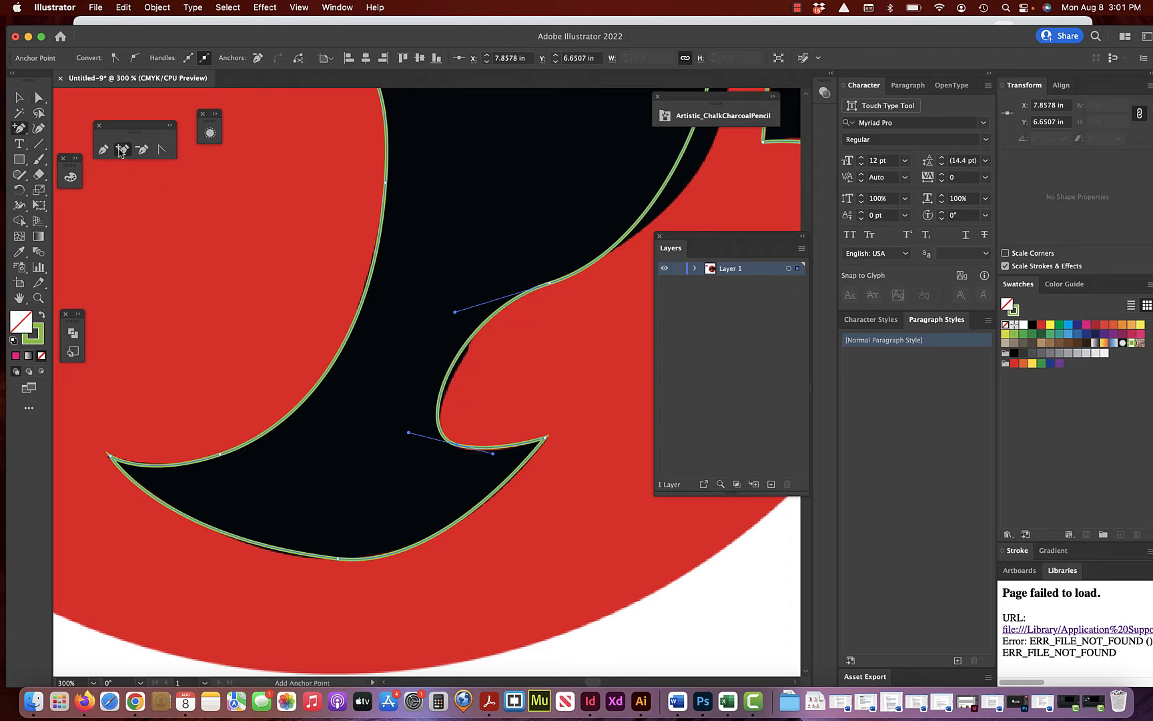
pyautogui.click(467, 346)
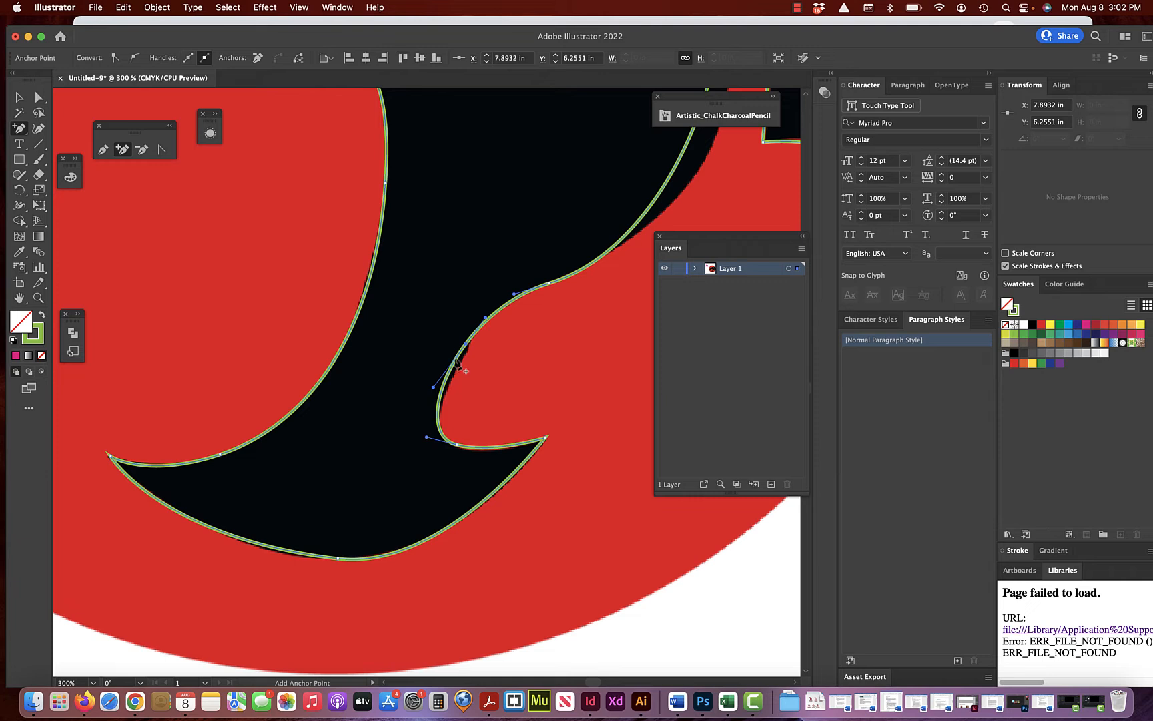
pyautogui.click(40, 99)
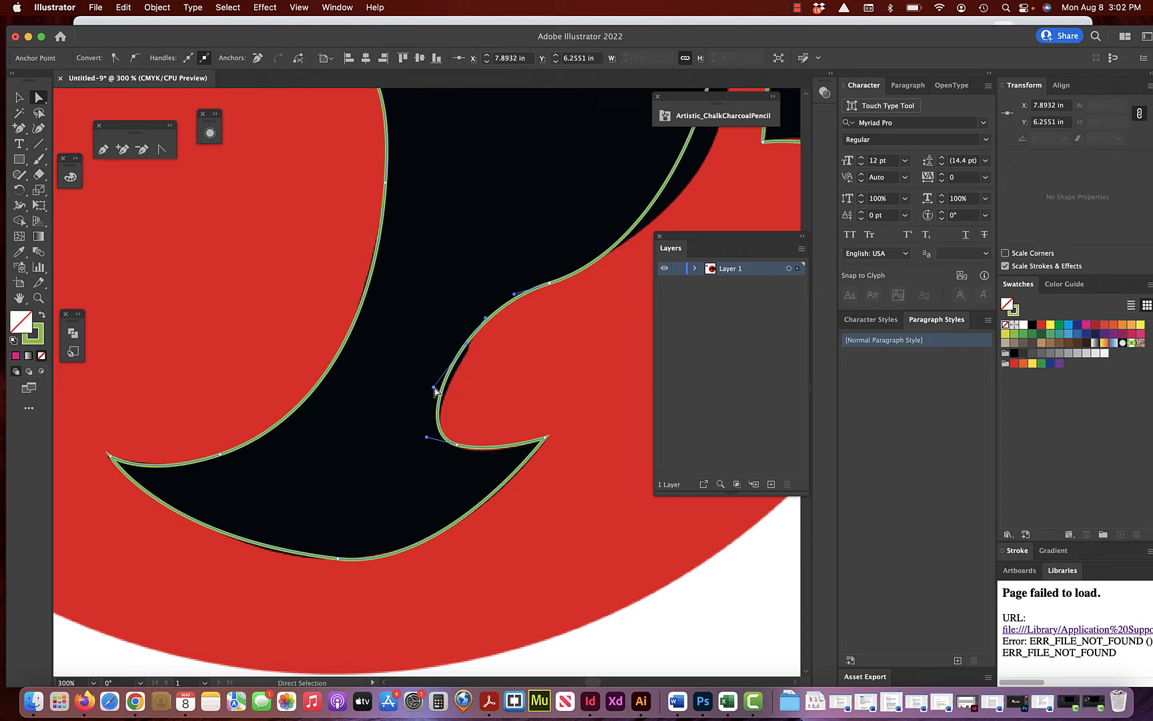
pyautogui.moveTo(449, 390); pyautogui.dragTo(468, 361)
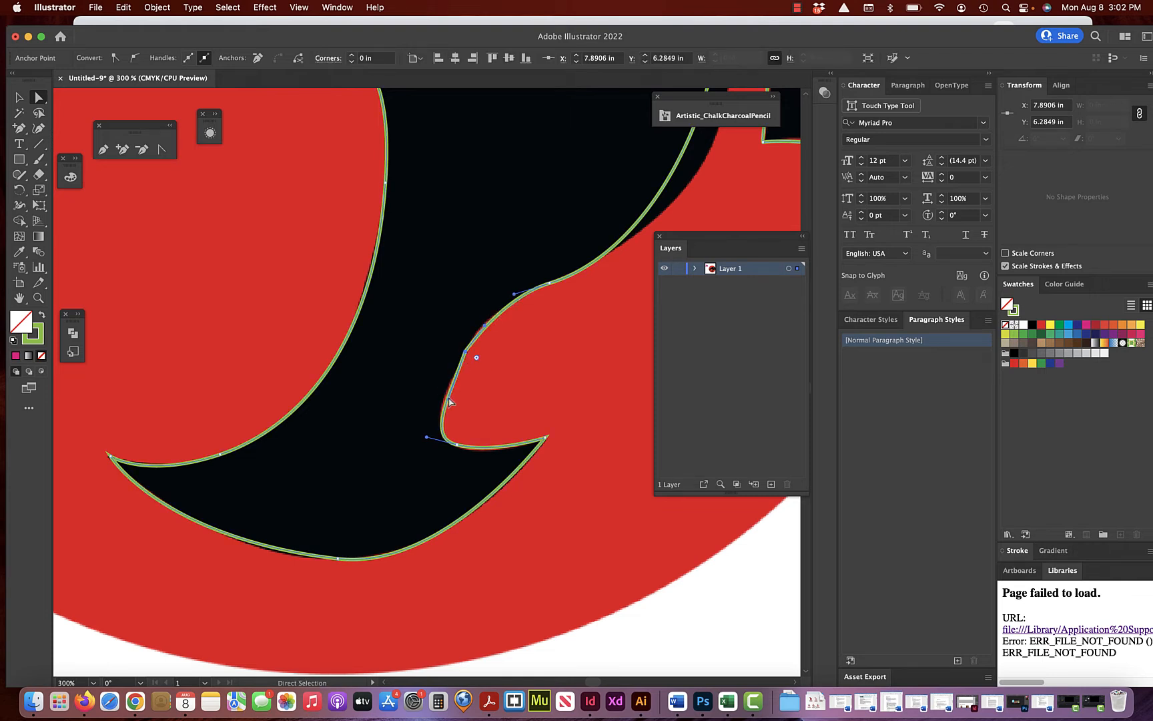
pyautogui.moveTo(450, 404); pyautogui.dragTo(438, 398)
pyautogui.moveTo(492, 326); pyautogui.dragTo(484, 320)
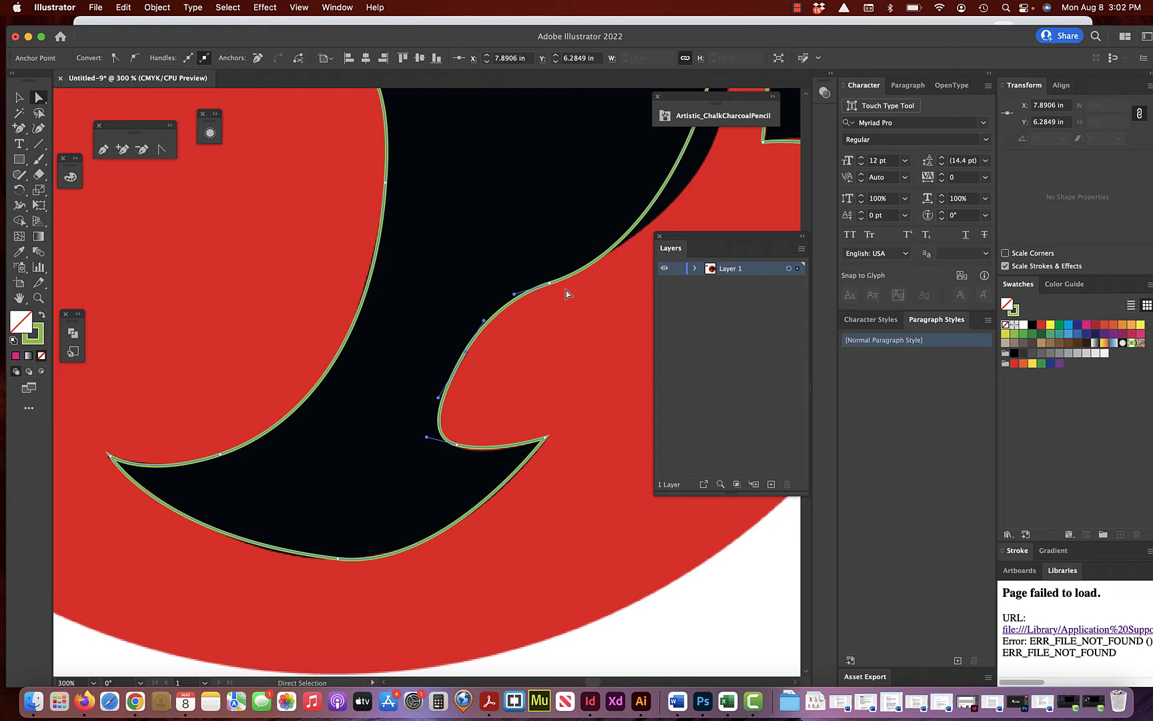
# - Extend and balance the facing handles of the long curve between the red notch and the curved red sliver to follow the black edge
pyautogui.scroll(2, 566, 291)
pyautogui.hscroll(3, 566, 290)
pyautogui.hscroll(2, 566, 291)
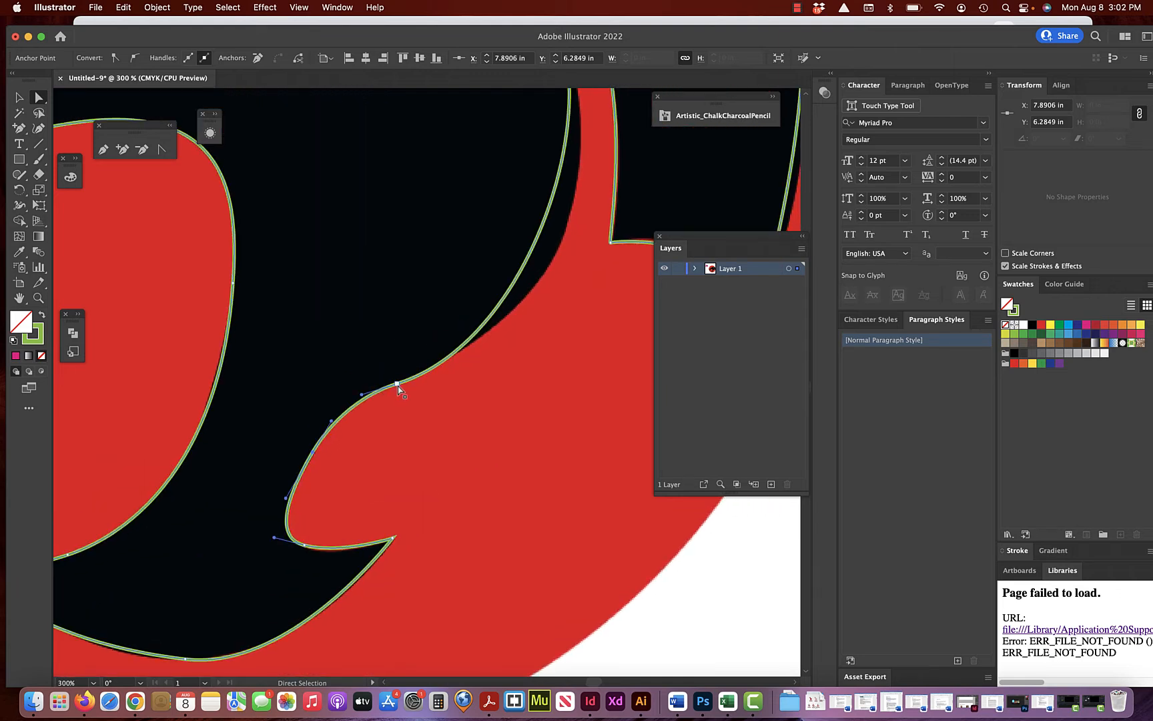
pyautogui.moveTo(398, 385); pyautogui.dragTo(592, 327)
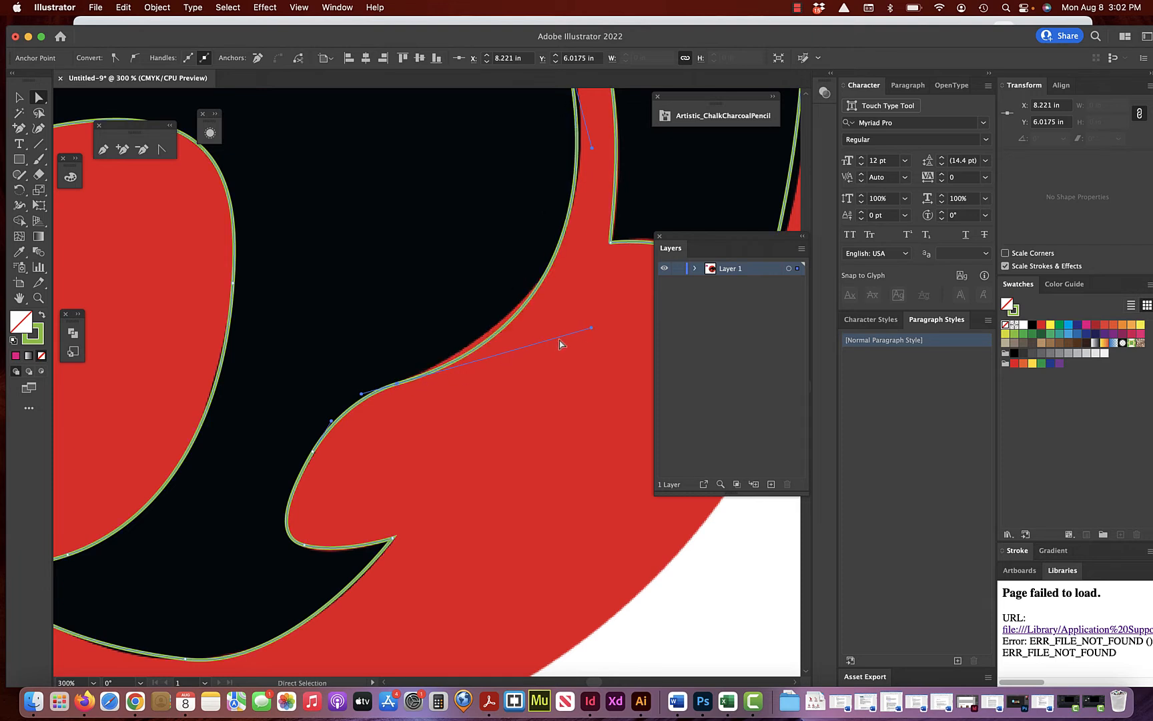
pyautogui.scroll(5, 581, 318)
pyautogui.hscroll(-1, 581, 318)
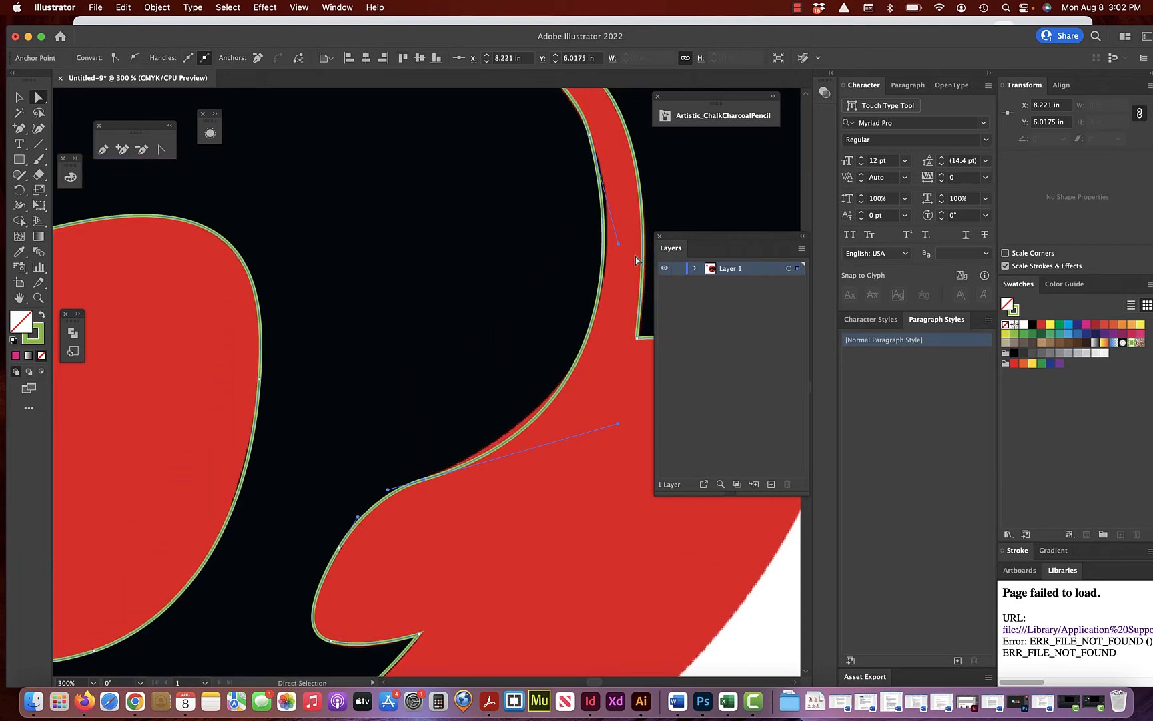
pyautogui.moveTo(620, 246); pyautogui.dragTo(632, 259)
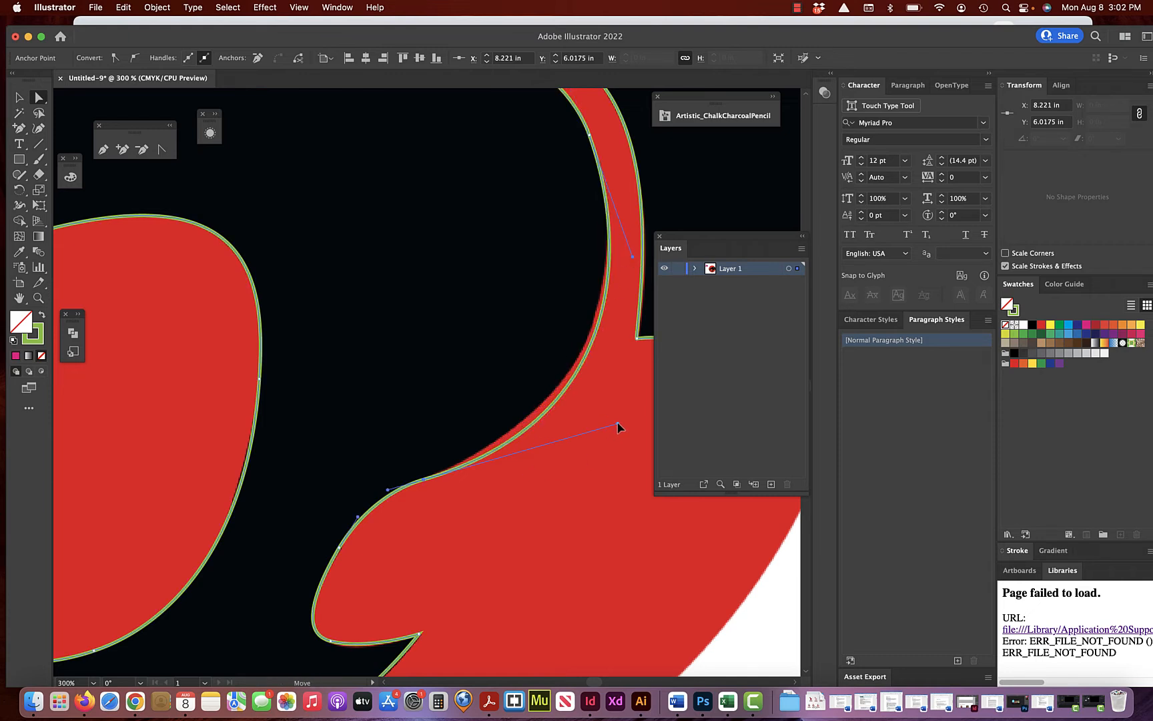
pyautogui.moveTo(618, 425); pyautogui.dragTo(590, 424)
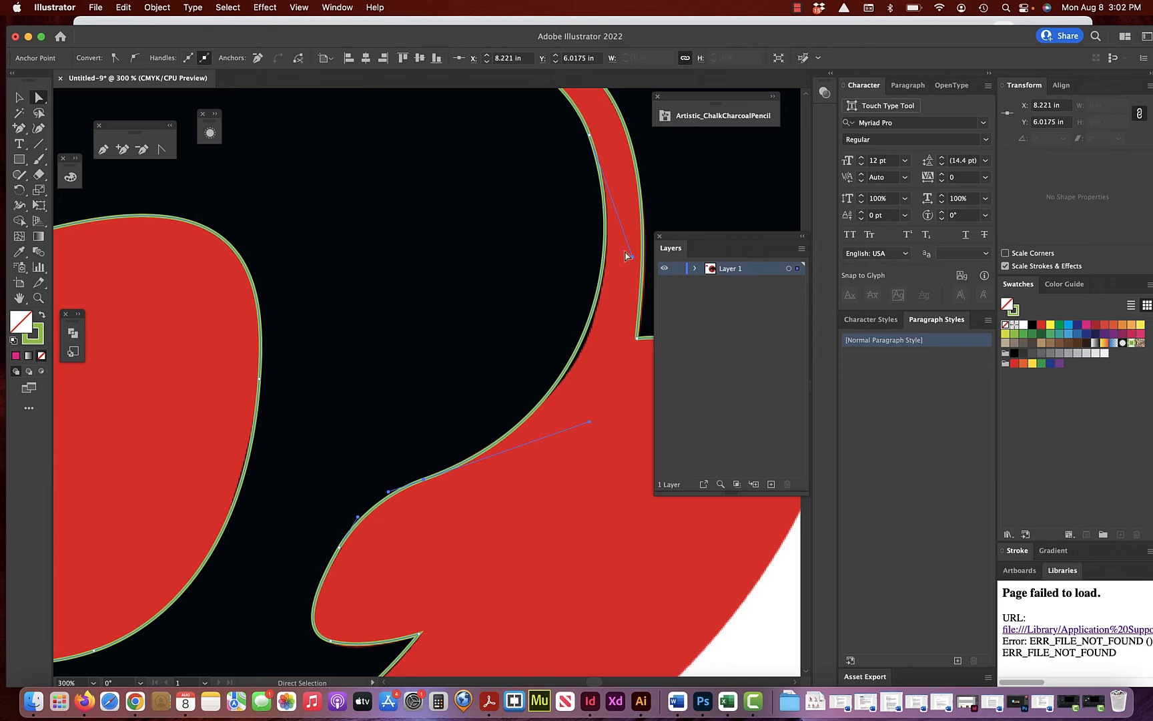
pyautogui.moveTo(632, 259); pyautogui.dragTo(635, 274)
# - Extend the upper handles on the inner and outer edges of the curved red sliver so both sides fit up to its tip
pyautogui.scroll(5, 540, 342)
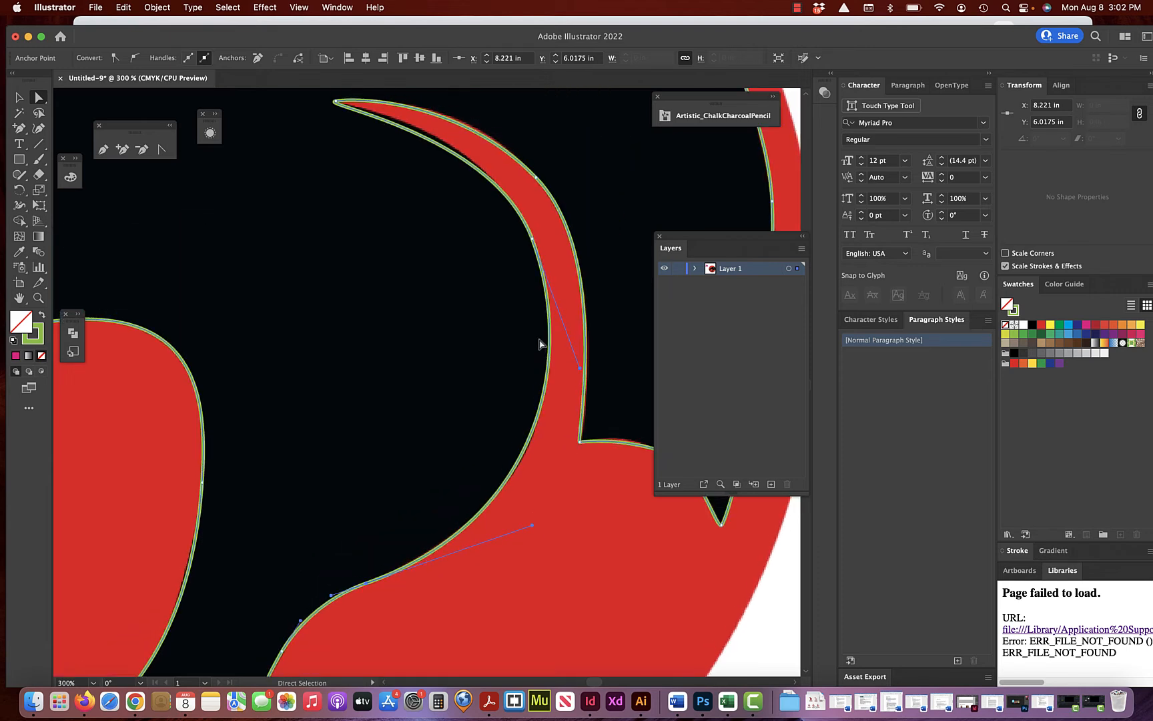
pyautogui.click(541, 280)
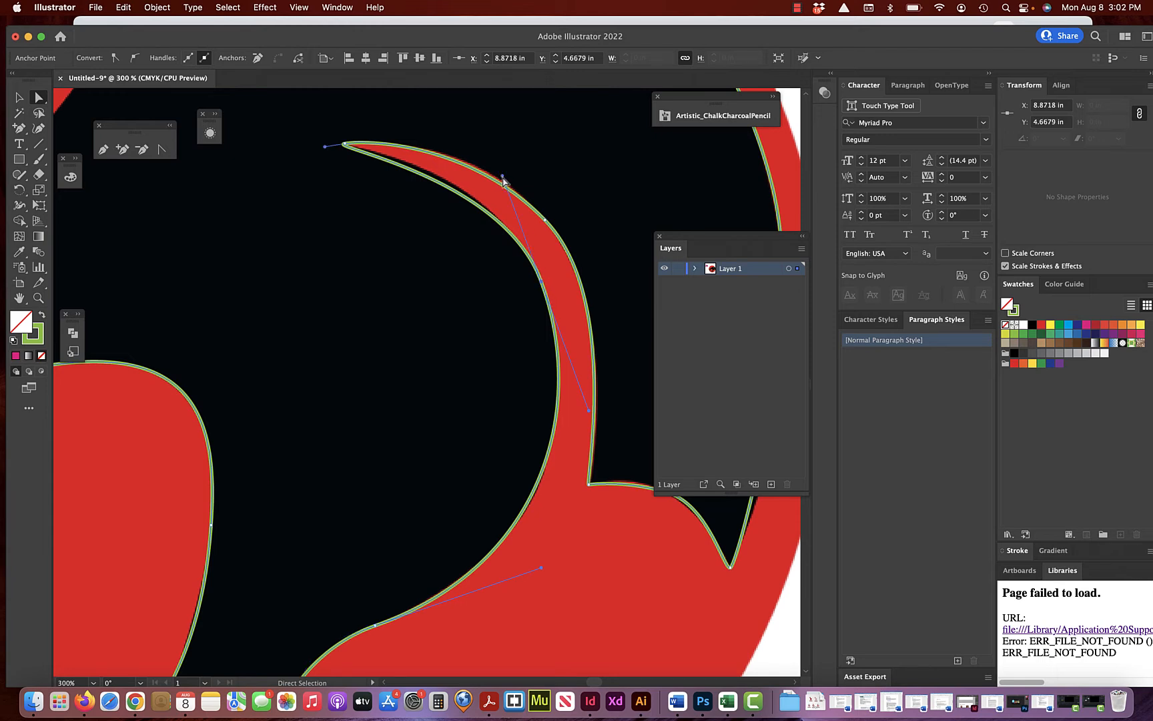
pyautogui.moveTo(503, 178); pyautogui.dragTo(495, 160)
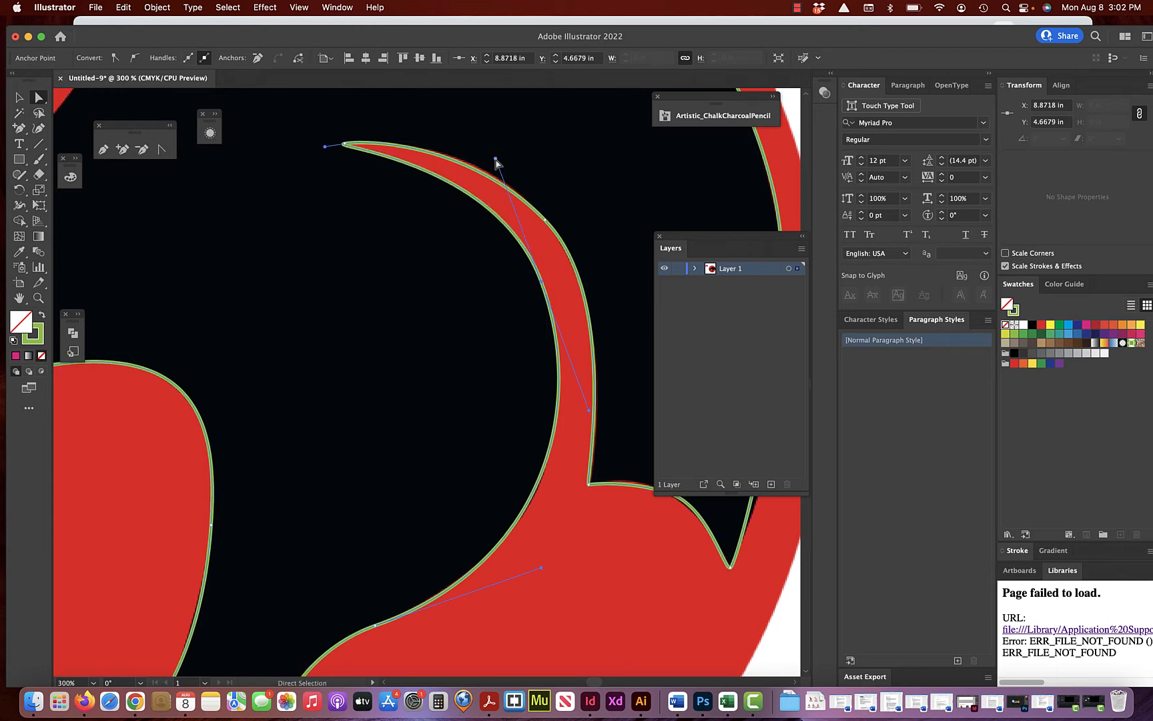
pyautogui.click(345, 146)
pyautogui.moveTo(469, 142); pyautogui.dragTo(468, 136)
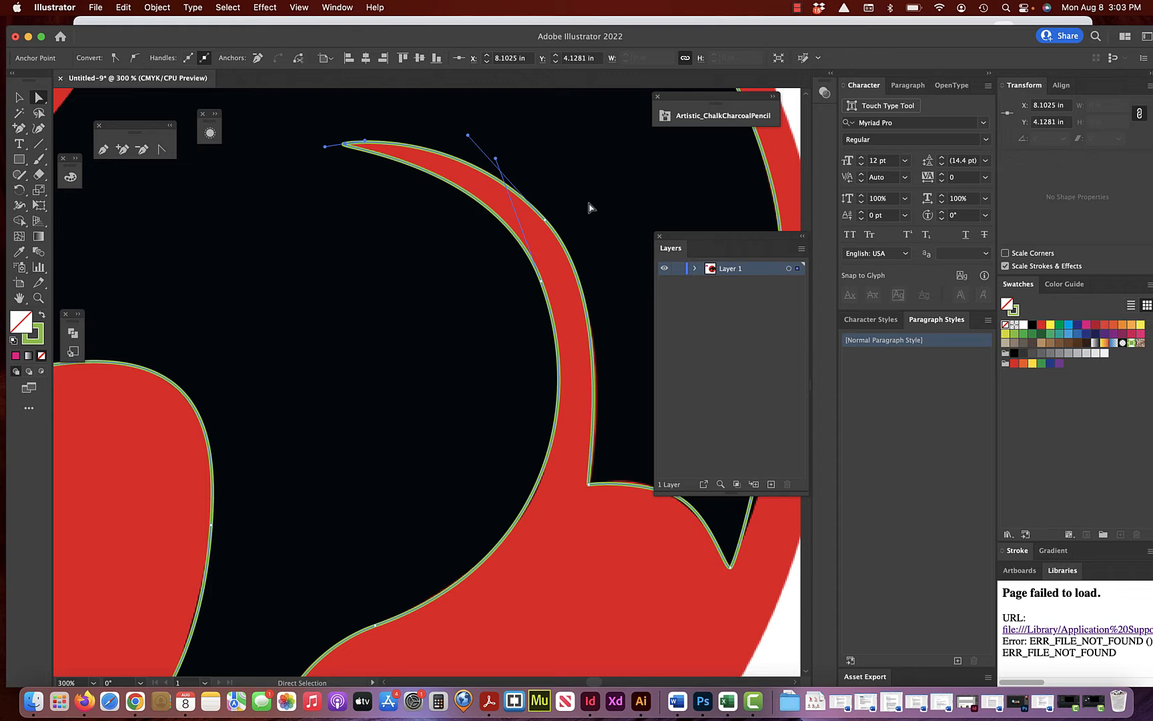
# - Lengthen the lower handle on the black shape's outer edge, and tilt the handle at the small bump below it to fit the contour
pyautogui.hscroll(5, 588, 207)
pyautogui.scroll(-1, 588, 208)
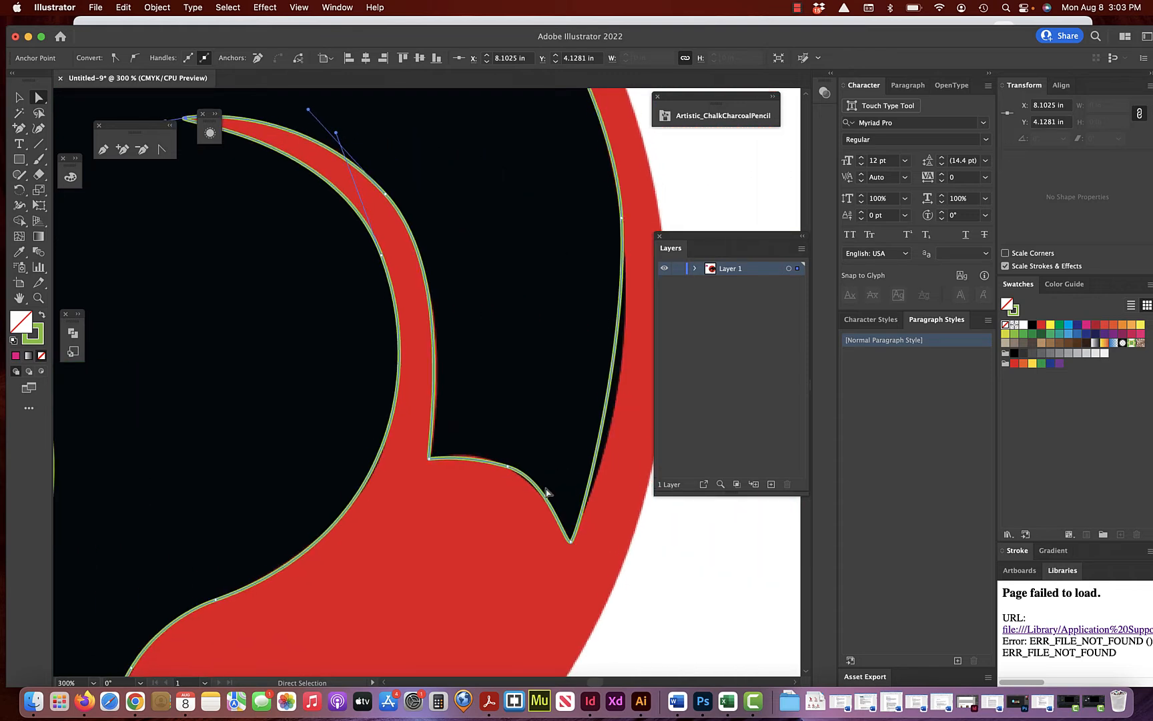
pyautogui.hscroll(1, 546, 492)
pyautogui.click(547, 536)
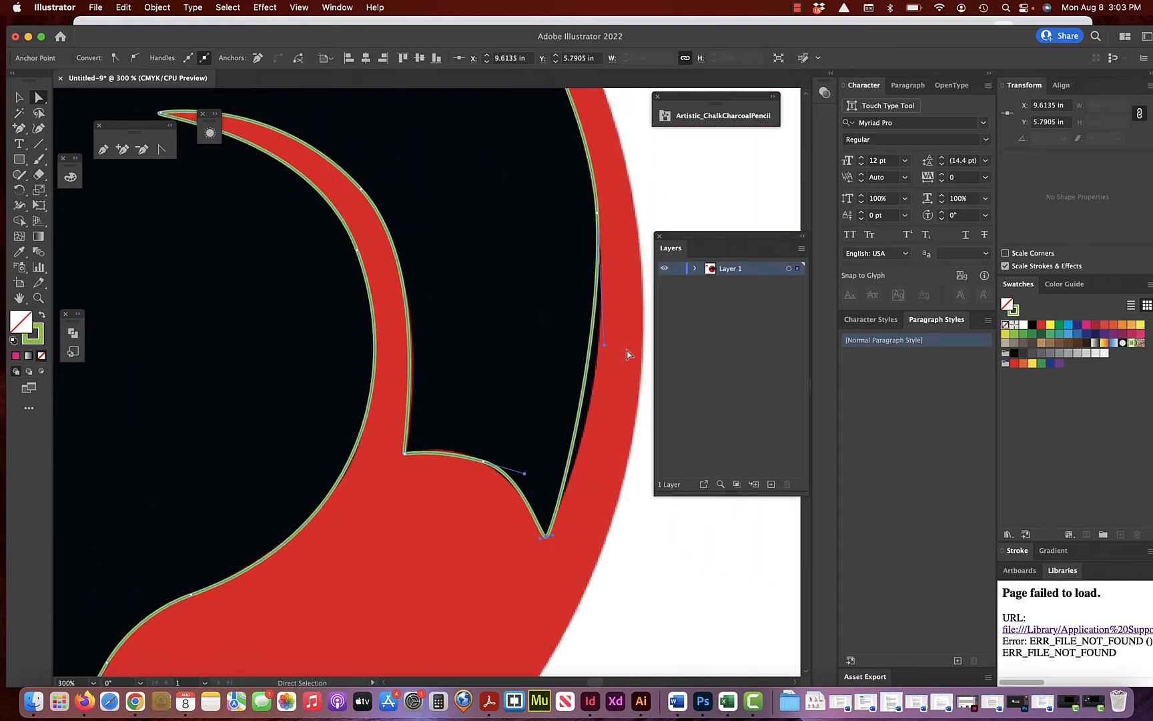
pyautogui.moveTo(605, 346); pyautogui.dragTo(619, 394)
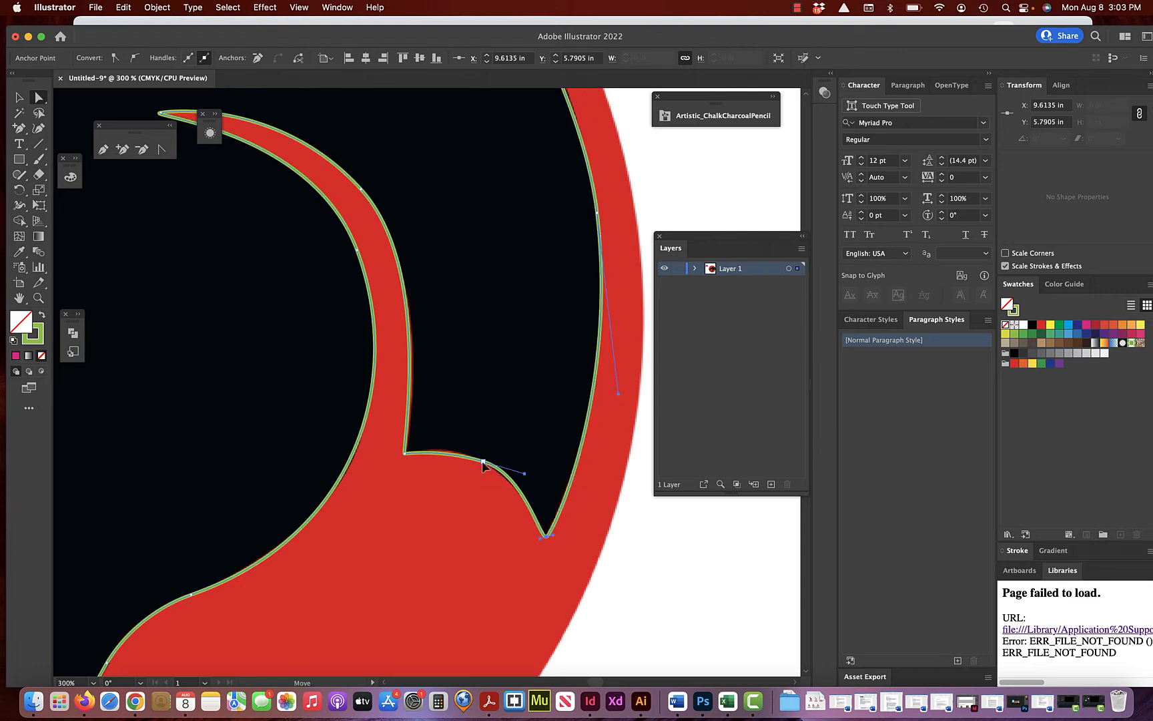
pyautogui.click(452, 454)
pyautogui.moveTo(443, 453); pyautogui.dragTo(441, 442)
# - Extend the upper handle of the outer edge's anchor so the path follows the black contour up to the pointed corner
pyautogui.scroll(10, 555, 362)
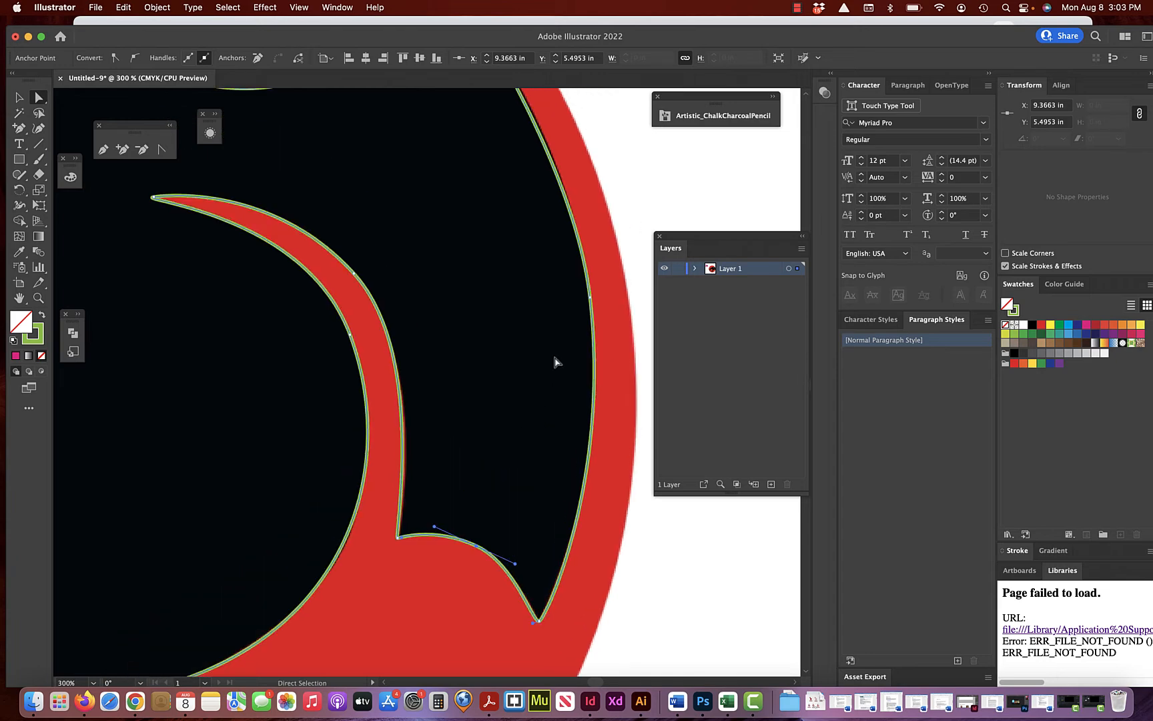
pyautogui.hscroll(3, 649, 437)
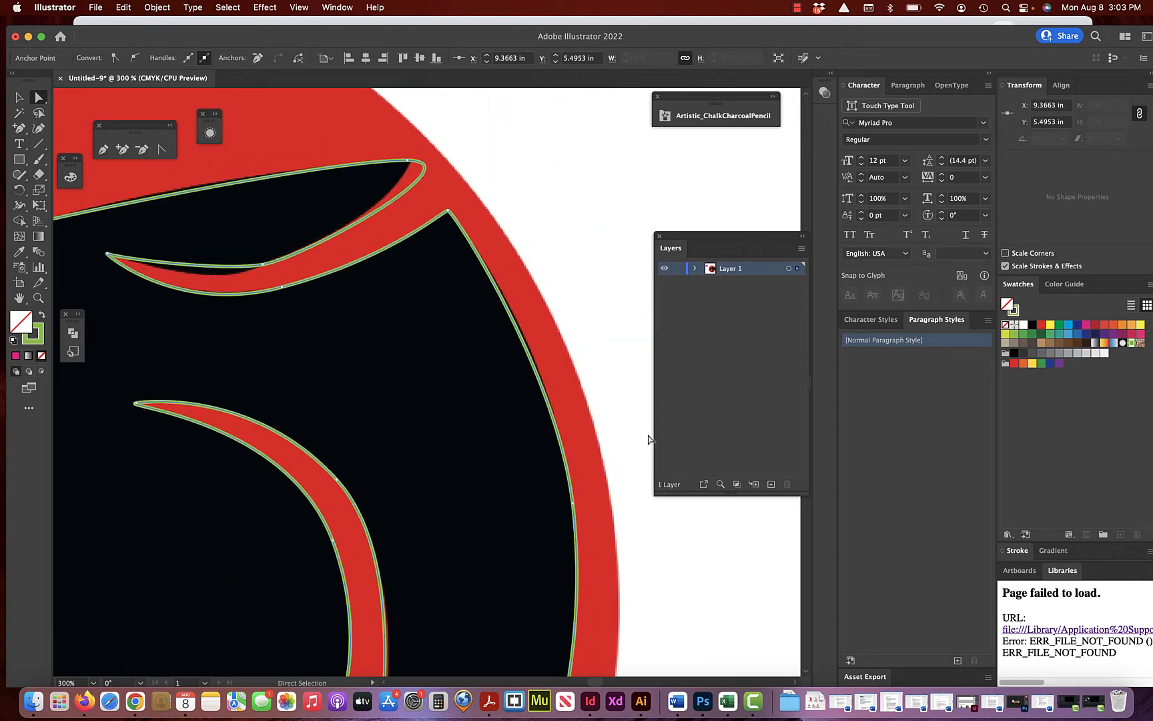
pyautogui.click(567, 507)
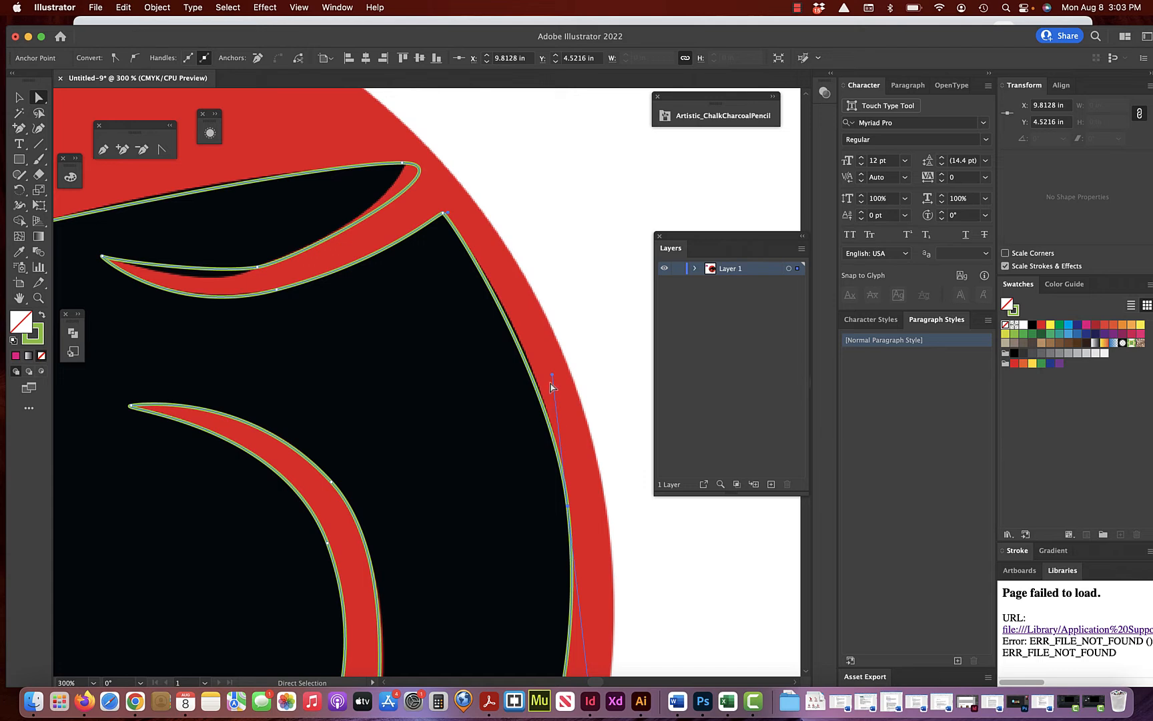
pyautogui.moveTo(553, 377); pyautogui.dragTo(552, 361)
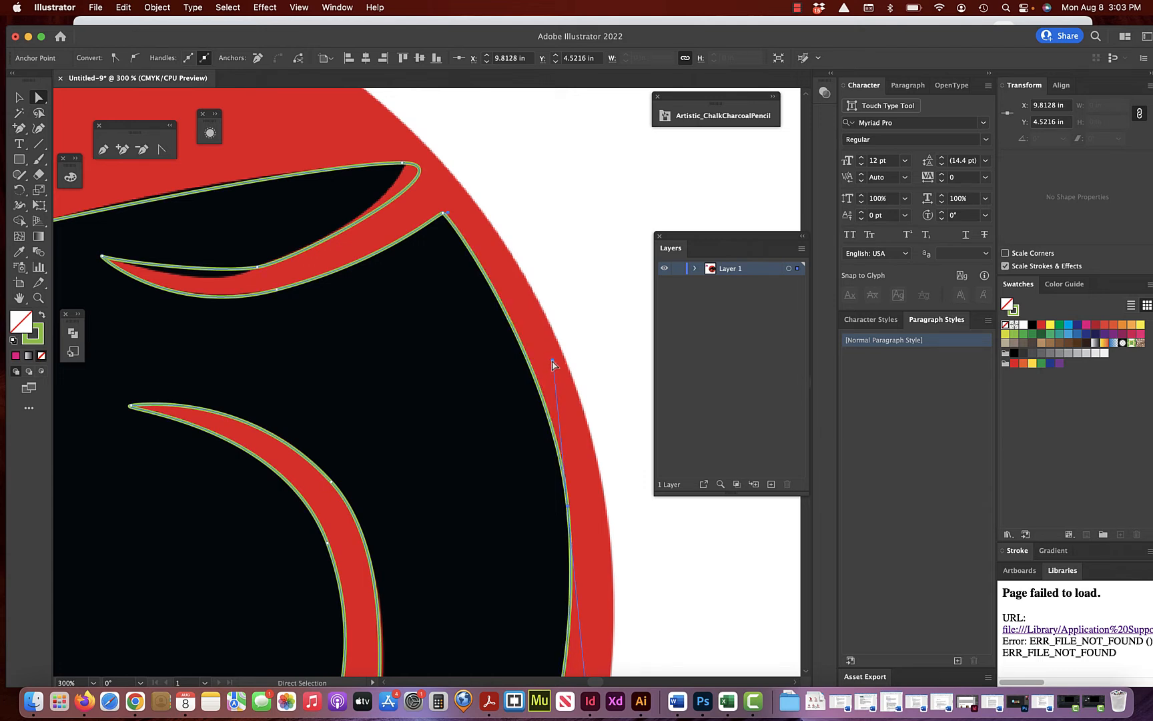
# - Reshape the upper crescent's inner edge by repositioning its middle anchor, adjusting both its handles, and shortening the ear tip's outer handle
pyautogui.hscroll(-4, 267, 326)
pyautogui.scroll(2, 266, 325)
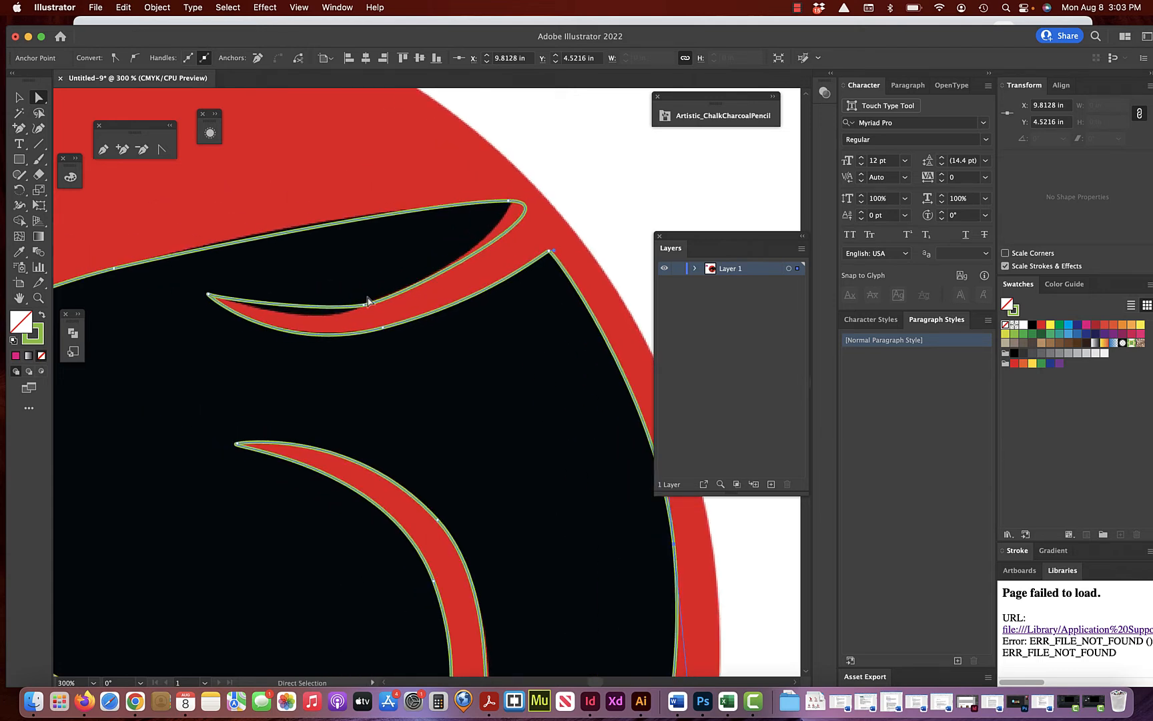
pyautogui.click(363, 307)
pyautogui.moveTo(320, 313); pyautogui.dragTo(302, 332)
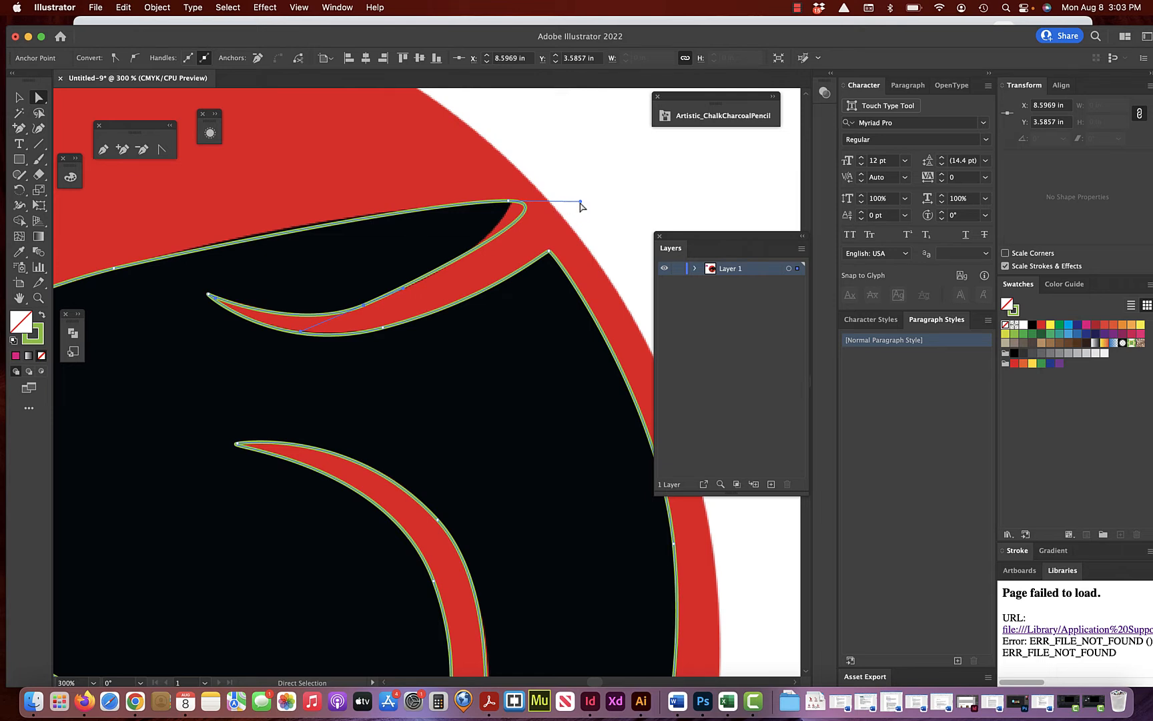
pyautogui.moveTo(580, 202); pyautogui.dragTo(531, 204)
pyautogui.moveTo(405, 290); pyautogui.dragTo(444, 283)
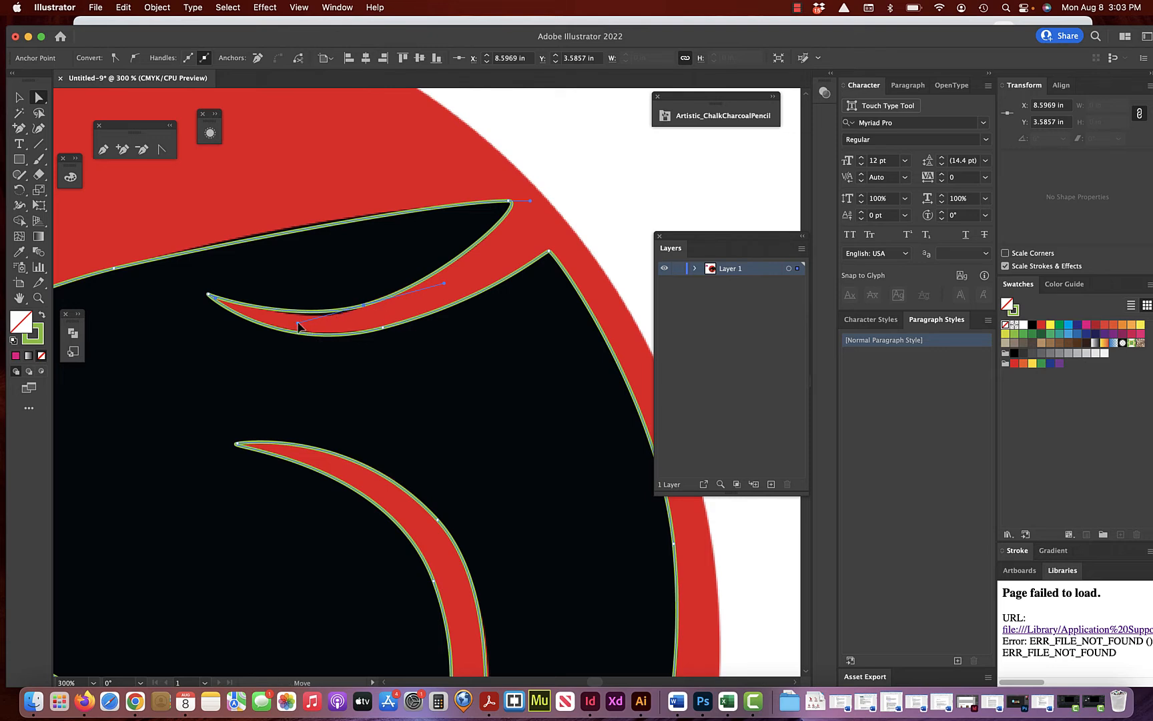
pyautogui.moveTo(299, 326); pyautogui.dragTo(289, 327)
pyautogui.moveTo(364, 307); pyautogui.dragTo(365, 313)
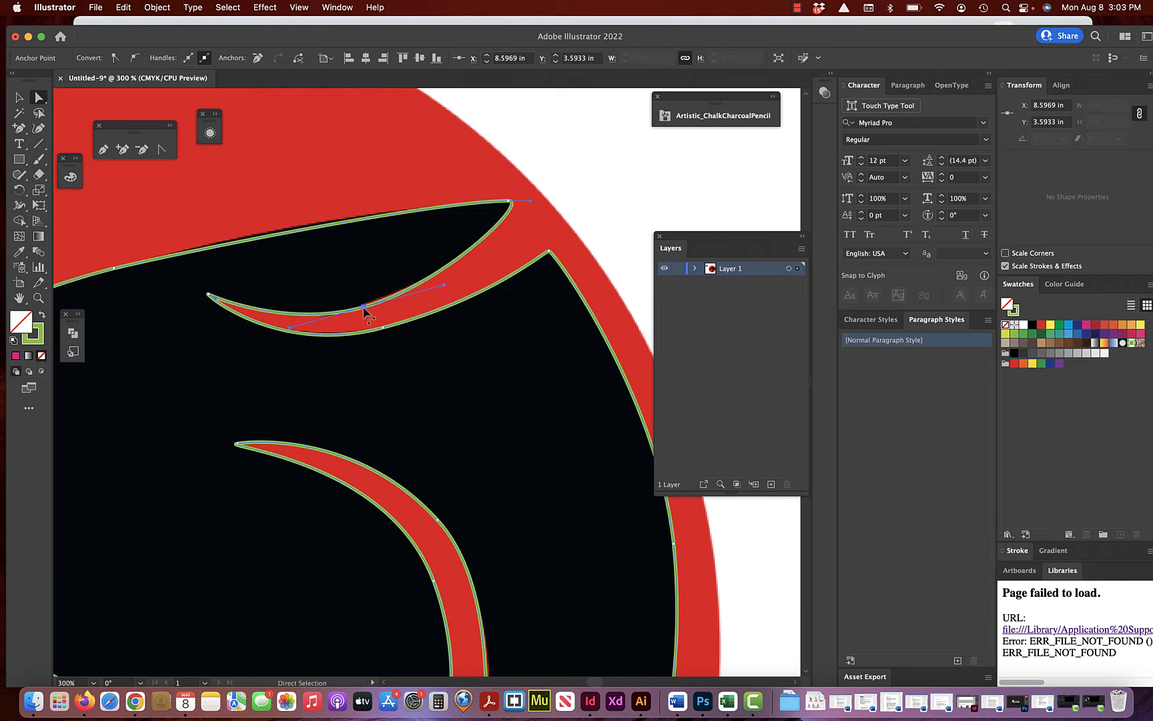
# - Extend the inner handle of the ear tip's anchor so the path follows the ear's upper edge
pyautogui.click(451, 206)
pyautogui.click(435, 213)
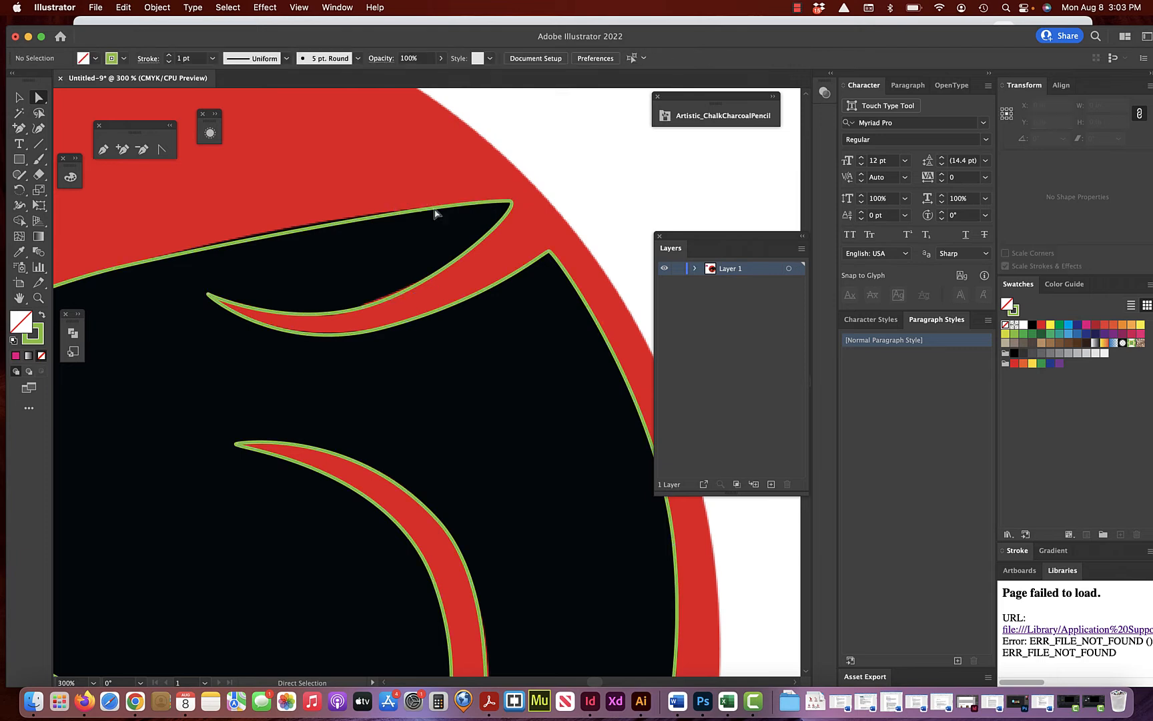
pyautogui.click(509, 202)
pyautogui.moveTo(436, 201); pyautogui.dragTo(388, 200)
pyautogui.hscroll(-6, 293, 217)
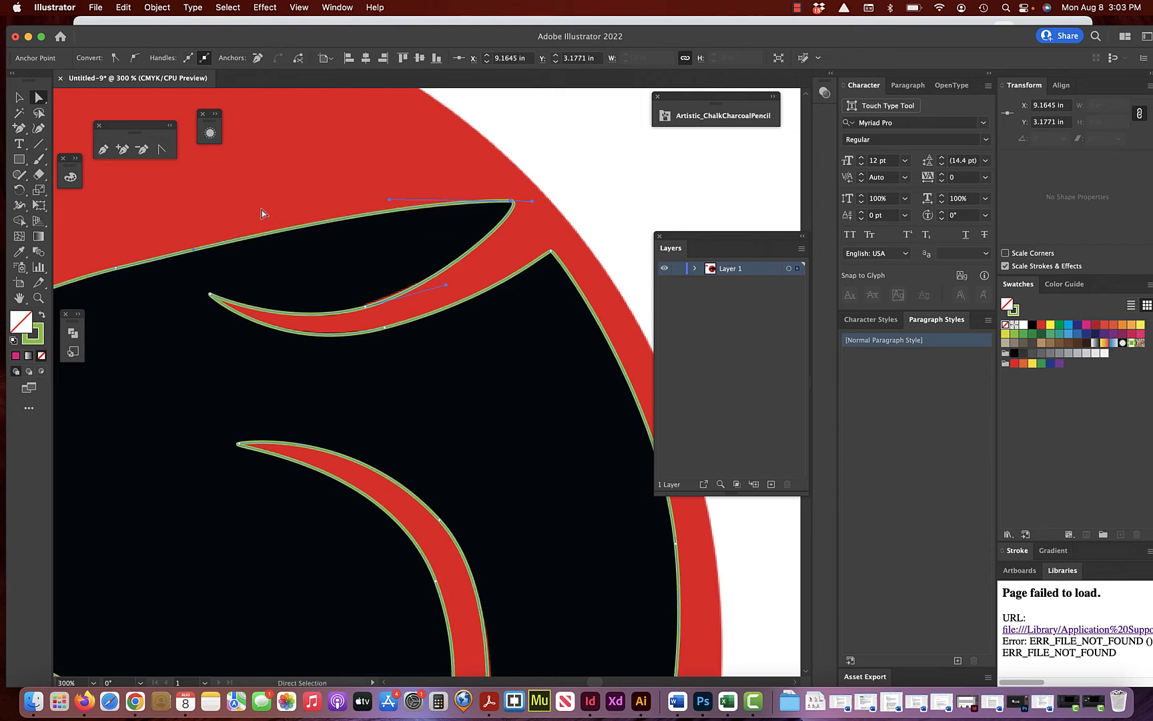
# - Examine how closely the traced outline follows the artwork along the ear, forehead, muzzle, mouth and neck curves
pyautogui.hscroll(-10, 261, 212)
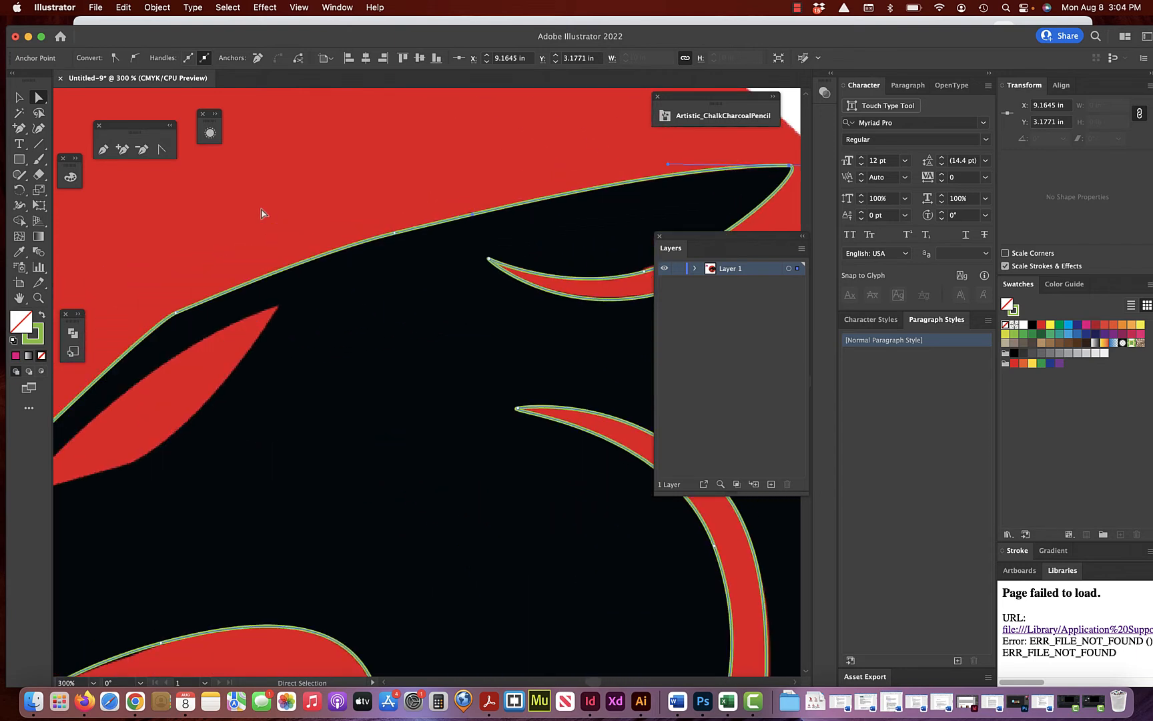
pyautogui.hscroll(-5, 261, 213)
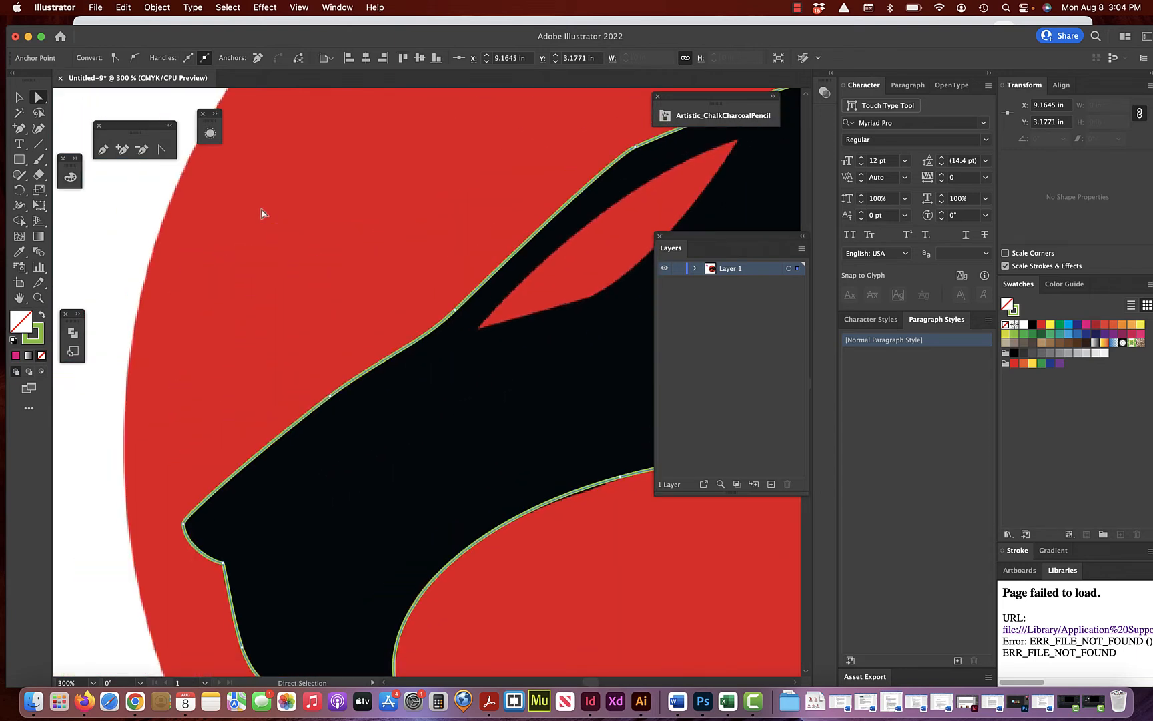
pyautogui.scroll(-6, 261, 212)
pyautogui.scroll(-10, 261, 213)
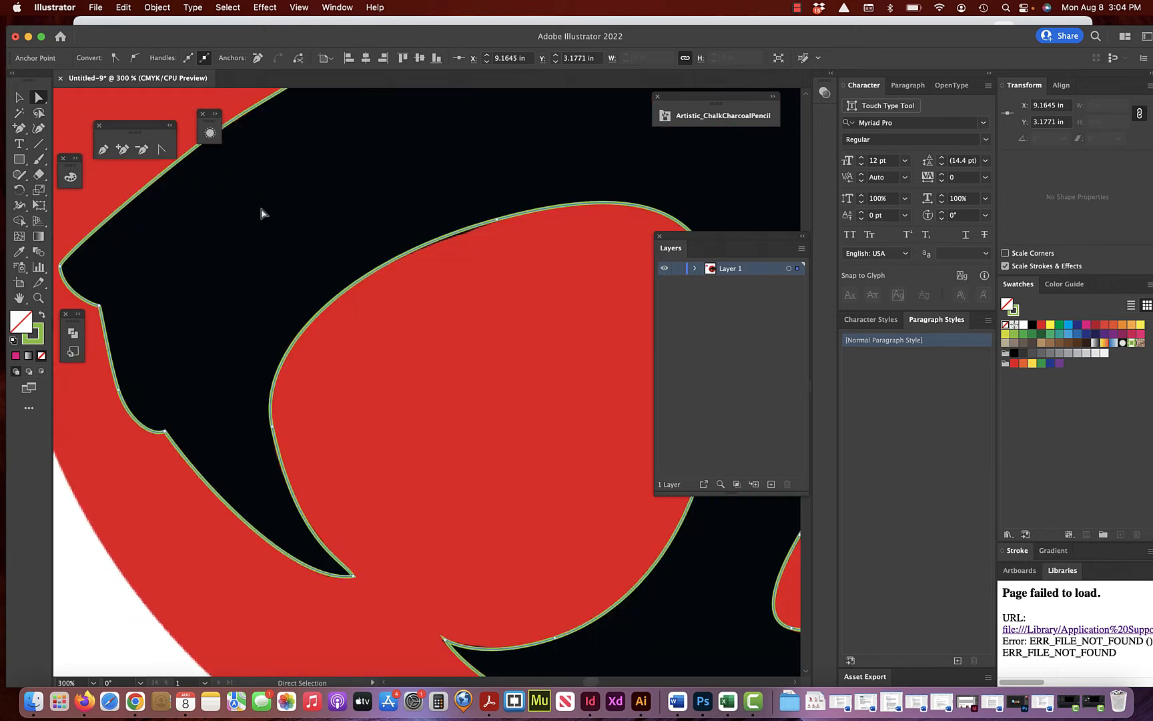
pyautogui.scroll(6, 261, 213)
pyautogui.hscroll(5, 261, 213)
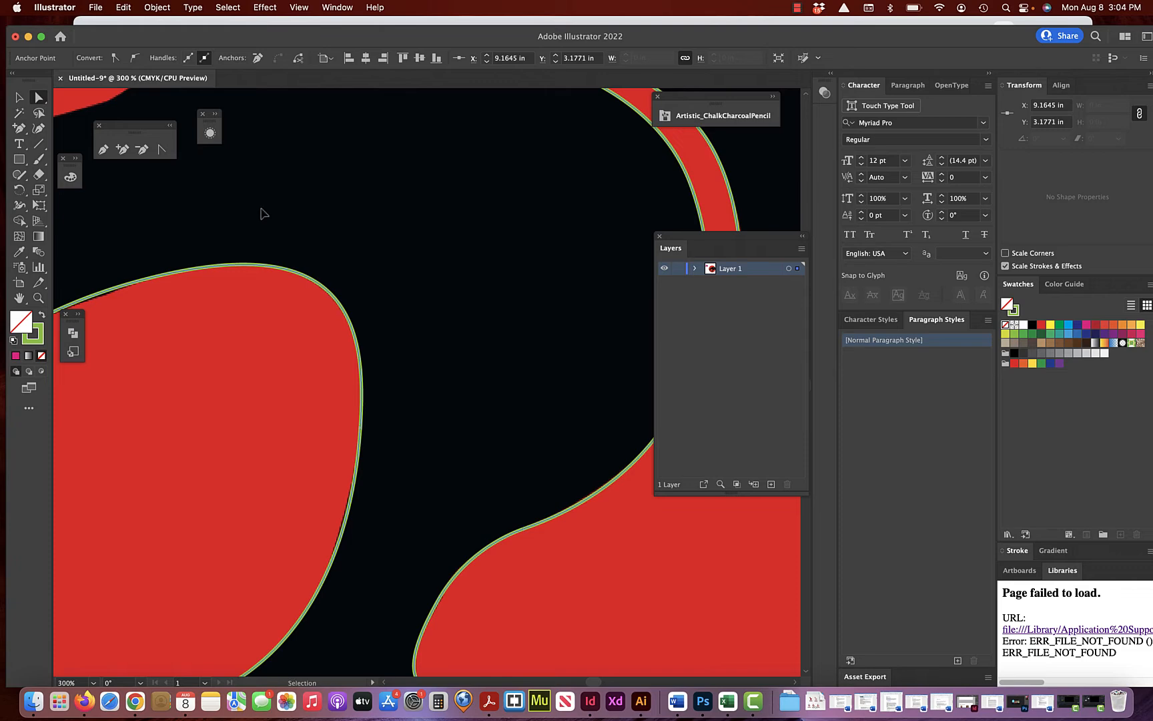
pyautogui.press('super+minus')
pyautogui.scroll(-5, 261, 213)
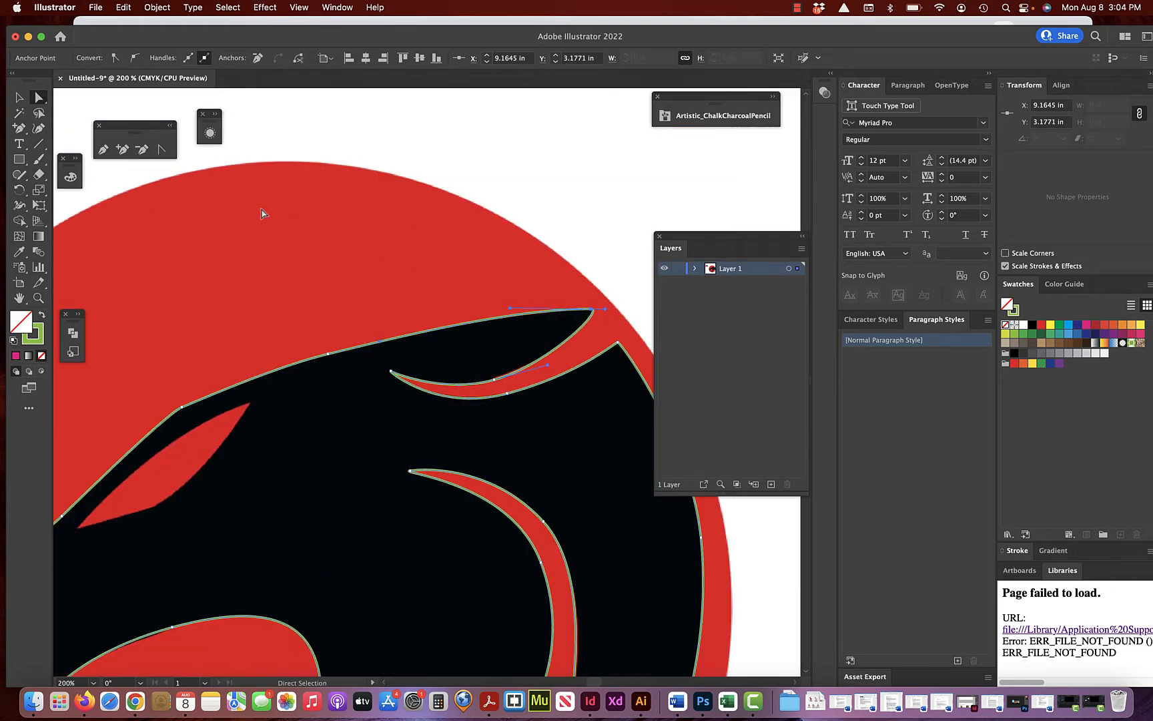
pyautogui.hscroll(-2, 261, 213)
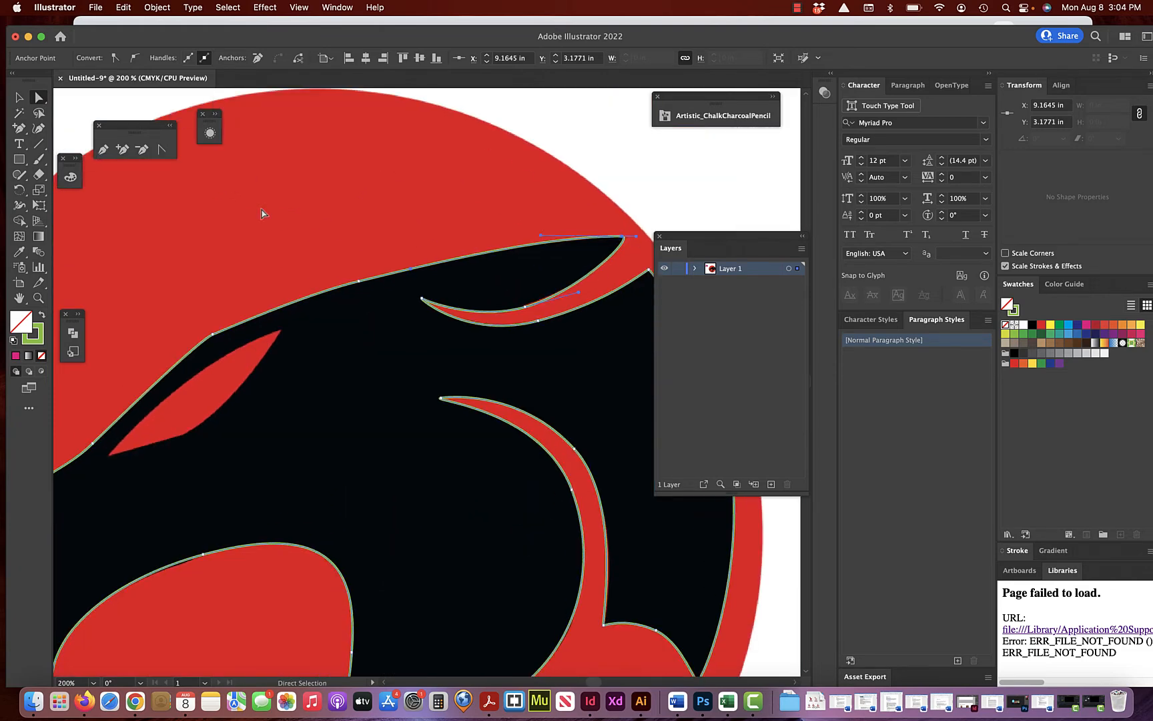
# - Trace the red eye with a closed four-anchor Pen path, curving its upper and lower edges, and deselect it
pyautogui.click(104, 151)
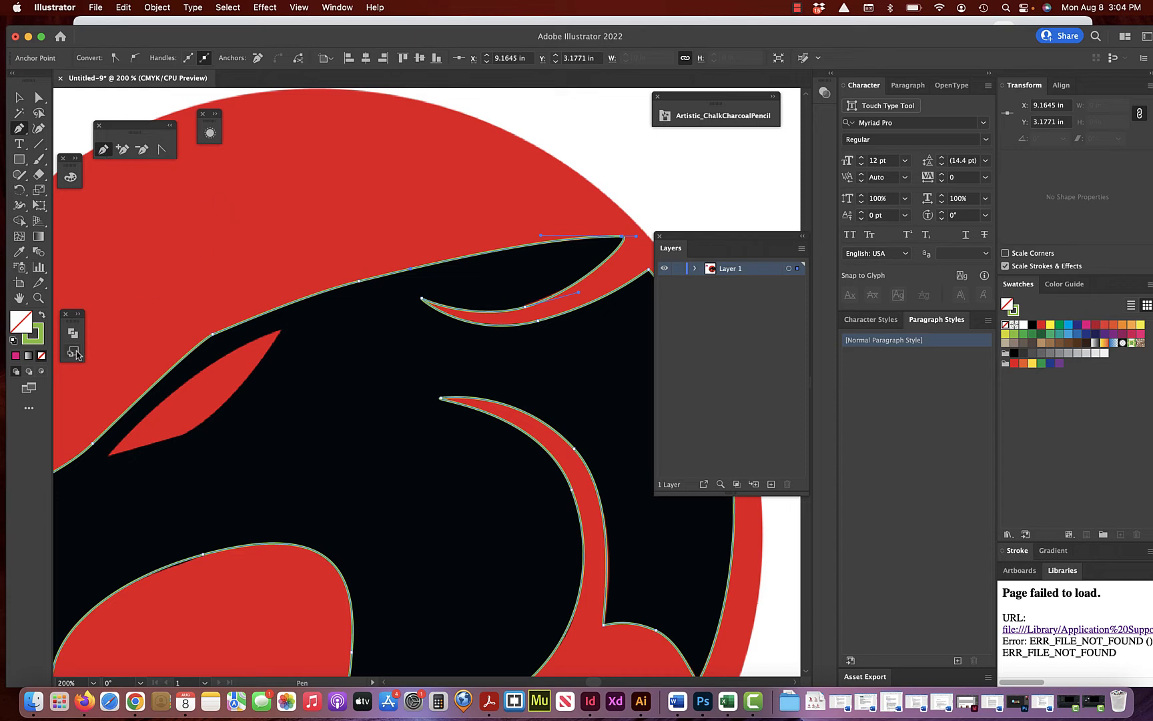
pyautogui.scroll(-5, 204, 409)
pyautogui.hscroll(-4, 204, 408)
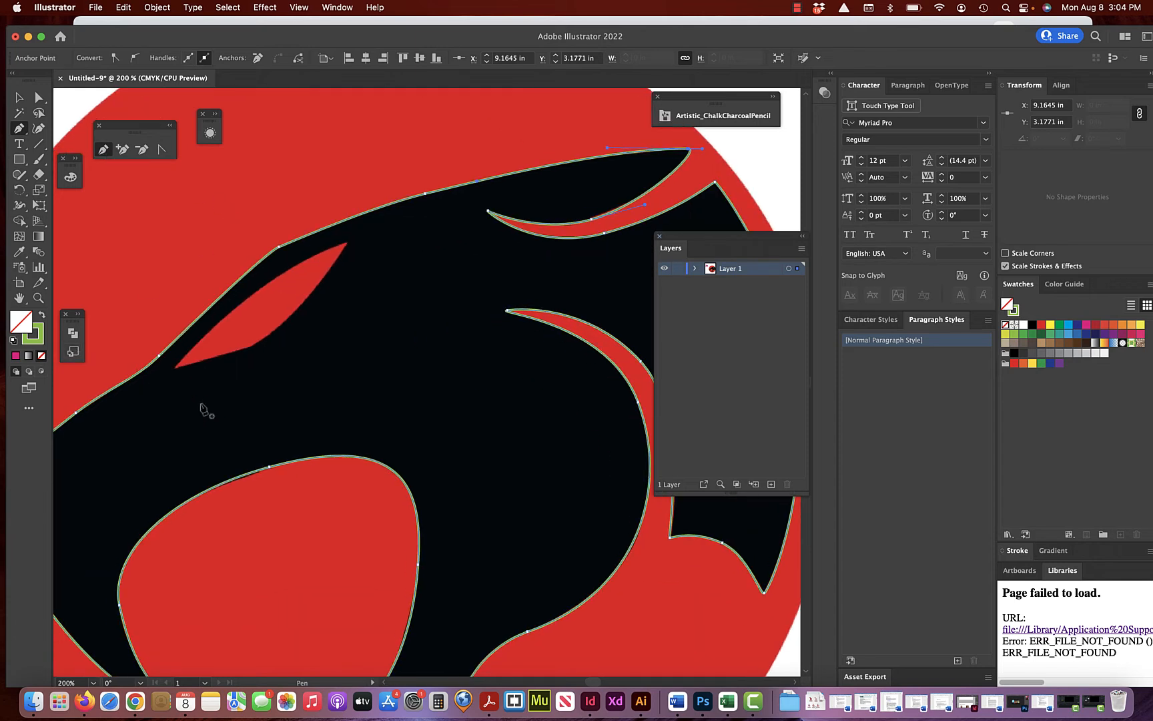
pyautogui.click(176, 368)
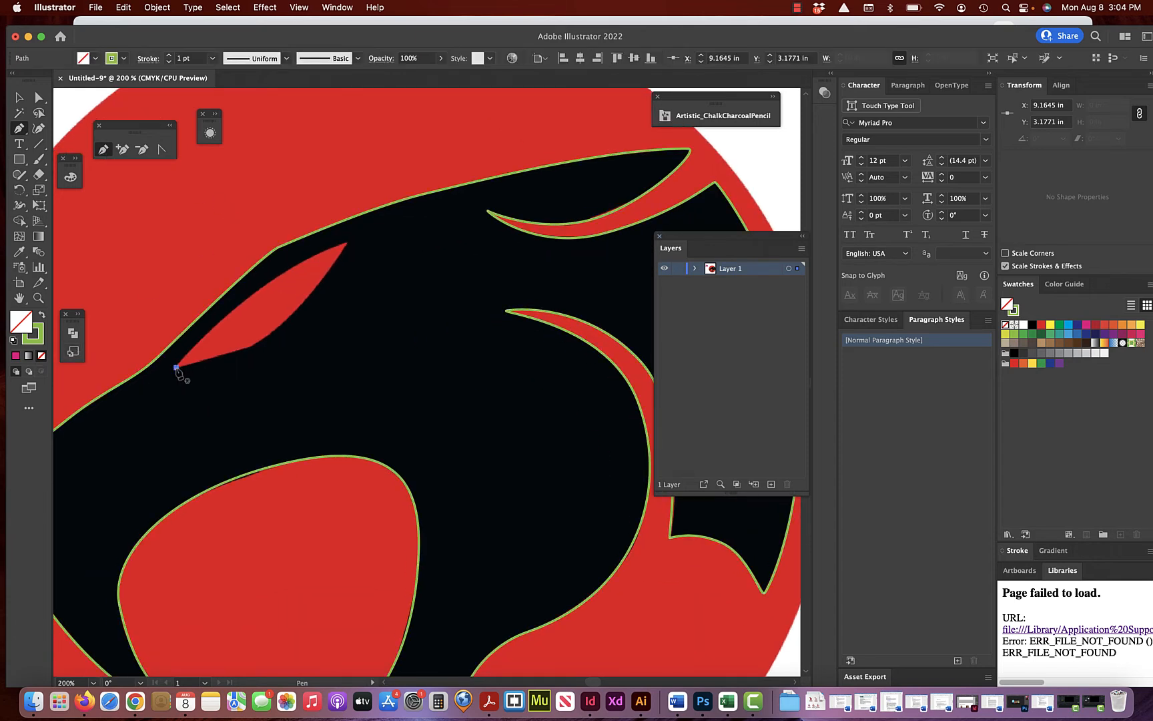
pyautogui.moveTo(262, 286); pyautogui.dragTo(292, 272)
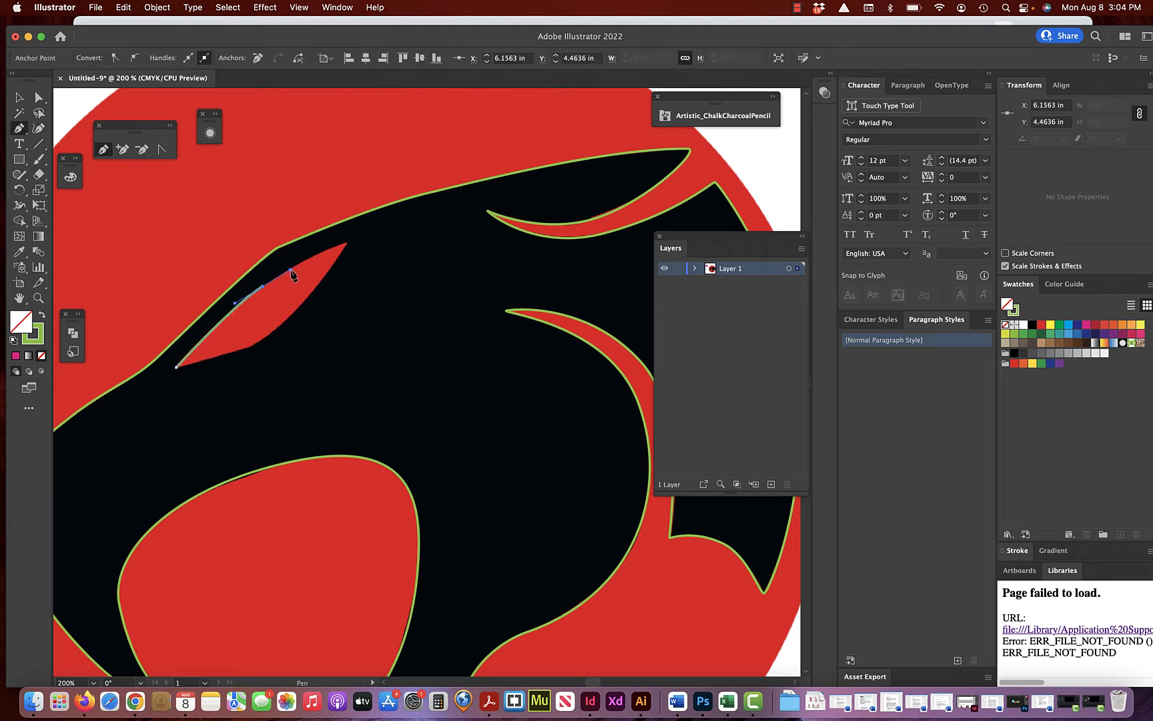
pyautogui.click(345, 245)
pyautogui.moveTo(346, 244); pyautogui.dragTo(352, 251)
pyautogui.moveTo(251, 347); pyautogui.dragTo(220, 358)
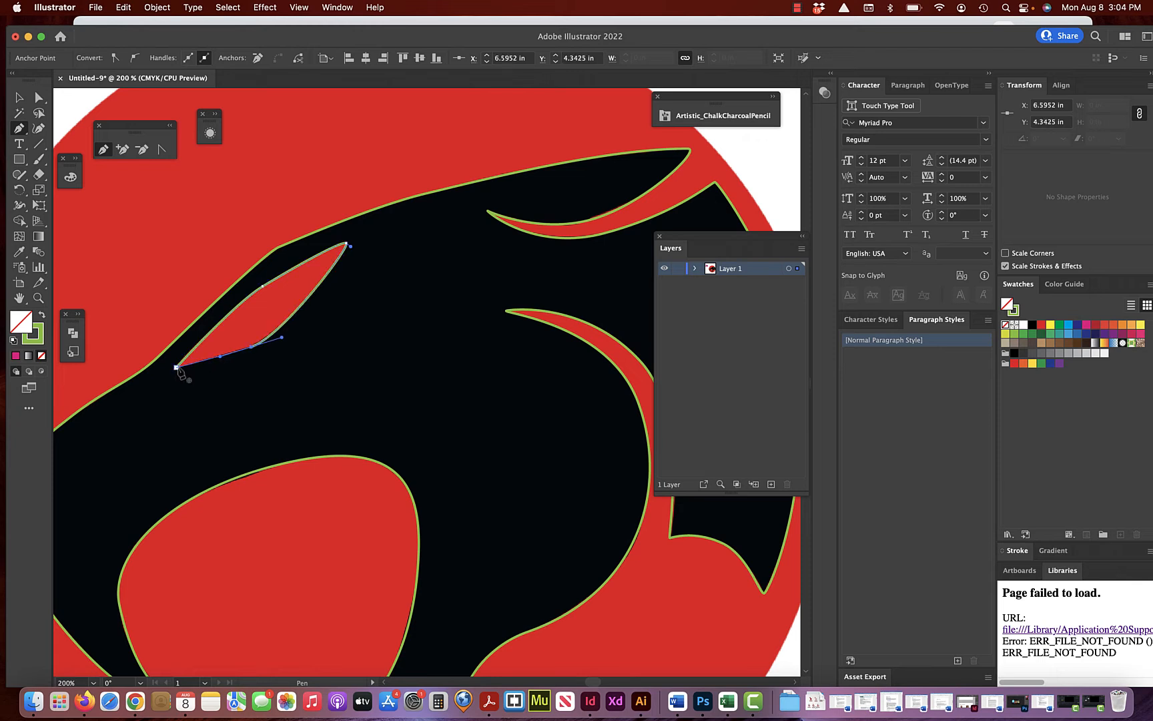
pyautogui.click(177, 368)
pyautogui.click(40, 98)
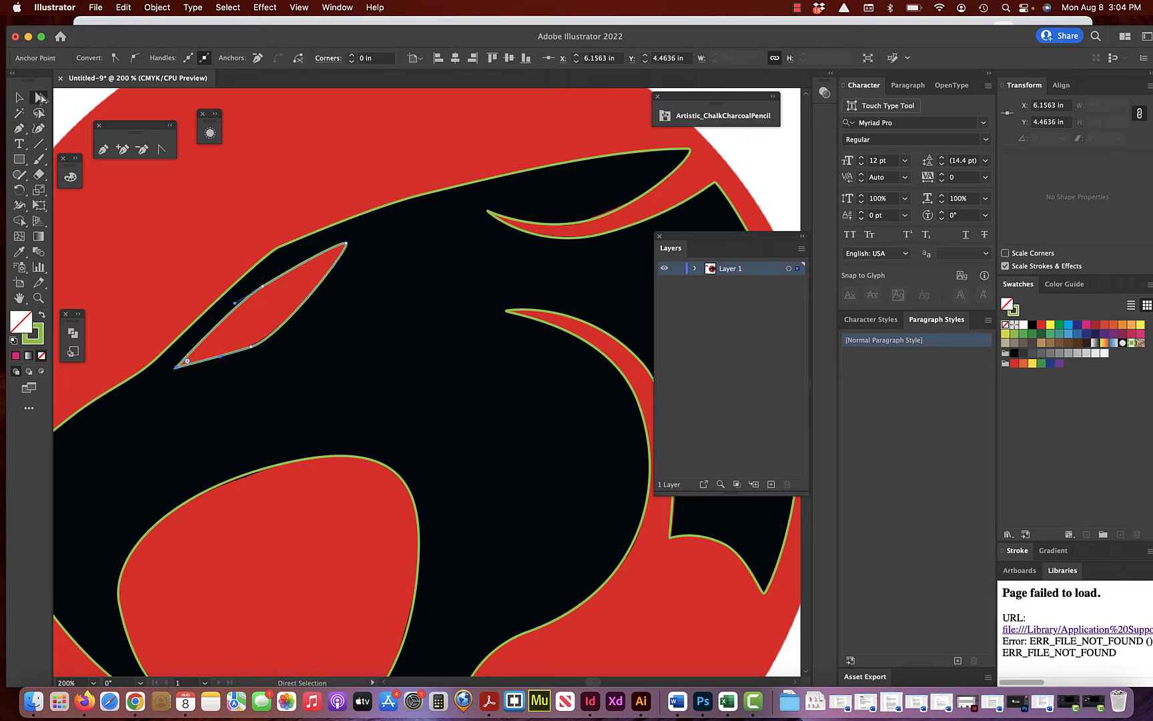
pyautogui.click(177, 262)
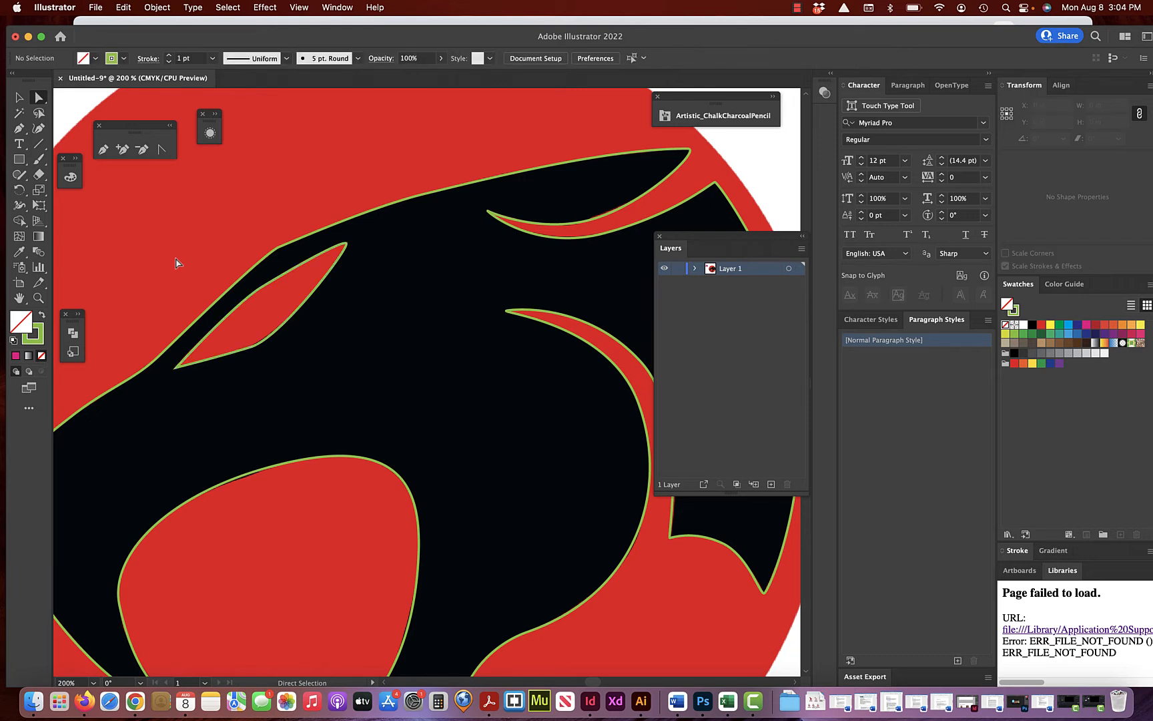
# - Select the anchor at the eye's front corner and round that corner to a radius of 0.0041 in
pyautogui.hscroll(-5, 177, 263)
pyautogui.scroll(-3, 176, 262)
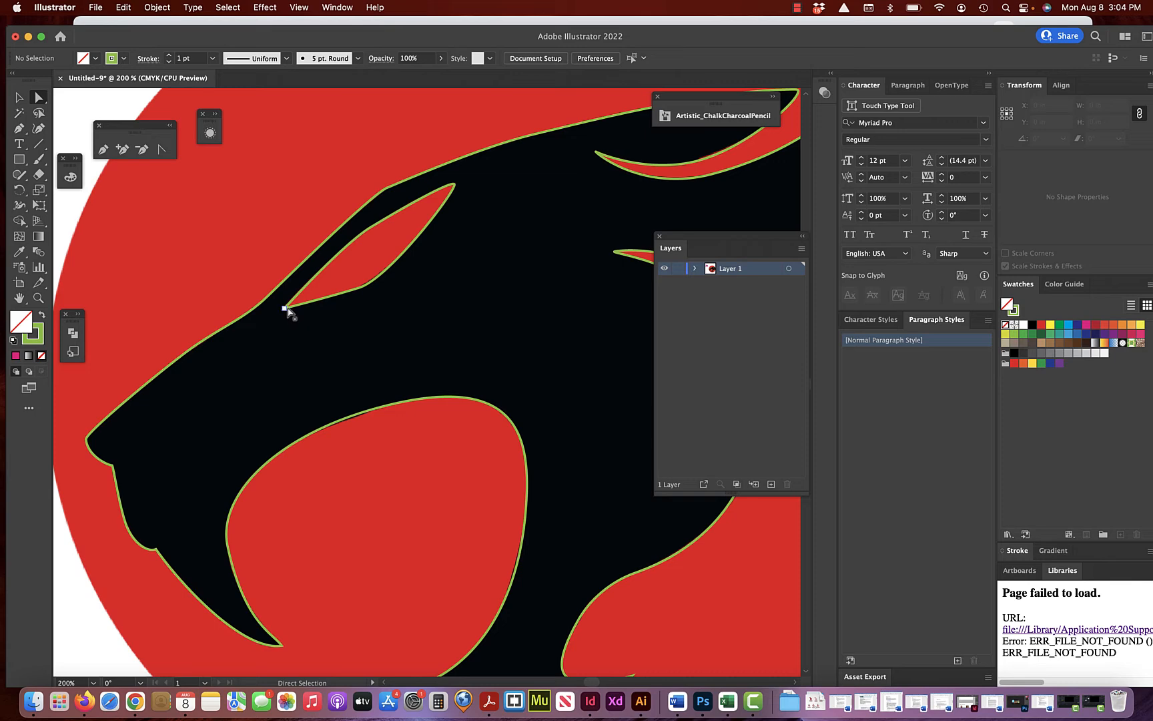
pyautogui.click(286, 309)
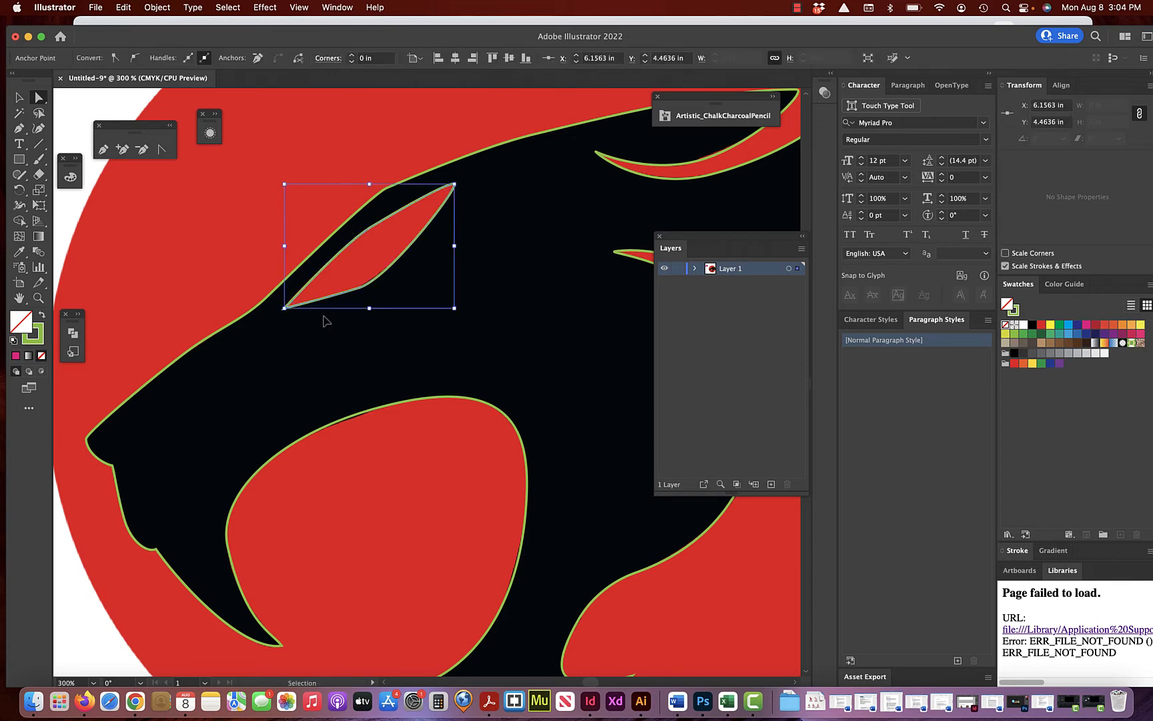
pyautogui.press('super+equal')
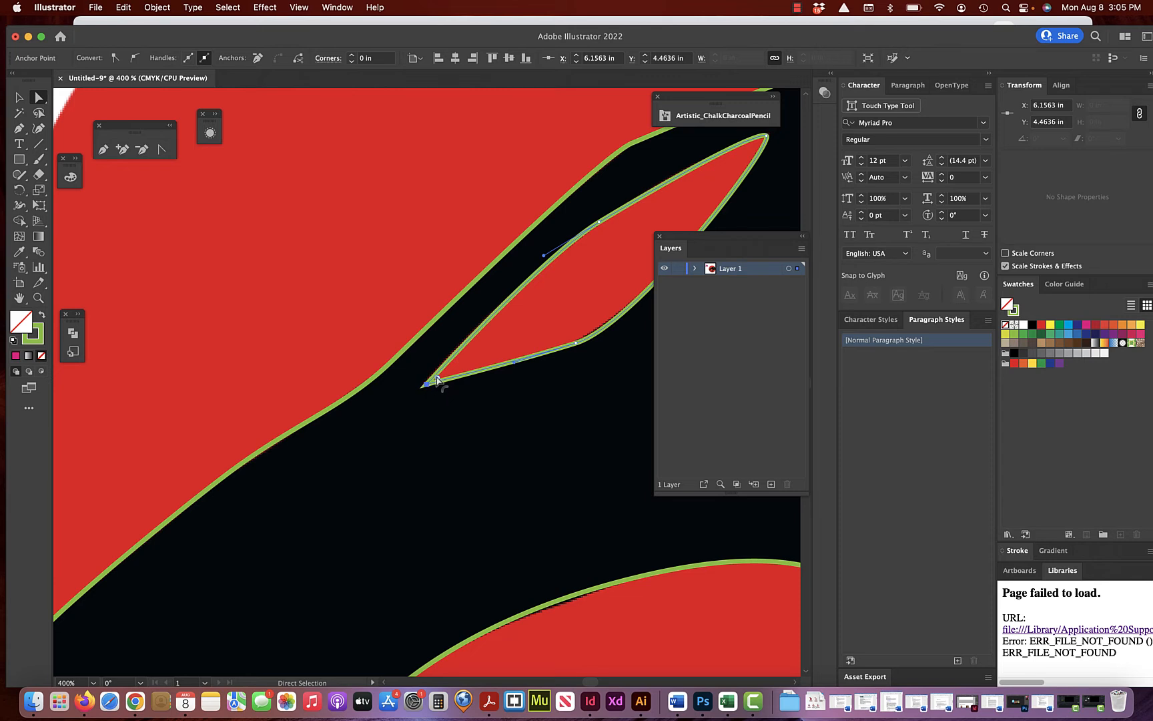
pyautogui.press('super+equal')
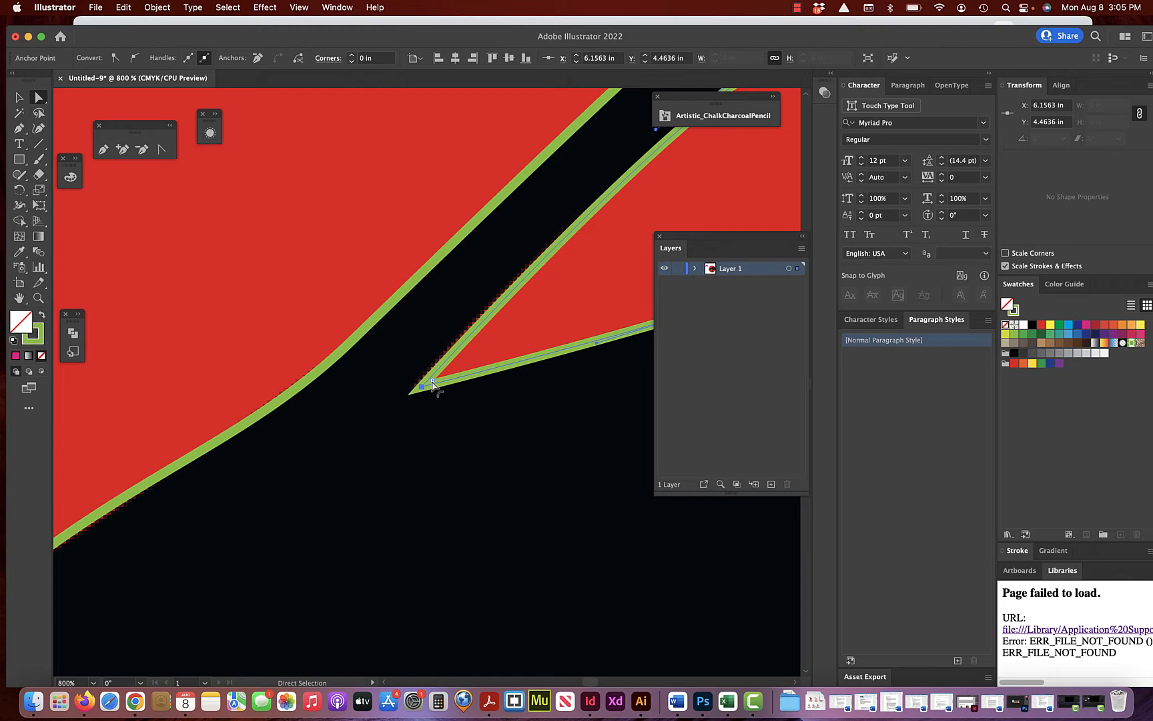
pyautogui.moveTo(433, 384); pyautogui.dragTo(431, 385)
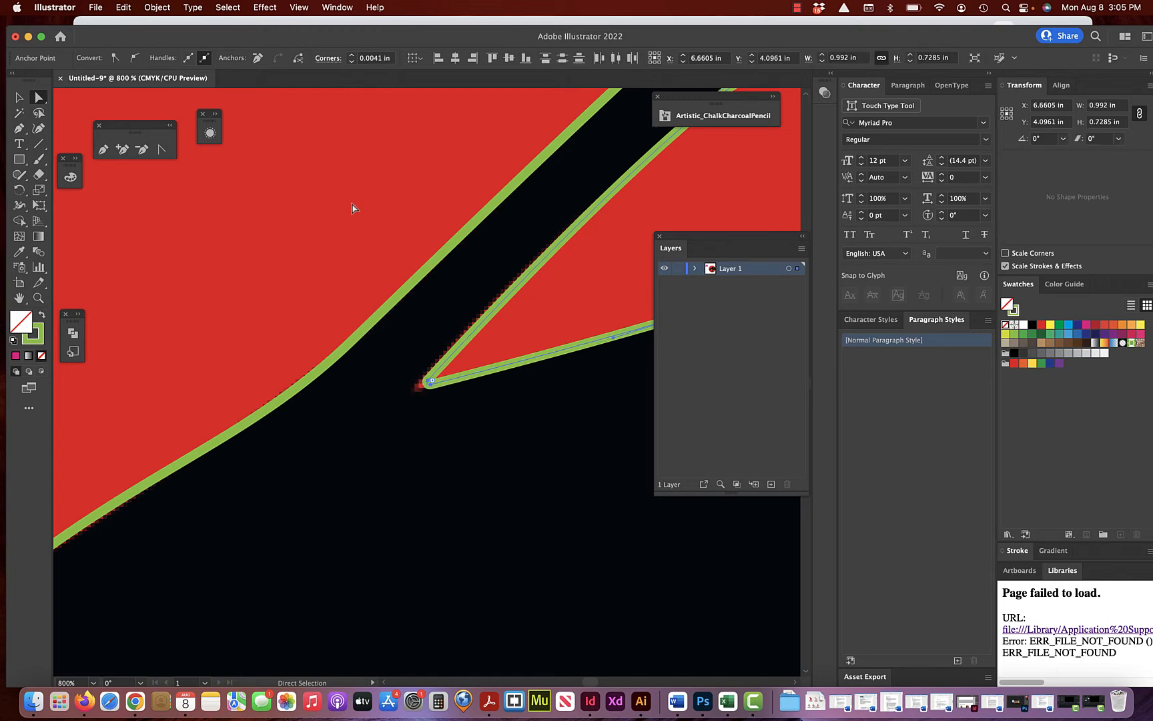
# - Try corner radii of 0, 0.1199 and 0.006 in on the eye's front corner
pyautogui.click(352, 62)
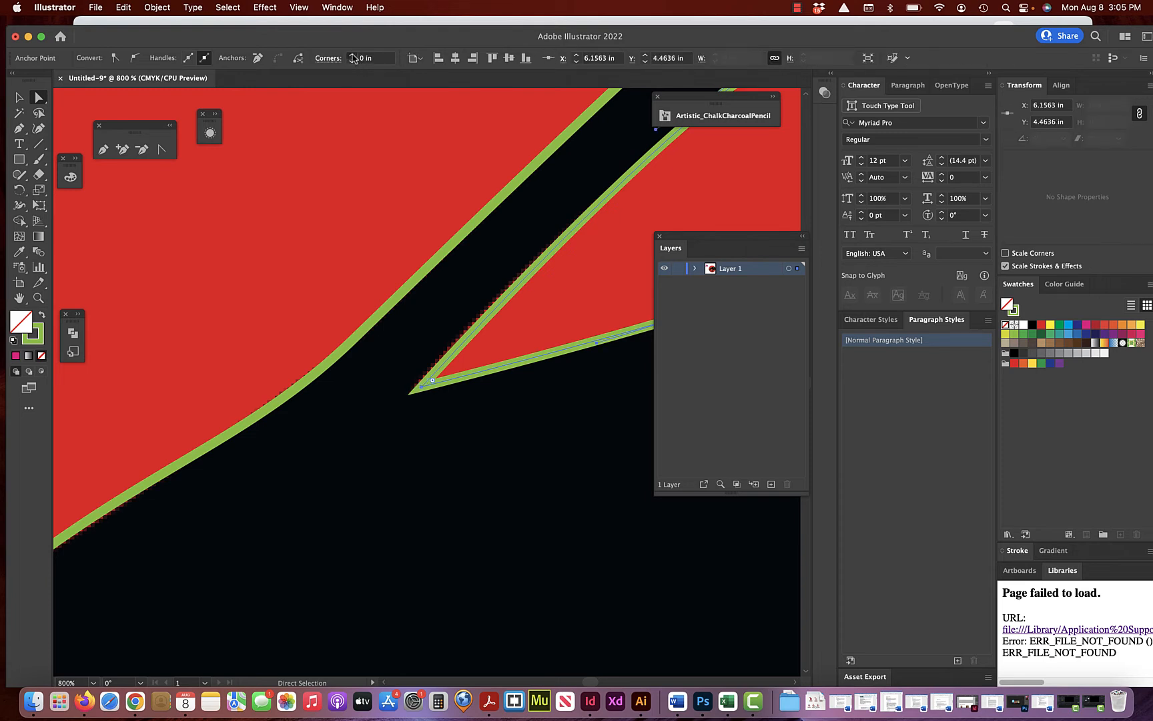
pyautogui.click(354, 57)
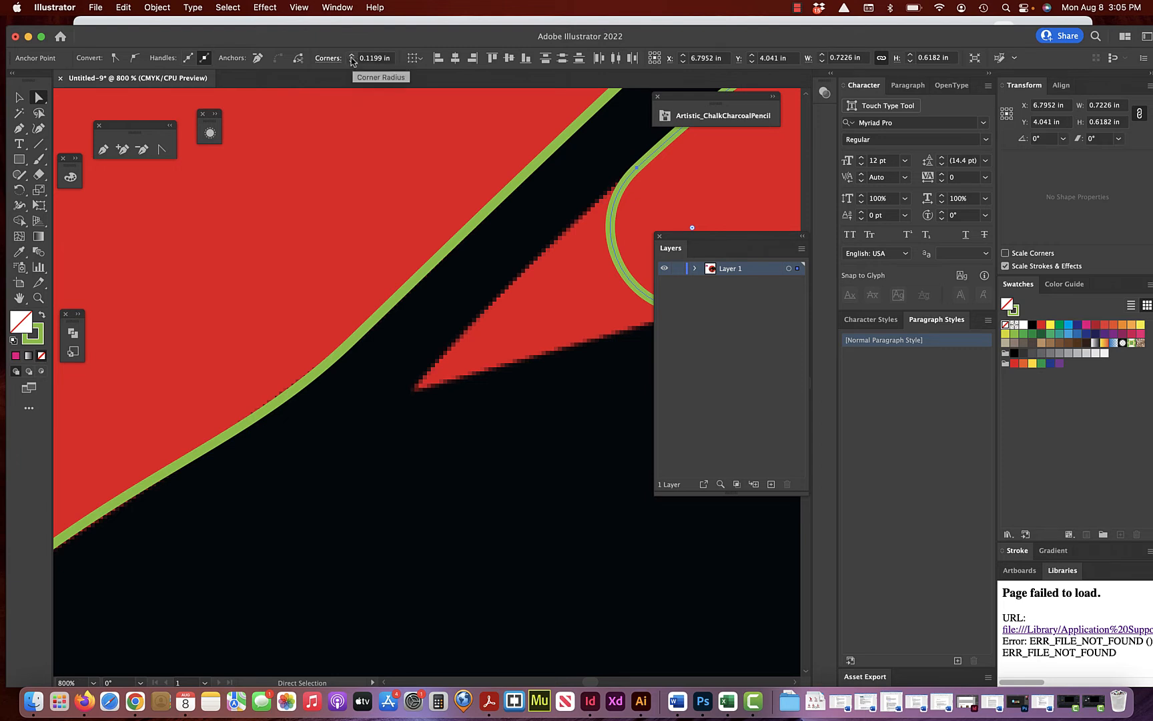
pyautogui.click(352, 61)
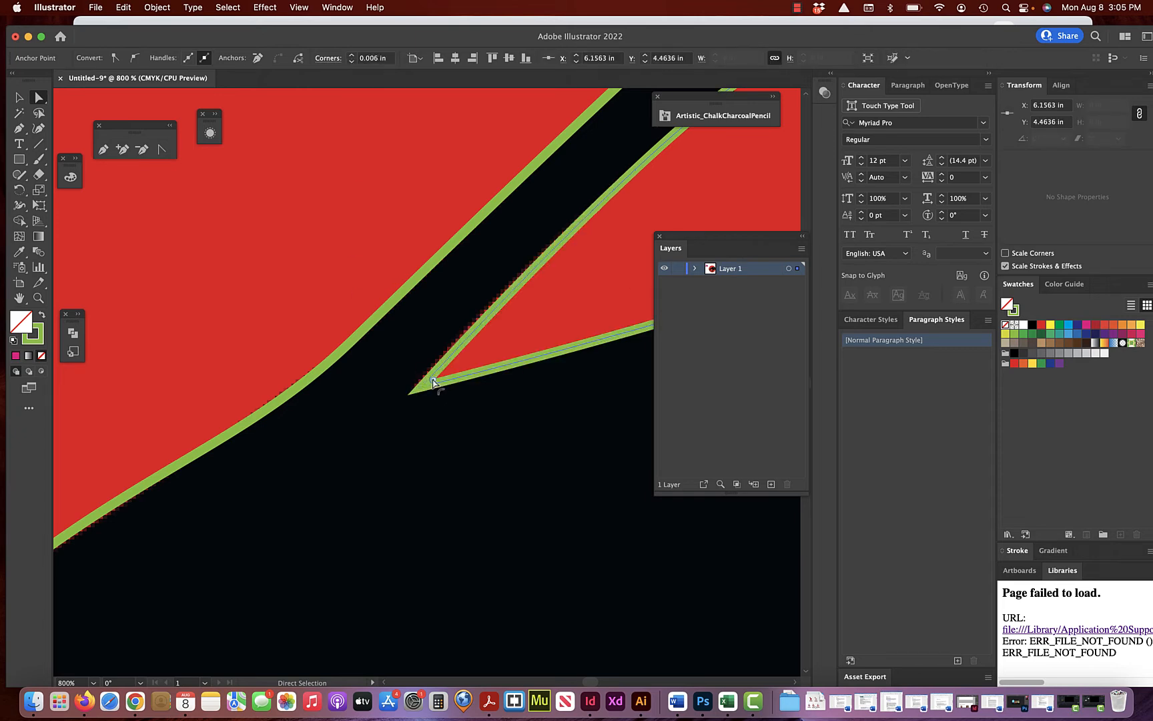
# - Round the eye's front corner to a radius of 0.0047 in and deselect the eye path
pyautogui.moveTo(431, 386); pyautogui.dragTo(420, 396)
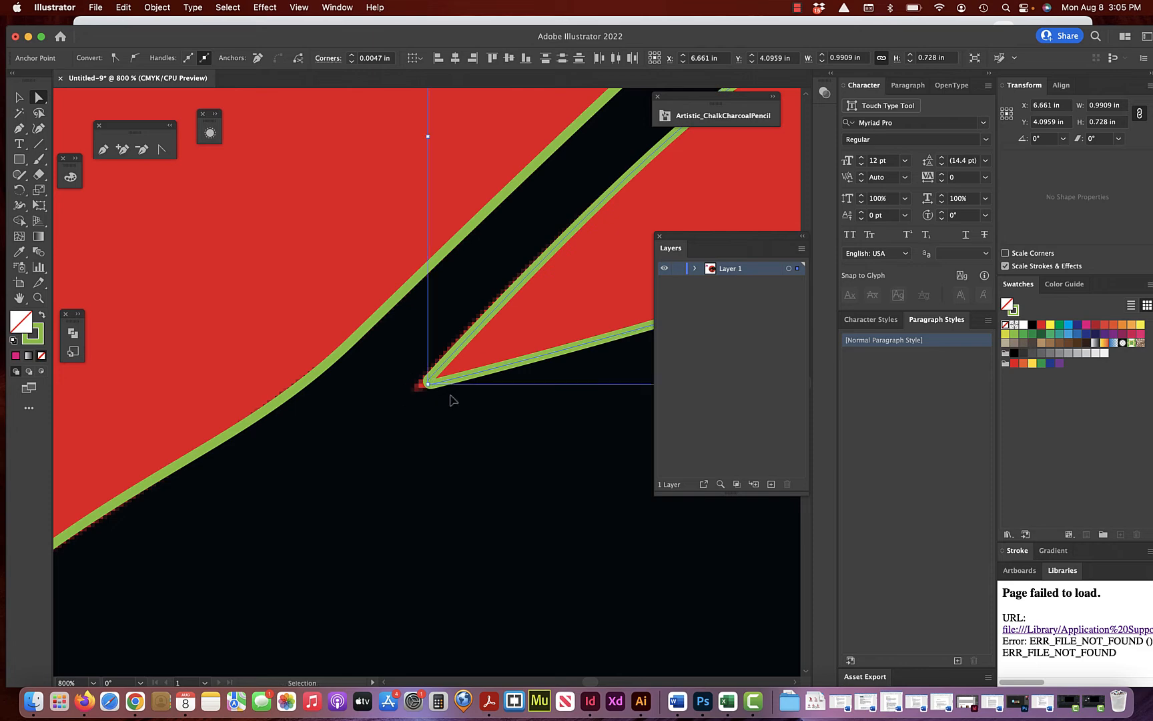
pyautogui.press('super+minus')
pyautogui.press('super+minus')
pyautogui.press('super+minus')
pyautogui.press('super+minus')
pyautogui.press('super+minus')
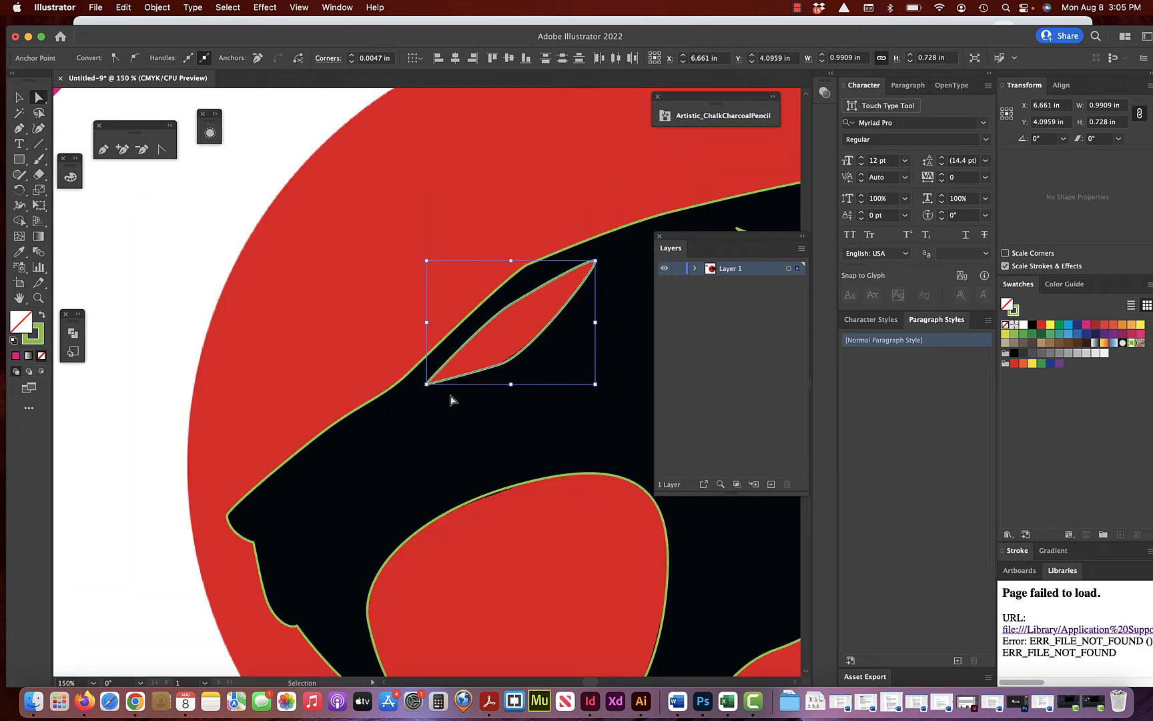
pyautogui.hscroll(10, 382, 372)
pyautogui.scroll(-4, 382, 372)
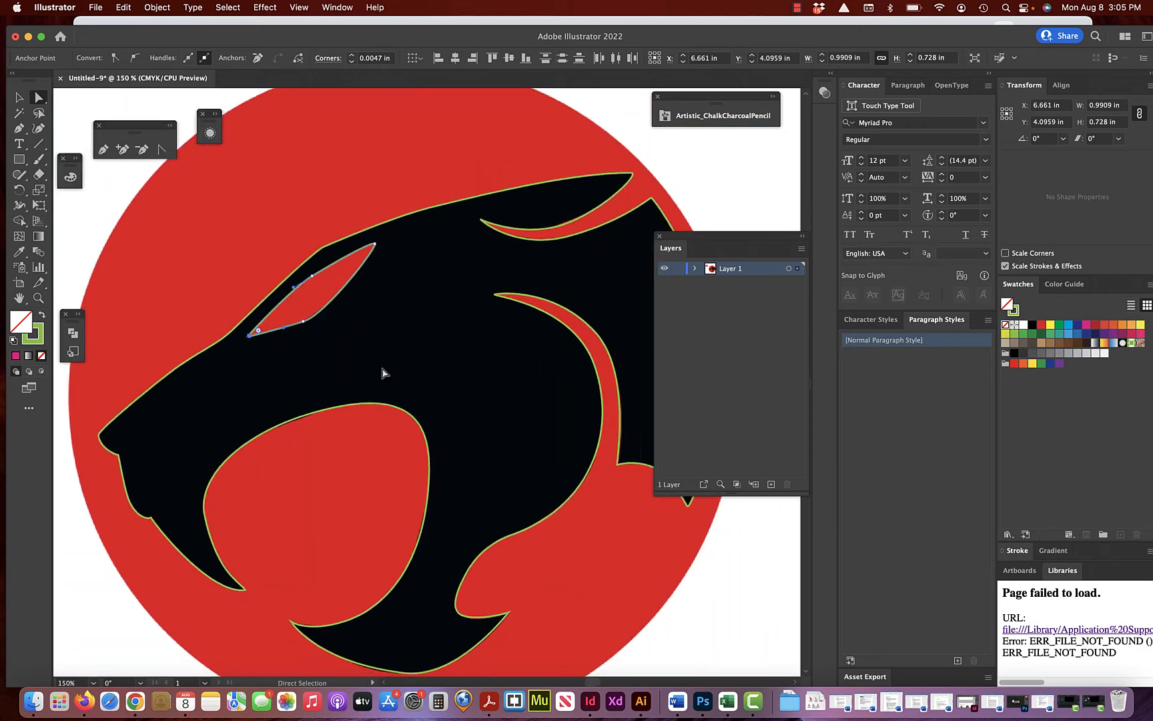
pyautogui.click(636, 593)
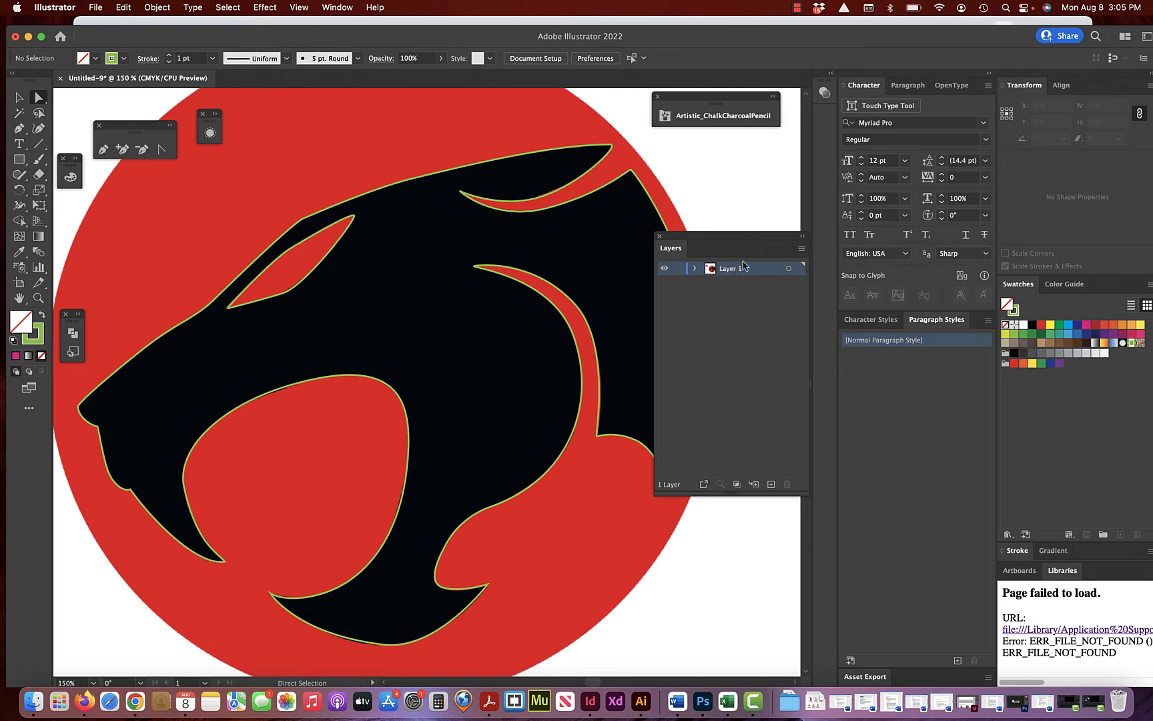
pyautogui.press('super+minus')
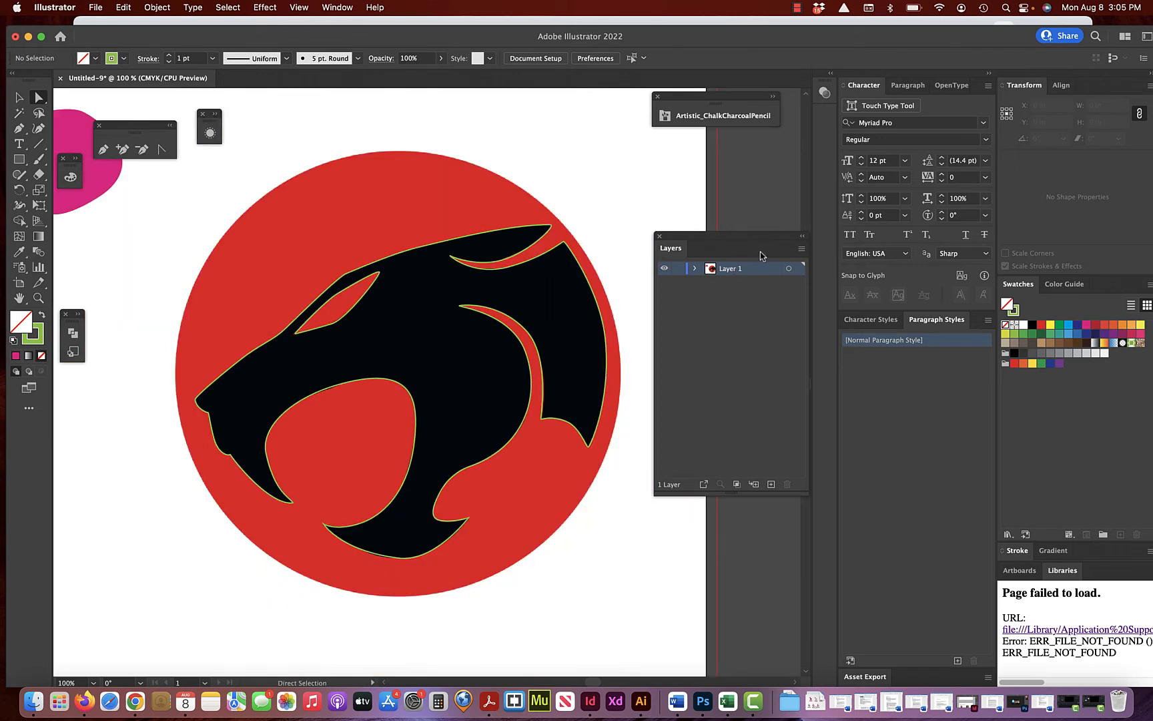
# - Draw an unfilled green circle over the red disc, scale it to about 5.23 in across to match the disc's edge, and deselect it
pyautogui.click(16, 161)
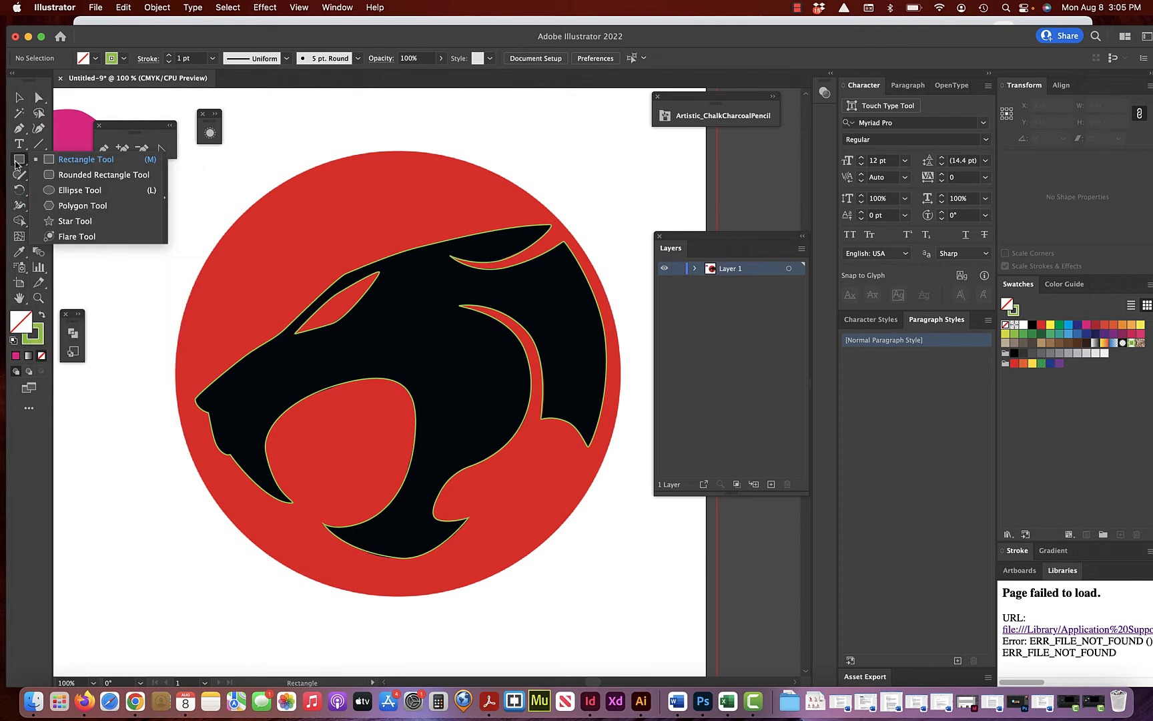
pyautogui.click(79, 190)
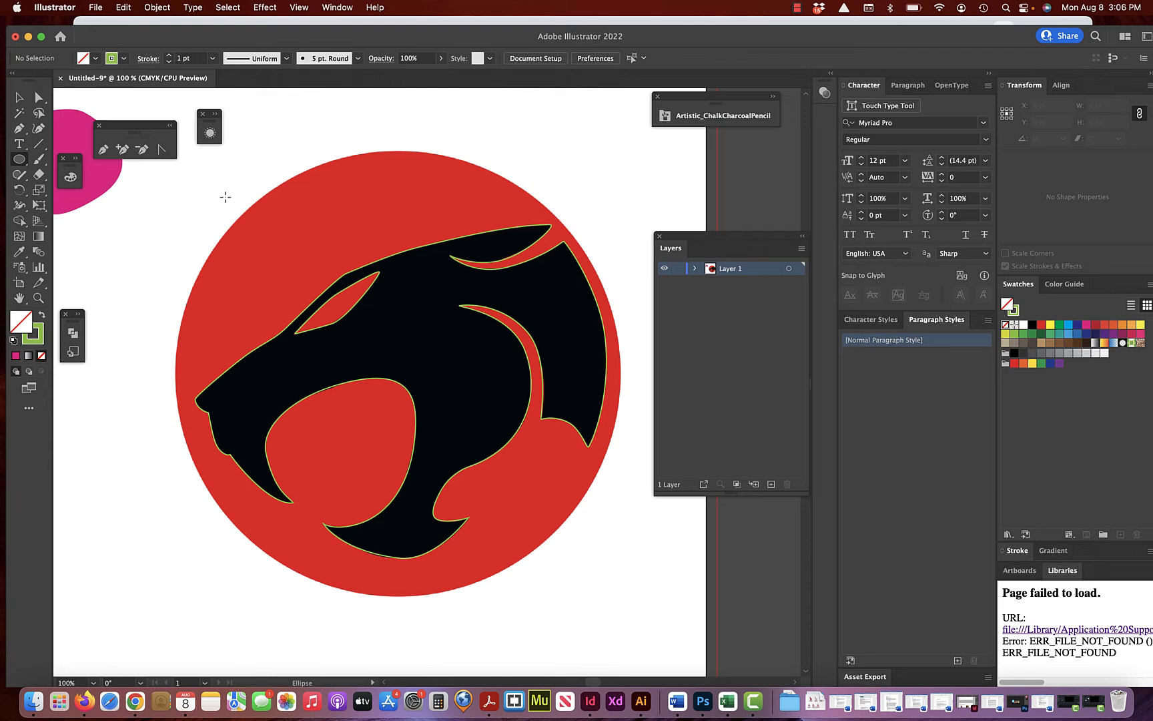
pyautogui.moveTo(203, 183); pyautogui.dragTo(614, 594)
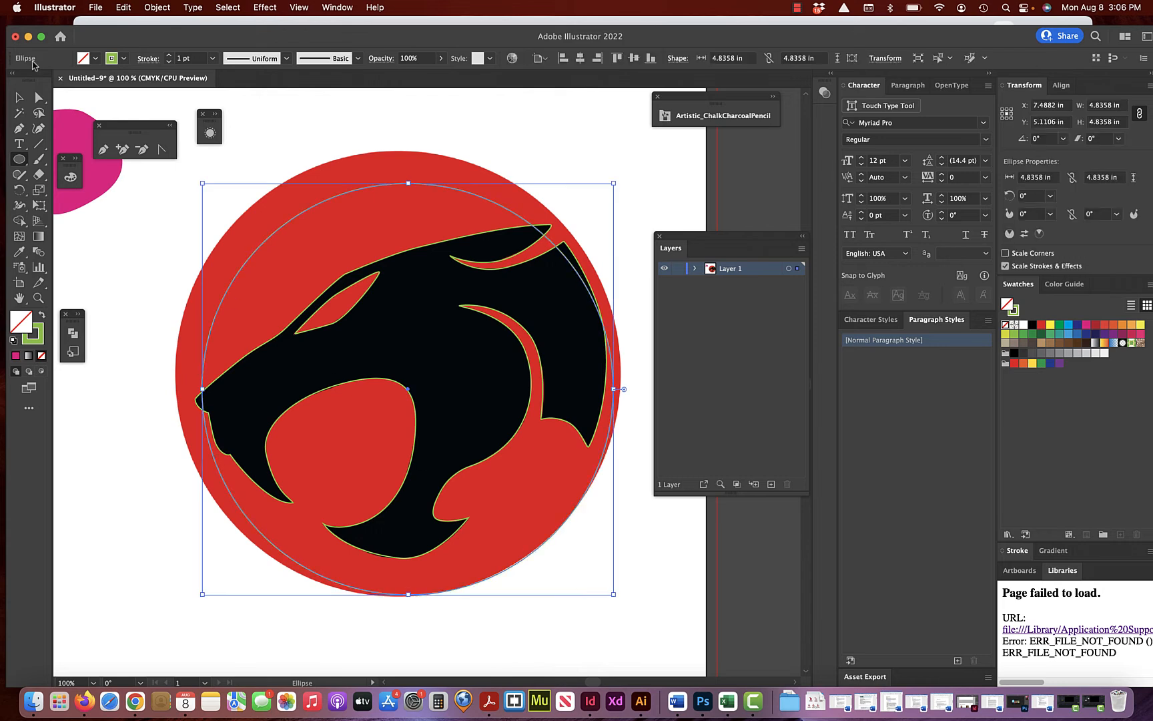
pyautogui.click(20, 97)
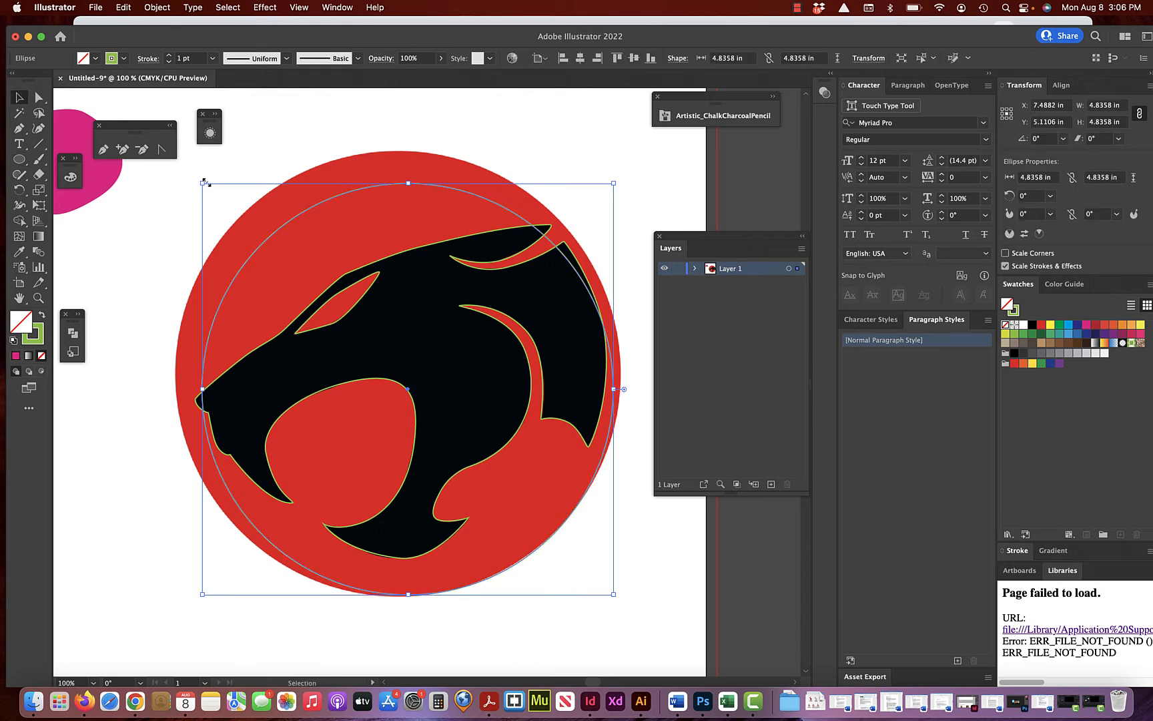
pyautogui.moveTo(202, 182); pyautogui.dragTo(170, 159)
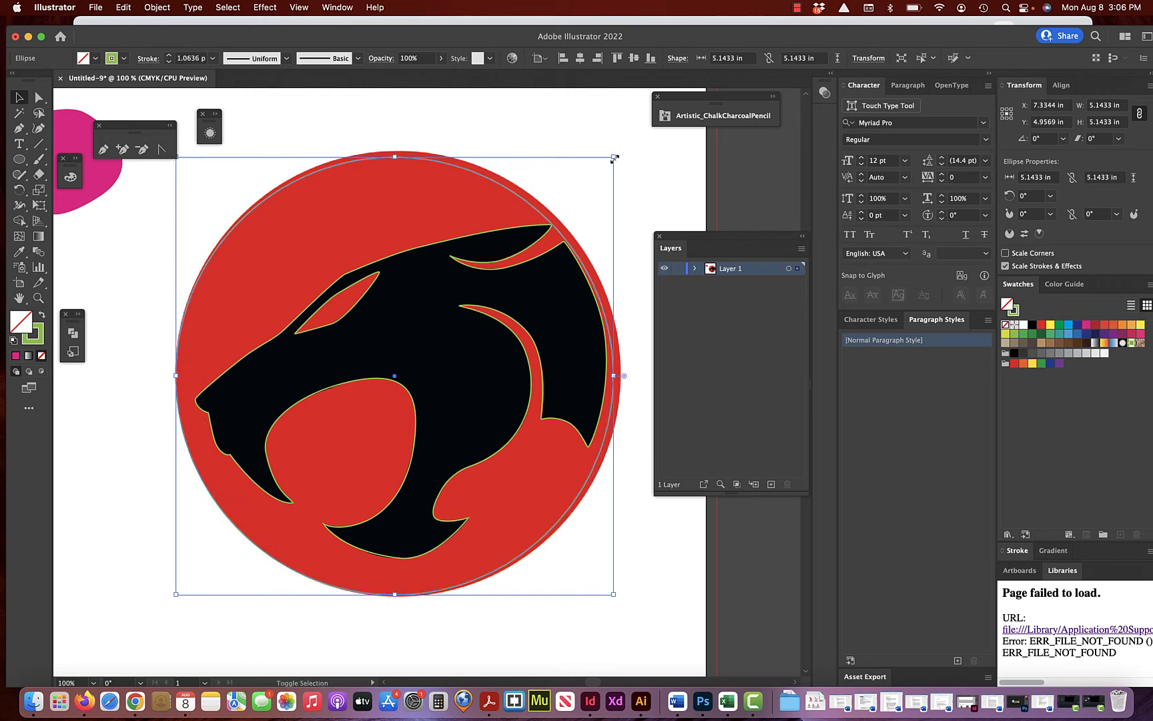
pyautogui.moveTo(613, 157); pyautogui.dragTo(628, 150)
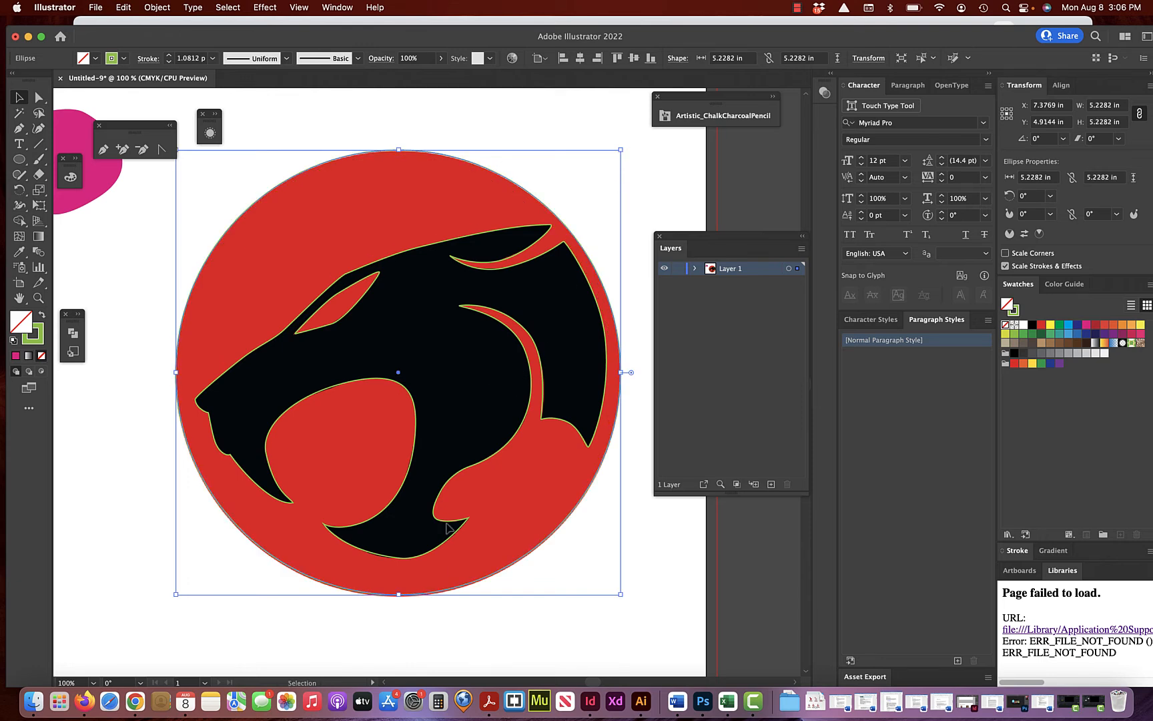
pyautogui.click(142, 505)
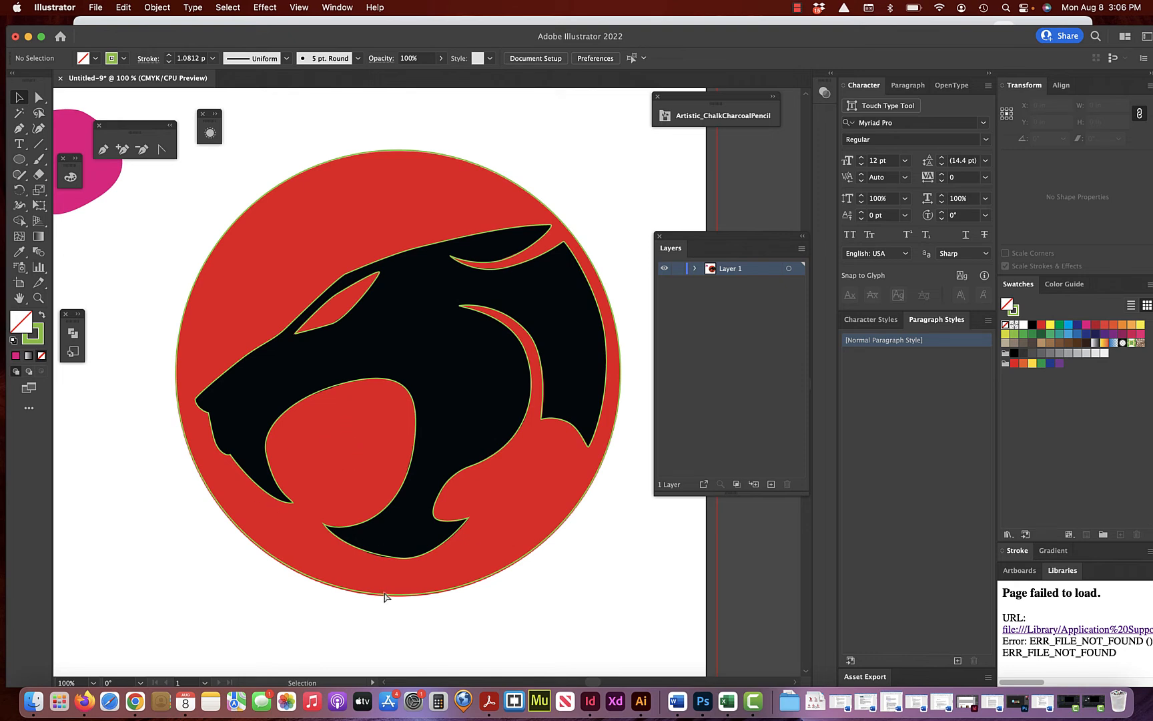
# - Unlock all locked objects in the document and clear the selection
pyautogui.press('super+minus')
pyautogui.press('super+minus')
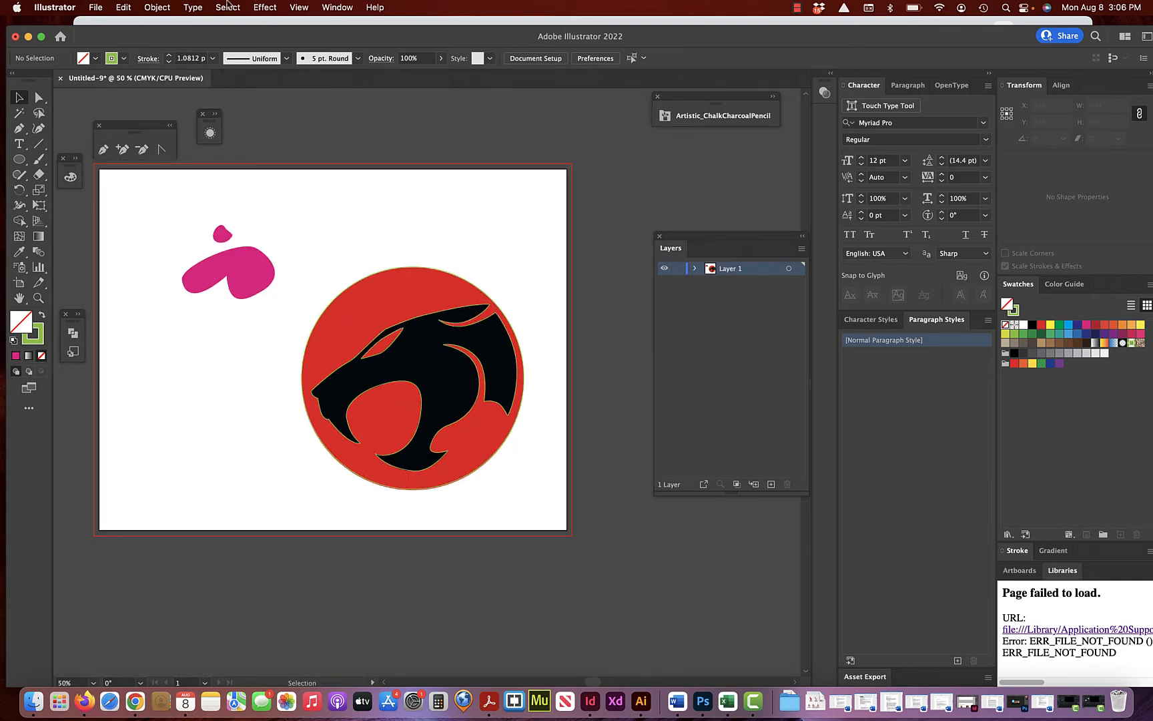
pyautogui.click(163, 9)
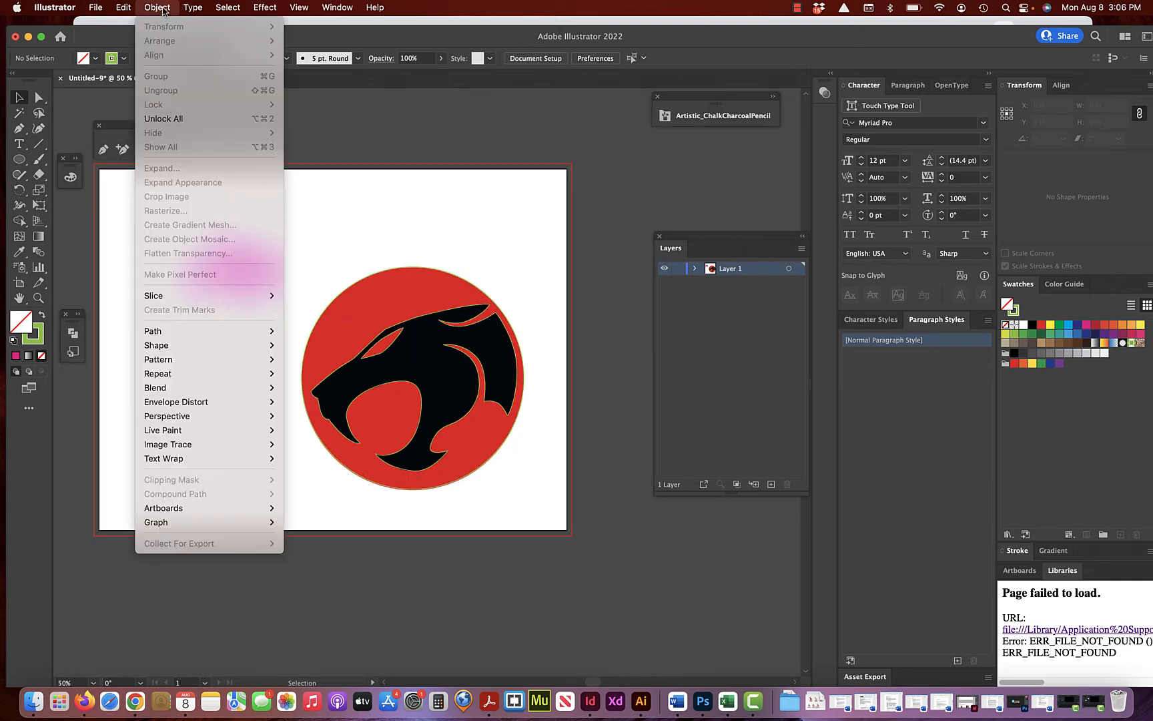
pyautogui.click(190, 120)
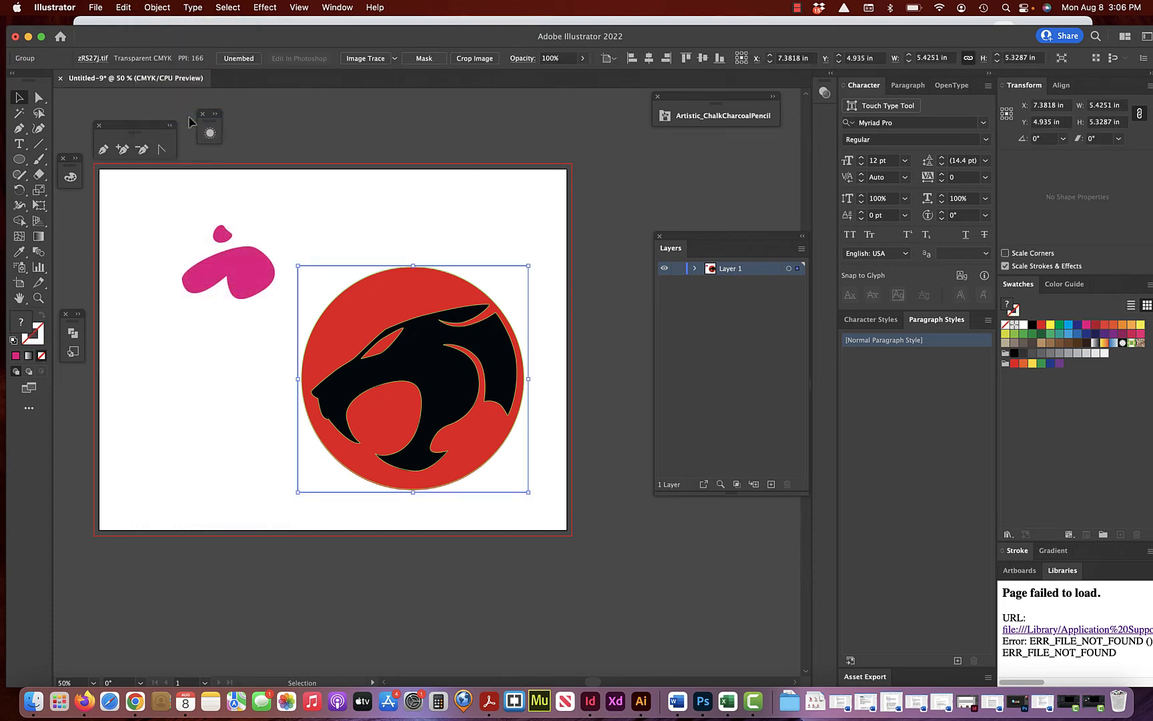
pyautogui.click(386, 264)
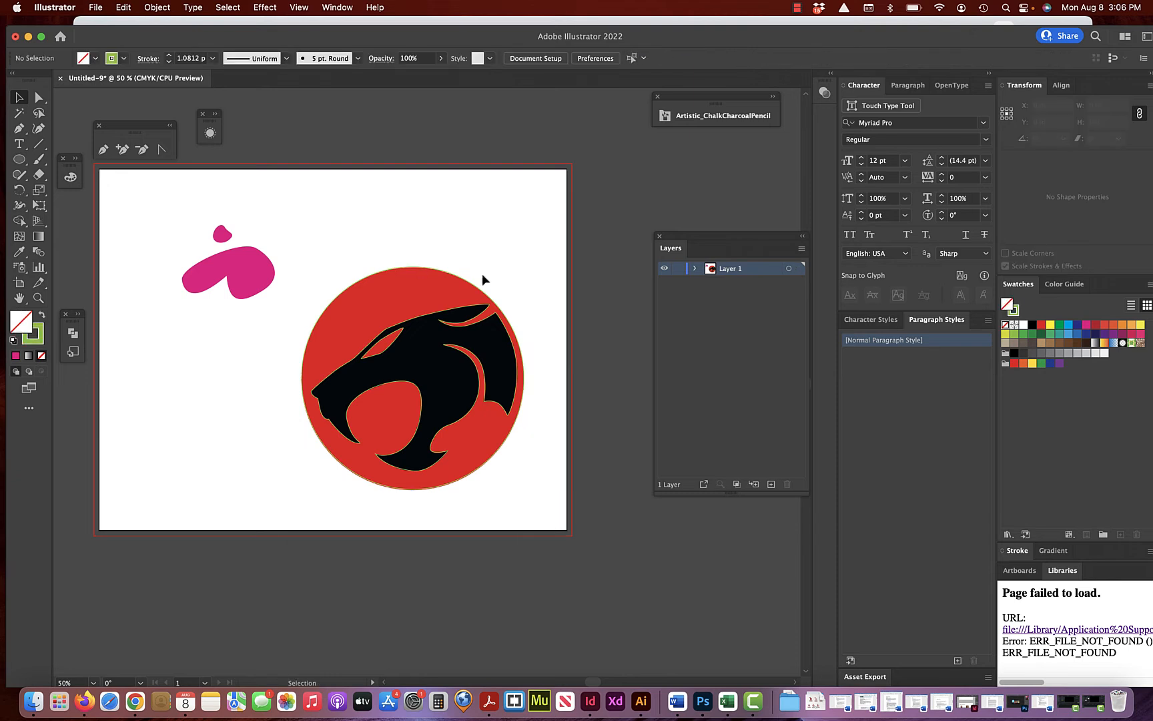
# - Show the contents of Layer 1, unlock the zRS27j image, select it, and collapse the layer again
pyautogui.click(694, 271)
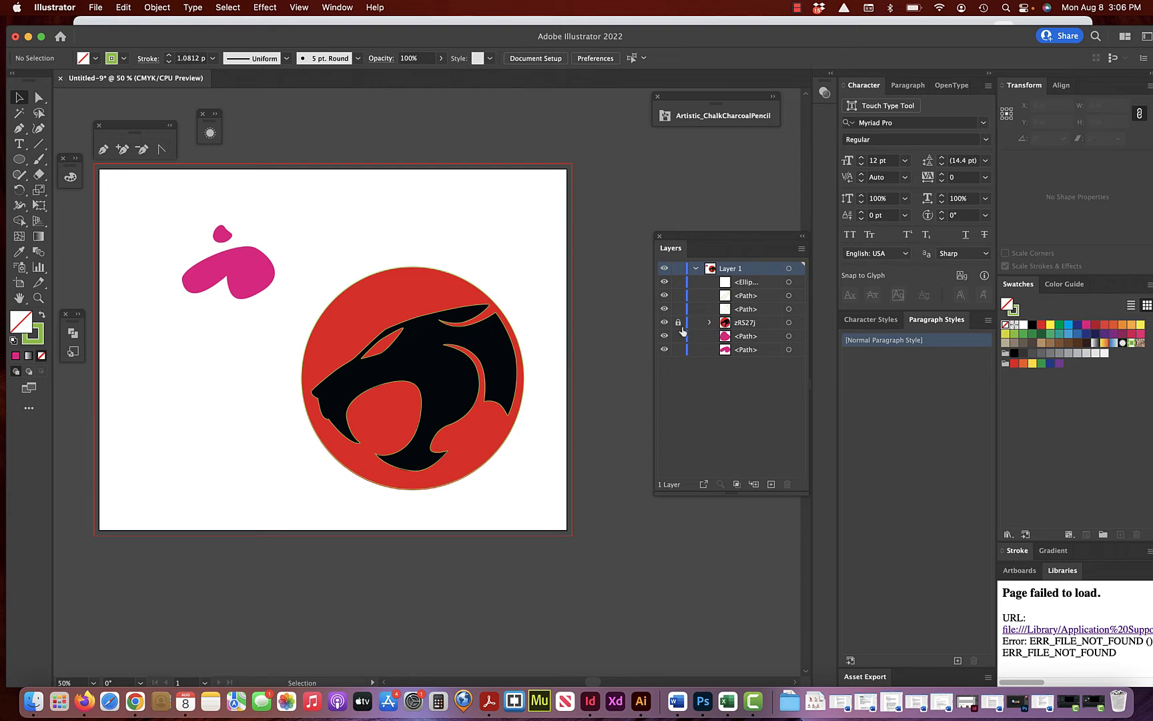
pyautogui.click(679, 324)
pyautogui.click(433, 288)
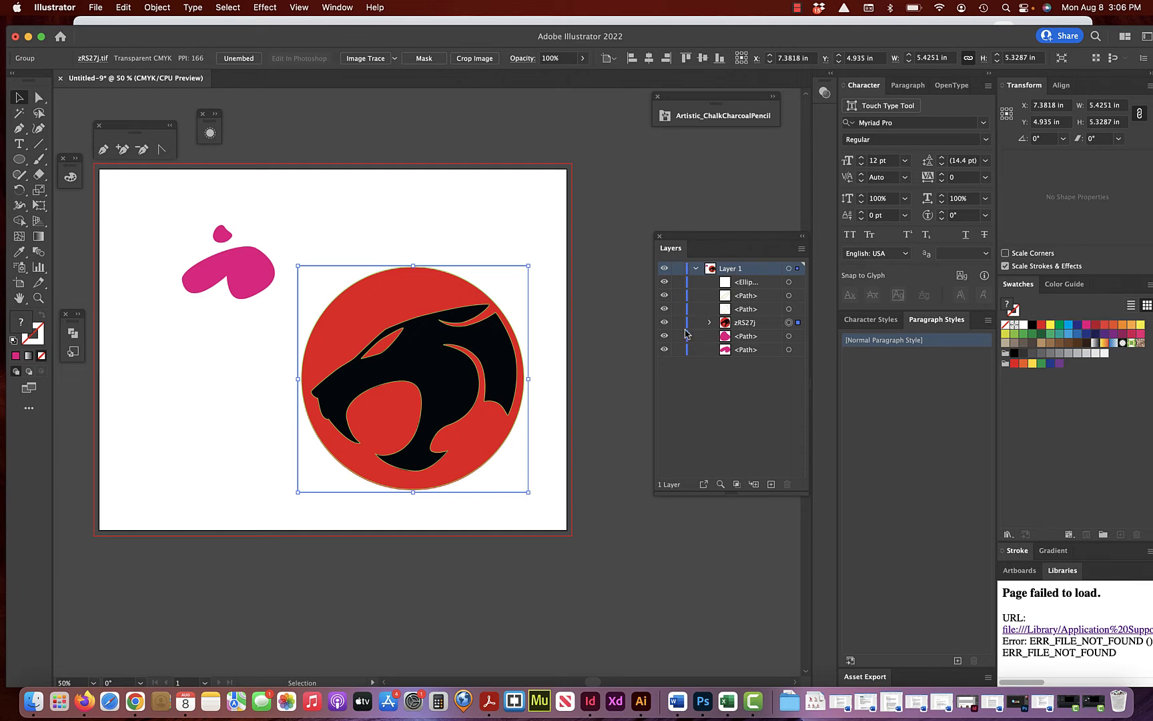
pyautogui.click(696, 269)
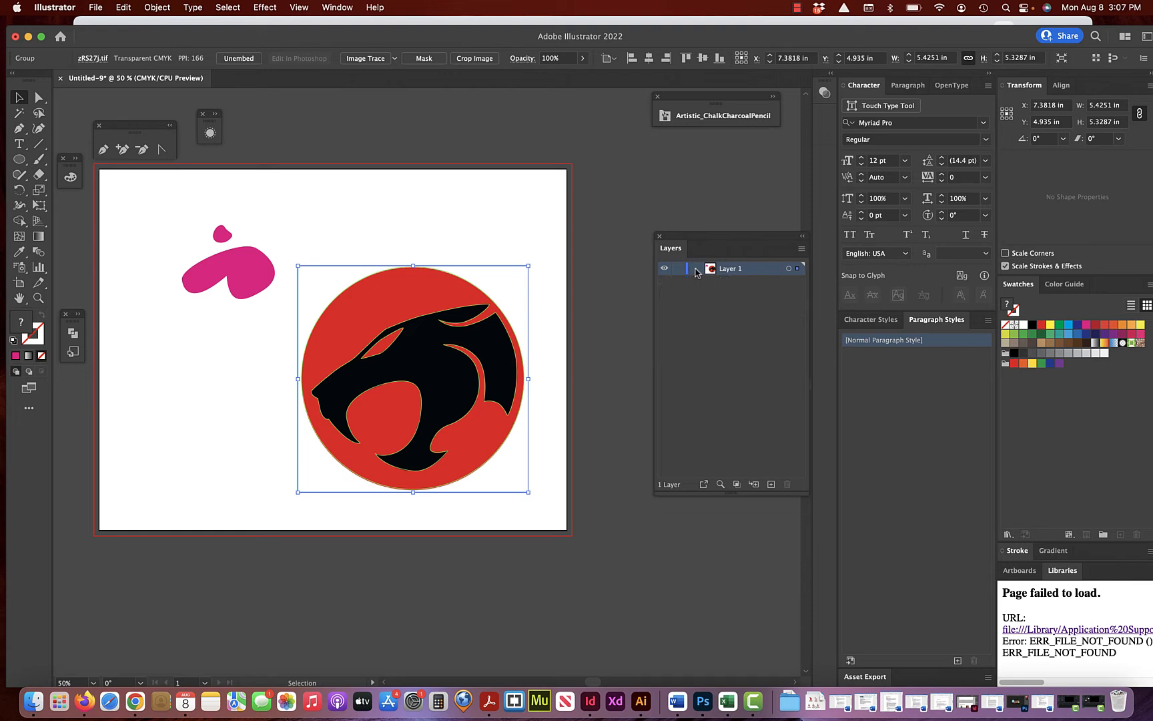
# - Move the original logo image about 5.4 in left, clear of the green outlines, and deselect it
pyautogui.moveTo(364, 303); pyautogui.dragTo(132, 301)
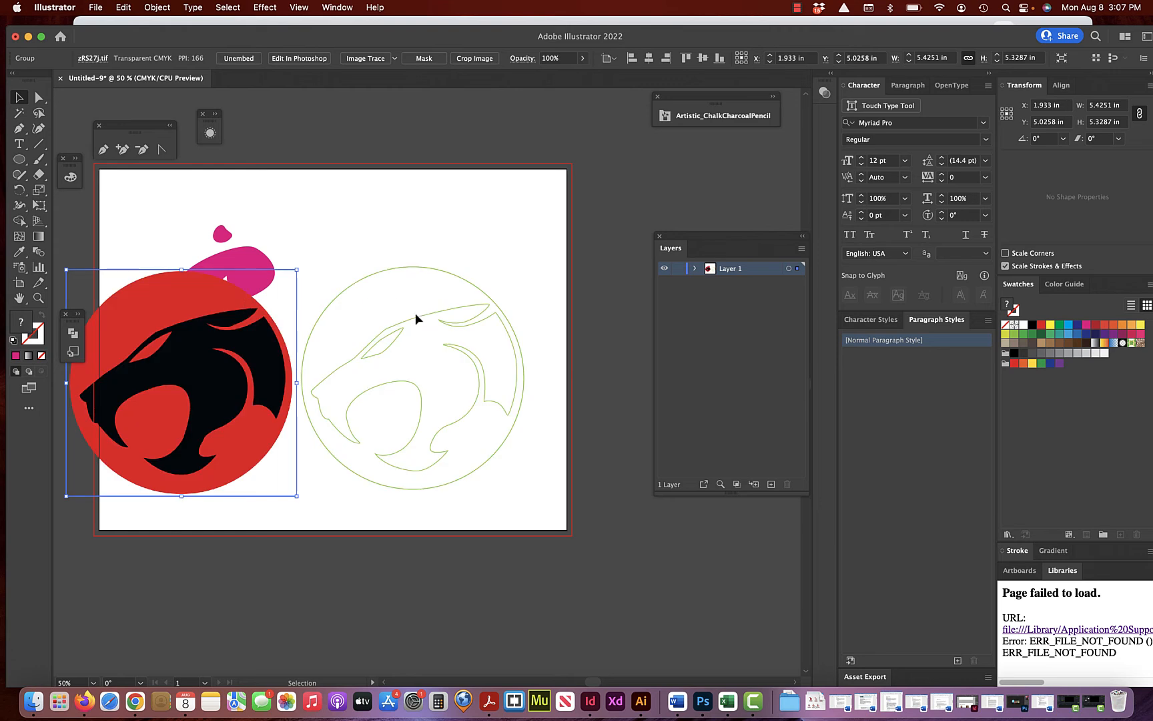
pyautogui.hscroll(-3, 482, 383)
pyautogui.scroll(-2, 482, 383)
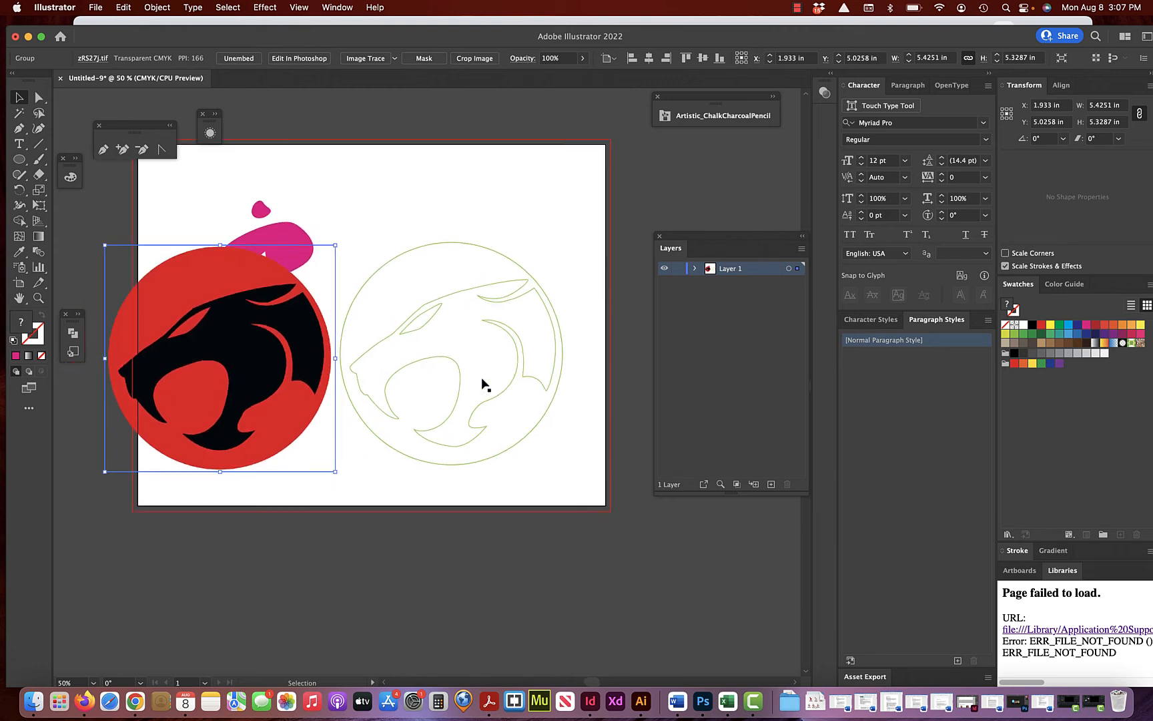
pyautogui.click(510, 192)
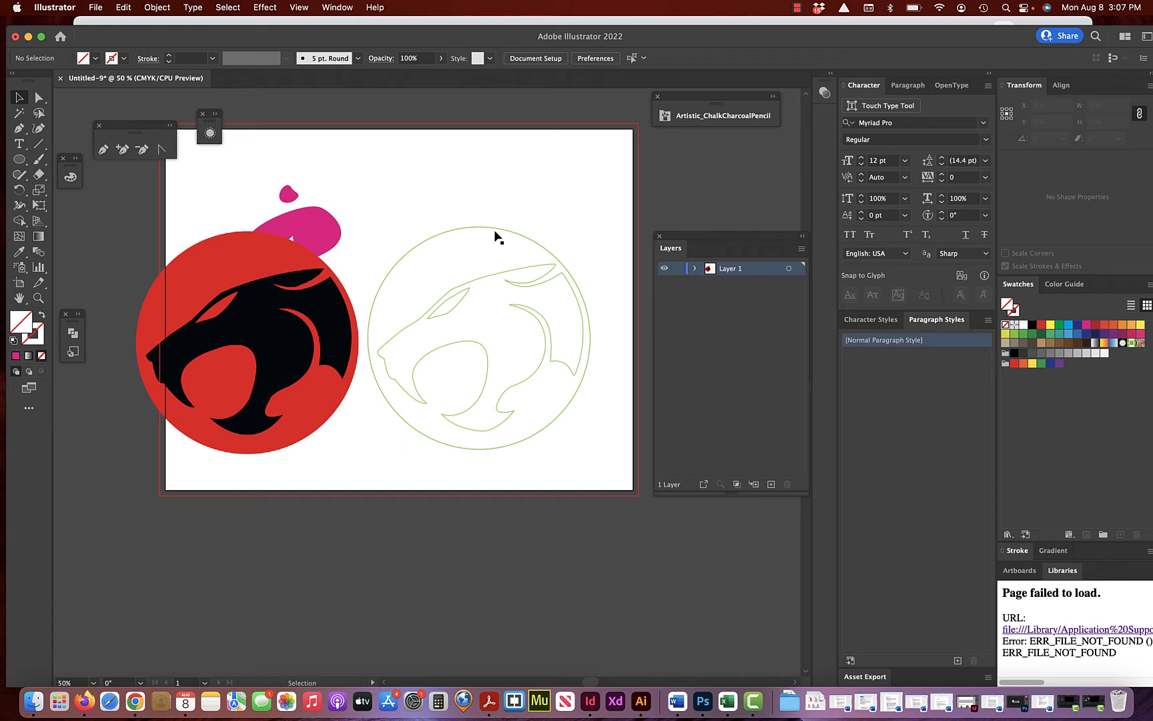
# - Fill the traced cat head path with black, remove its green stroke, and deselect it
pyautogui.click(494, 274)
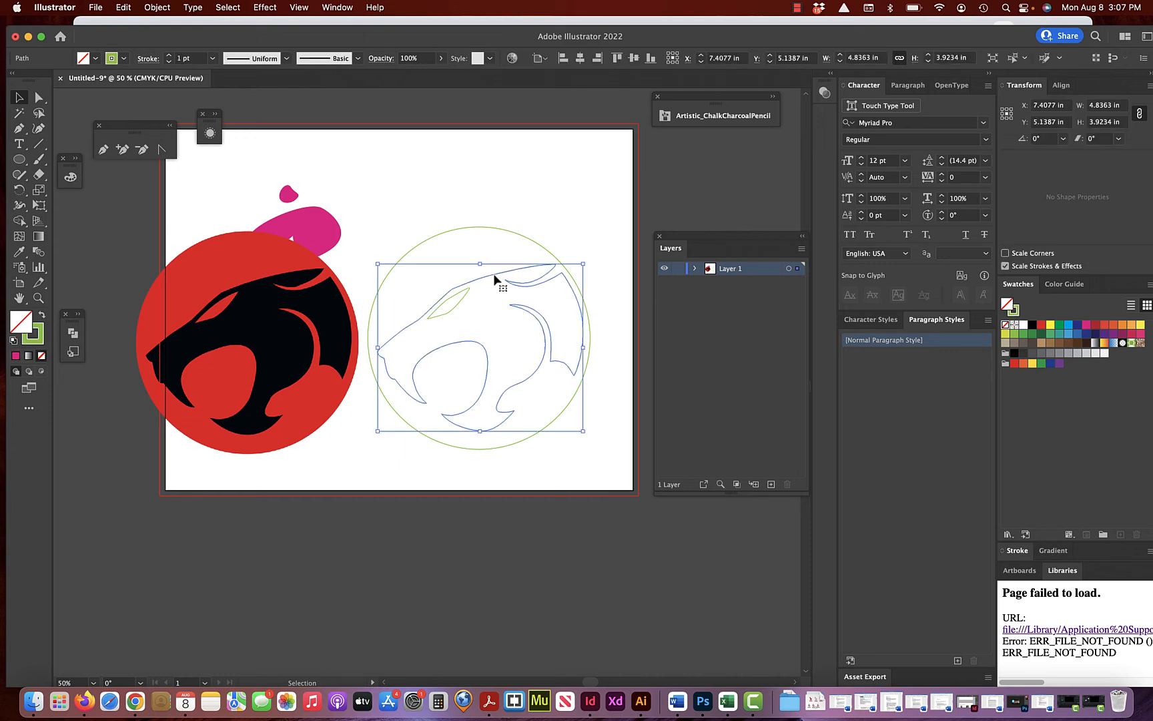
pyautogui.click(1031, 325)
pyautogui.click(1015, 311)
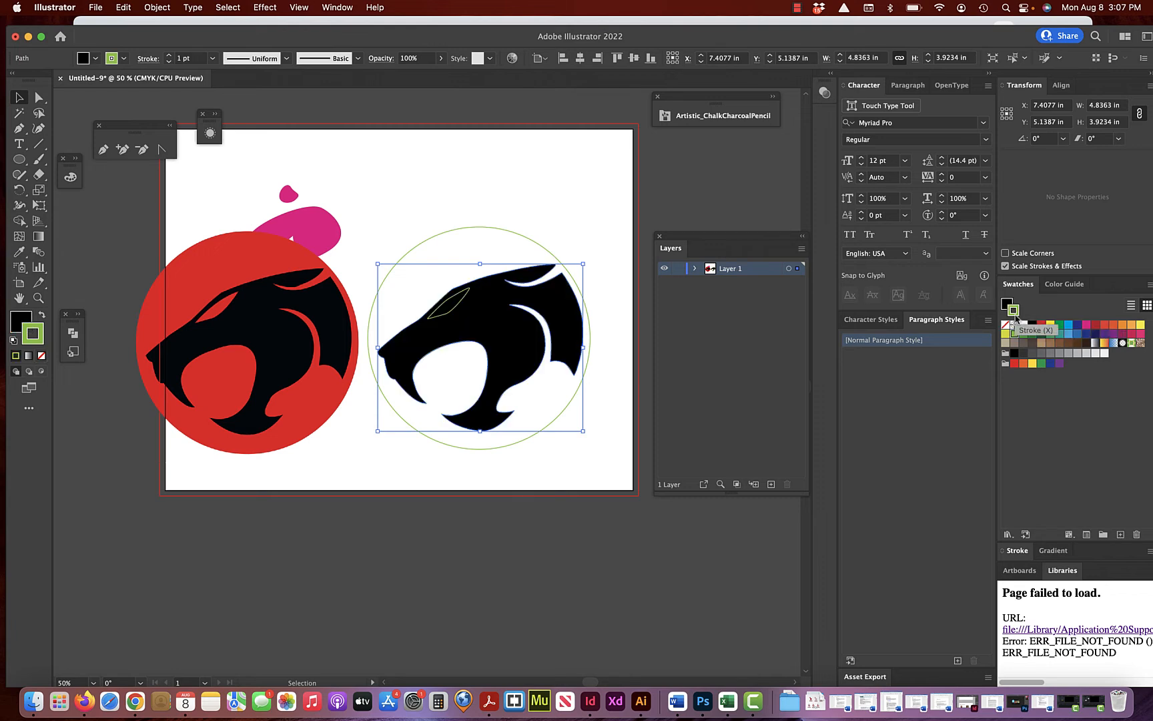
pyautogui.click(1022, 325)
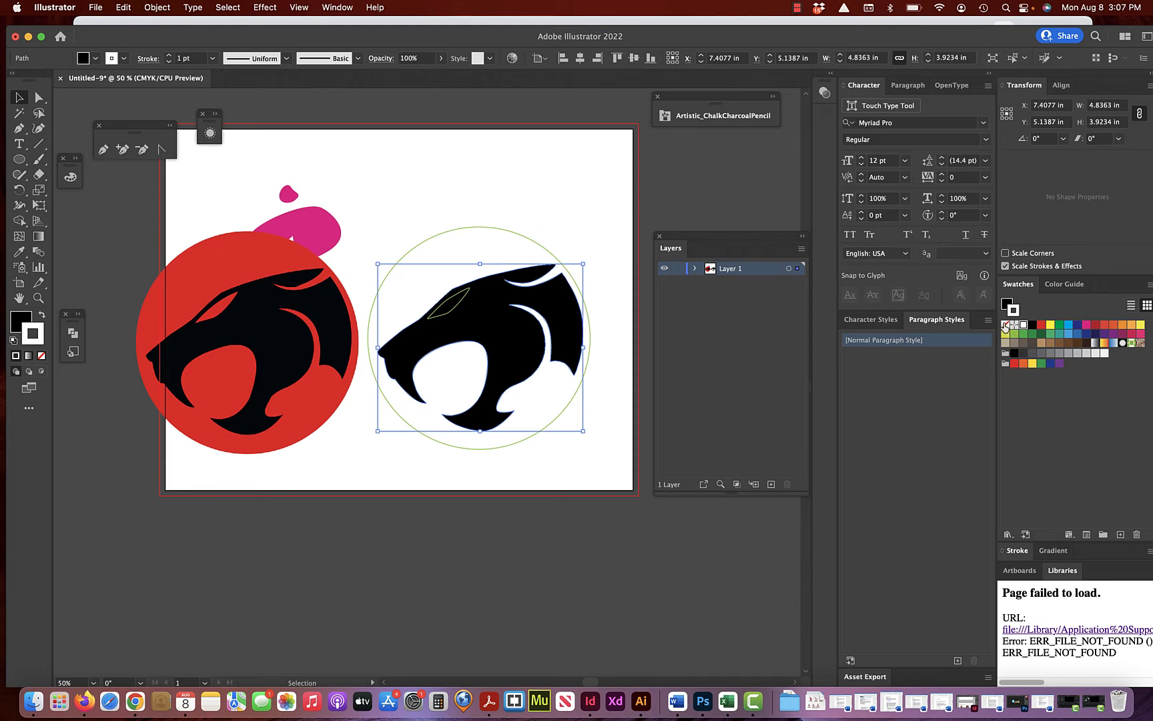
pyautogui.click(1005, 325)
pyautogui.click(548, 190)
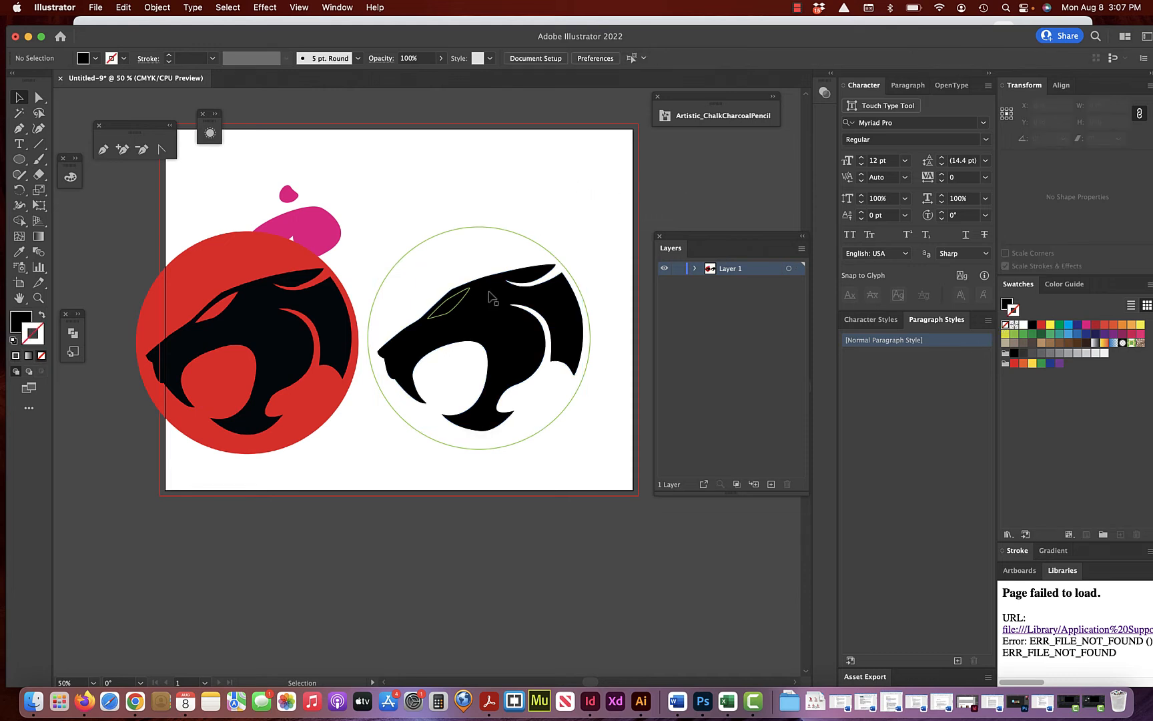
# - Remove the eye path's green stroke, fill the eye with black, and deselect it
pyautogui.click(465, 302)
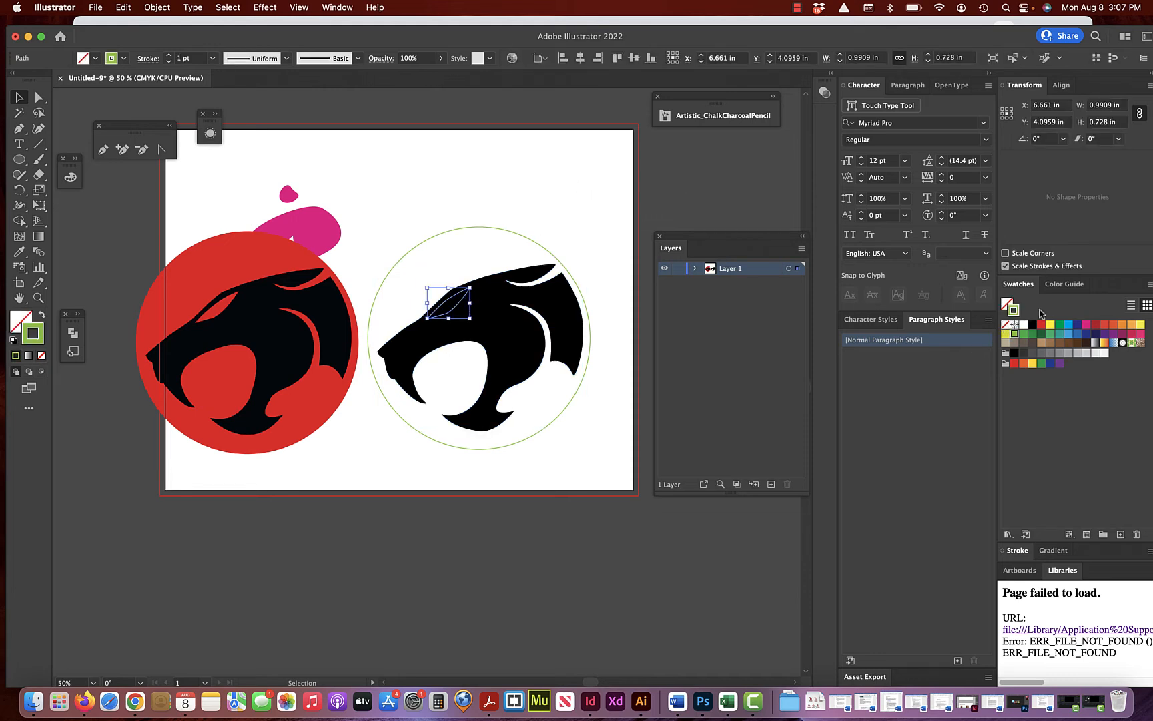
pyautogui.click(1005, 325)
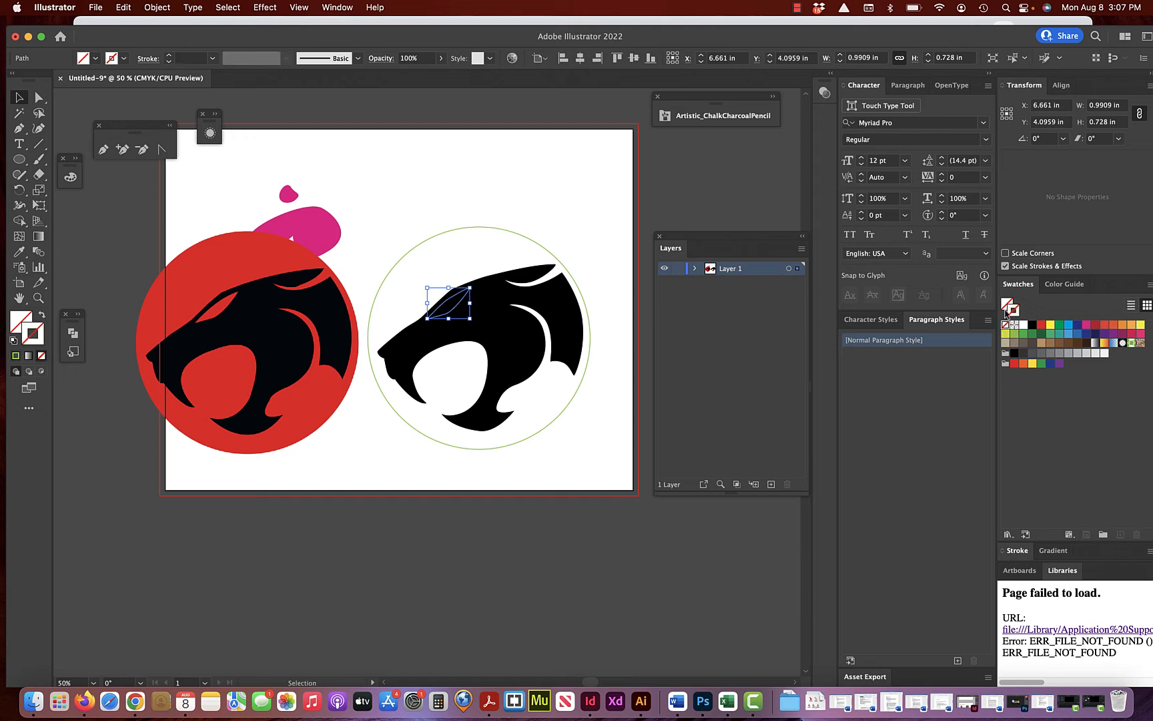
pyautogui.click(1032, 325)
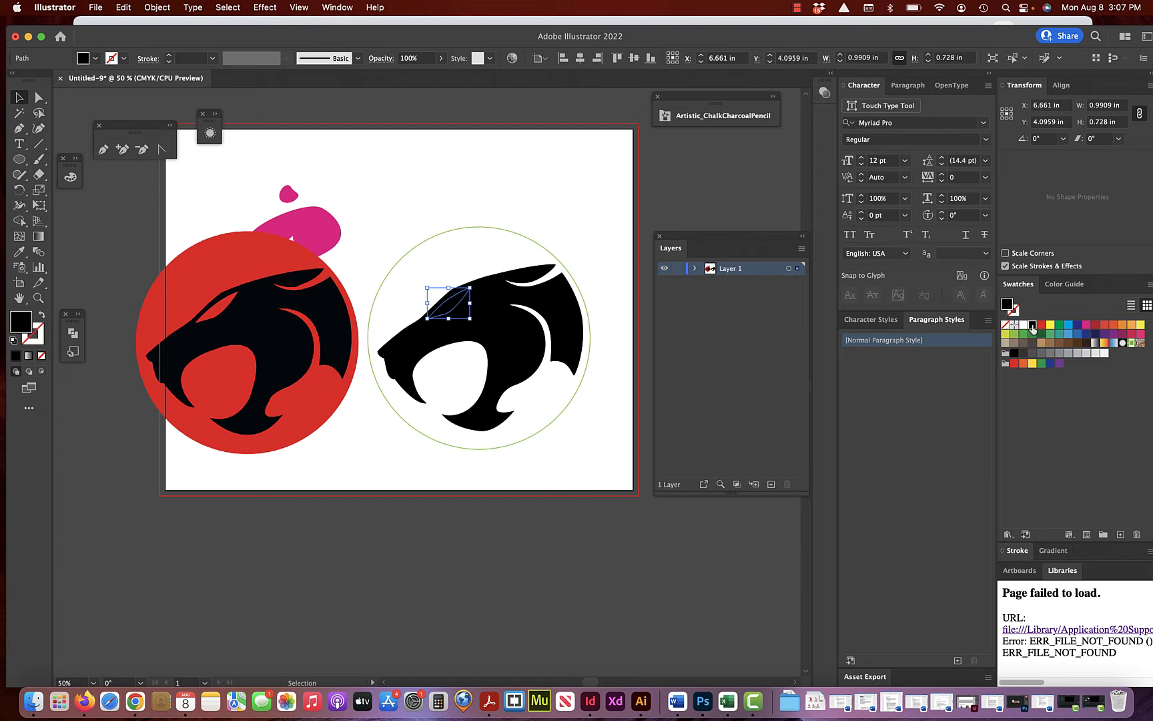
pyautogui.click(588, 208)
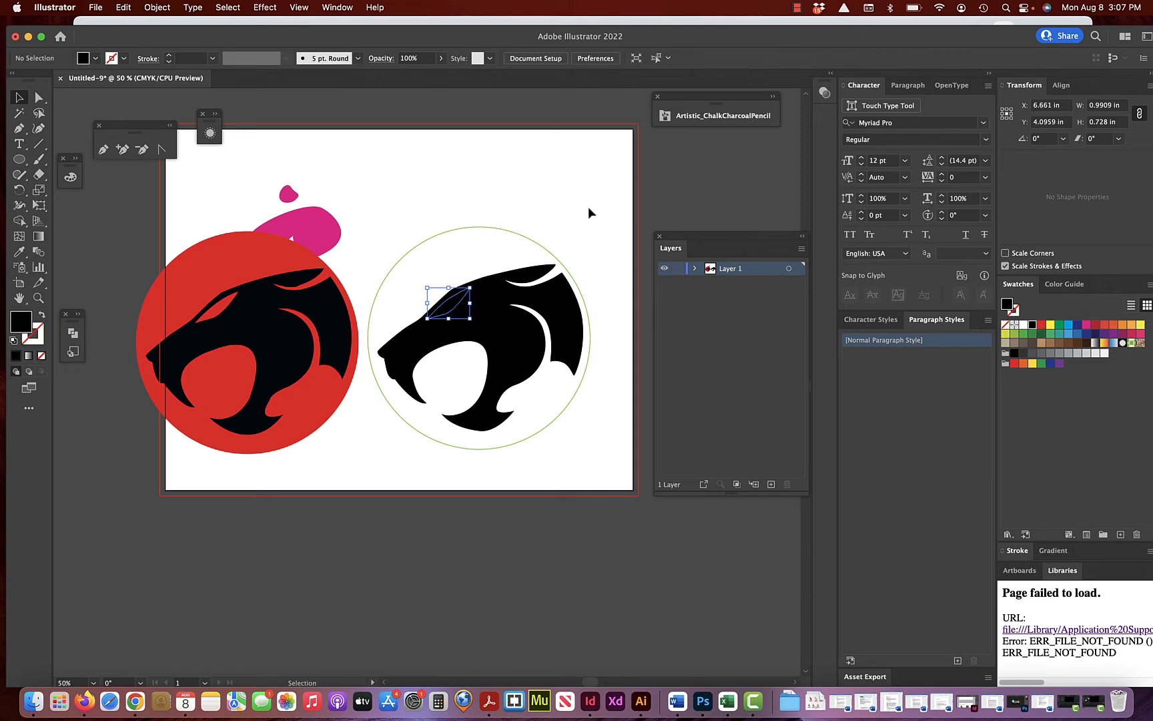
# - Reselect the eye path inside the black head, change its fill to red, and deselect it
pyautogui.click(458, 305)
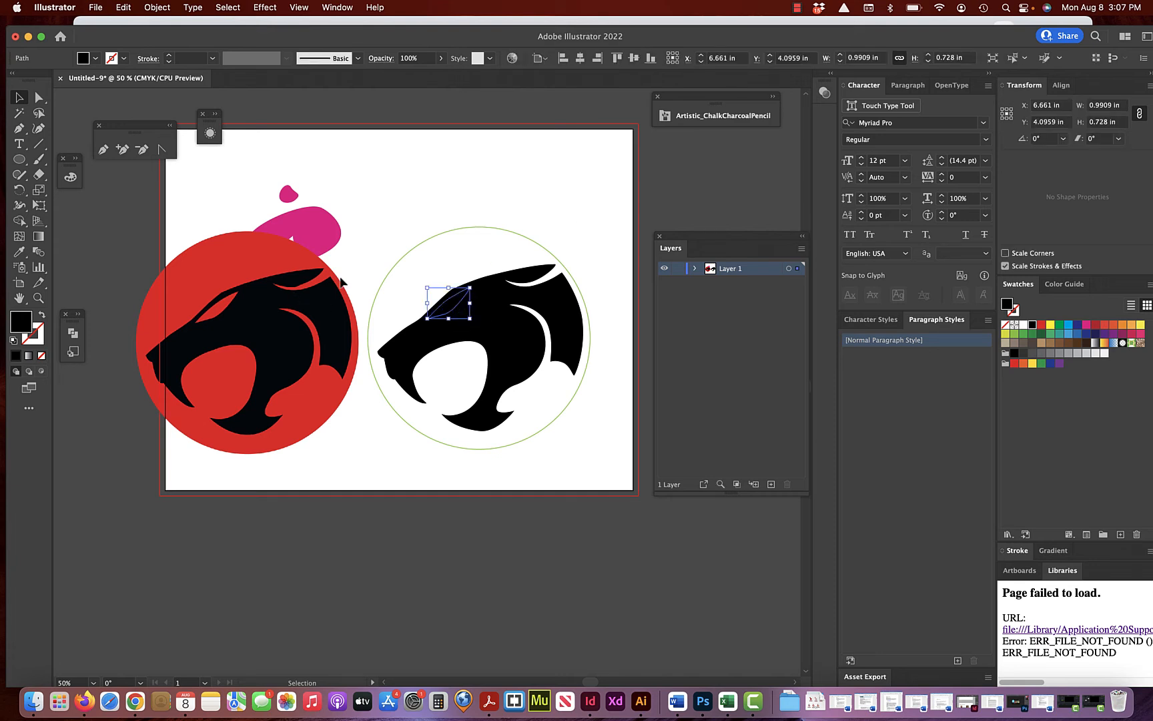
pyautogui.click(476, 259)
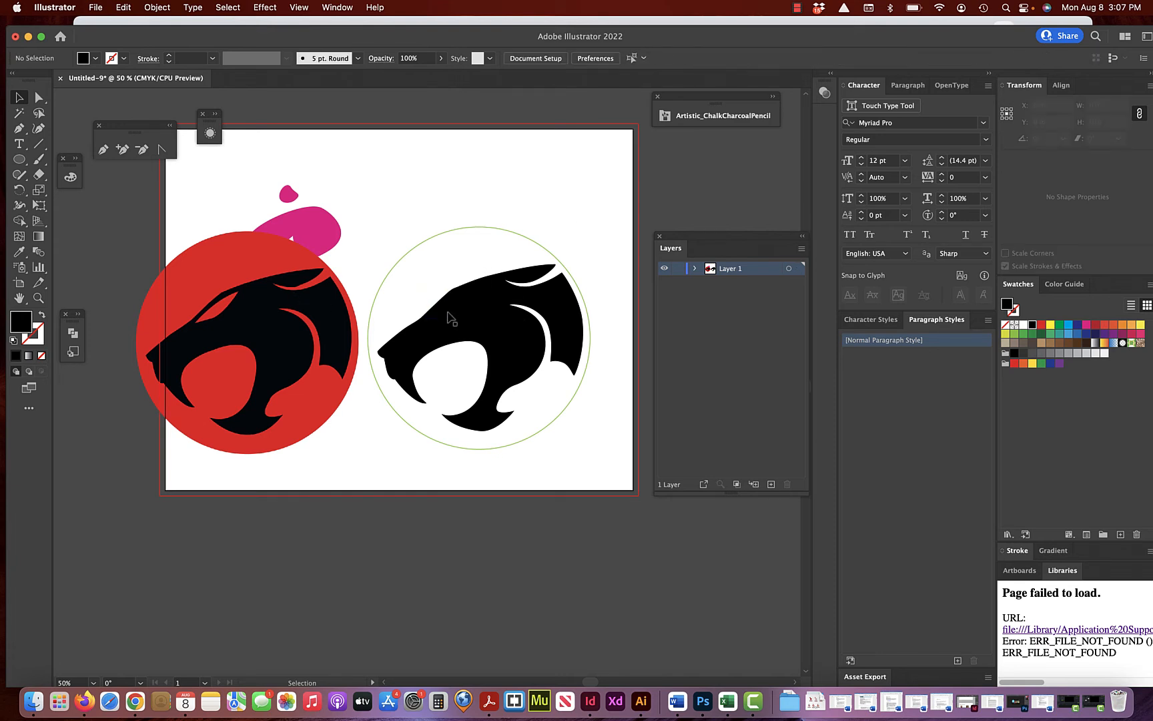
pyautogui.click(451, 308)
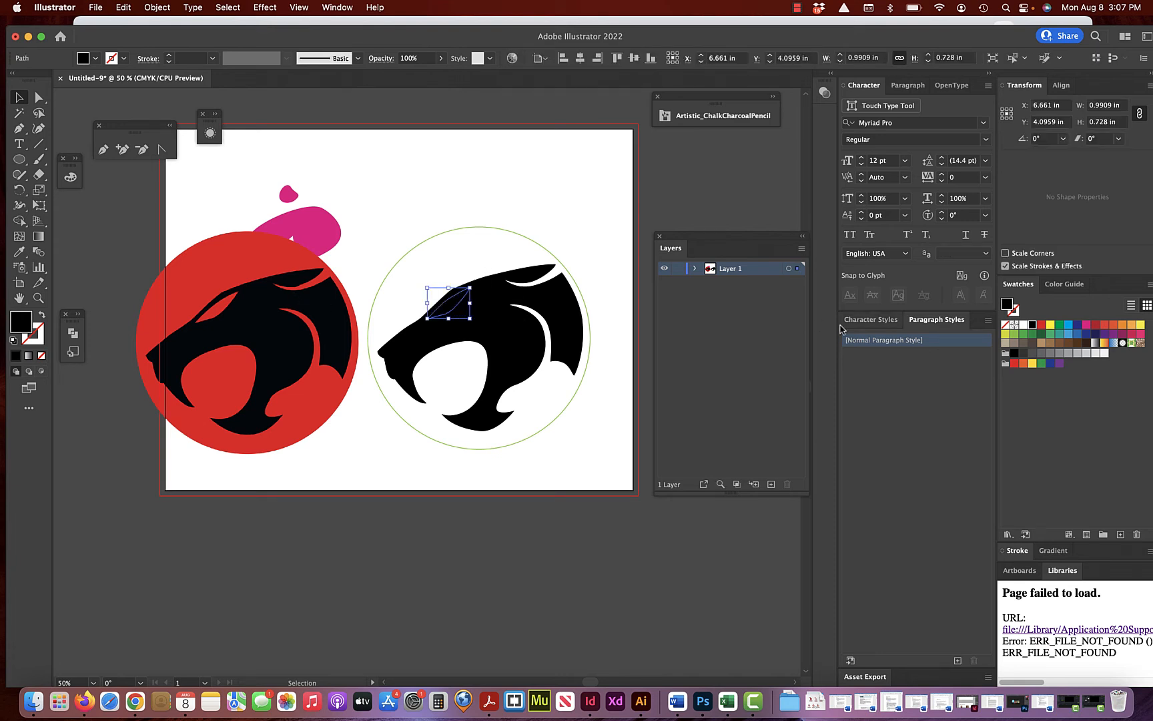
pyautogui.click(1042, 327)
pyautogui.click(582, 211)
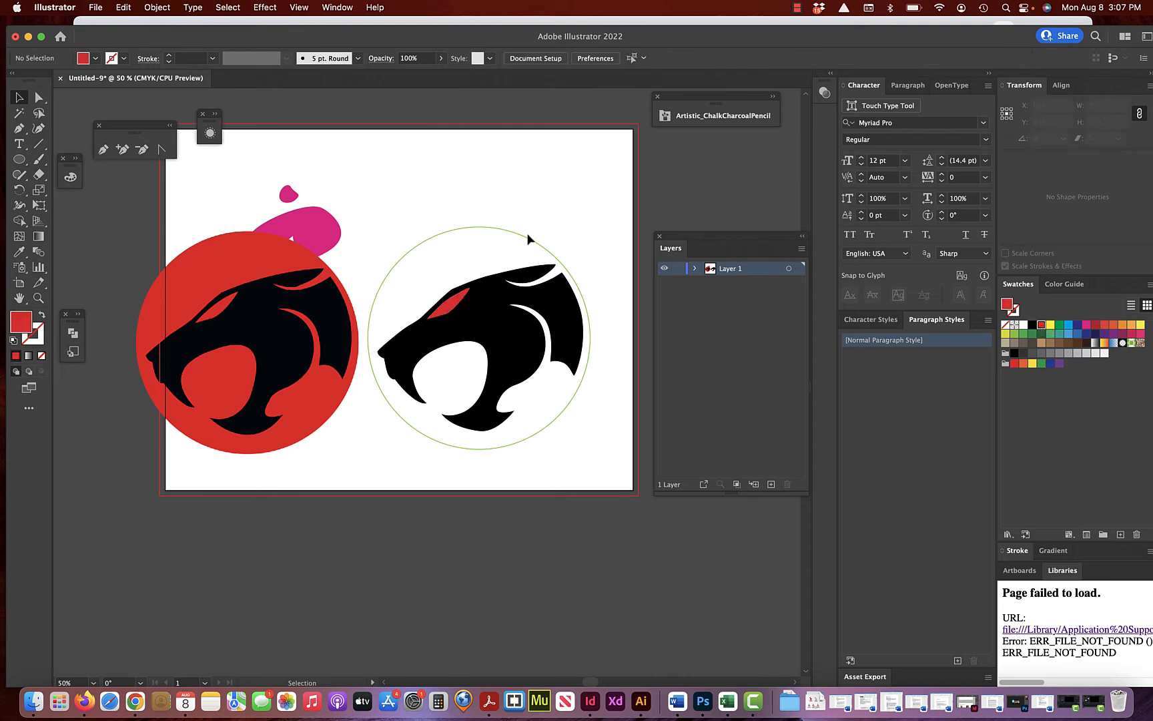
# - Fill the traced background circle with red and remove its green stroke
pyautogui.click(528, 241)
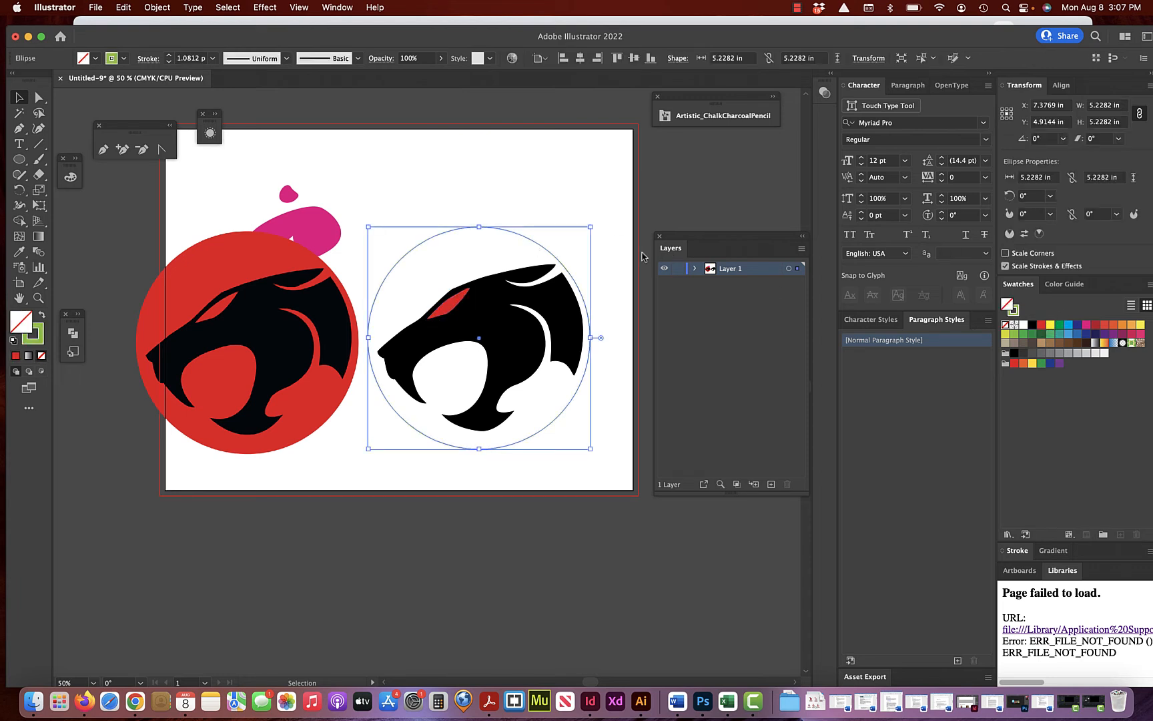
pyautogui.click(1042, 327)
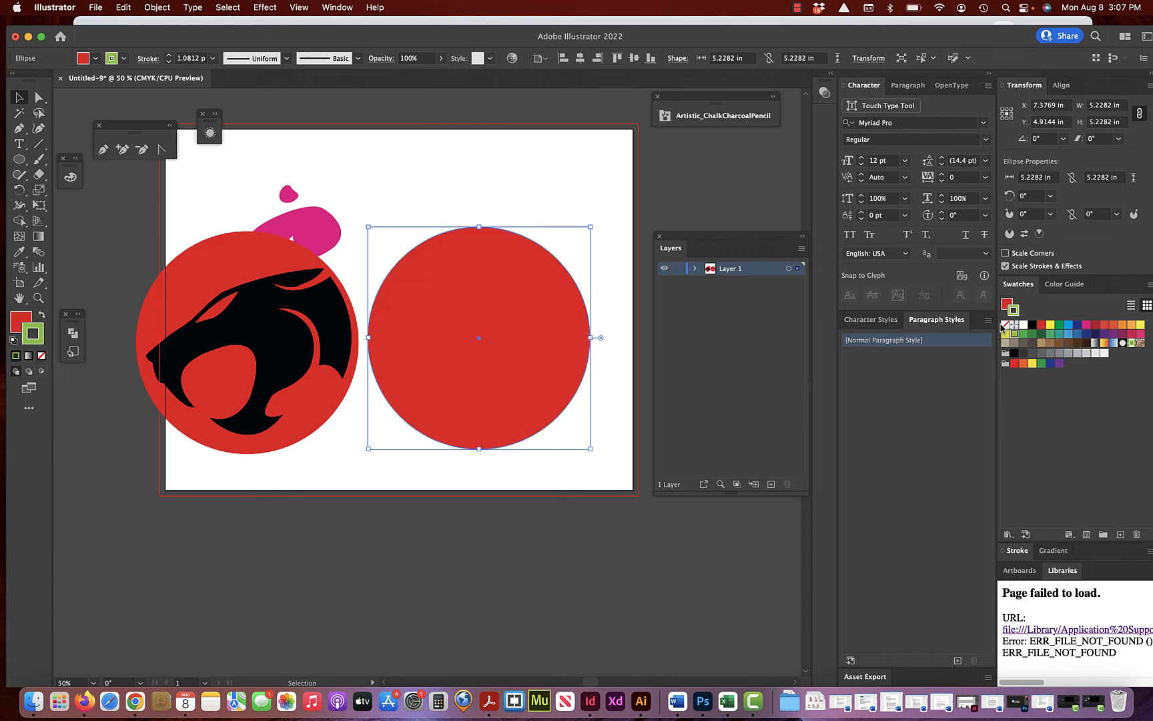
pyautogui.click(1006, 326)
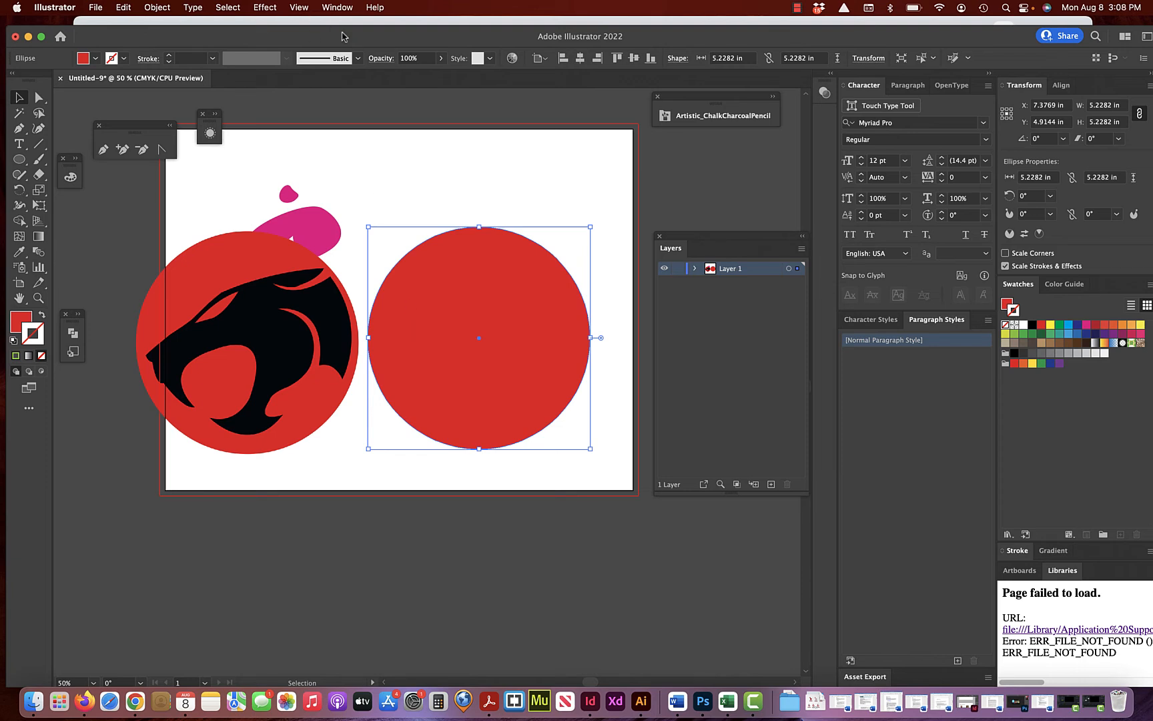
# - Show the objects within Layer 1 and send the red circle backward one level
pyautogui.click(157, 8)
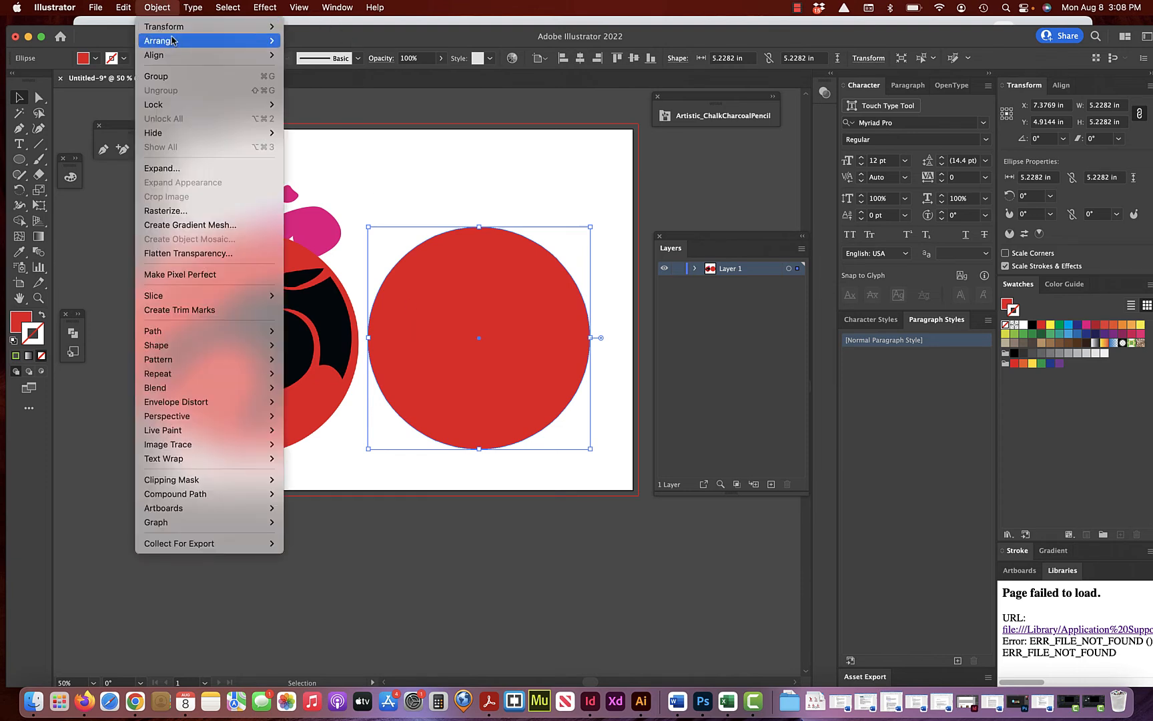
pyautogui.moveTo(174, 42)
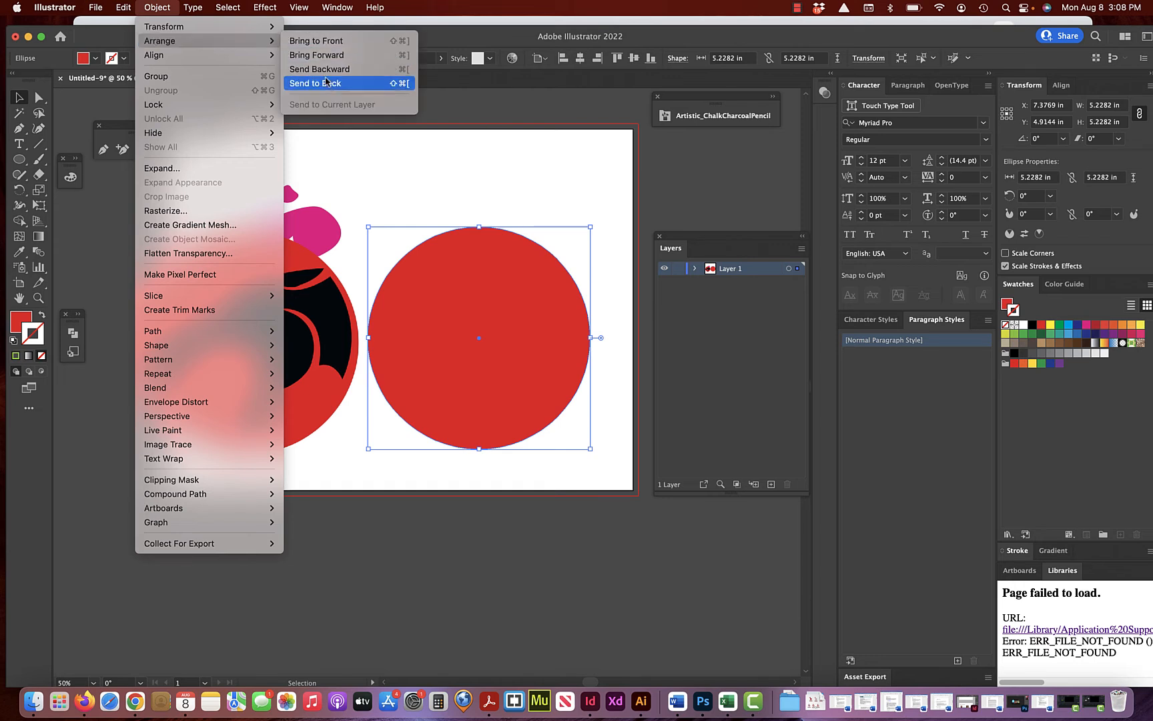
pyautogui.click(694, 273)
pyautogui.click(694, 270)
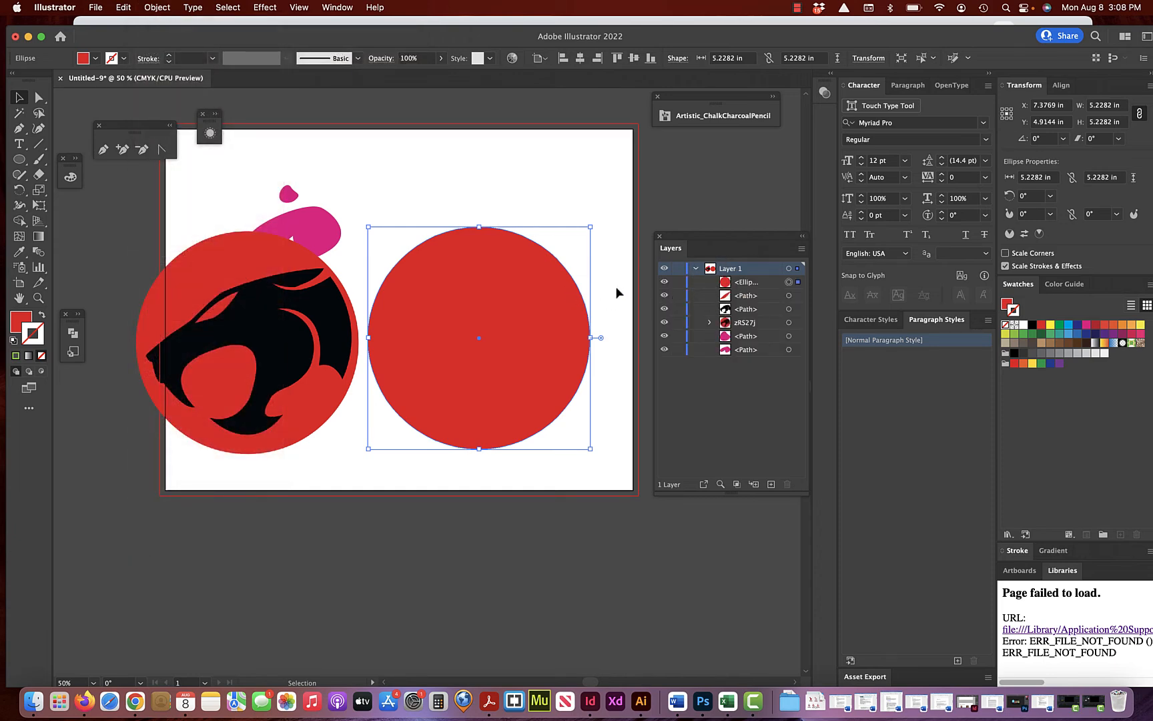
pyautogui.click(164, 8)
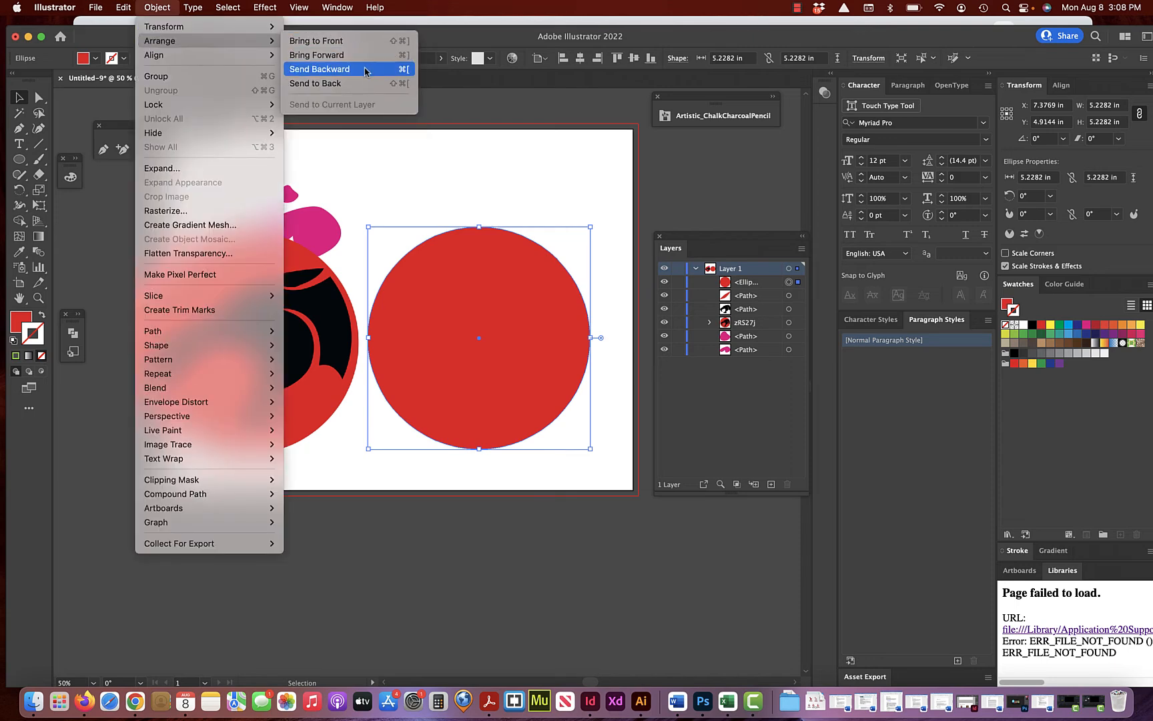
pyautogui.click(366, 70)
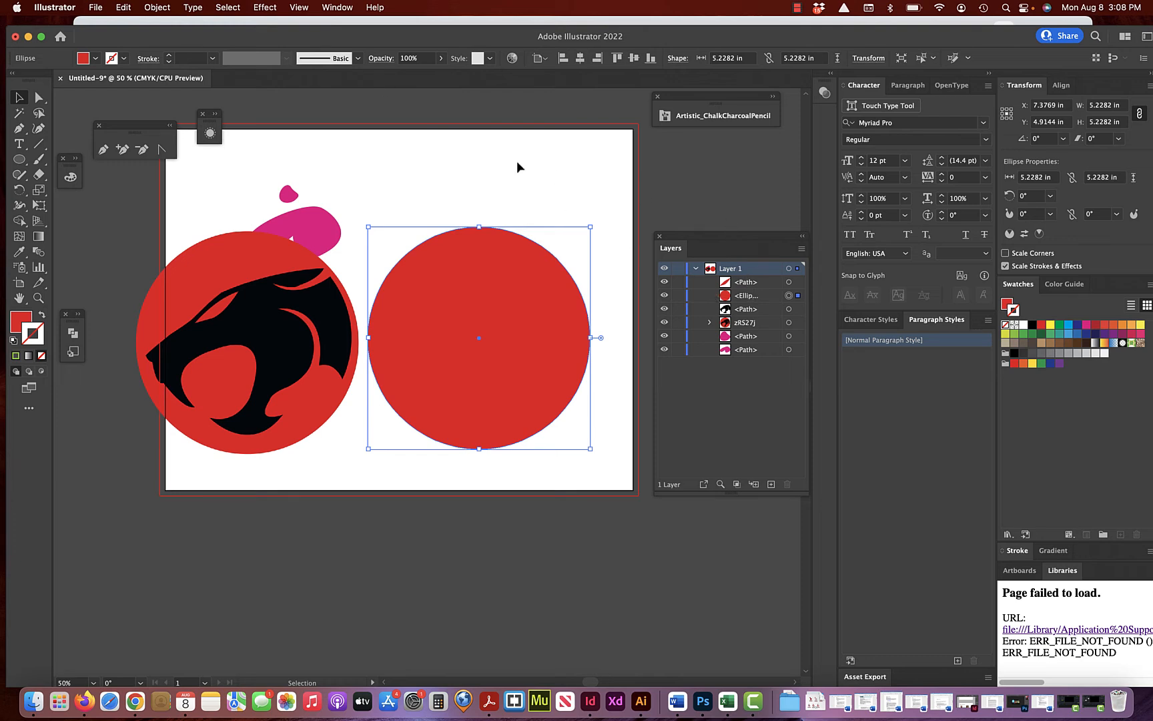
# - Send the red circle to the back, and restack it directly beneath the zRS27j image, above both pink paths
pyautogui.click(163, 6)
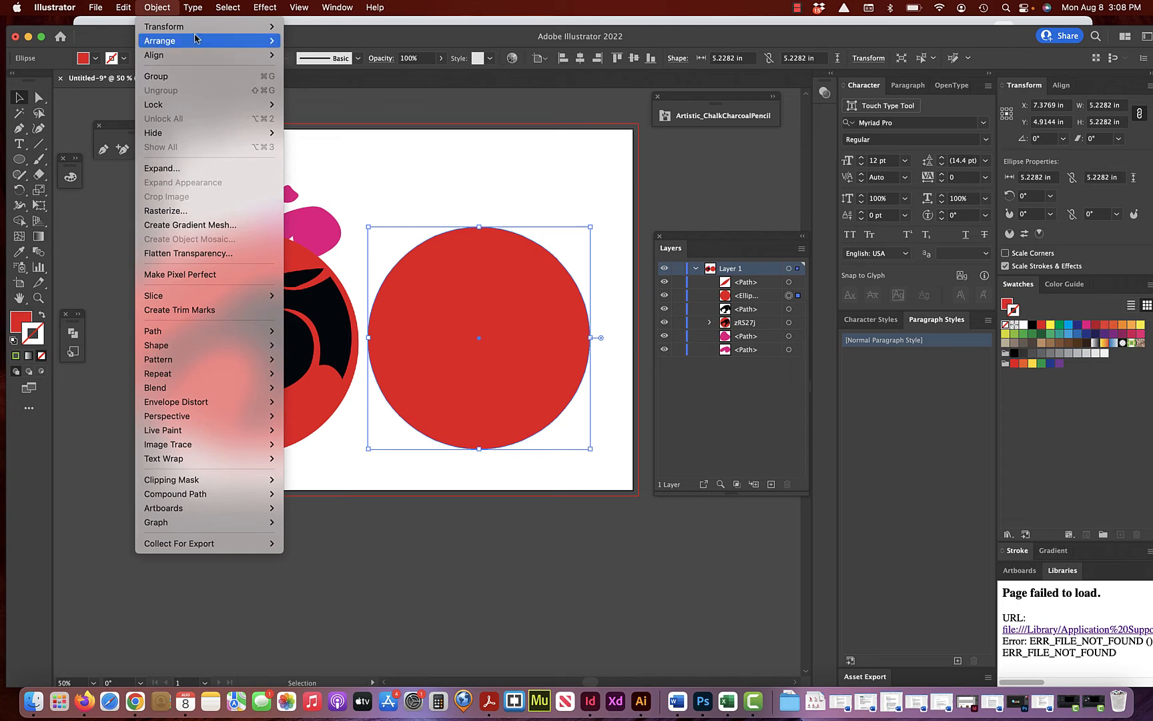
pyautogui.moveTo(195, 42)
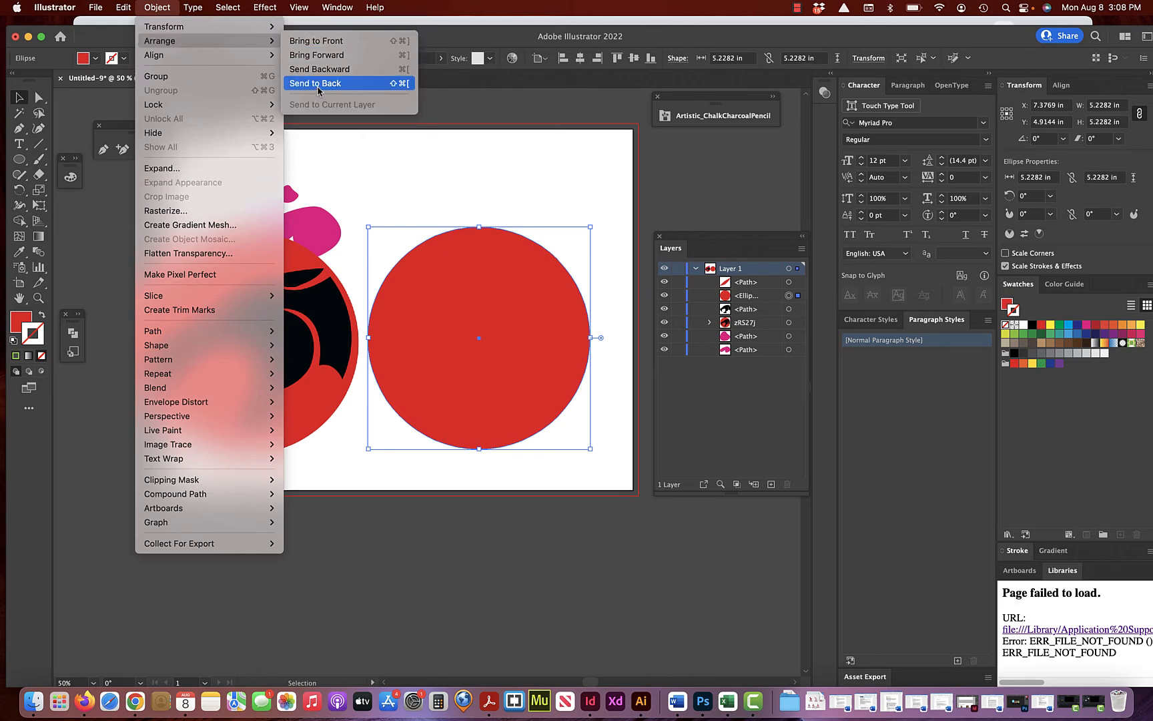
pyautogui.click(318, 87)
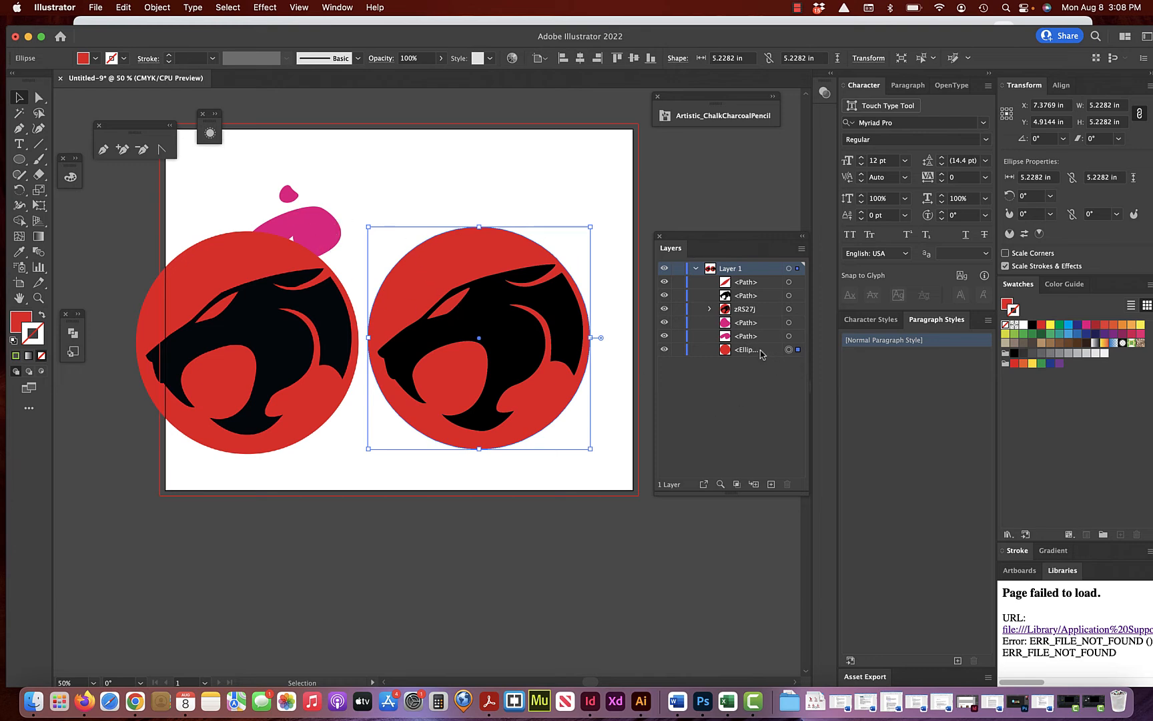
pyautogui.moveTo(763, 353); pyautogui.dragTo(751, 321)
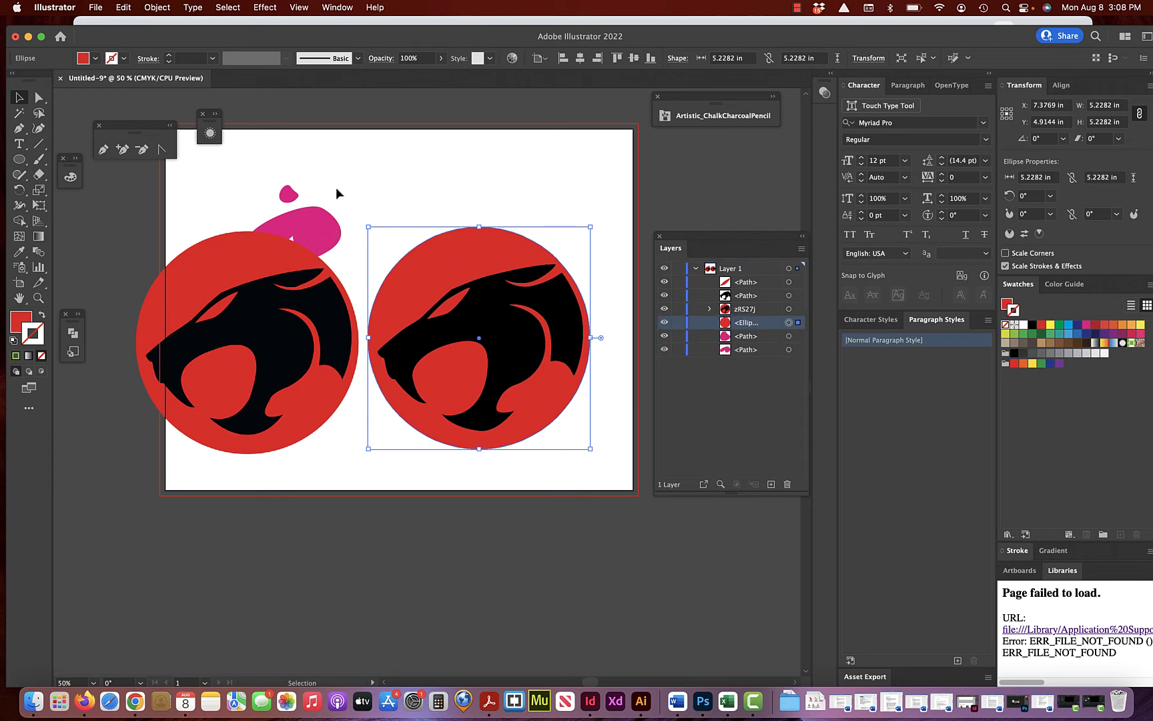
# - Move the larger pink shape up and left to about X 2.74 in, Y 1.8 in, clear of the logo image
pyautogui.click(324, 219)
pyautogui.moveTo(325, 225); pyautogui.dragTo(307, 202)
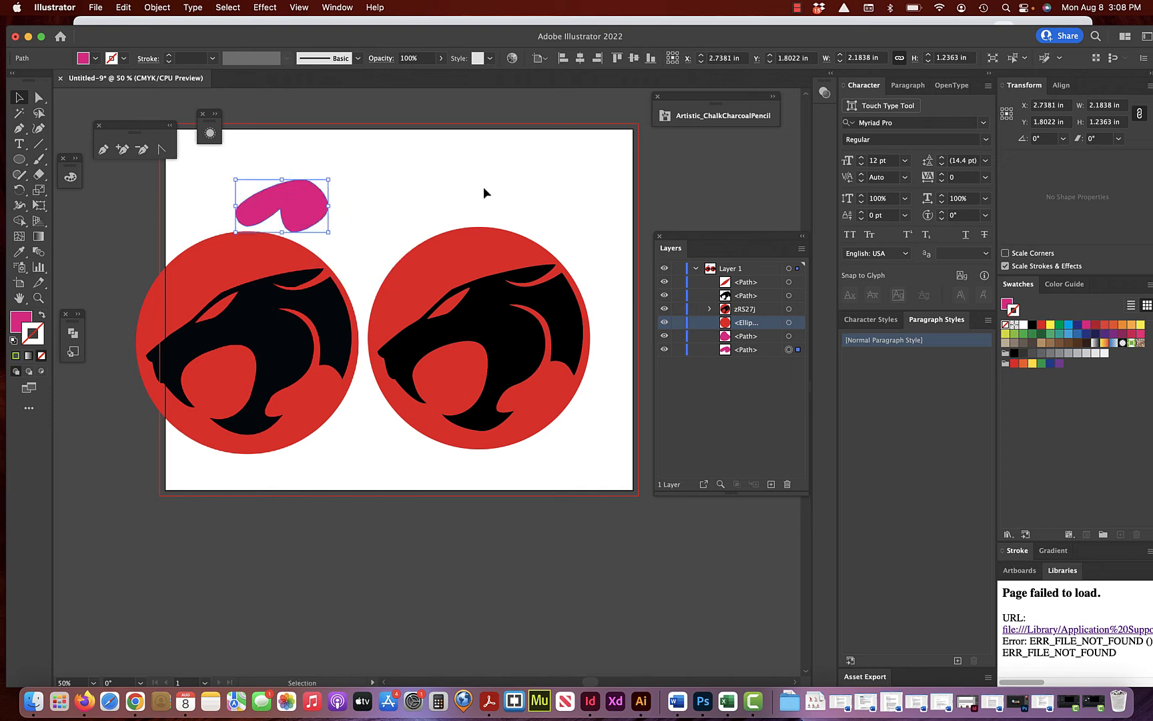
# - Fill the traced background circle behind the cat head with yellow
pyautogui.click(483, 191)
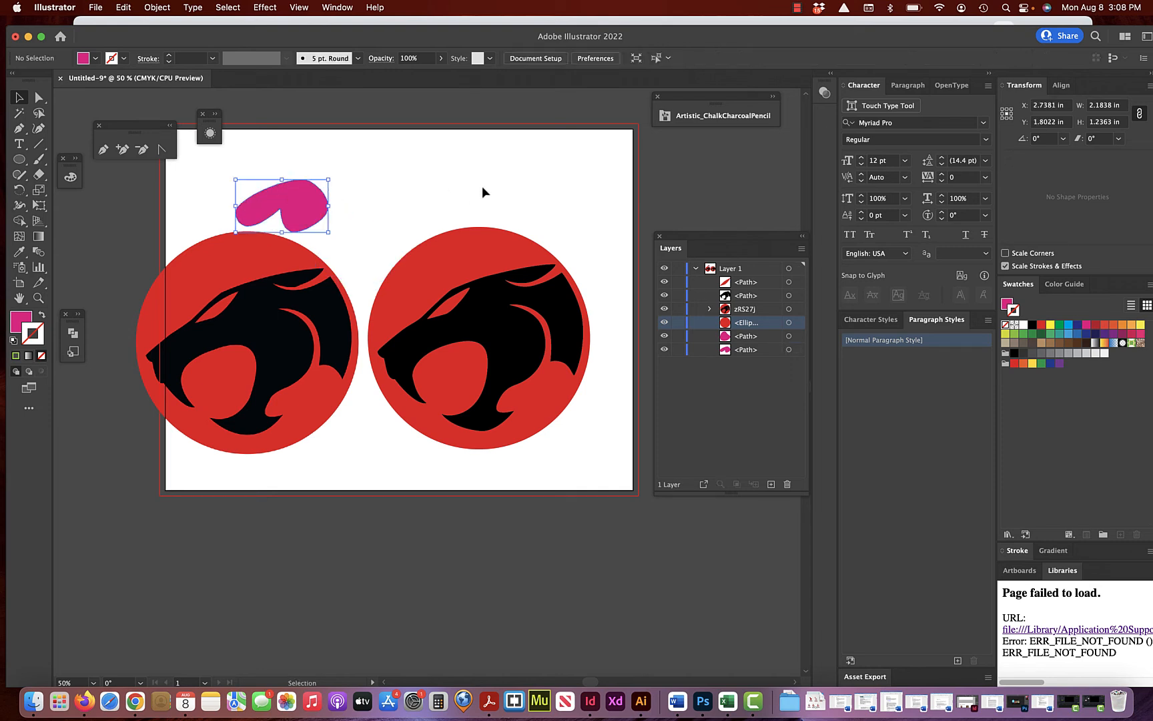
pyautogui.click(454, 309)
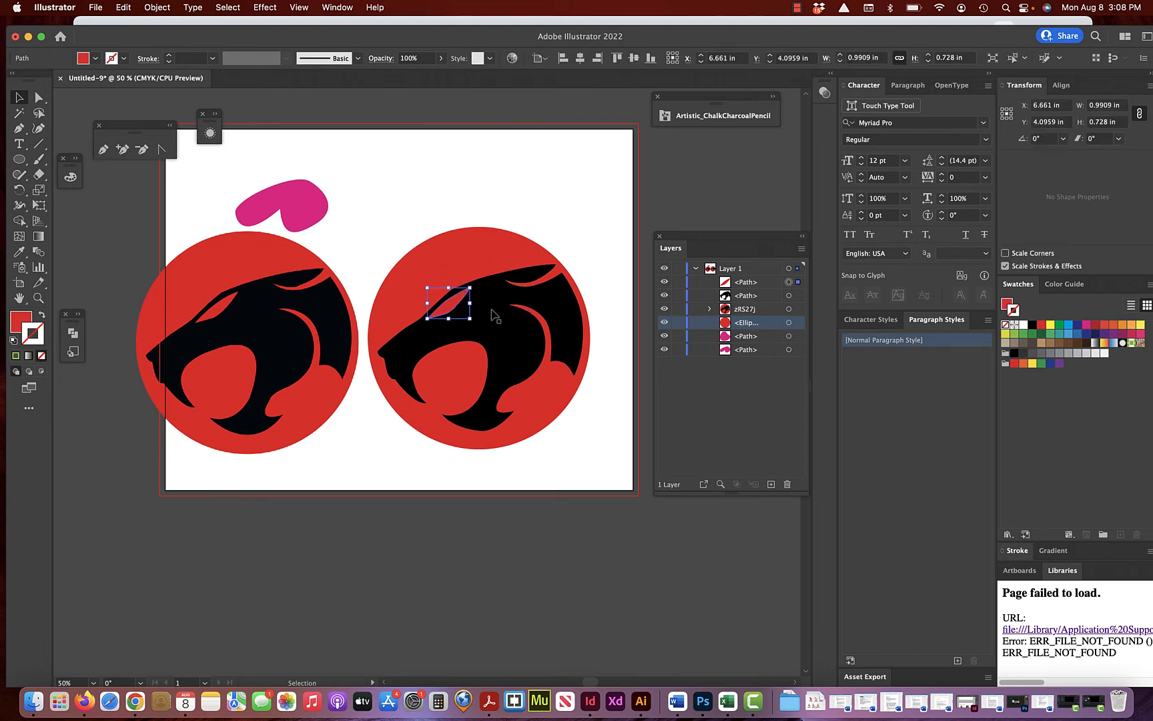
pyautogui.click(459, 224)
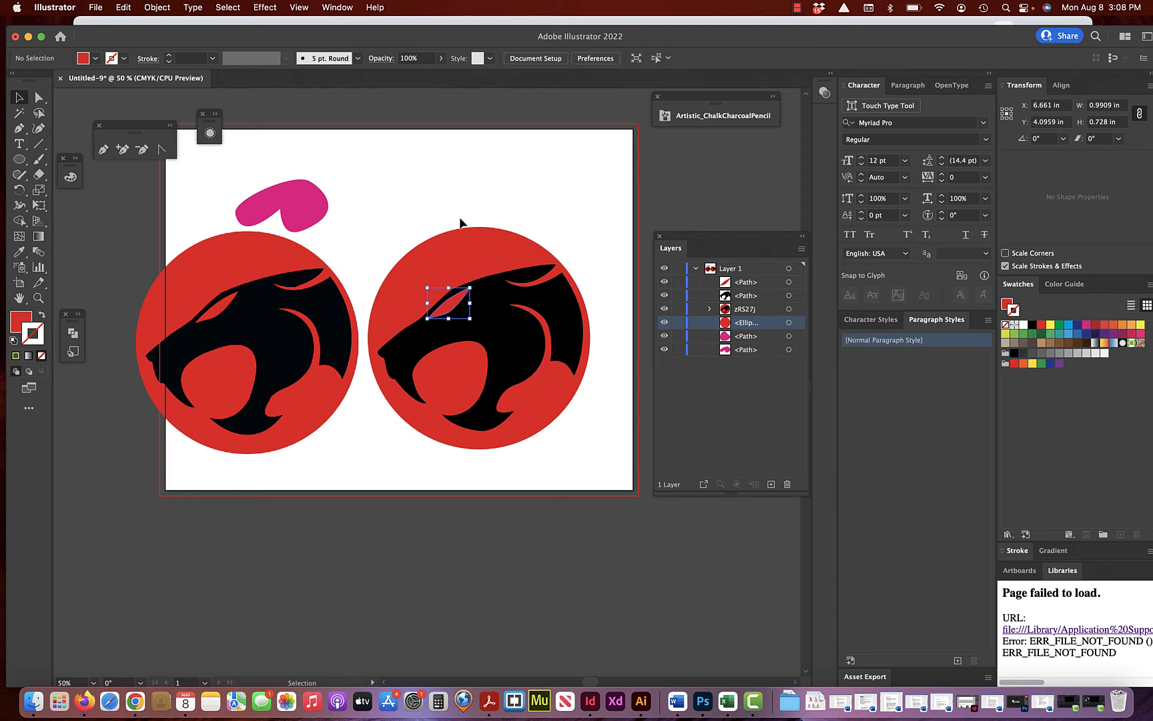
pyautogui.click(491, 254)
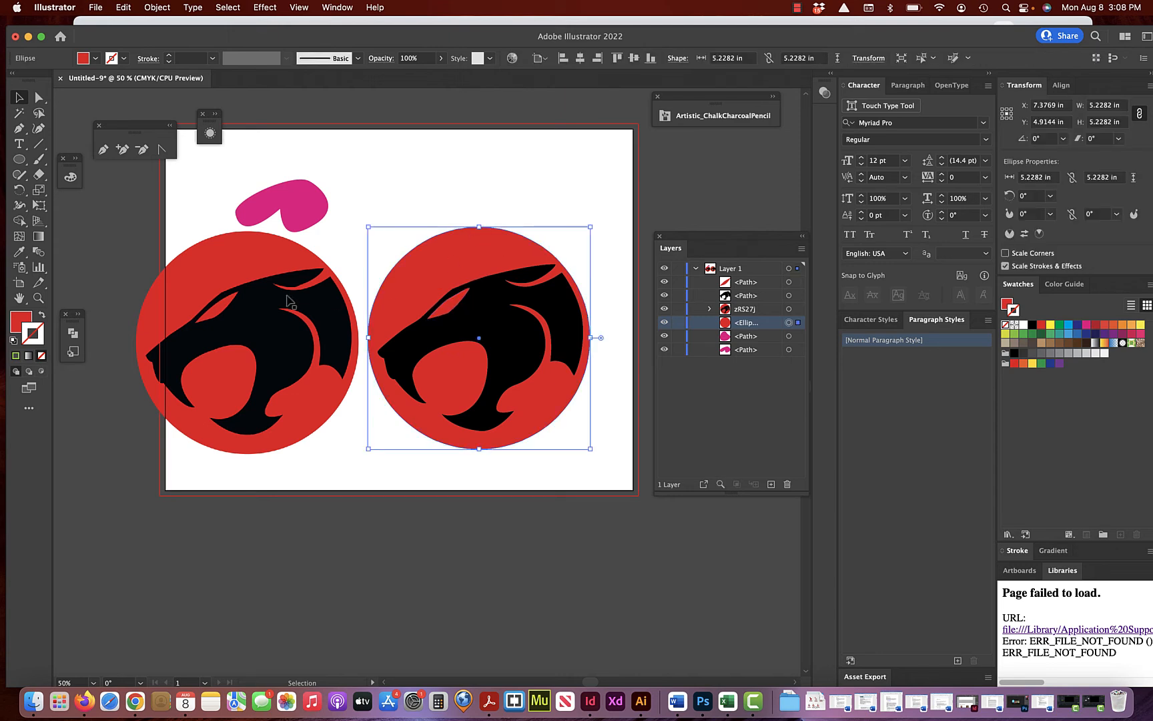
pyautogui.click(1008, 305)
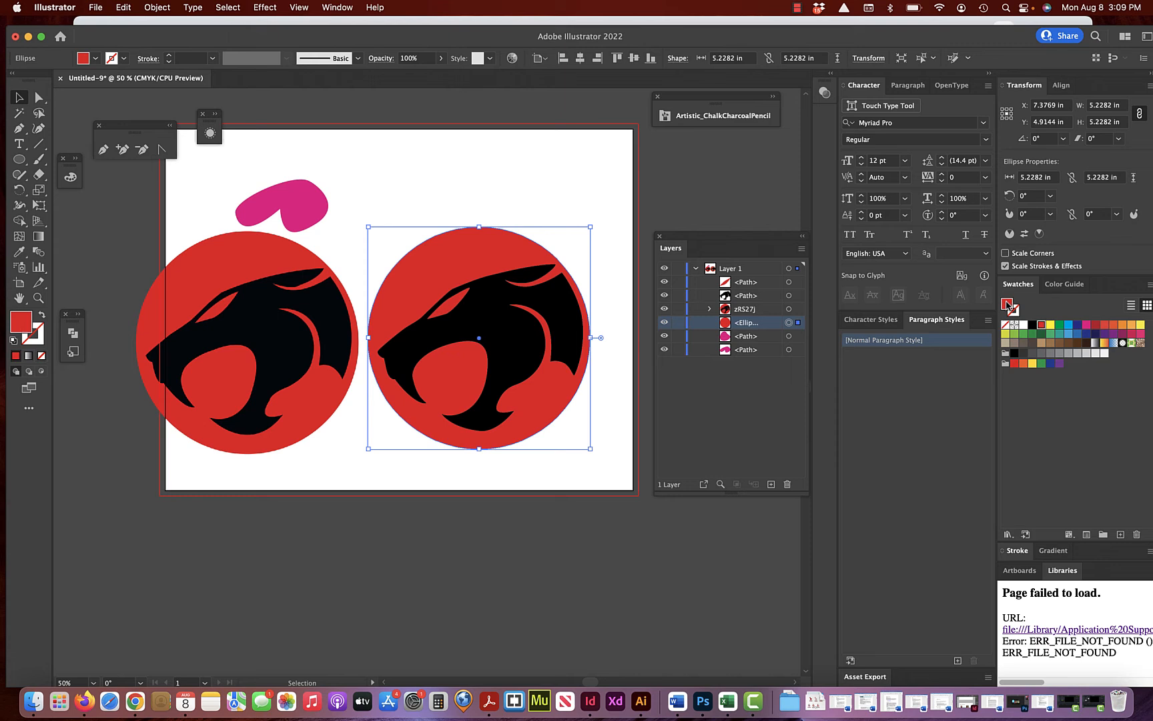
pyautogui.click(1141, 325)
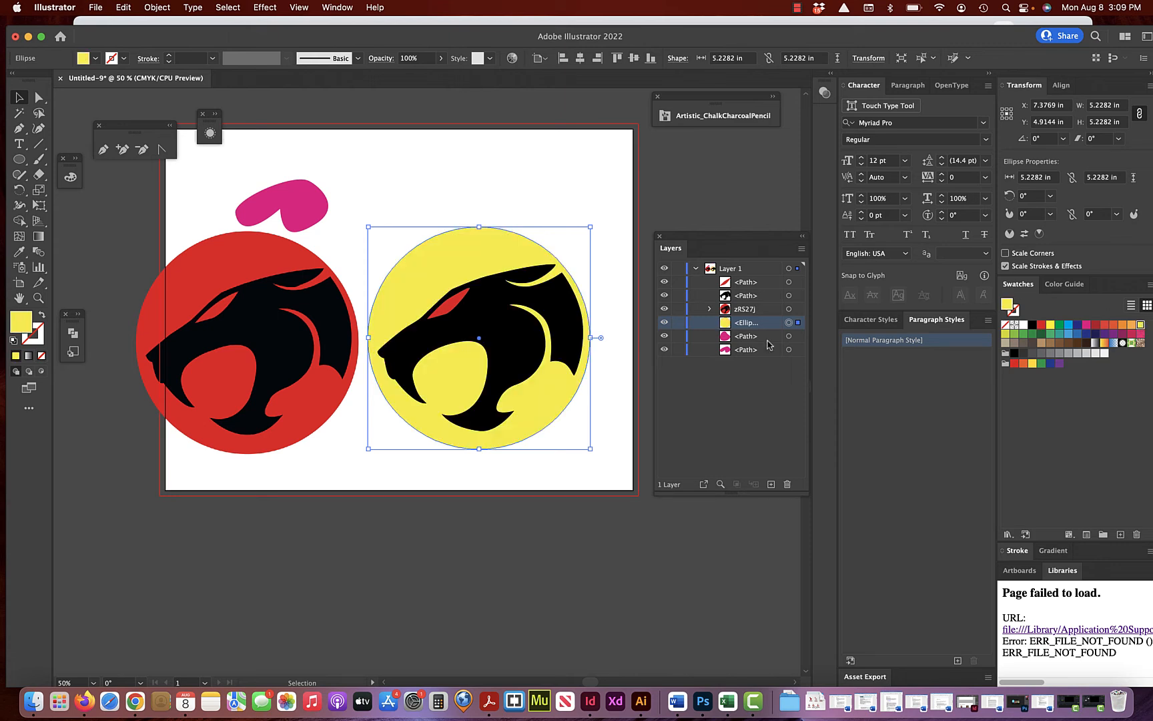
# - Select the traced red eye shape and display the Pathfinder shape operations
pyautogui.click(457, 302)
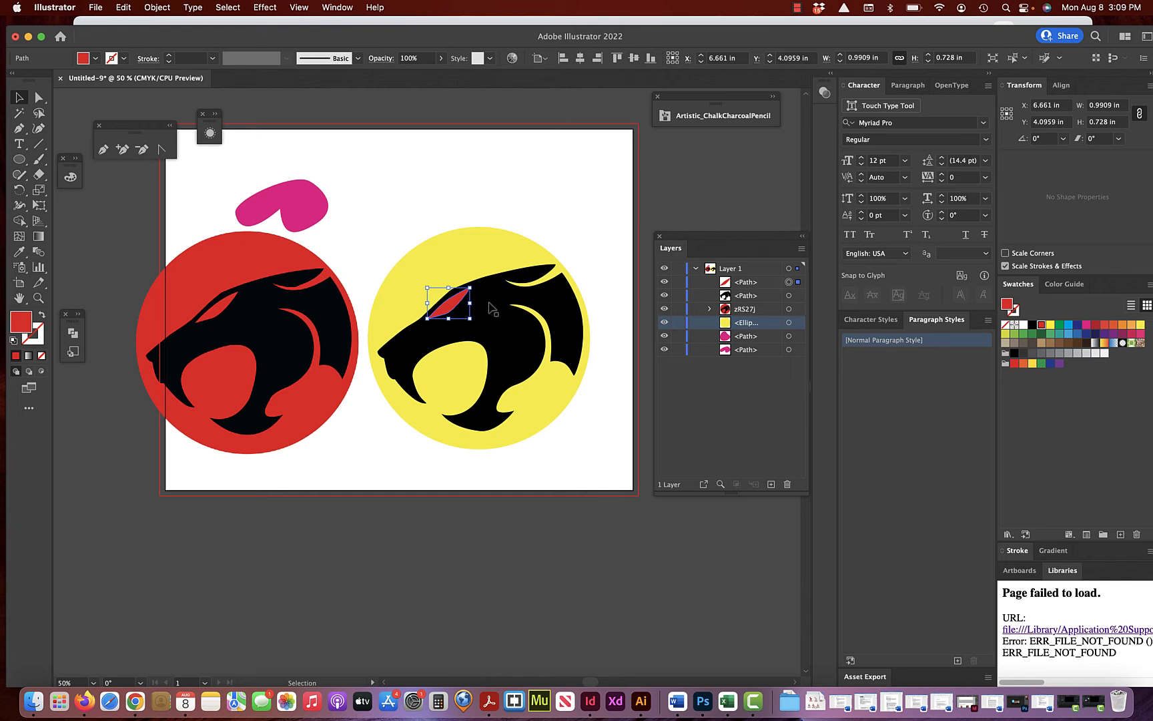
pyautogui.click(511, 189)
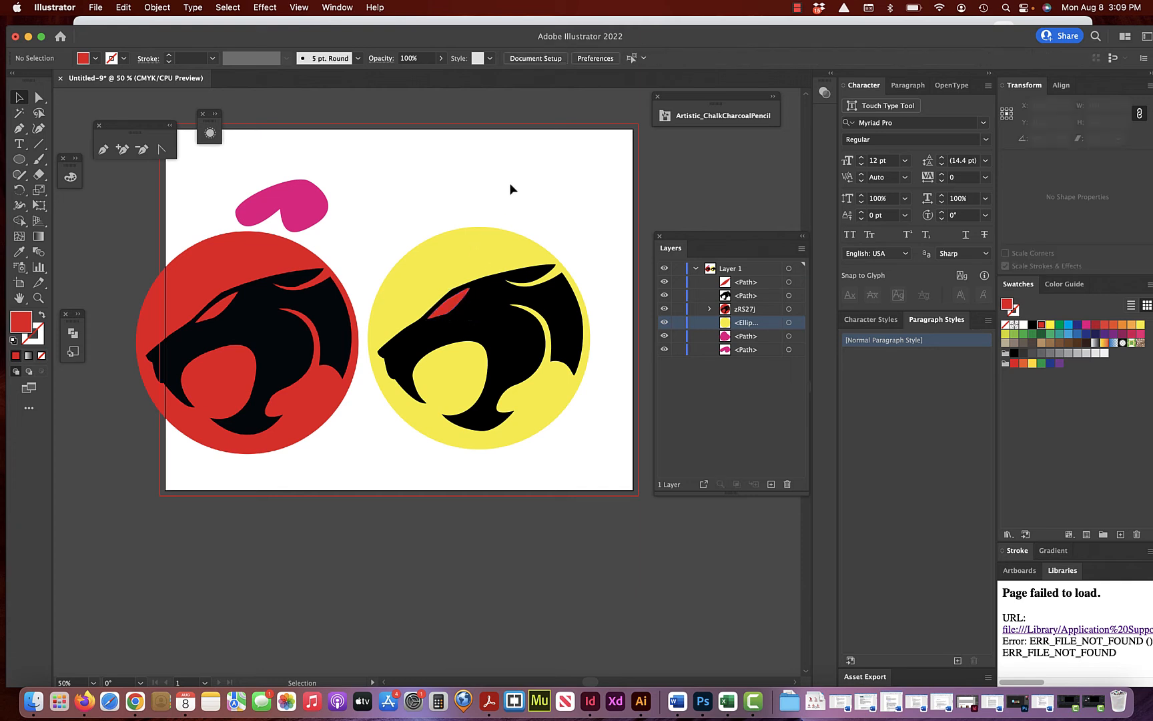
pyautogui.click(459, 302)
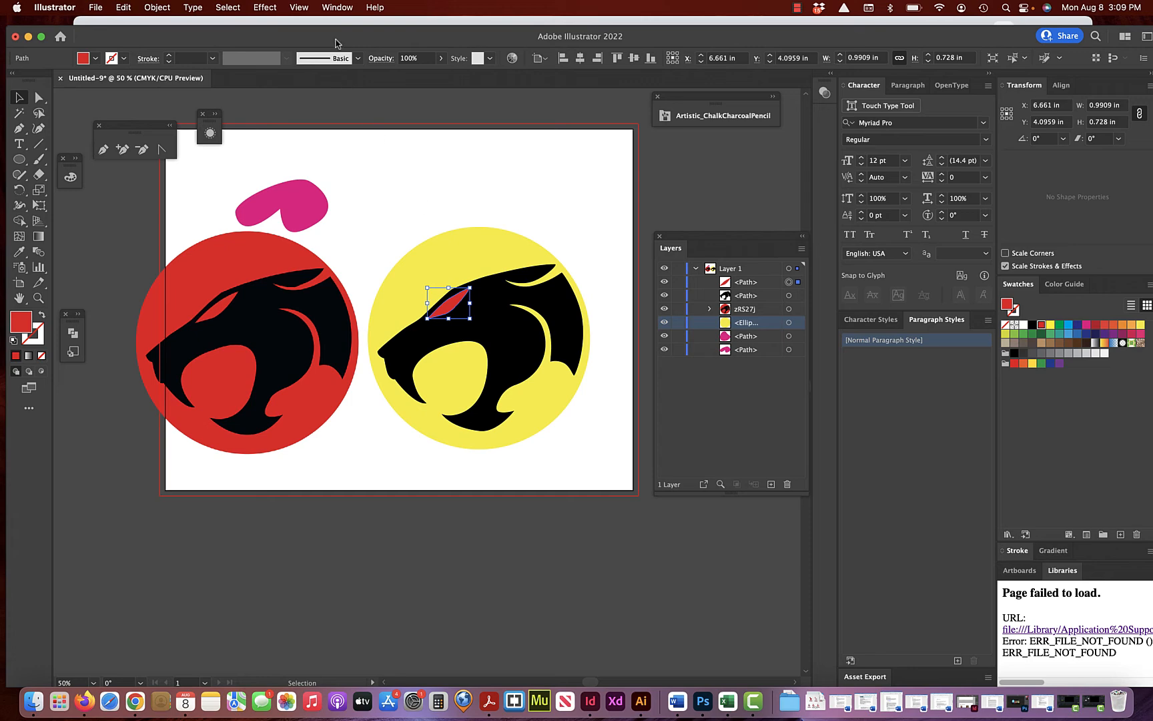
pyautogui.click(338, 7)
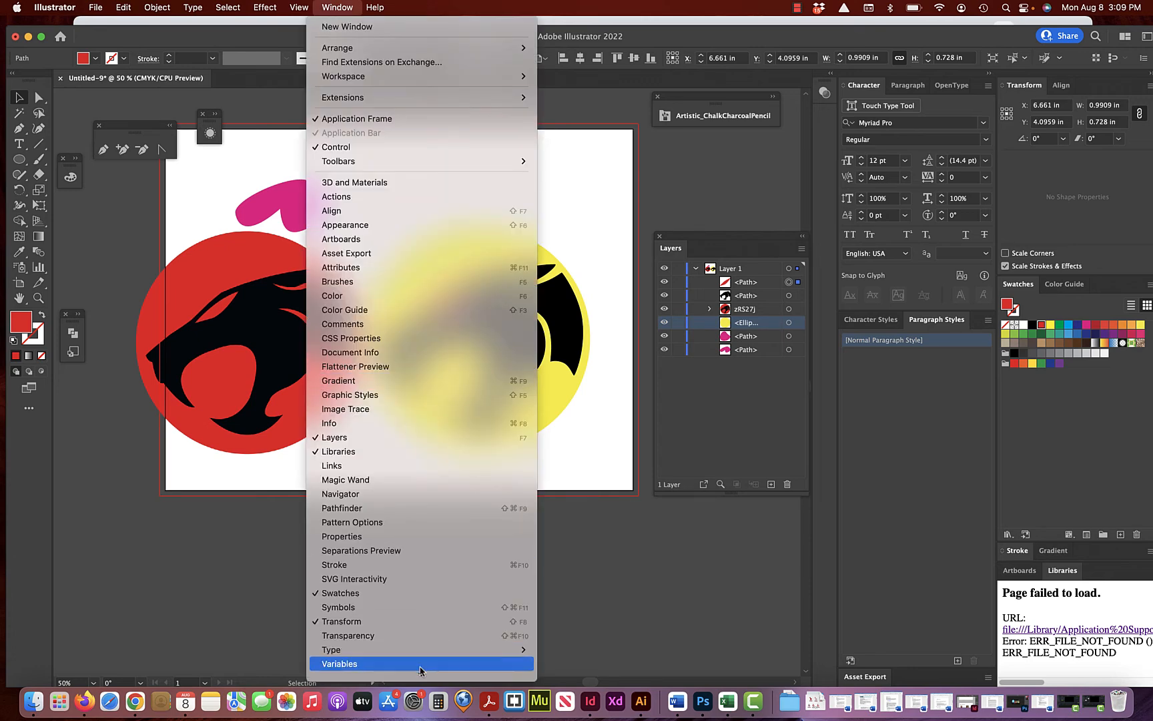
pyautogui.scroll(-3, 420, 667)
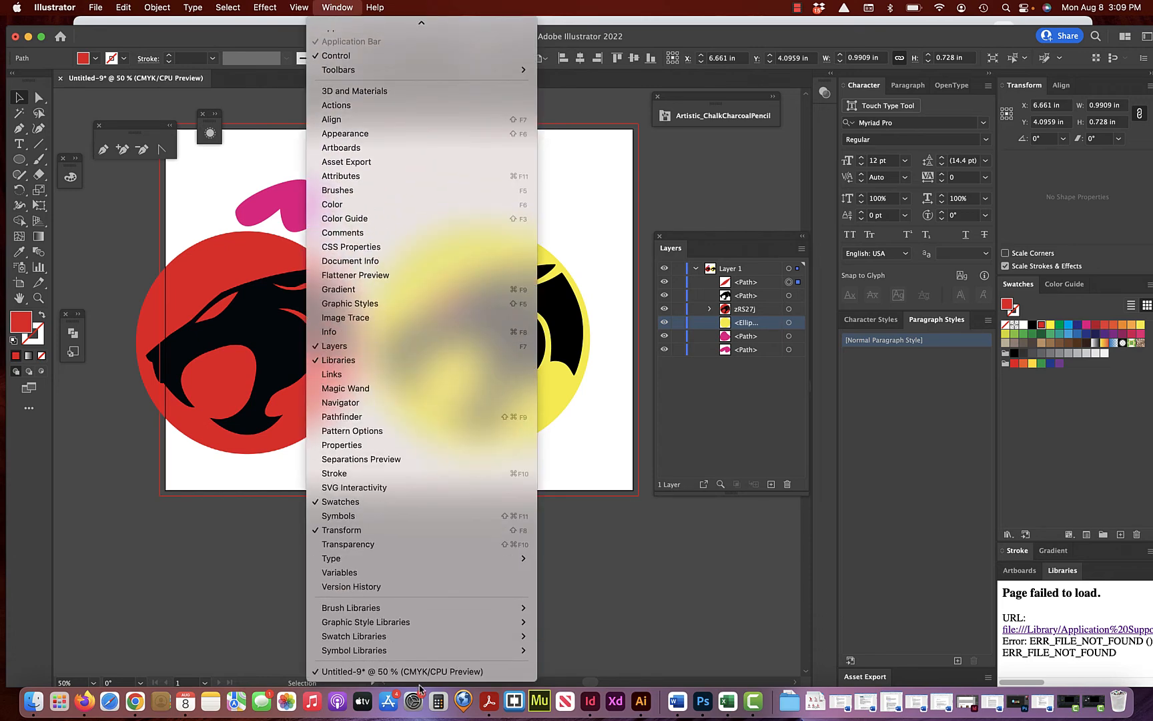
pyautogui.click(356, 418)
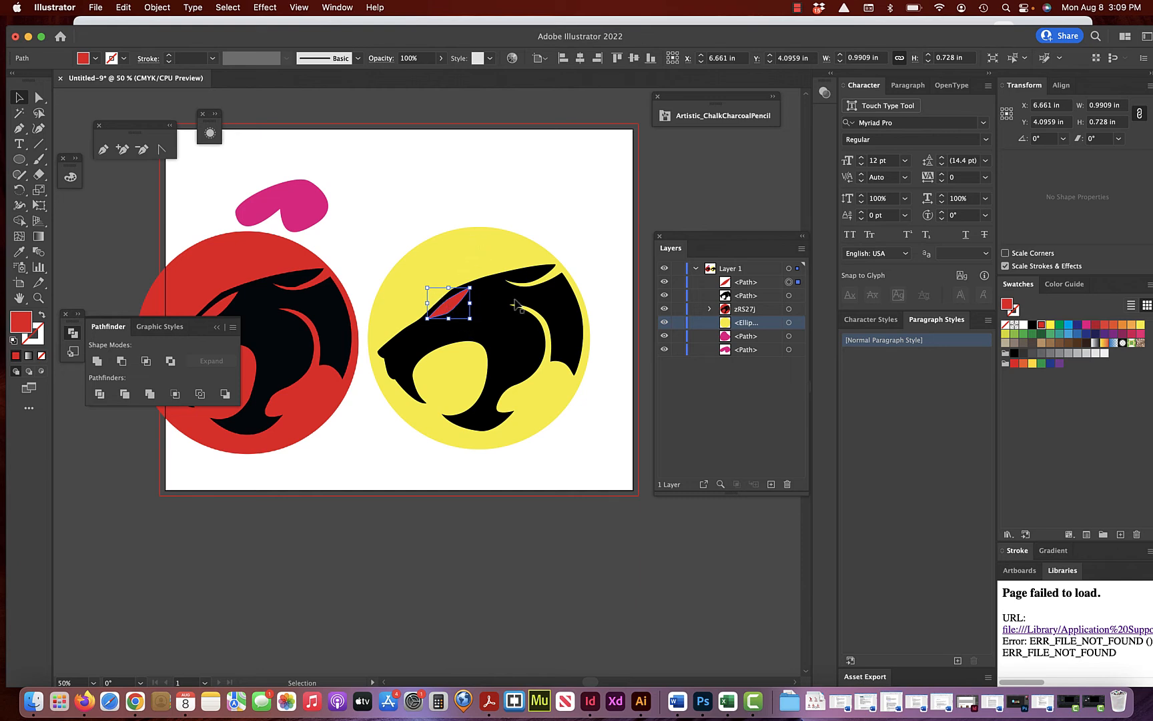
# - Subtract the red eye shape from the traced black head with the Pathfinder's Minus Front operation
pyautogui.click(506, 184)
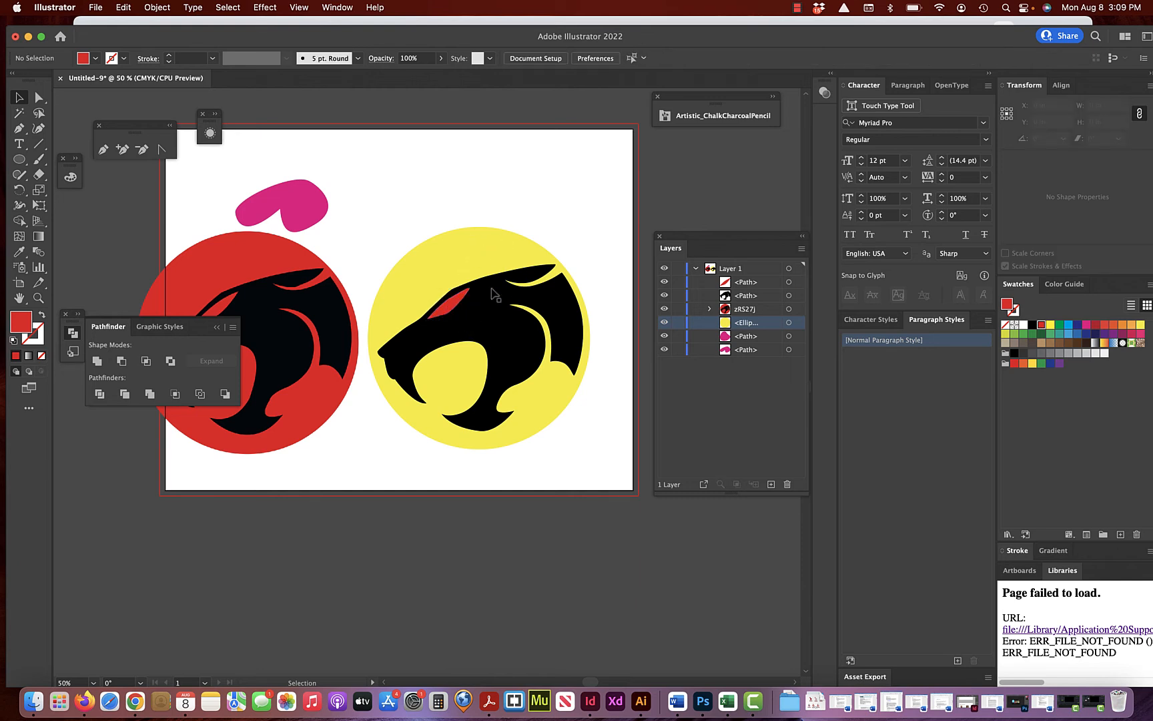
pyautogui.click(451, 308)
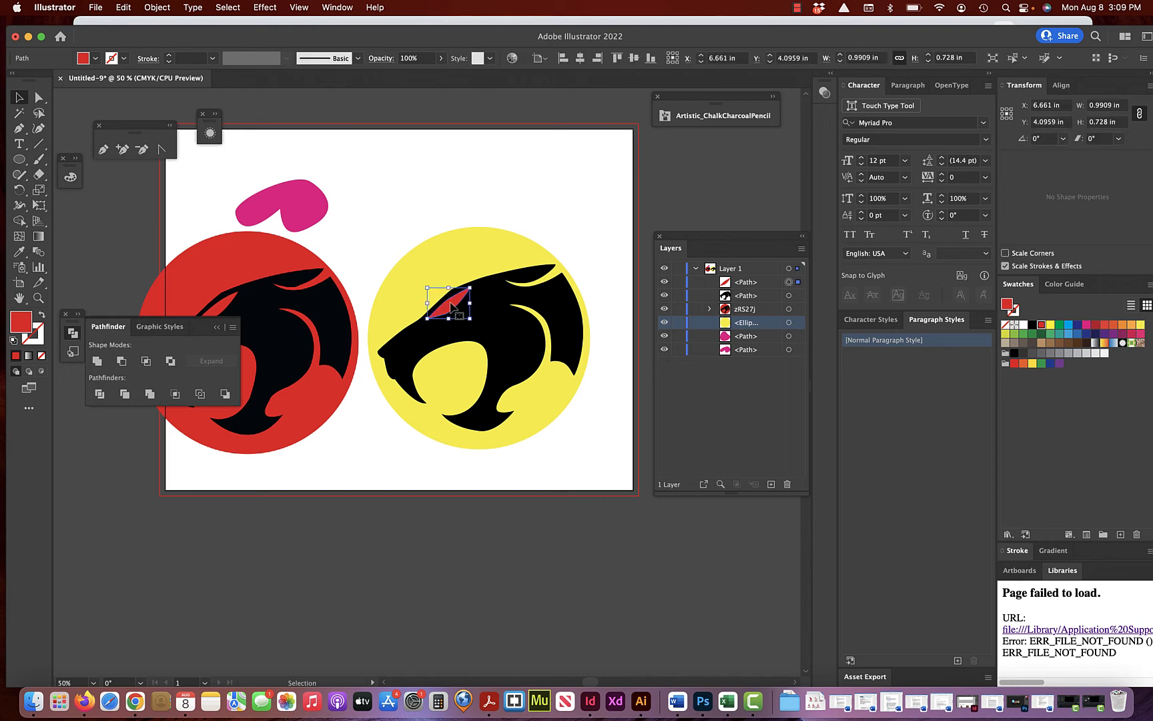
pyautogui.keyDown('shift'); pyautogui.click(492, 320); pyautogui.keyUp('shift')
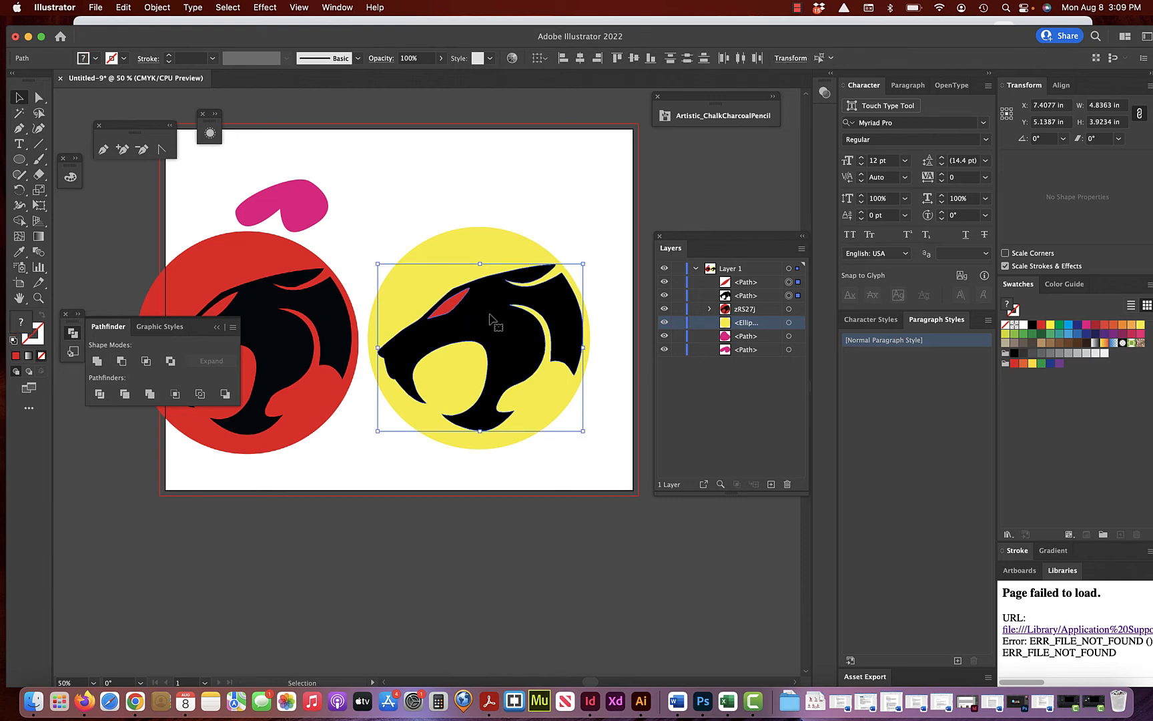
pyautogui.click(478, 202)
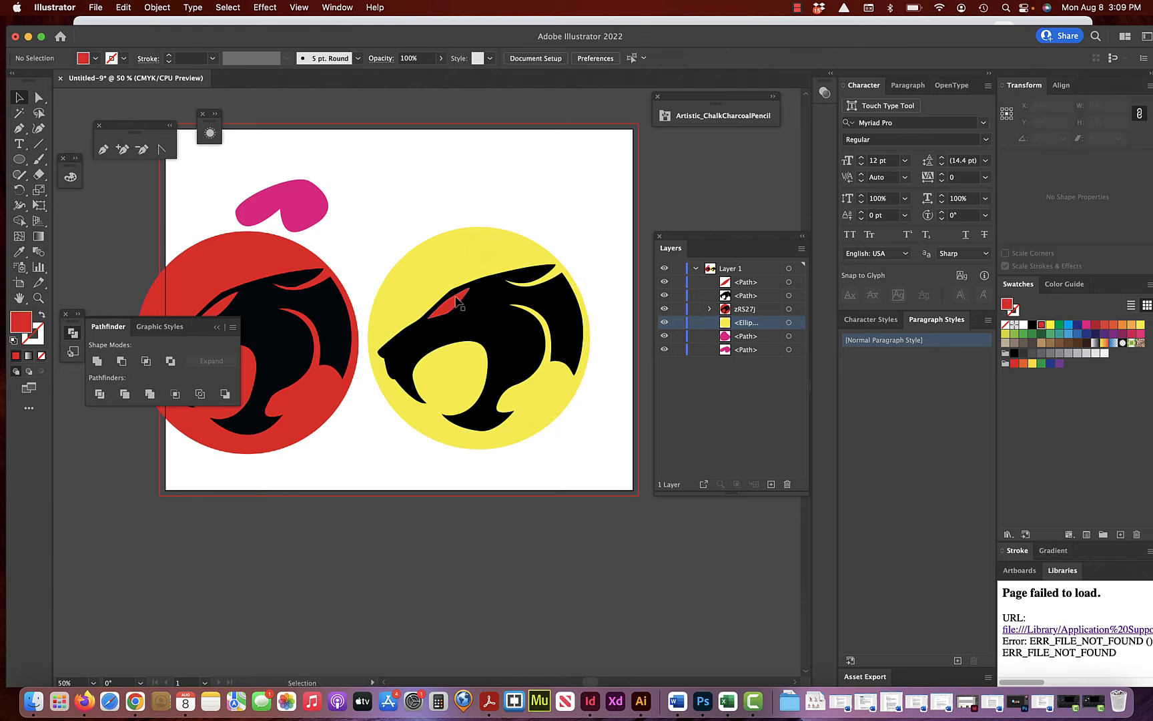
pyautogui.click(457, 301)
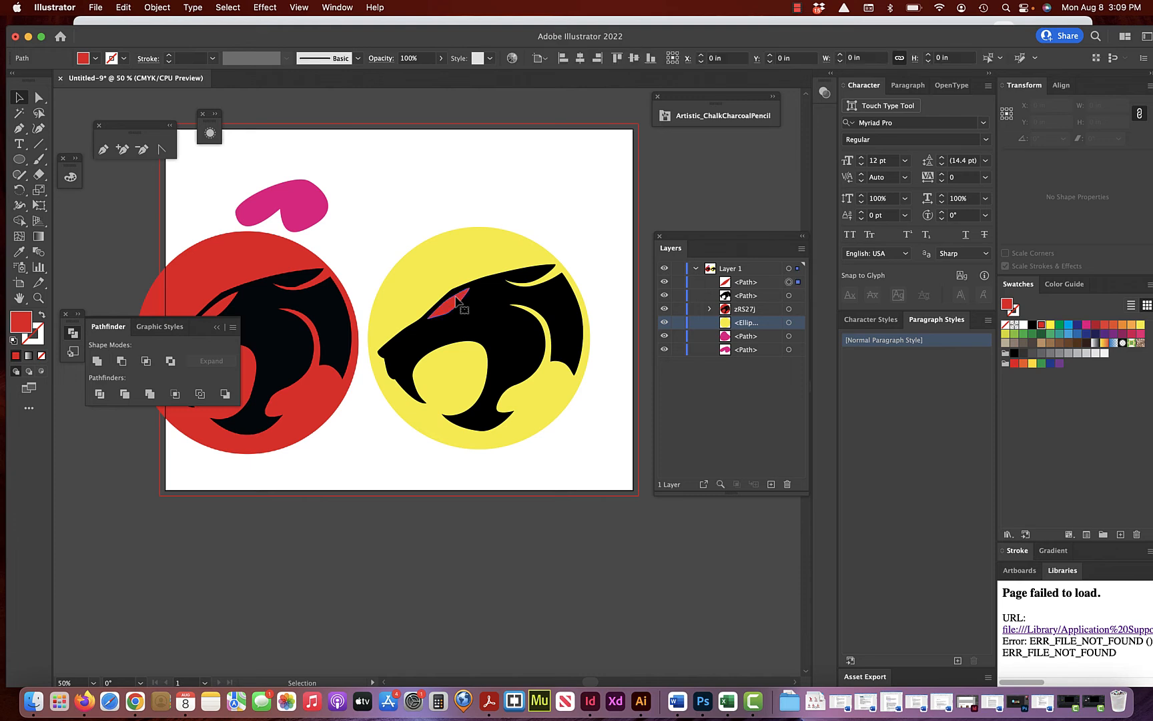
pyautogui.keyDown('shift'); pyautogui.click(506, 323); pyautogui.keyUp('shift')
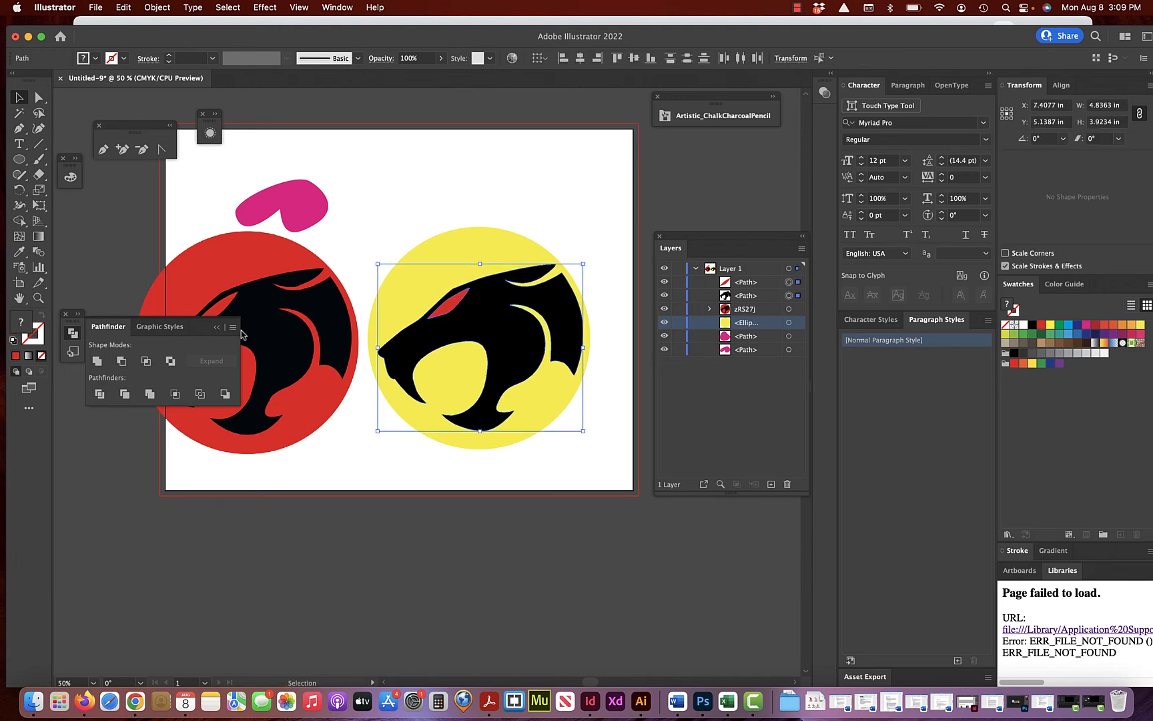
pyautogui.click(120, 362)
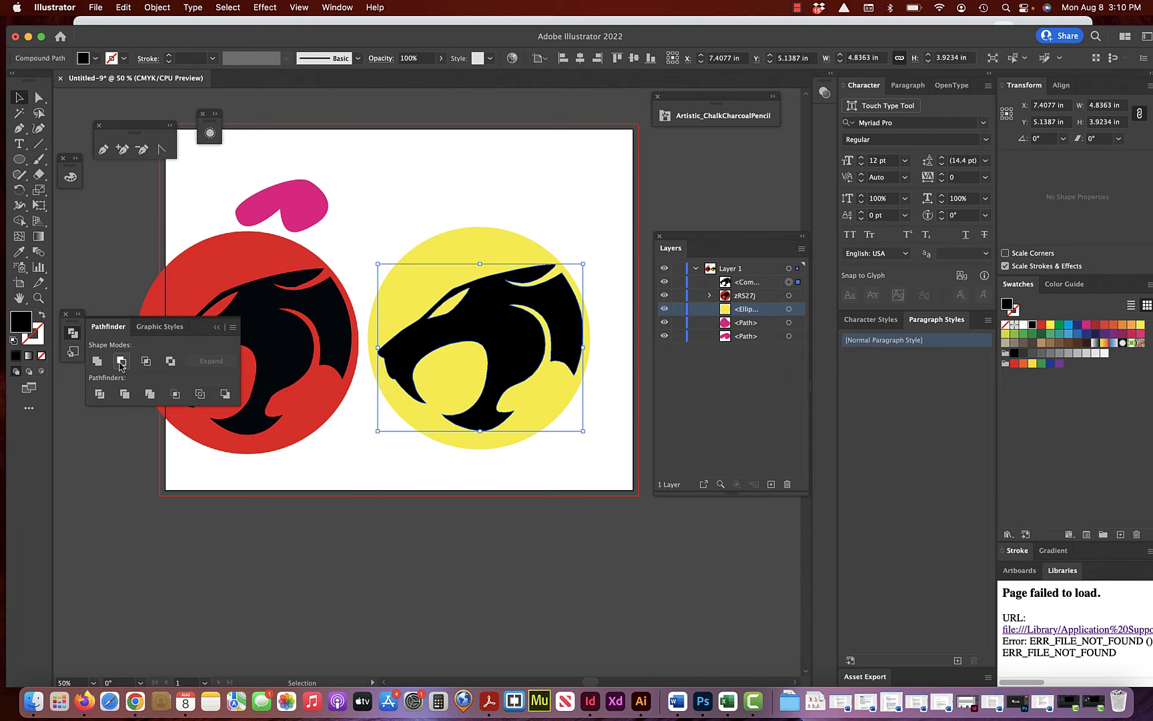
# - Move the cut-out head up and left to about X 6.7 in, Y 4.99 in, and undo the move while keeping the eye cut-out
pyautogui.moveTo(502, 333)
pyautogui.mouseDown()
pyautogui.moveTo(359, 232)
pyautogui.moveTo(395, 207)
pyautogui.moveTo(340, 237)
pyautogui.moveTo(483, 319)
pyautogui.mouseUp()
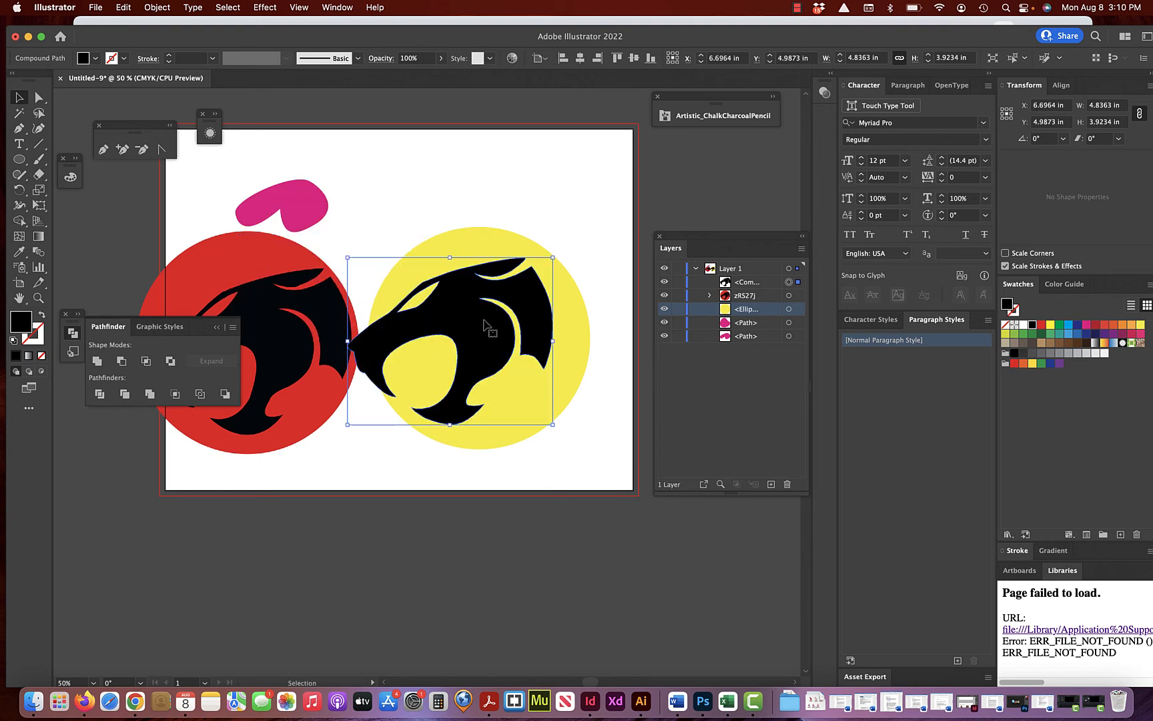
pyautogui.press('super+z')
pyautogui.press('super+z')
pyautogui.press('super+z')
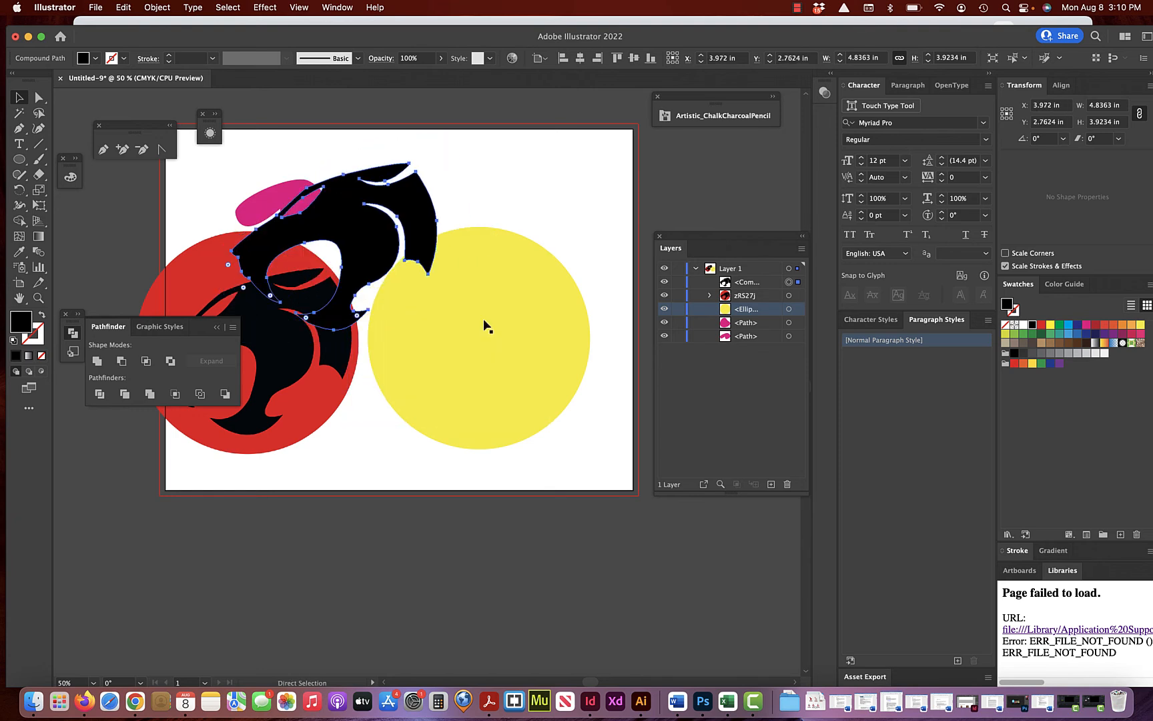
pyautogui.press('super+shift+z')
pyautogui.press('super+shift+z')
pyautogui.press('super+shift+z')
pyautogui.press('v')
pyautogui.click(518, 187)
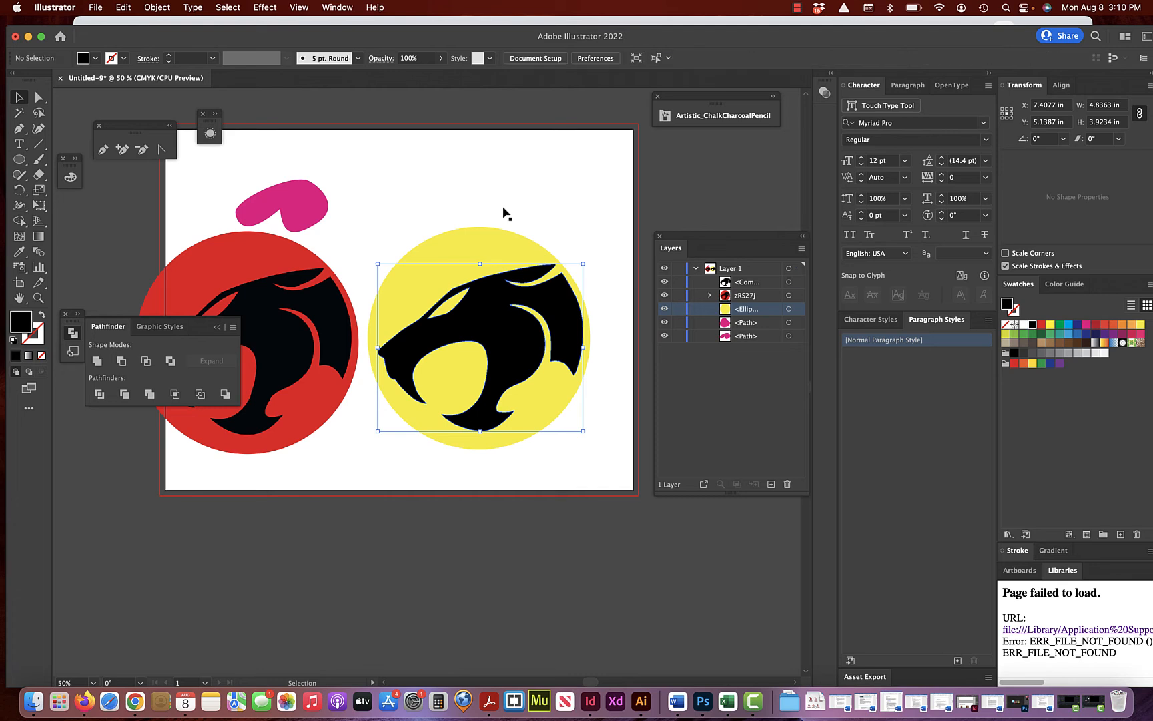
# - Fill the traced background circle with red
pyautogui.click(452, 250)
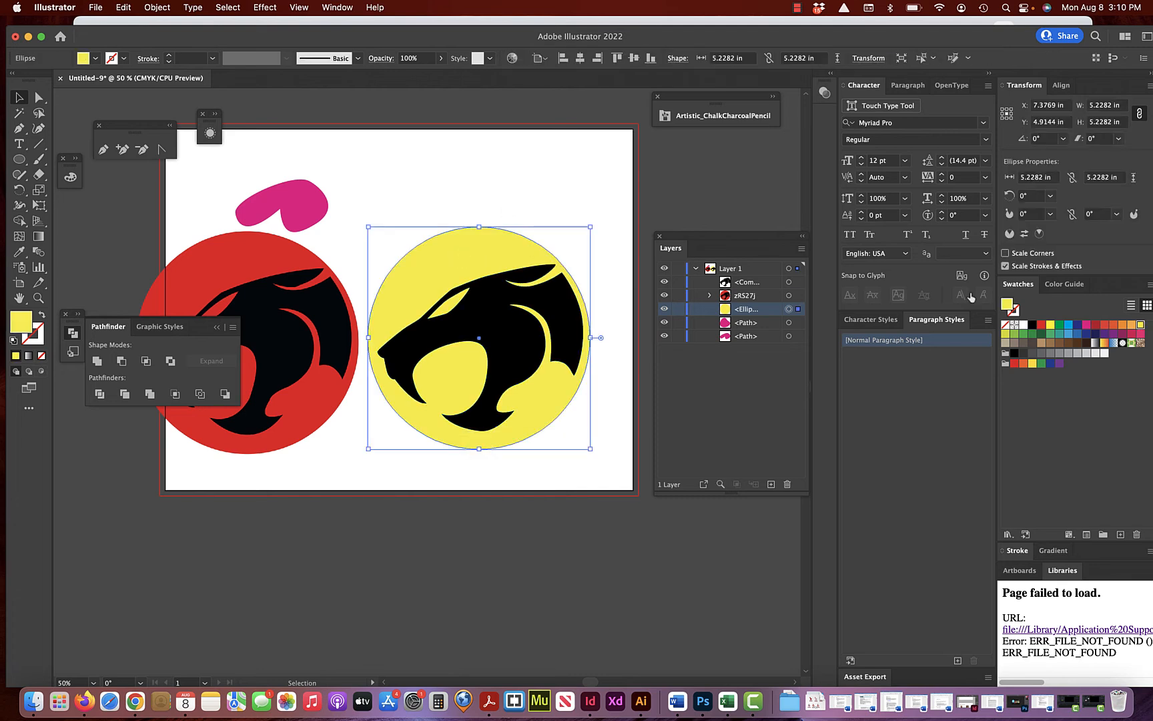
pyautogui.click(1041, 325)
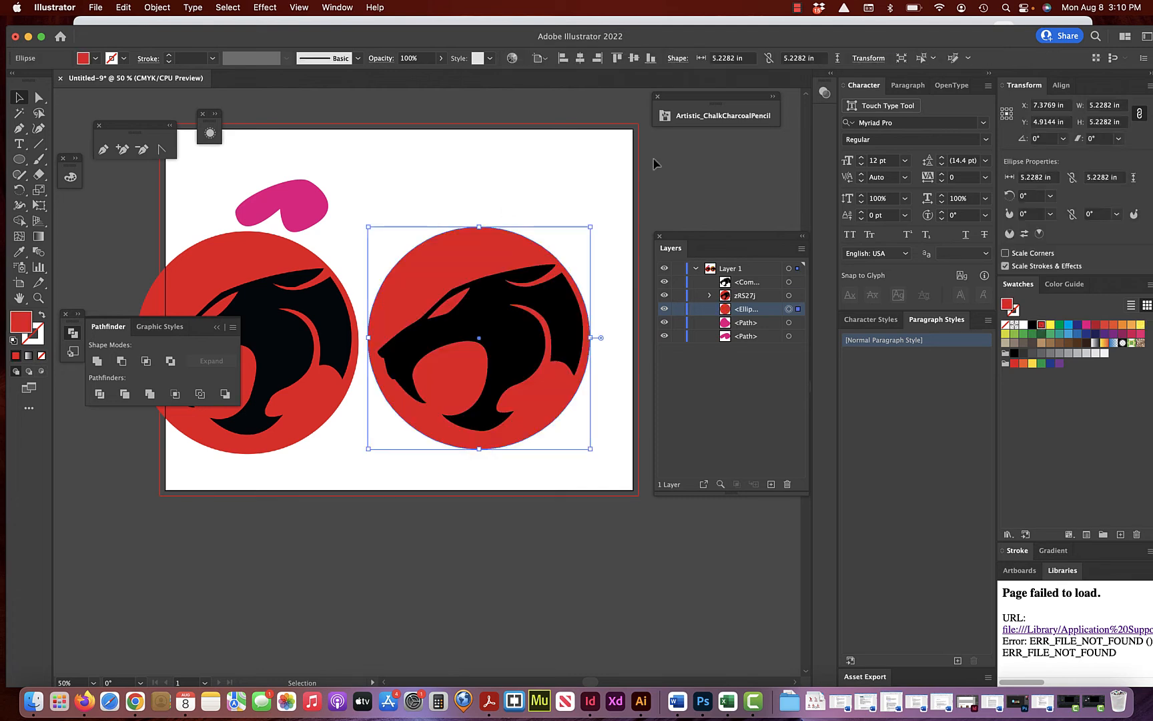
pyautogui.click(526, 188)
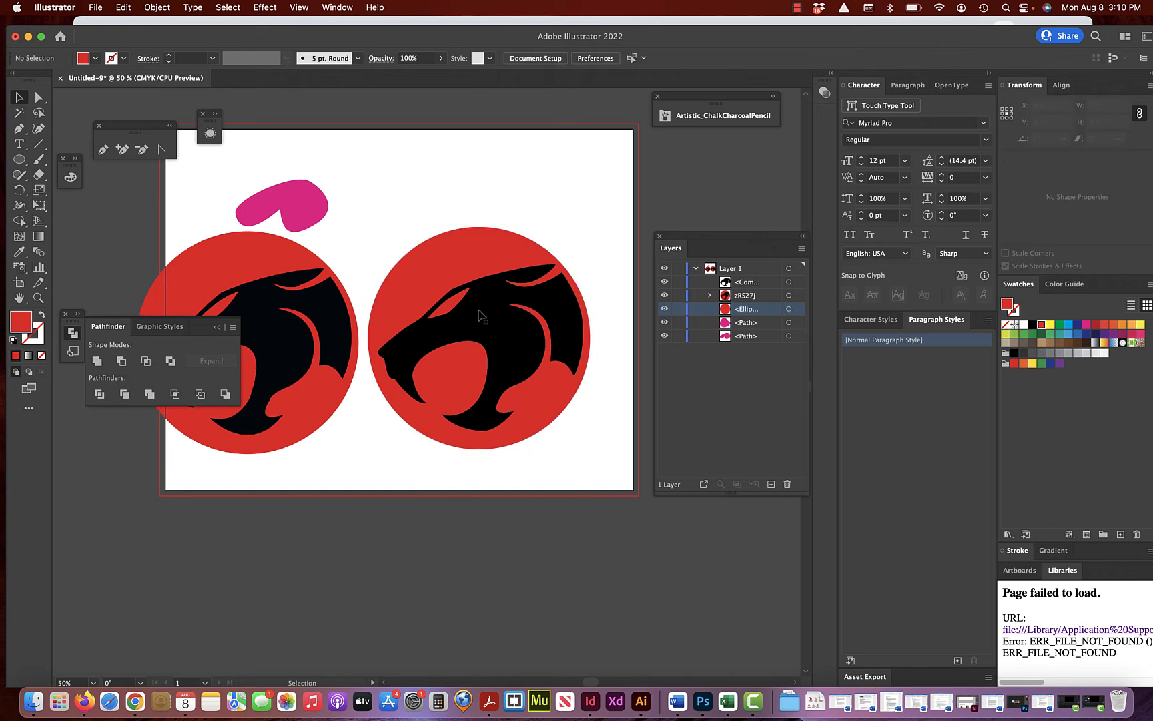
# - Move the traced head and circle together to the right, to about X 8.07 in, away from the original image
pyautogui.moveTo(393, 232); pyautogui.dragTo(589, 384)
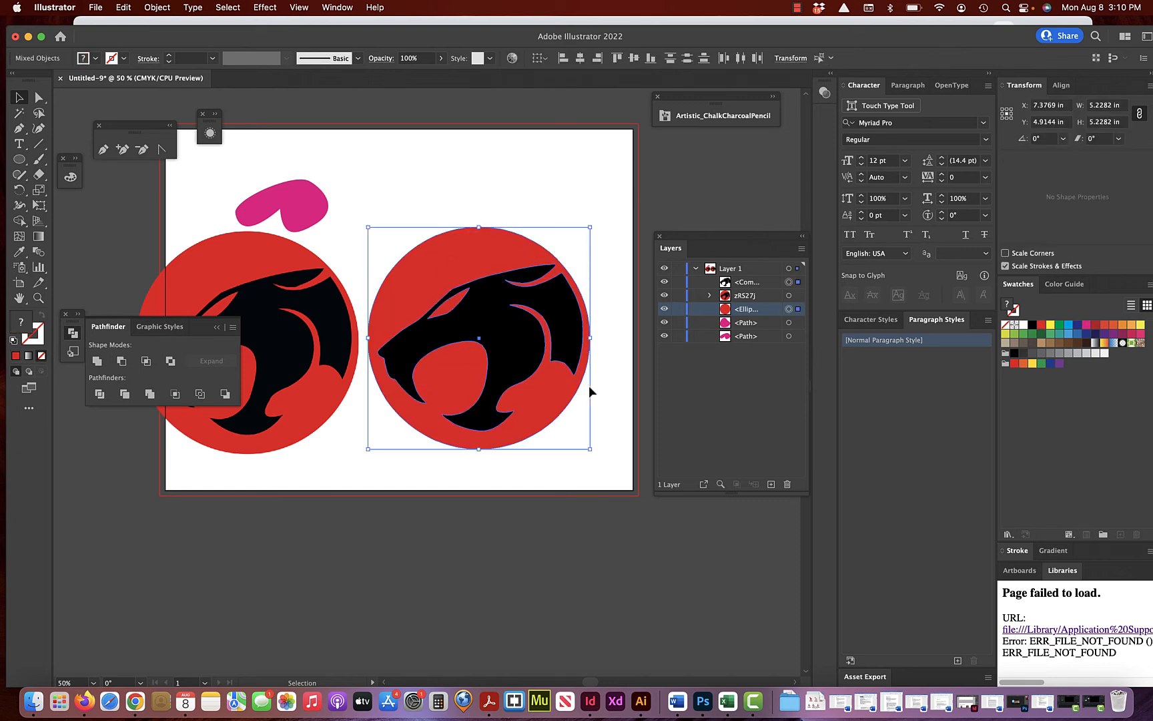
pyautogui.hotkey('shift', 'Right')
pyautogui.hotkey('shift', 'Right')
pyautogui.hotkey('shift', 'Right')
pyautogui.hotkey('shift', 'Right')
pyautogui.hotkey('shift', 'Right')
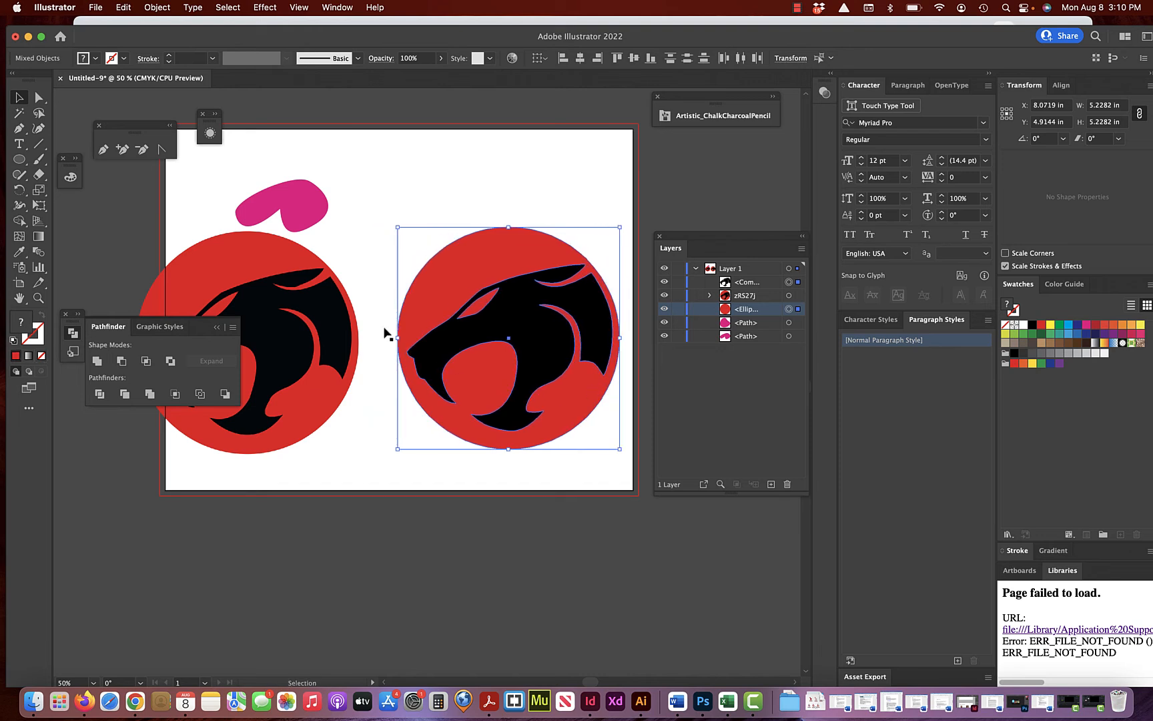
pyautogui.click(471, 165)
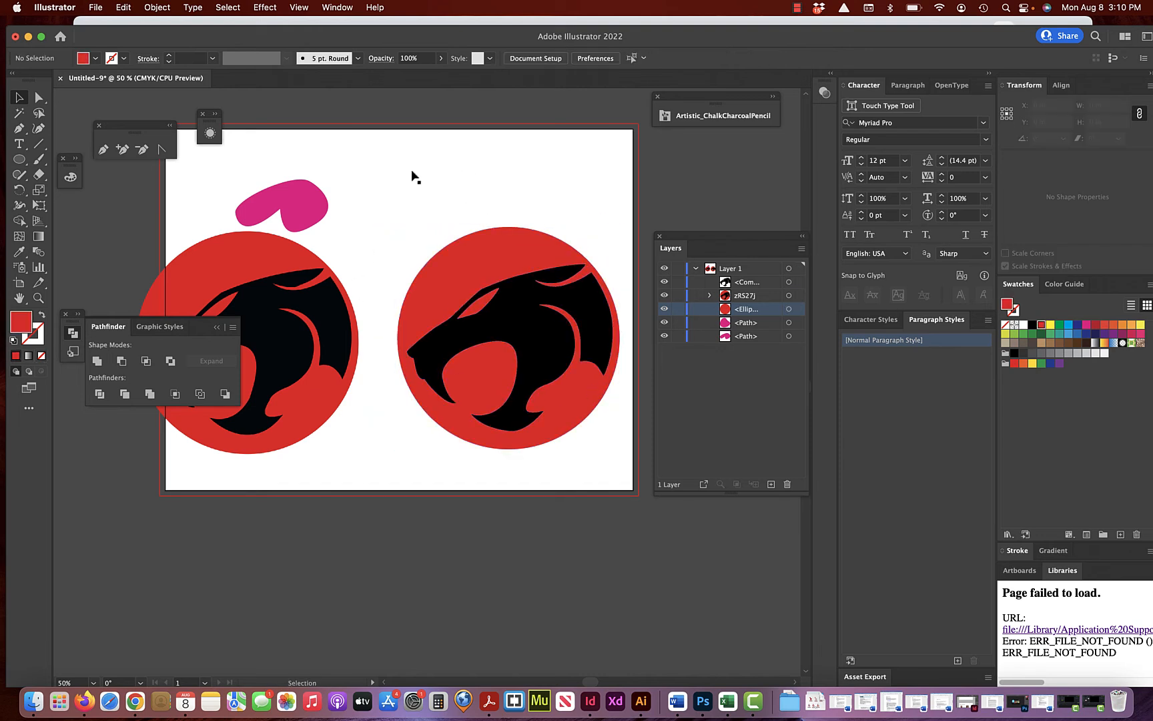
# - Move both pink shapes off the artboard's left edge, placing the smaller one at about X -1.04 in, Y 2.72 in
pyautogui.click(311, 215)
pyautogui.moveTo(311, 215); pyautogui.dragTo(150, 220)
pyautogui.moveTo(291, 196); pyautogui.dragTo(123, 246)
pyautogui.hscroll(-10, 313, 201)
pyautogui.scroll(-3, 313, 200)
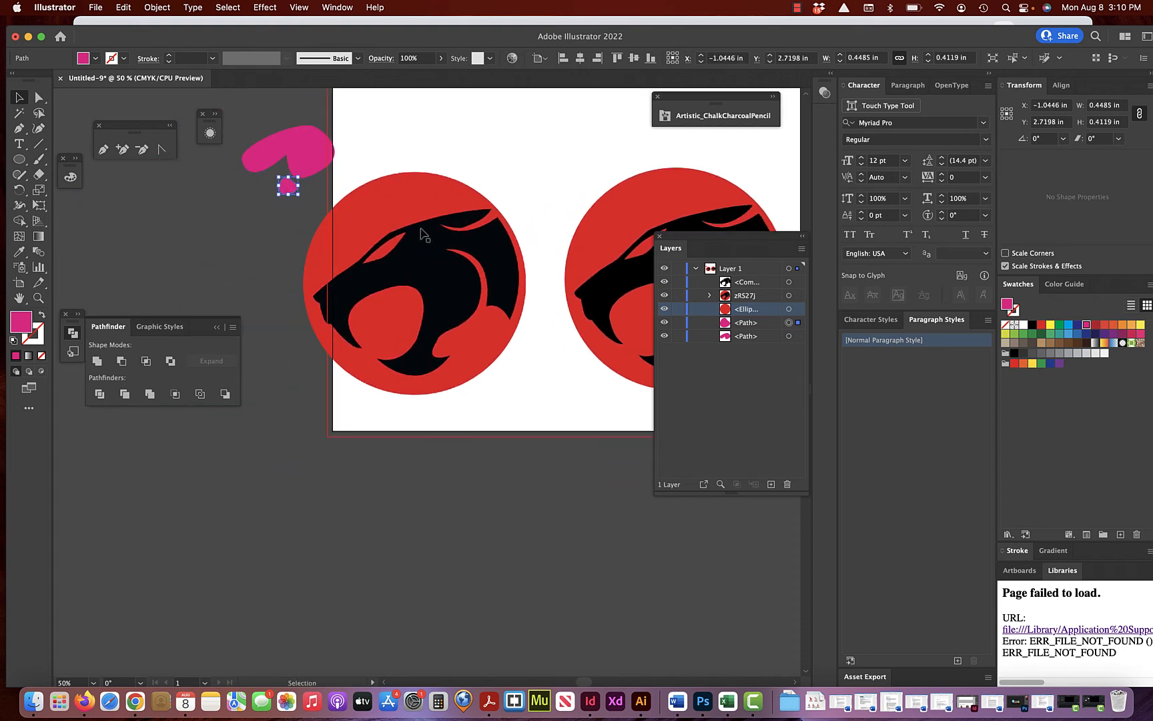
# - Move the original logo image slightly up and right to about X 2.46 in, Y 4.9 in
pyautogui.click(427, 235)
pyautogui.moveTo(451, 247); pyautogui.dragTo(474, 242)
pyautogui.click(579, 169)
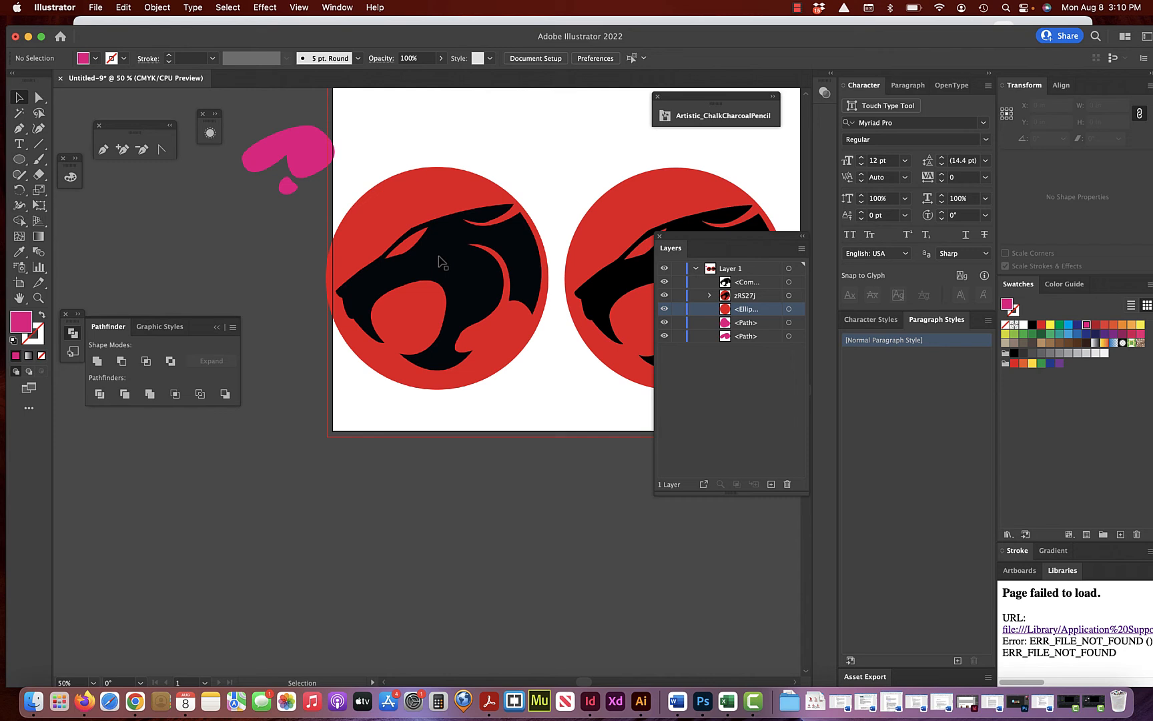
# - Select the original logo image and open the Image Trace settings for it
pyautogui.click(472, 263)
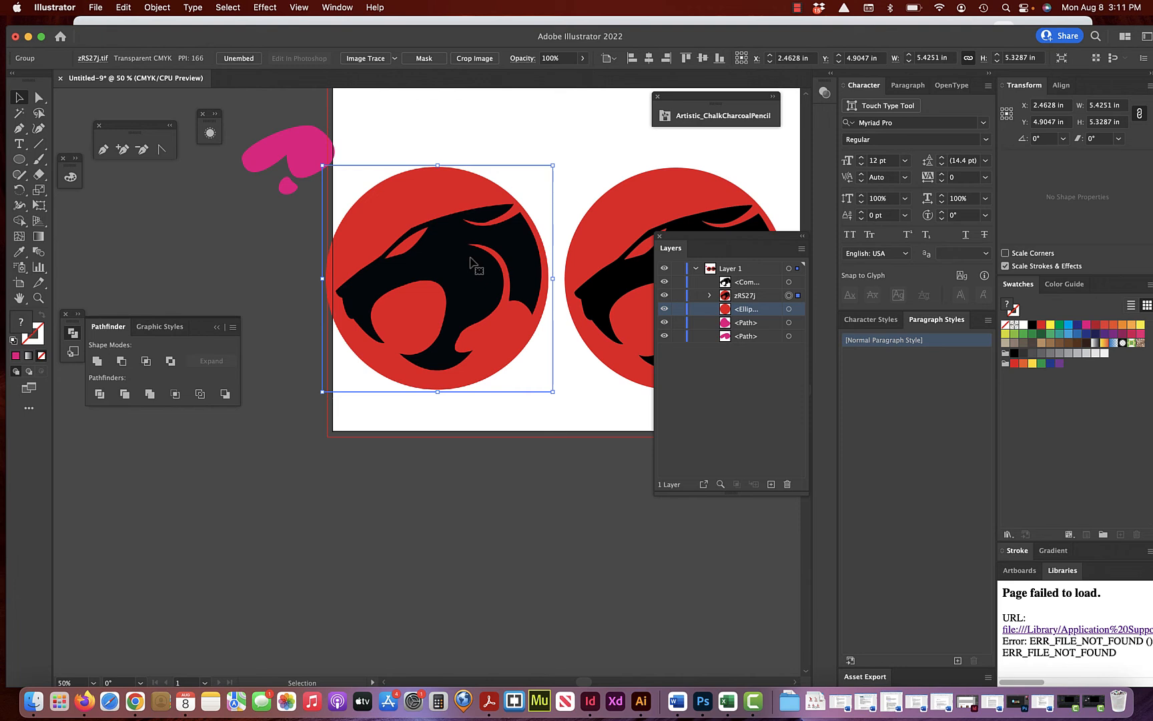
pyautogui.scroll(1, 471, 262)
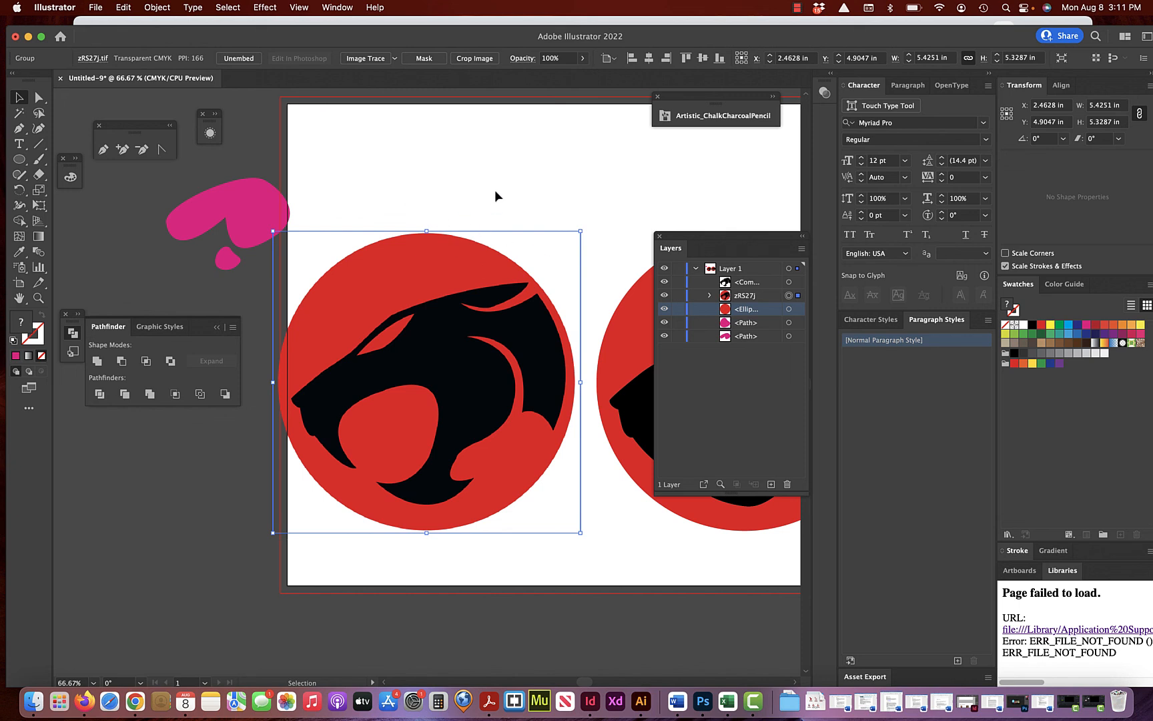
pyautogui.scroll(-1, 495, 192)
pyautogui.hscroll(1, 495, 192)
pyautogui.click(337, 8)
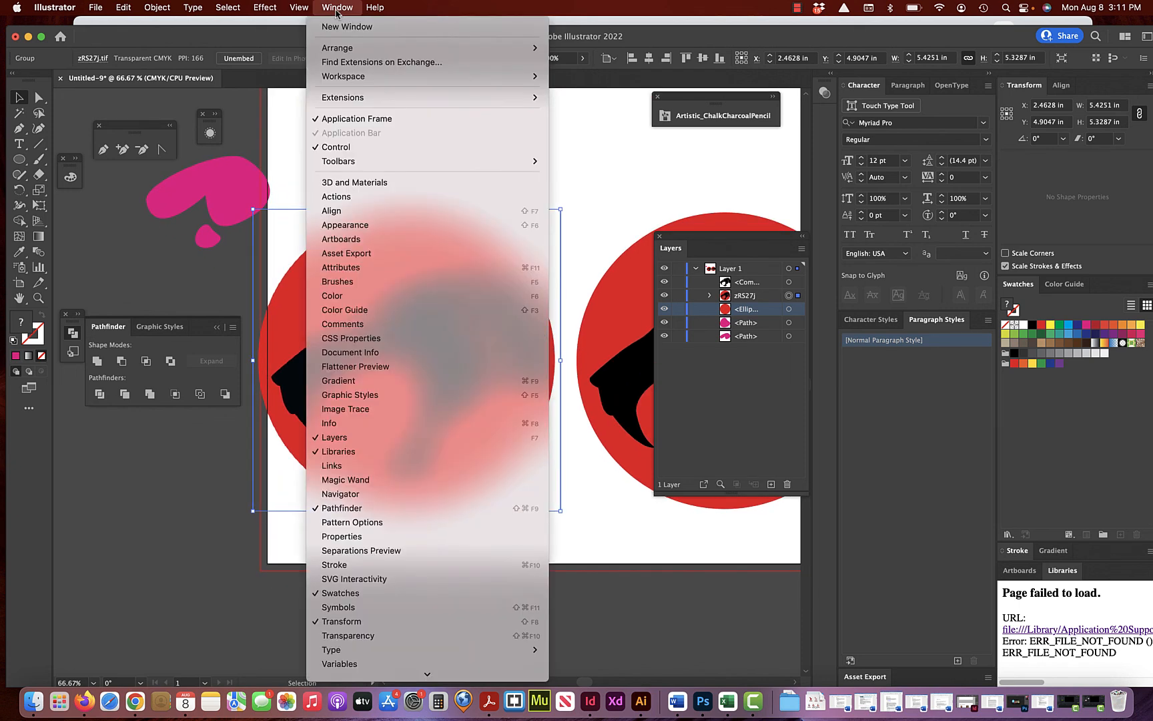
pyautogui.scroll(-3, 367, 554)
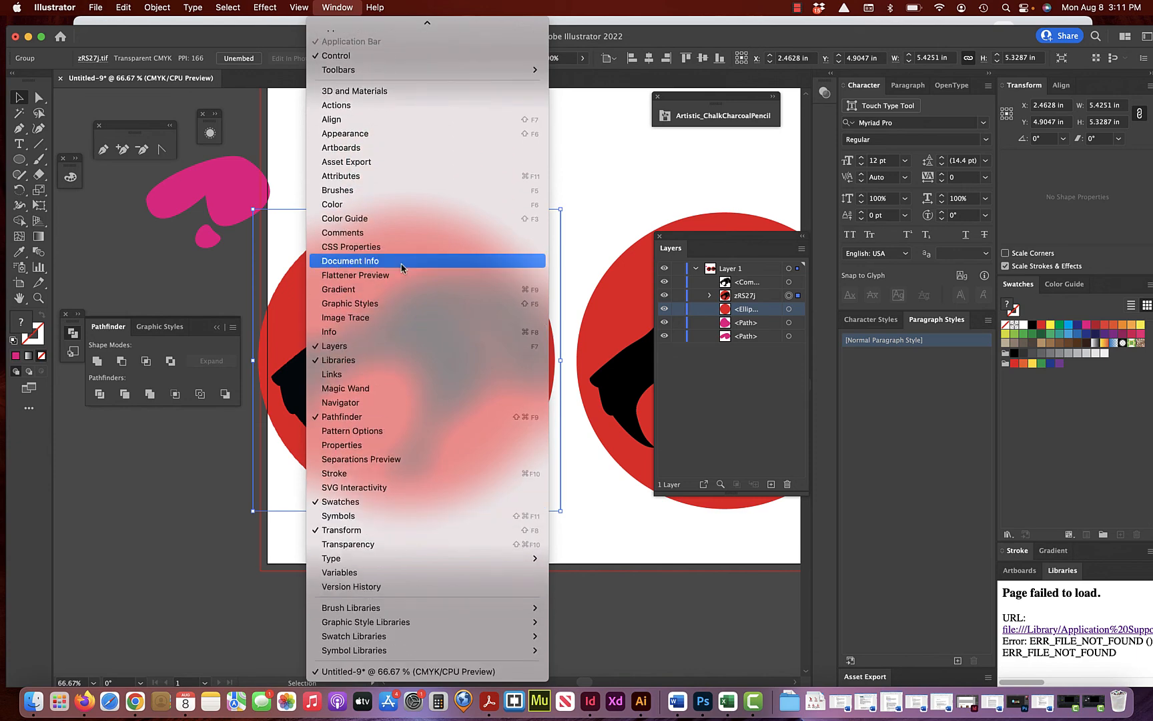
pyautogui.click(391, 317)
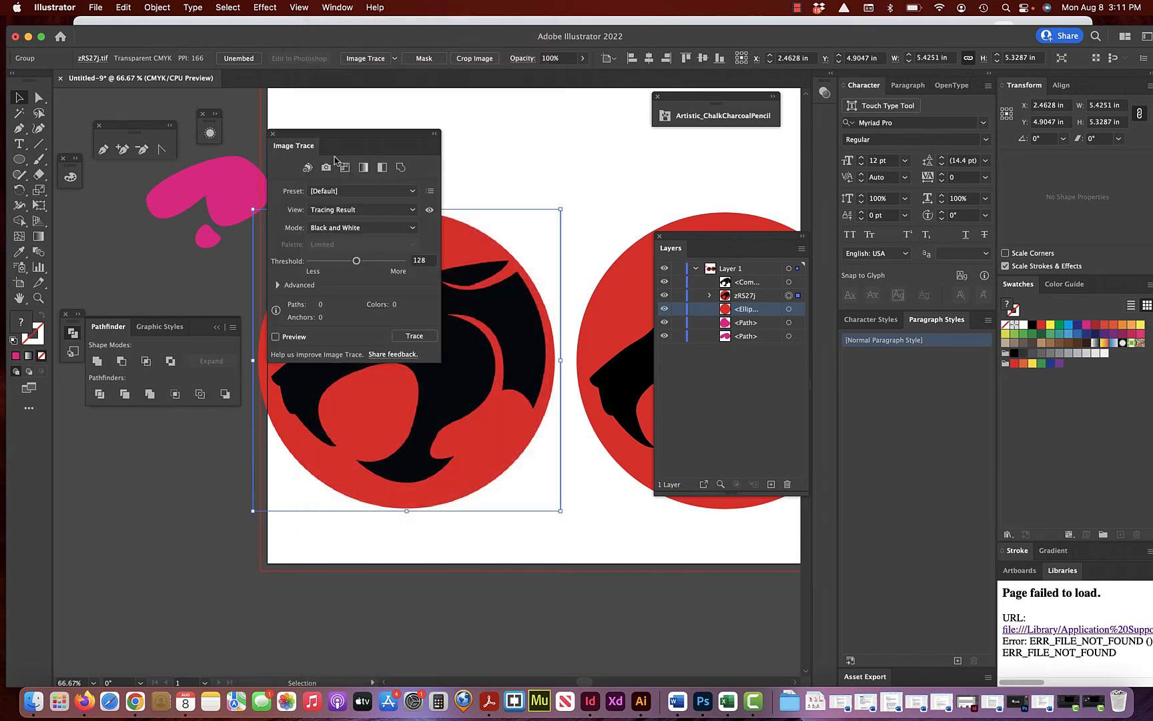
# - Show the advanced Image Trace options and preview the logo's trace in Color mode
pyautogui.moveTo(341, 138); pyautogui.dragTo(226, 104)
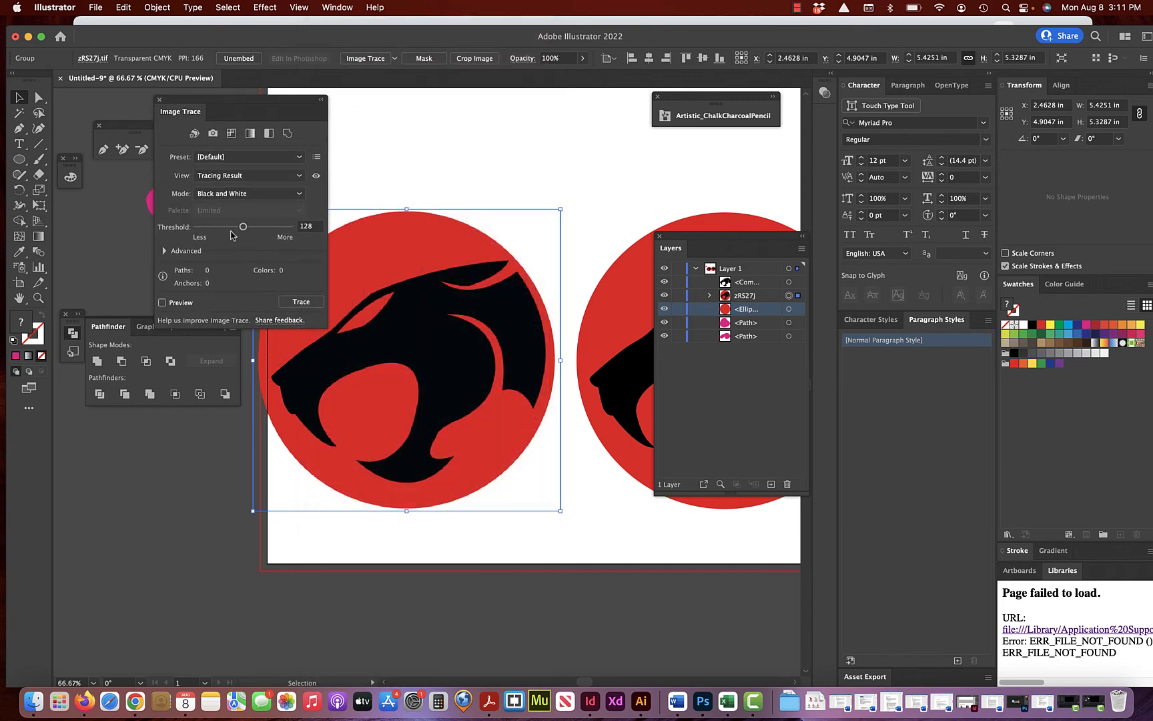
pyautogui.click(164, 252)
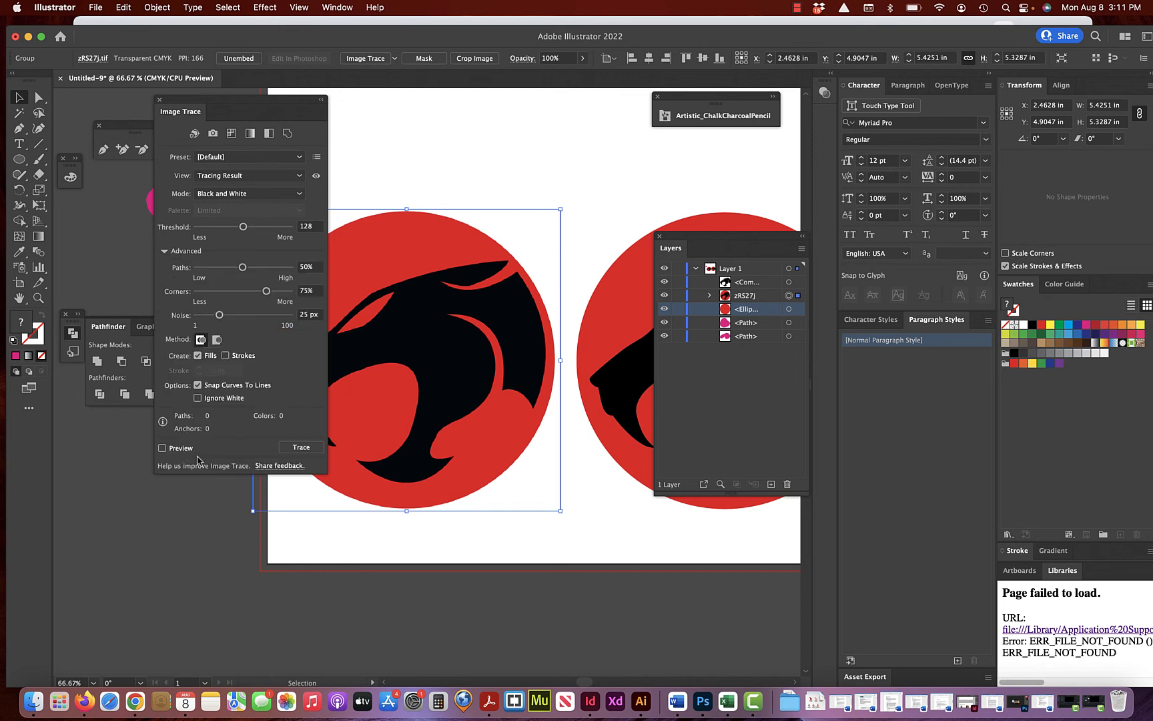
pyautogui.click(162, 449)
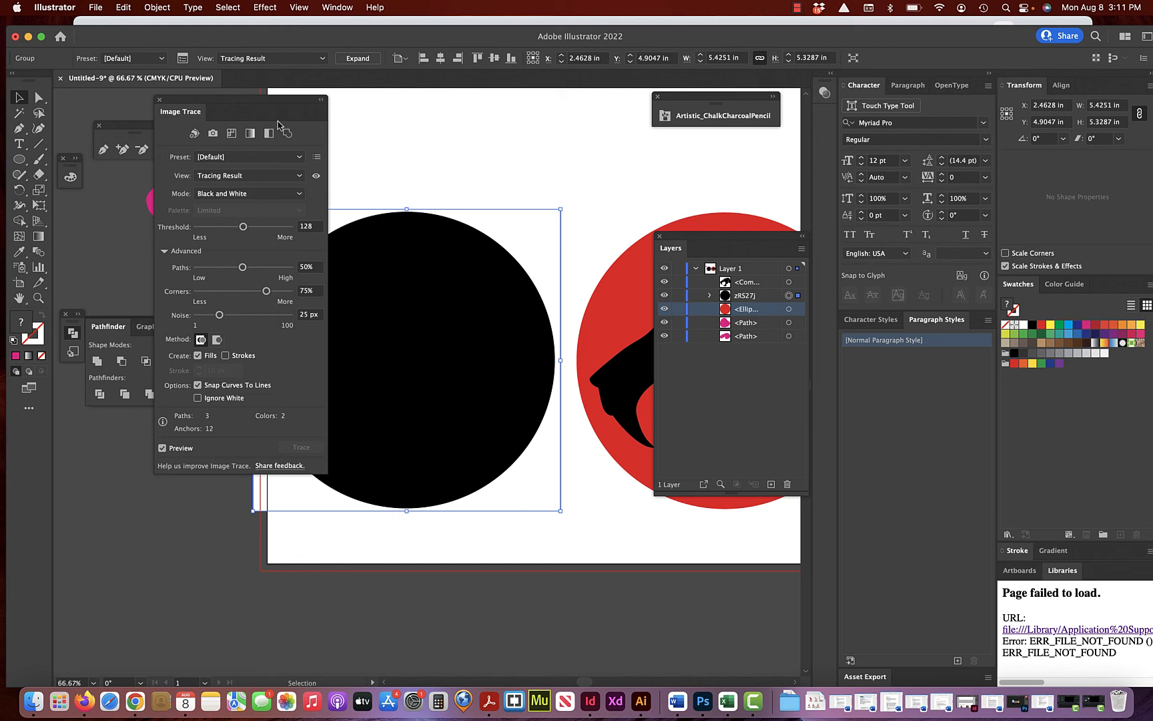
pyautogui.click(279, 193)
pyautogui.click(269, 208)
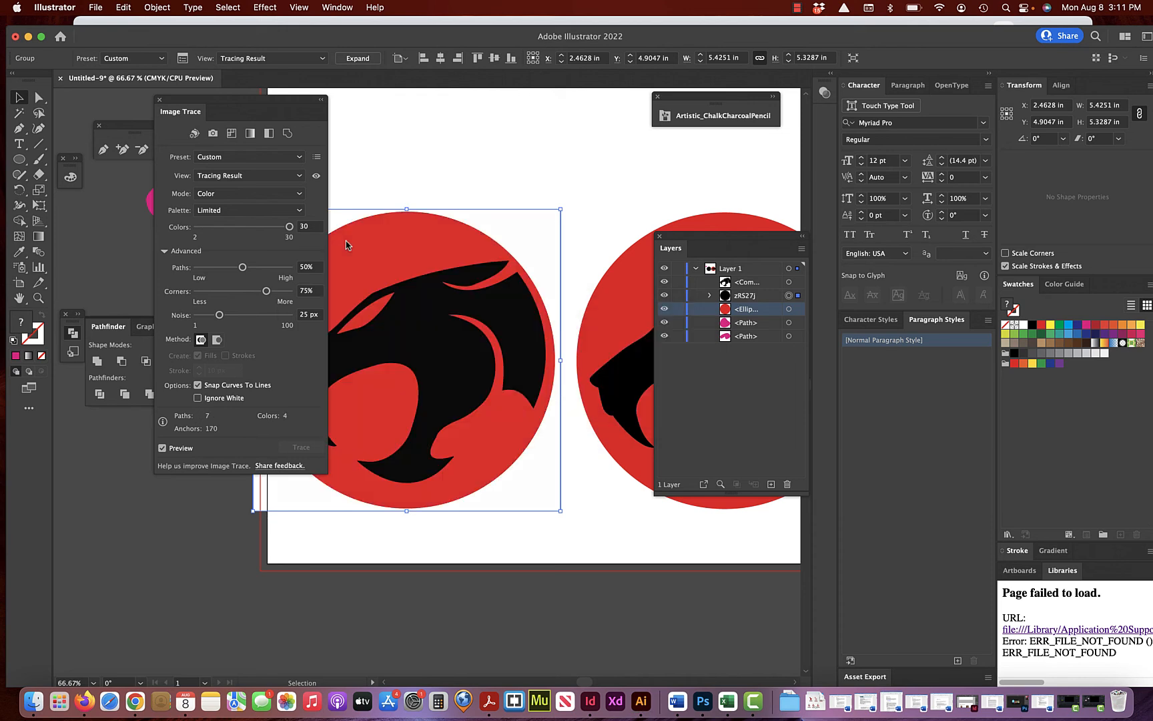
# - Set the trace to ignore white and expand it into editable vector paths, leaving nothing selected
pyautogui.hscroll(-5, 541, 304)
pyautogui.scroll(-4, 541, 303)
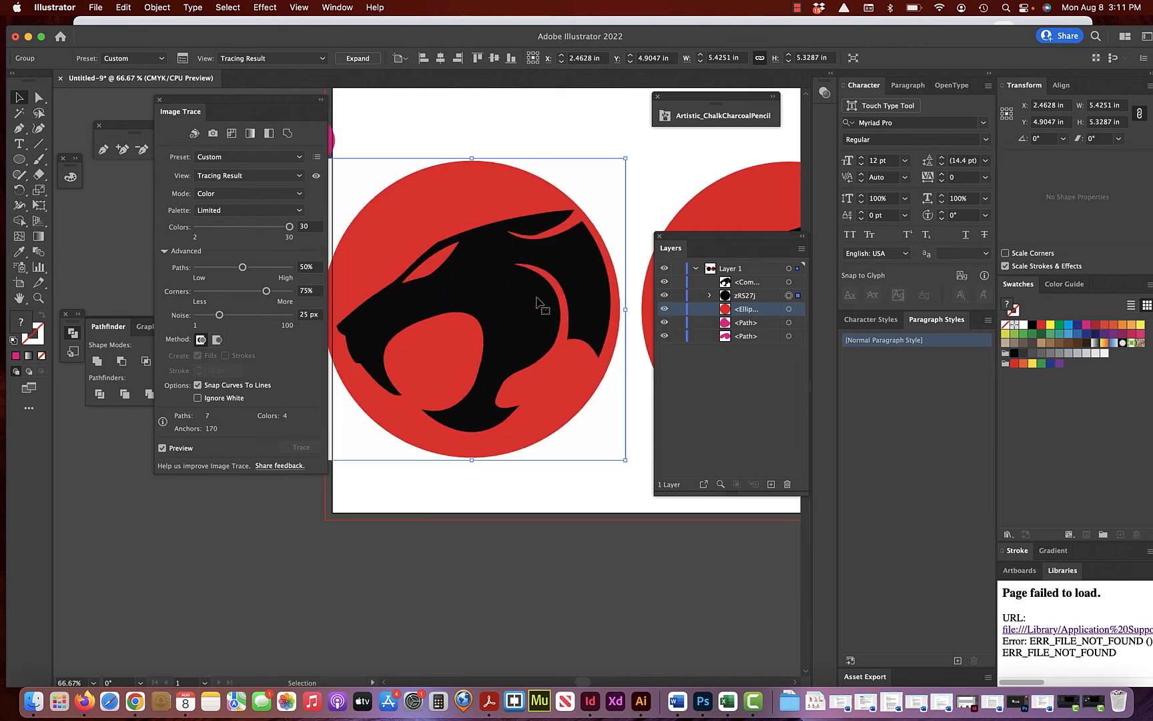
pyautogui.click(805, 238)
pyautogui.hscroll(10, 685, 280)
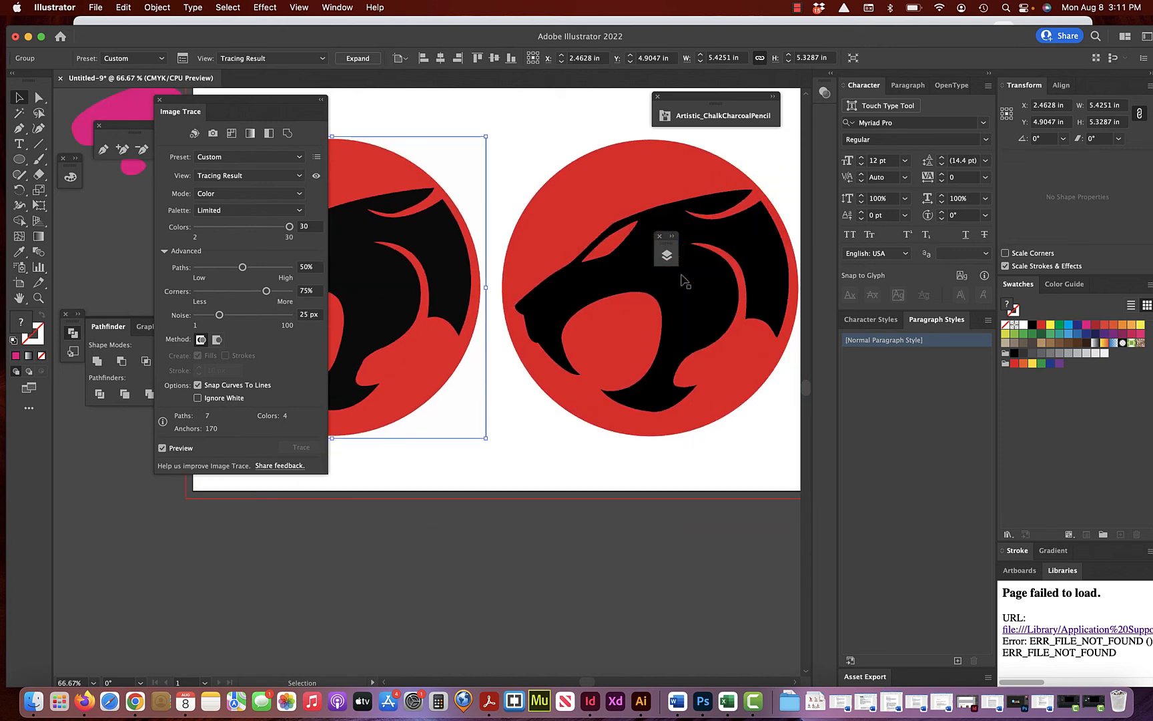
pyautogui.hscroll(-7, 505, 329)
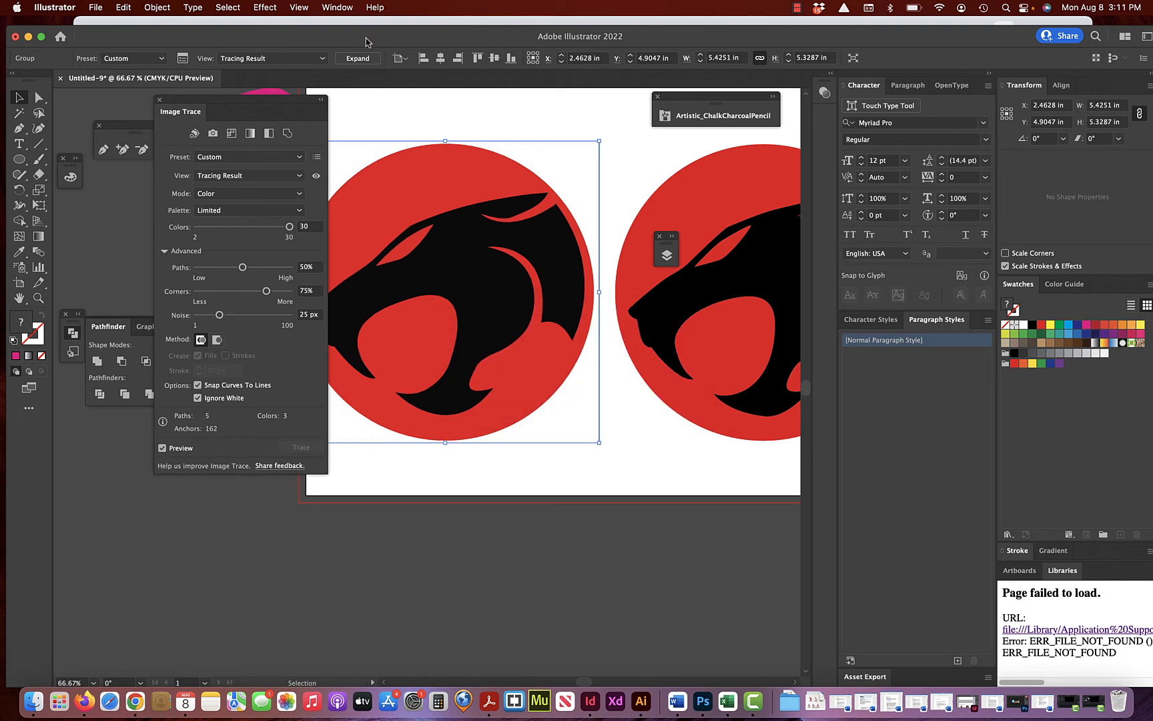
pyautogui.click(357, 59)
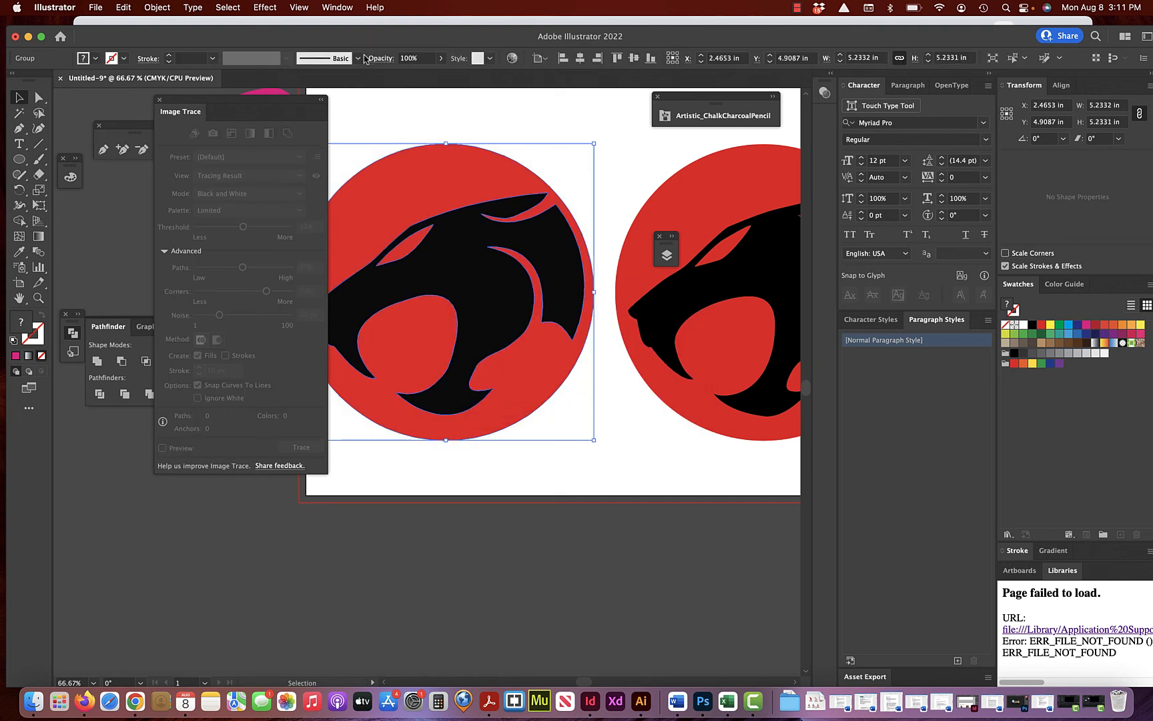
pyautogui.click(321, 100)
pyautogui.click(386, 121)
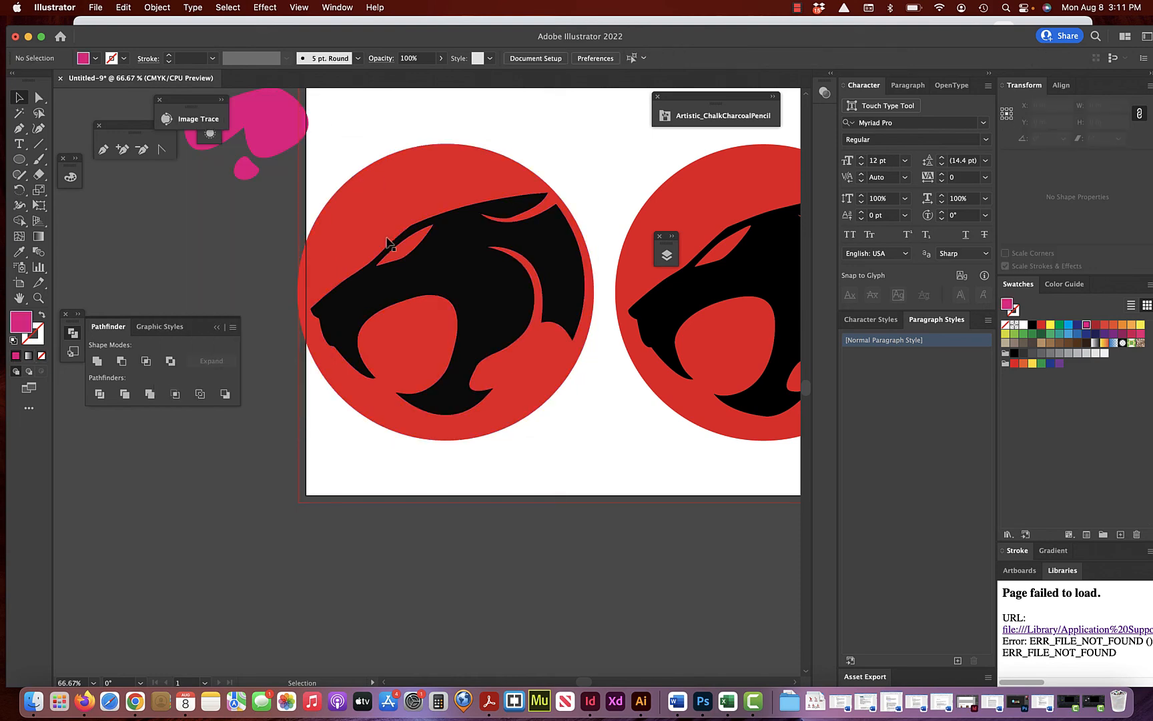
# - Try moving the expanded logo to the right as one group, undoing each move
pyautogui.hscroll(3, 387, 242)
pyautogui.click(378, 260)
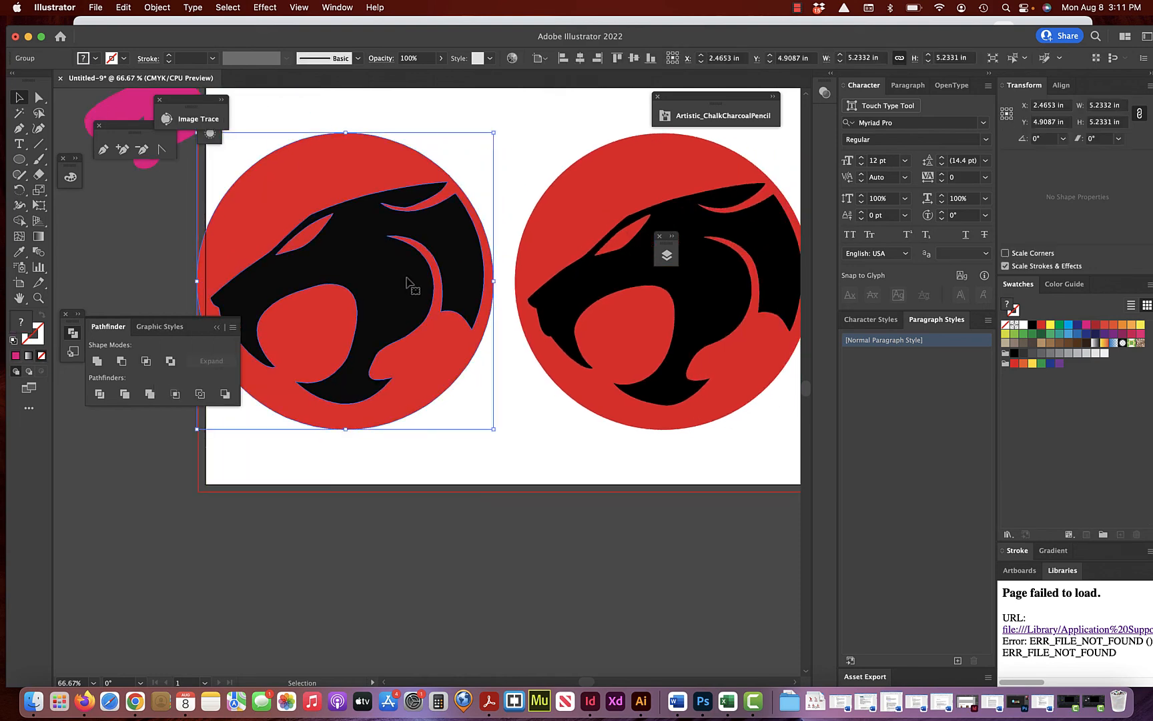
pyautogui.moveTo(409, 283); pyautogui.dragTo(485, 279)
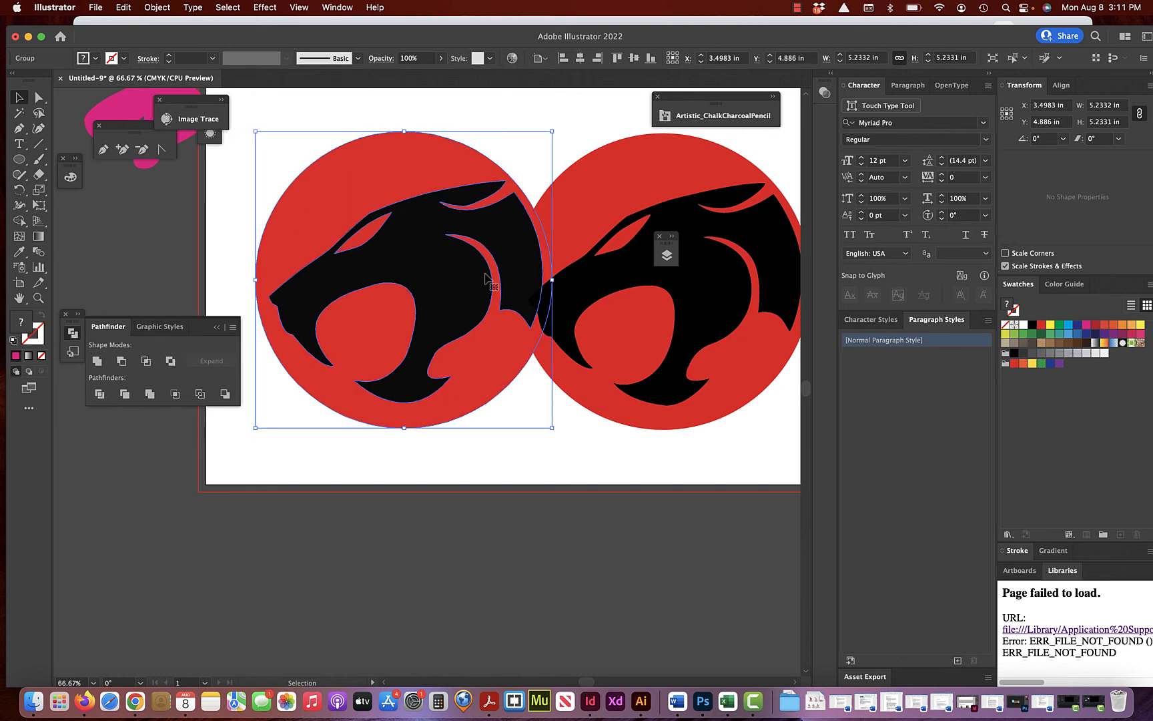
pyautogui.press('super+z')
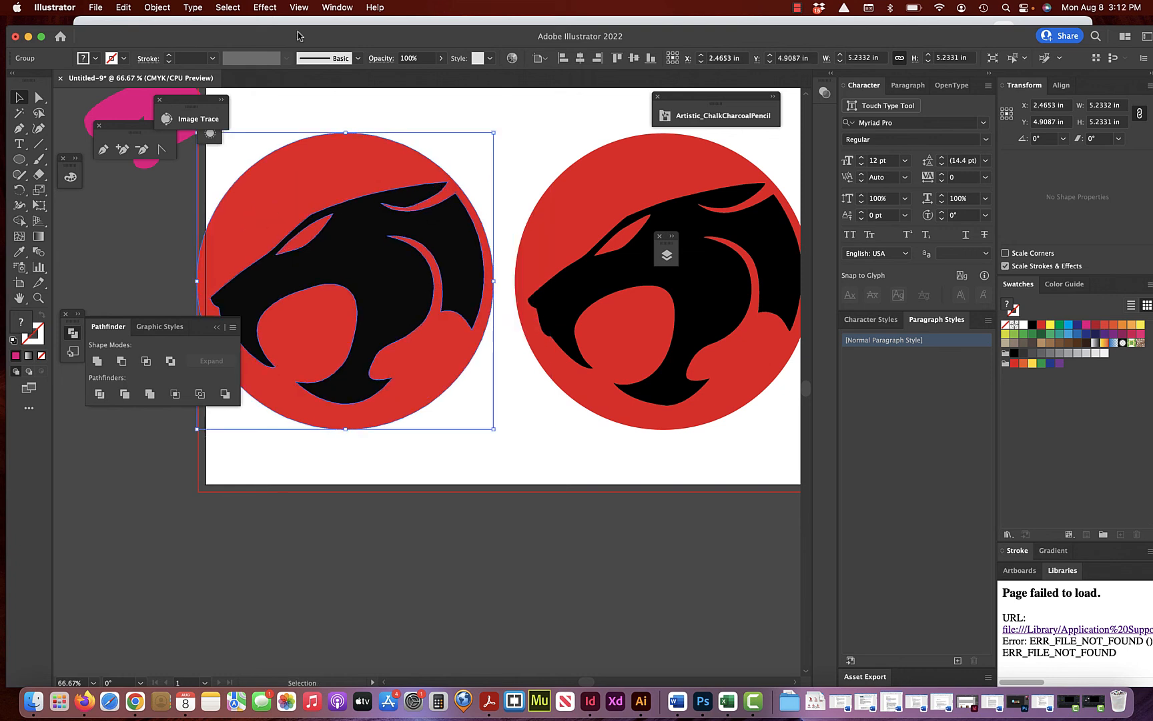
pyautogui.click(162, 8)
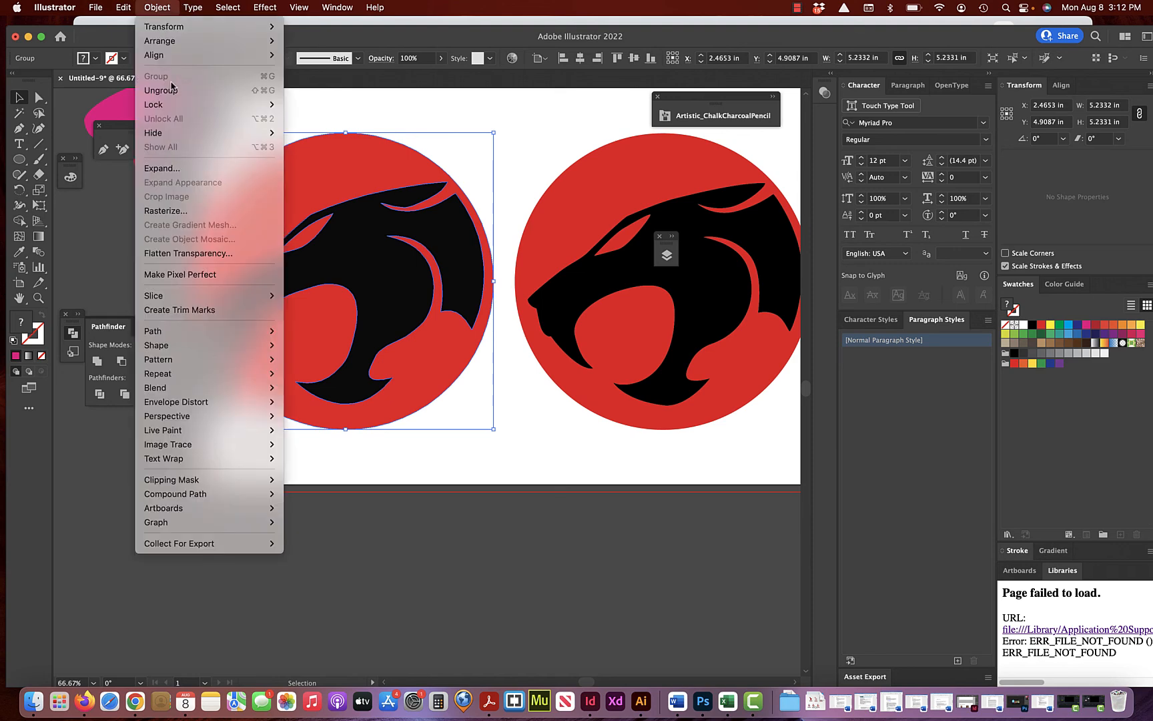
pyautogui.click(366, 101)
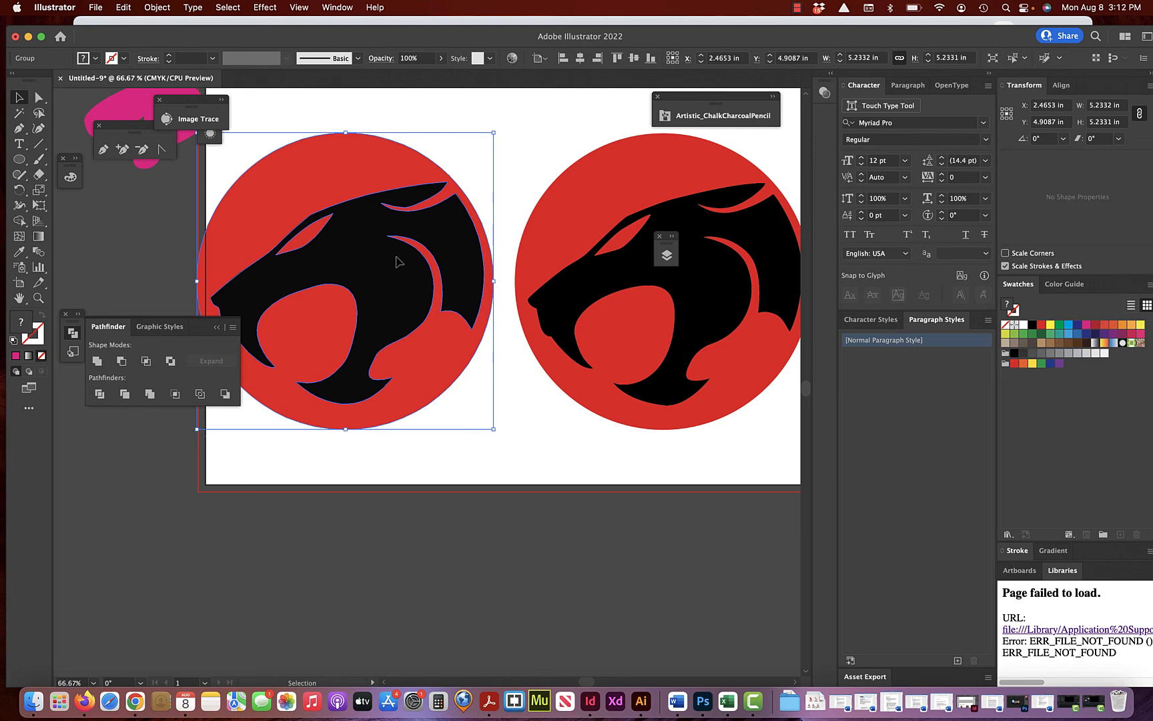
pyautogui.moveTo(398, 261); pyautogui.dragTo(473, 237)
pyautogui.press('super+z')
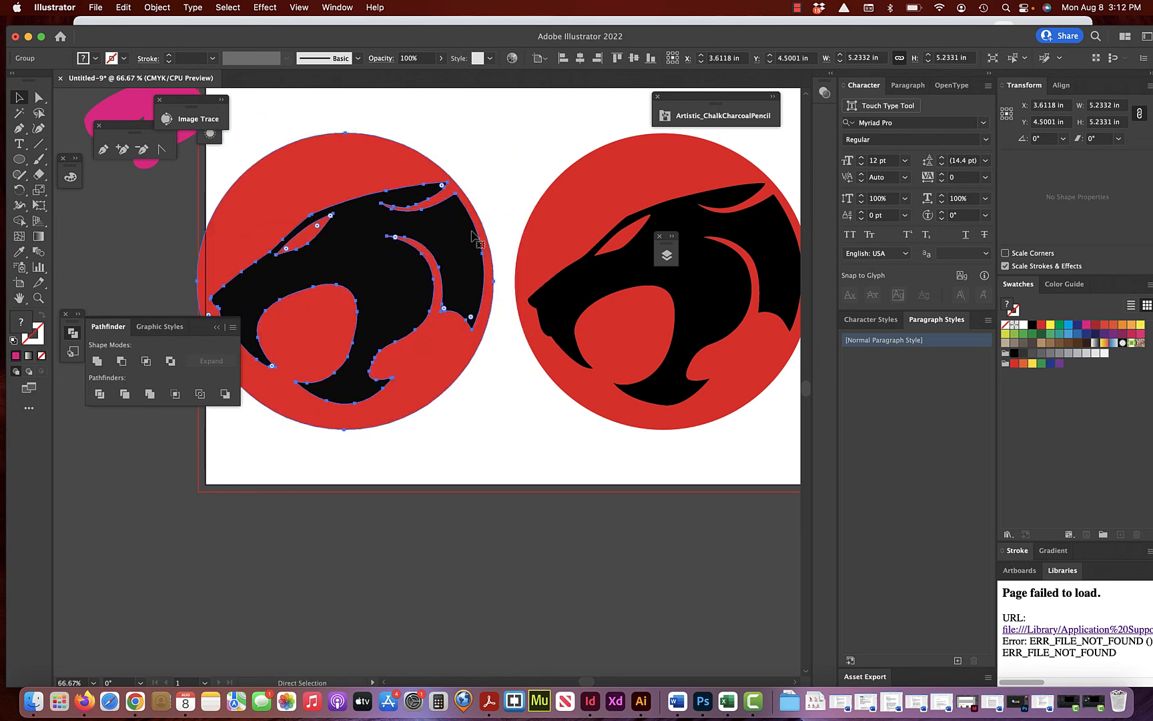
# - Ungroup the expanded logo and list its separate objects in Layers
pyautogui.click(168, 5)
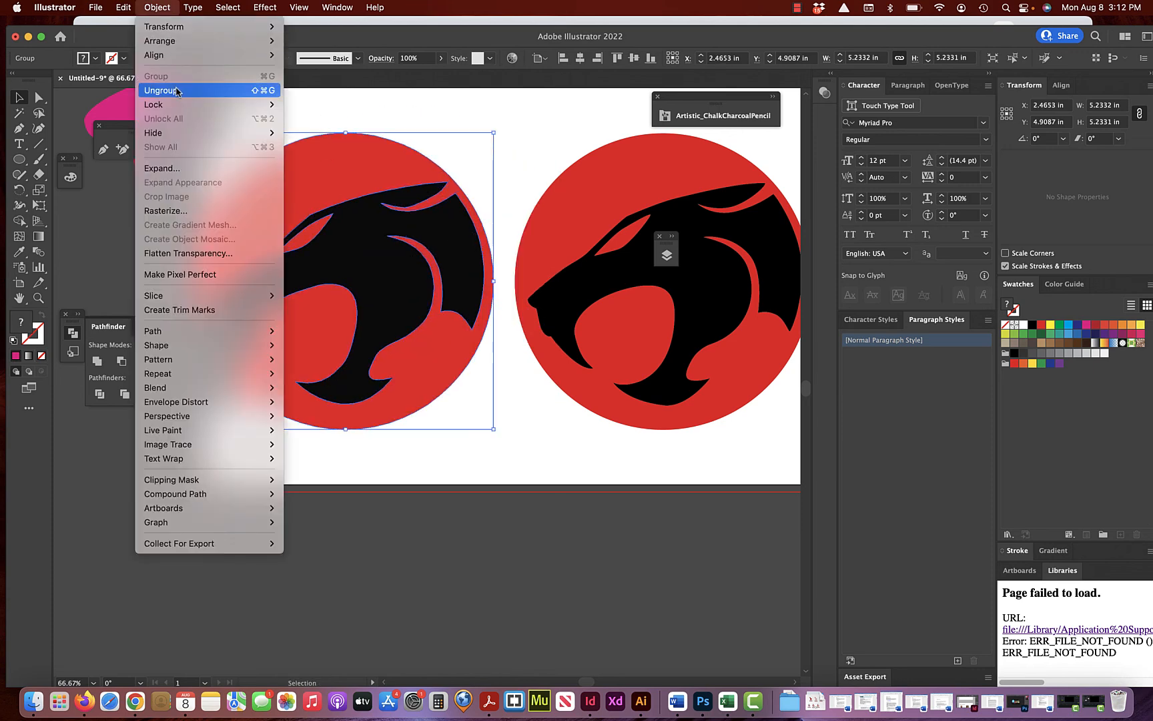
pyautogui.click(177, 87)
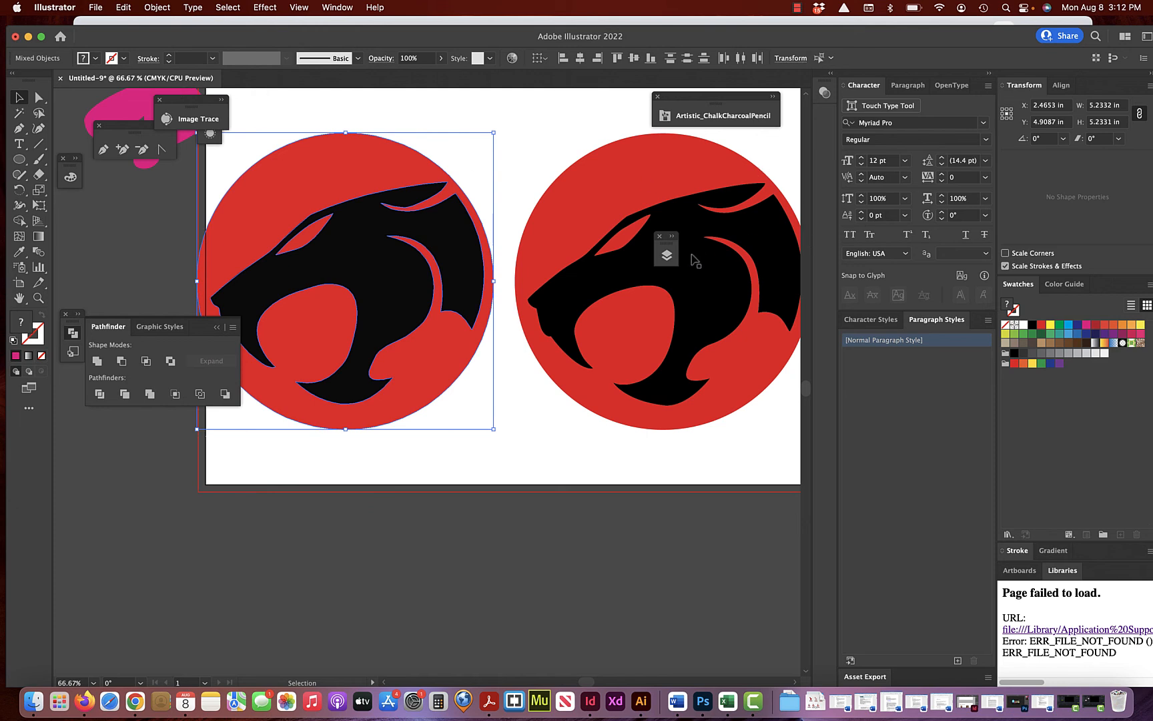
pyautogui.click(668, 257)
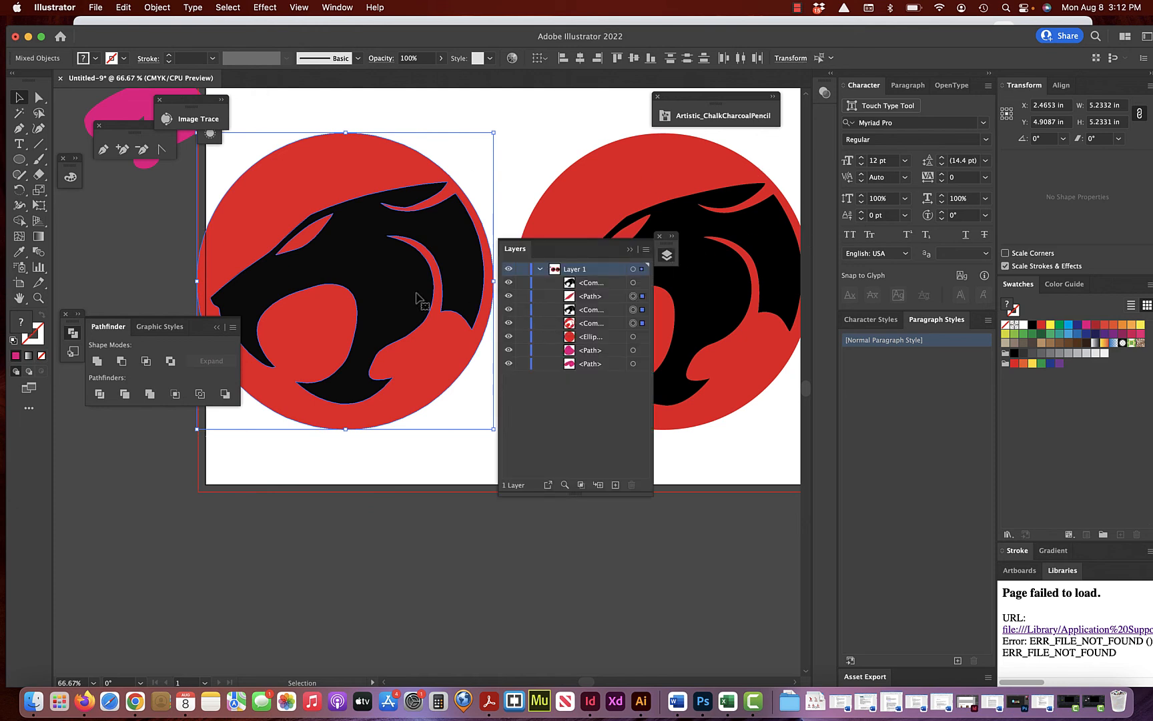
# - Move only the expanded logo's black cat head off its background, to about X 3.41 in, Y 4.91 in
pyautogui.click(398, 264)
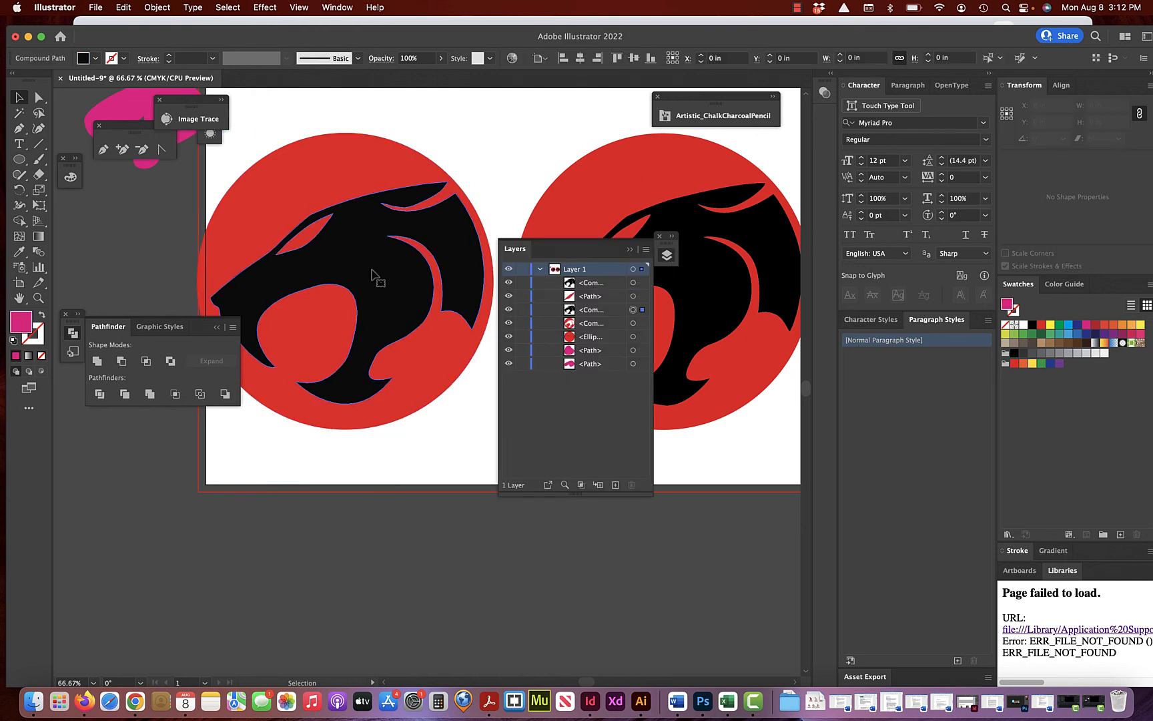
pyautogui.moveTo(398, 264); pyautogui.dragTo(452, 253)
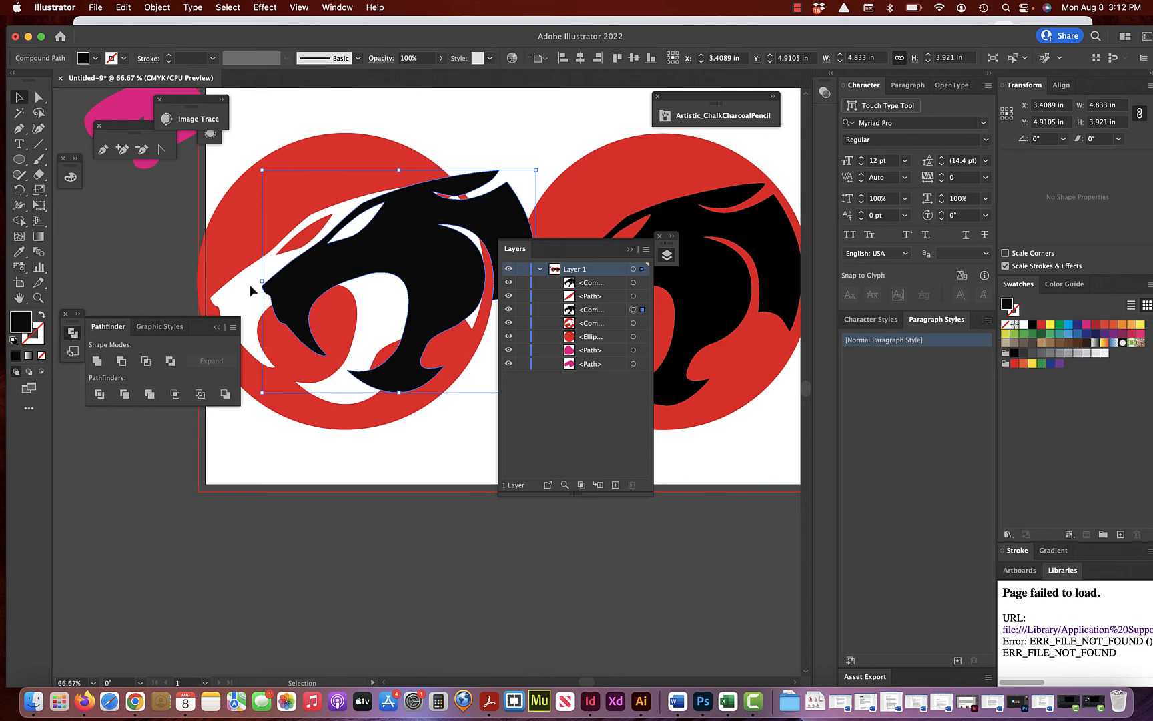
pyautogui.press('super+equal')
pyautogui.press('super+equal')
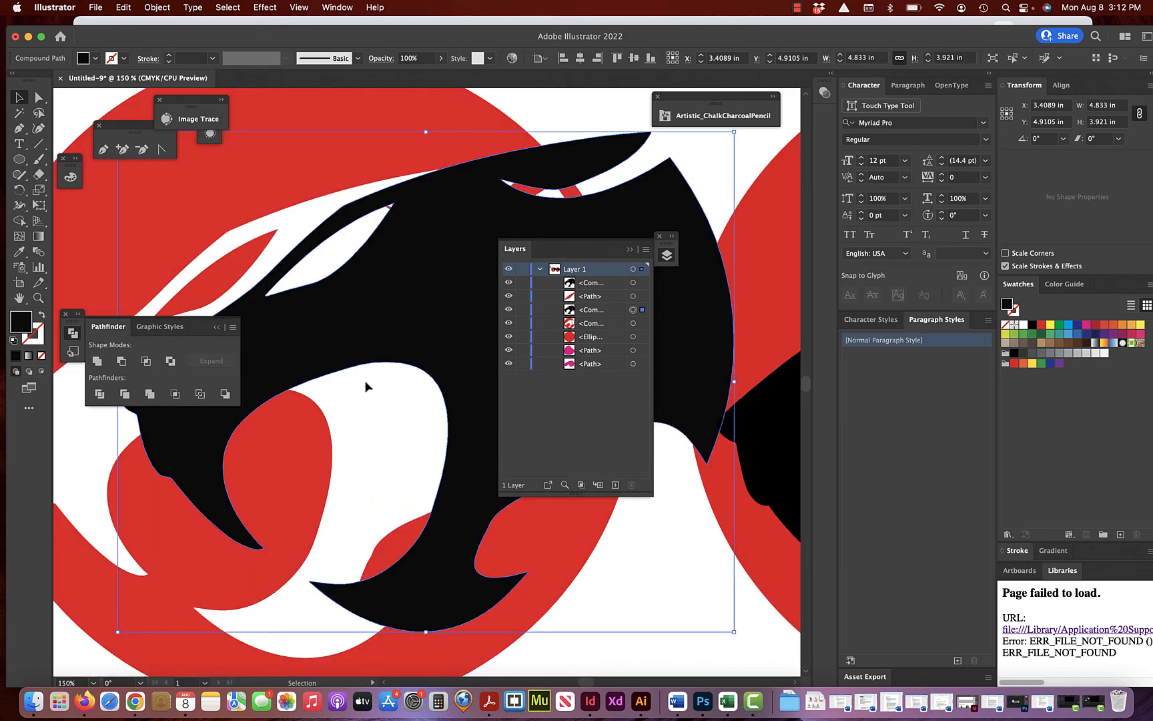
pyautogui.click(630, 250)
pyautogui.scroll(-3, 634, 257)
pyautogui.hscroll(-2, 634, 258)
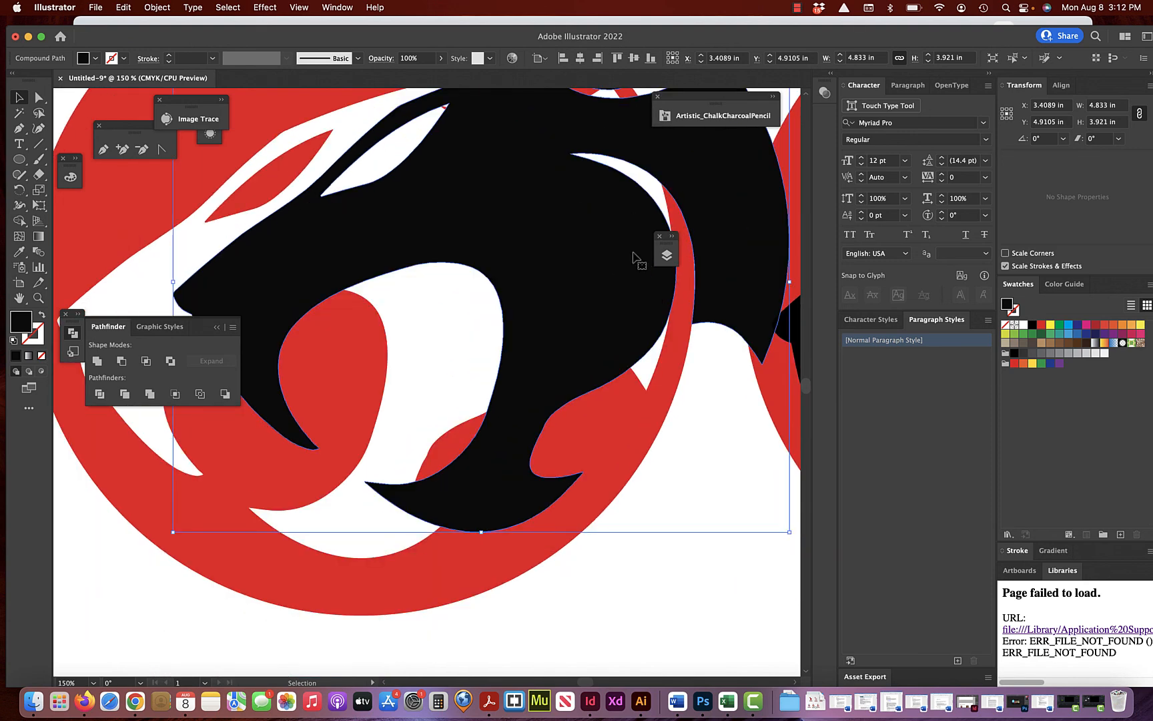
# - Check the displaced head's paths in outline view, return to preview and undo the move
pyautogui.press('super+y')
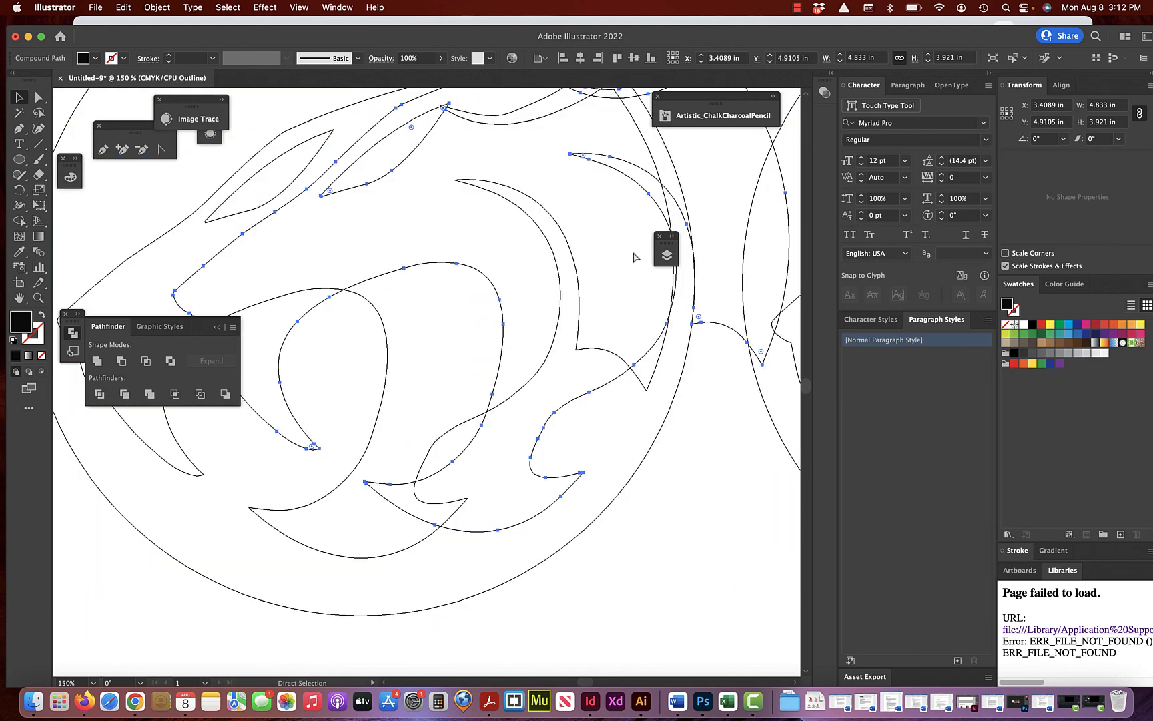
pyautogui.press('v')
pyautogui.press('super+y')
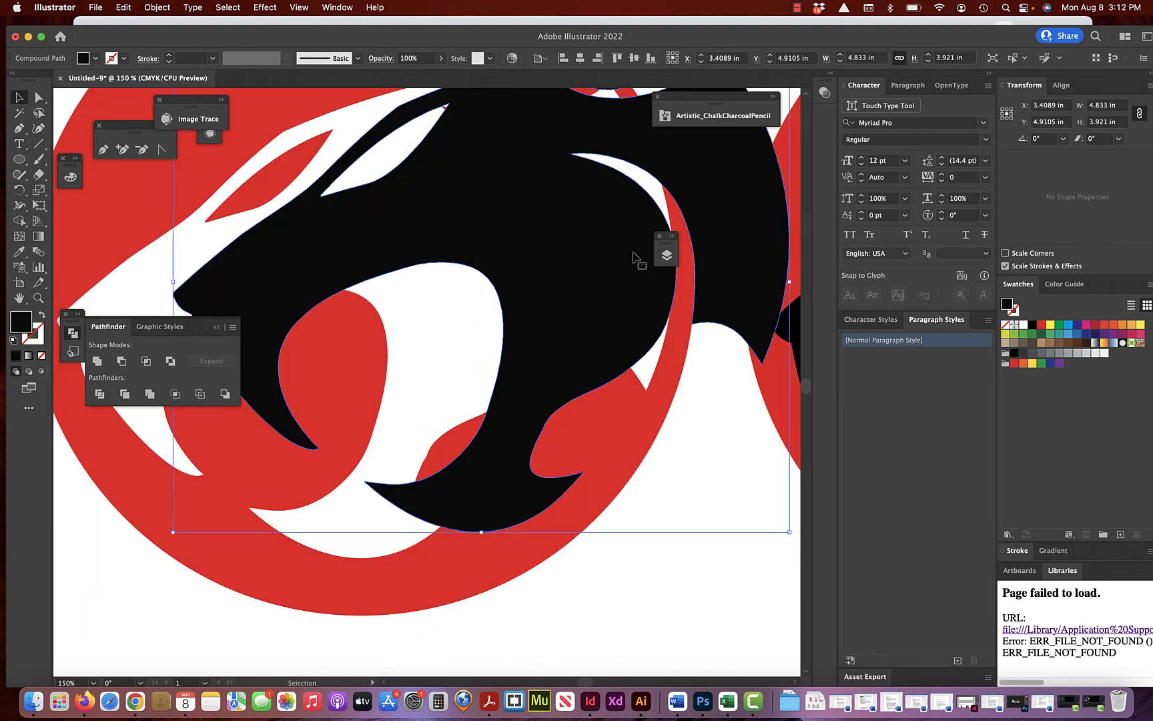
pyautogui.press('super+z')
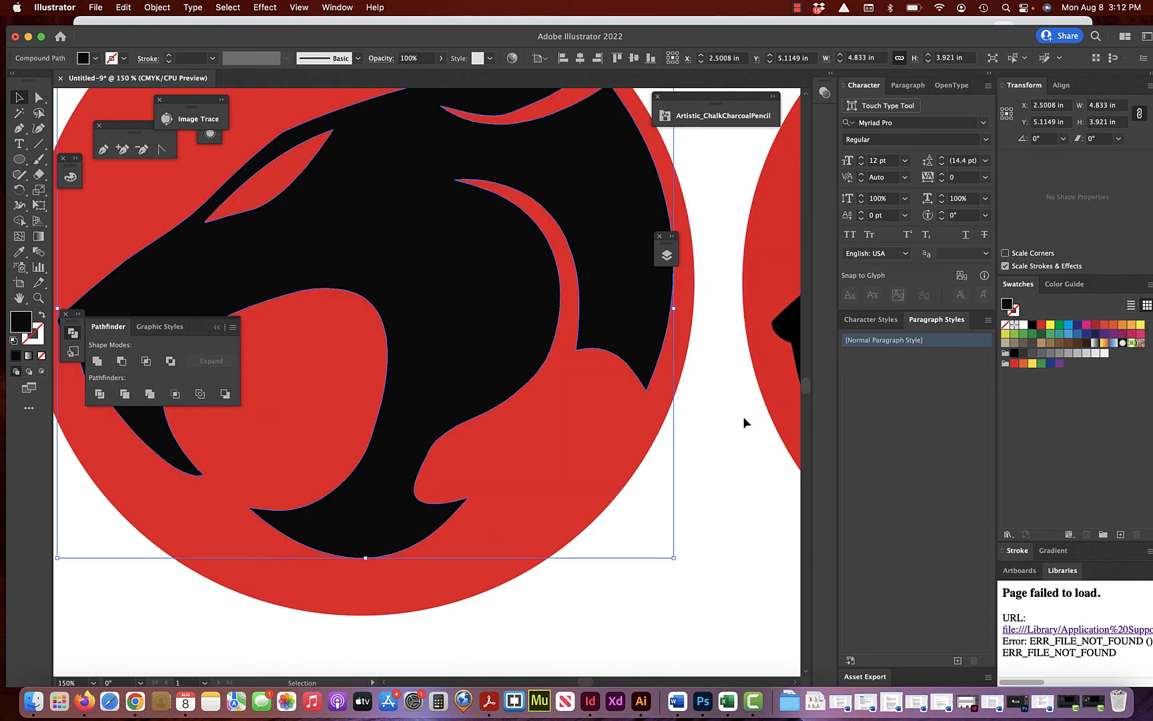
# - Switch to outline view and examine the anchor points along the image-traced cat head
pyautogui.click(298, 8)
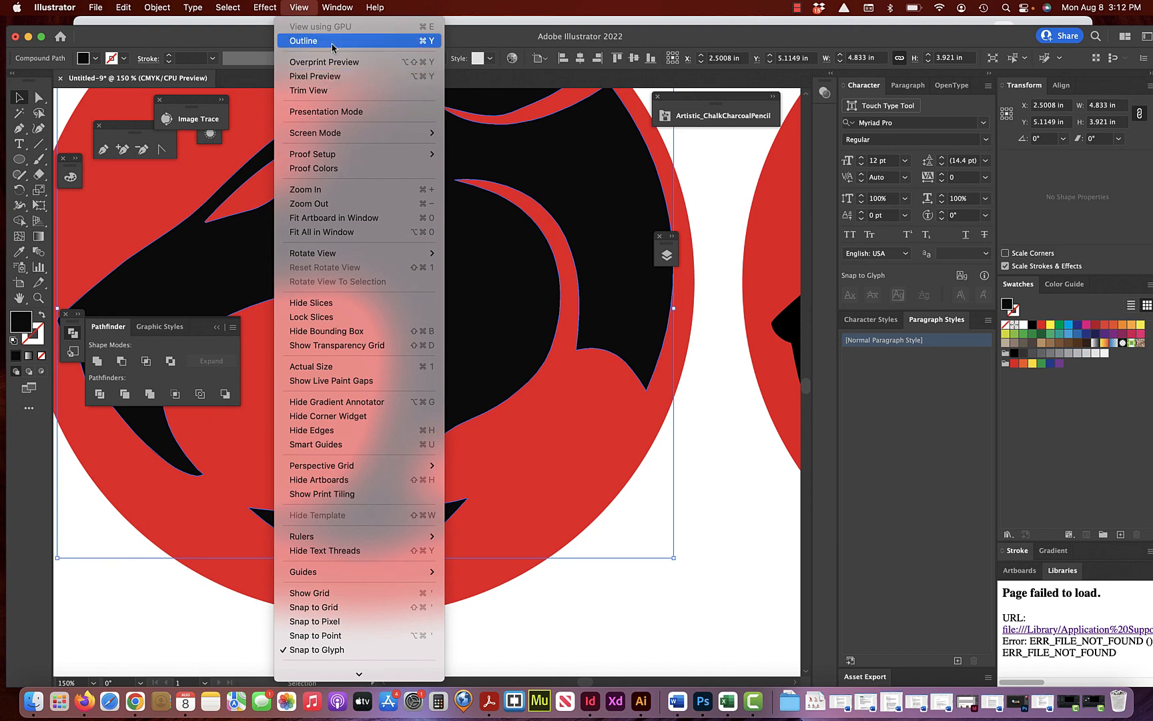
pyautogui.click(351, 42)
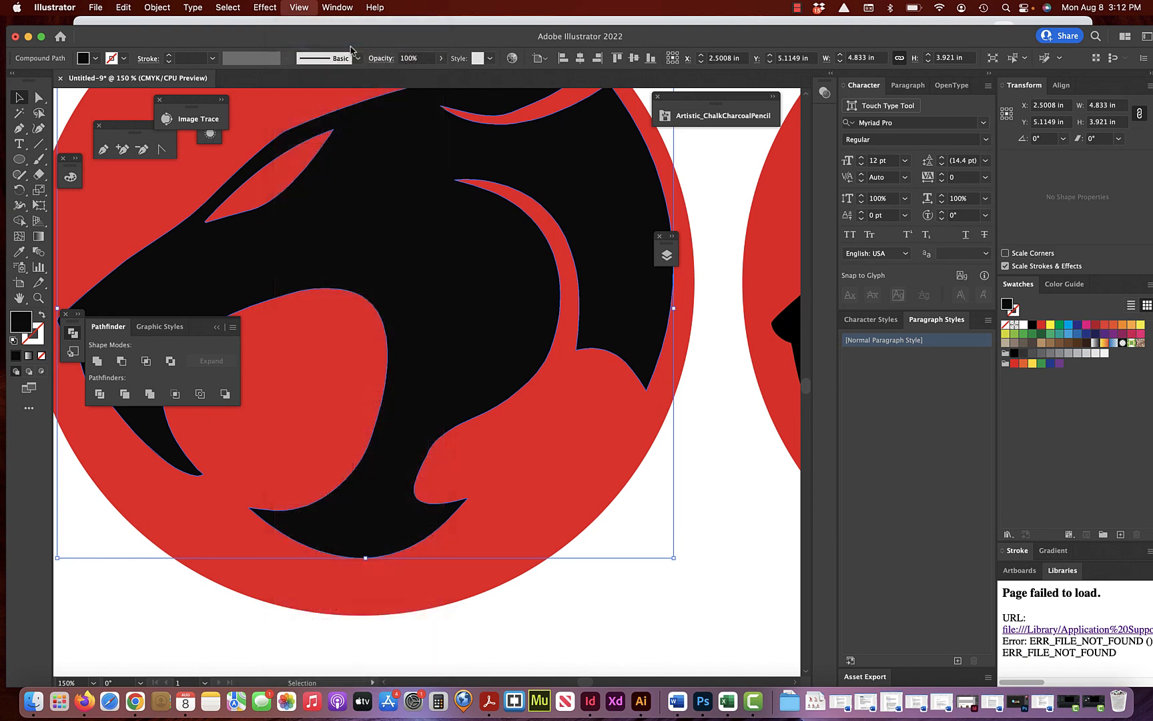
pyautogui.hscroll(-5, 618, 458)
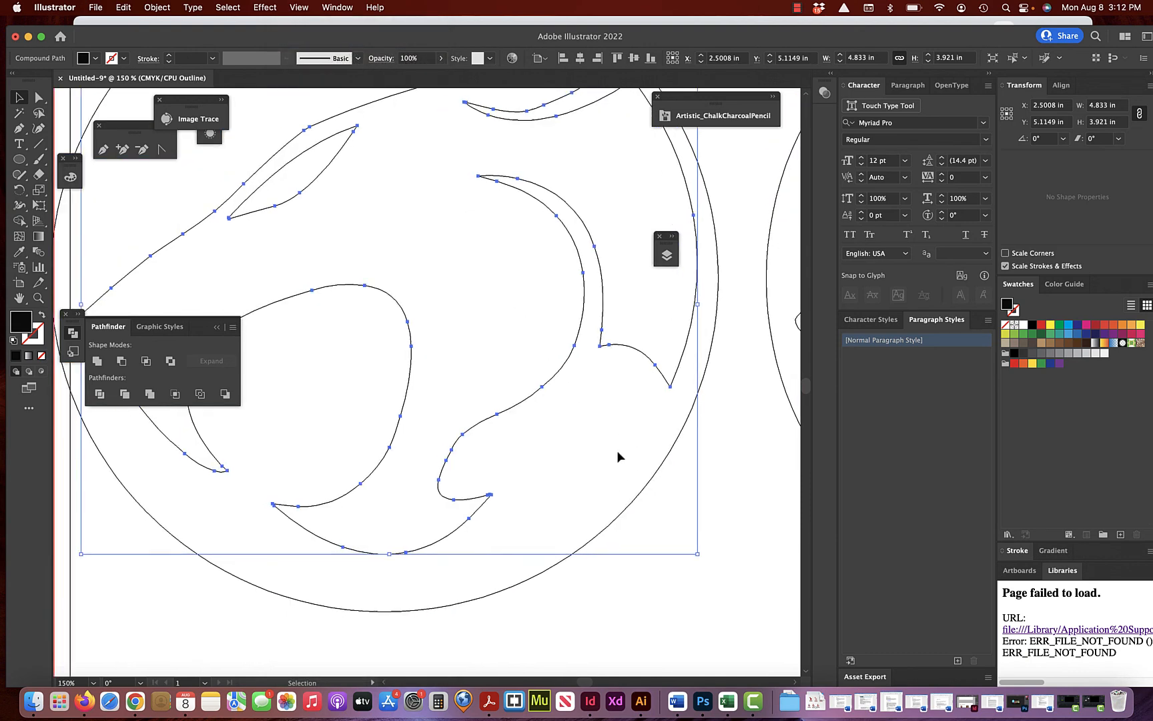
pyautogui.click(217, 328)
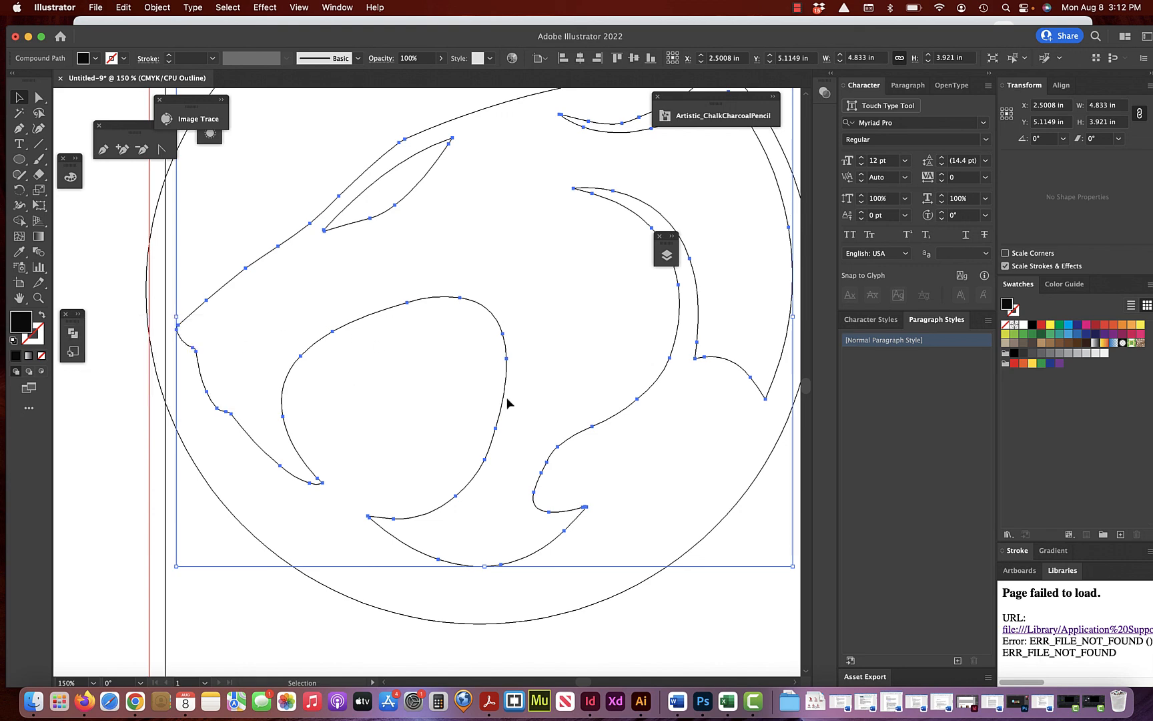
pyautogui.hscroll(5, 508, 403)
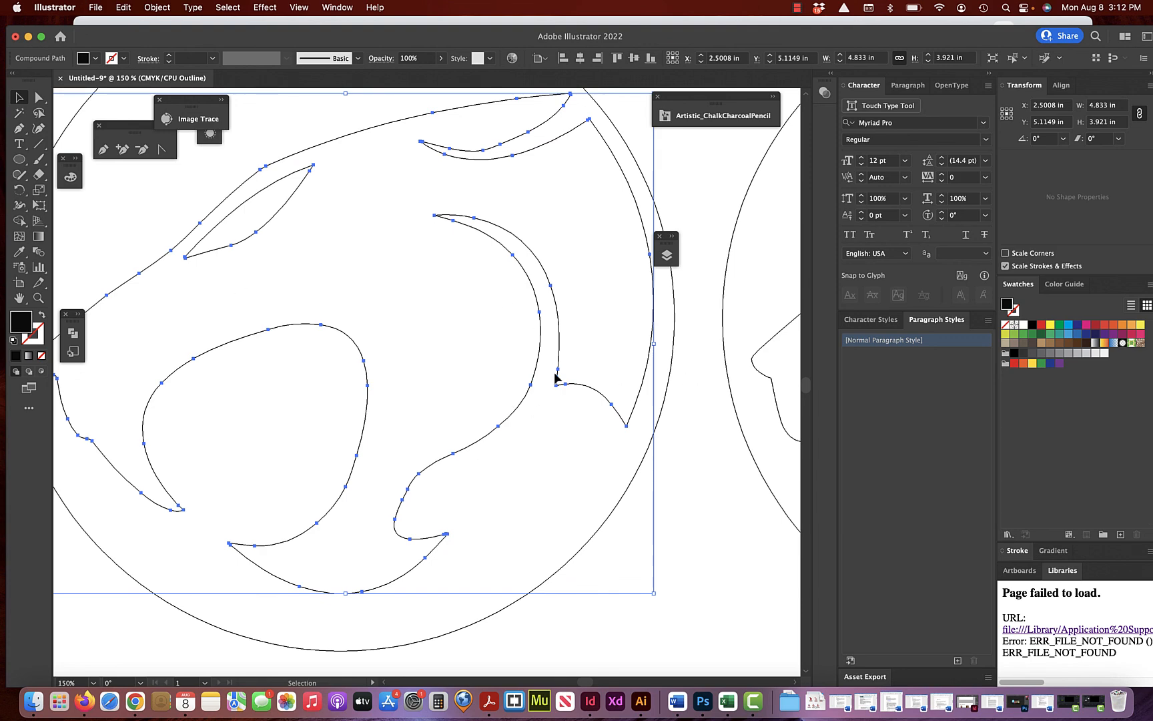
pyautogui.hscroll(10, 555, 378)
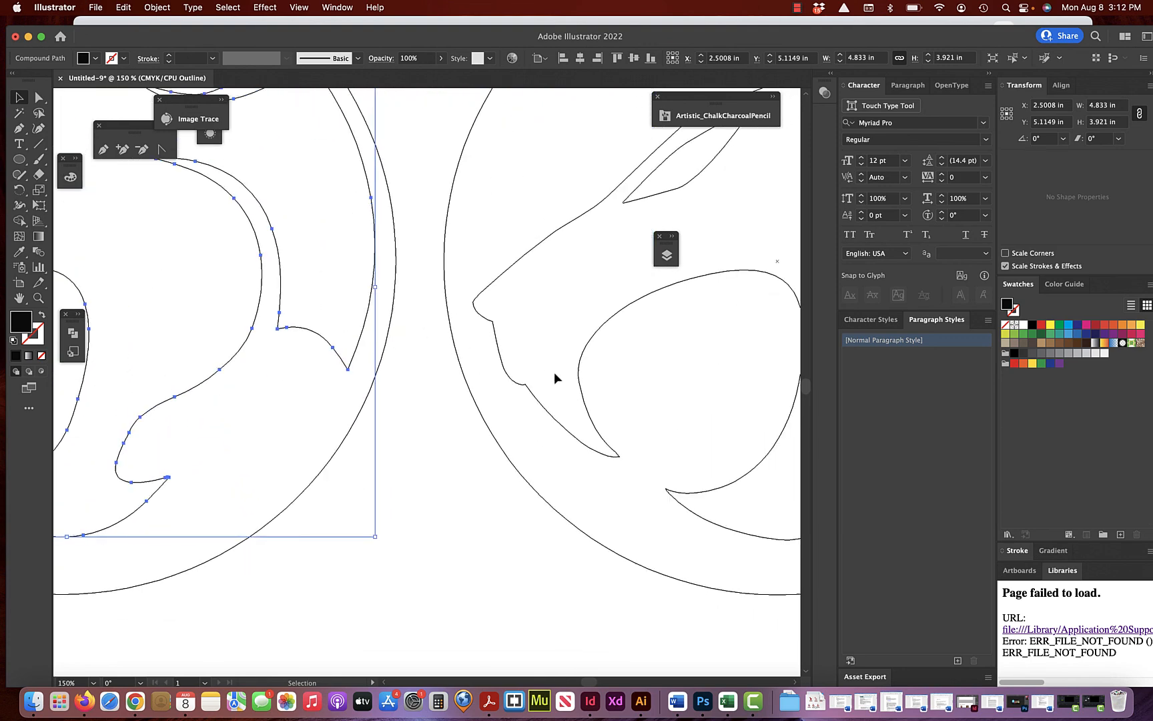
# - Select the hand-traced cat head and compare its anchor points with those of the image-traced version
pyautogui.click(579, 363)
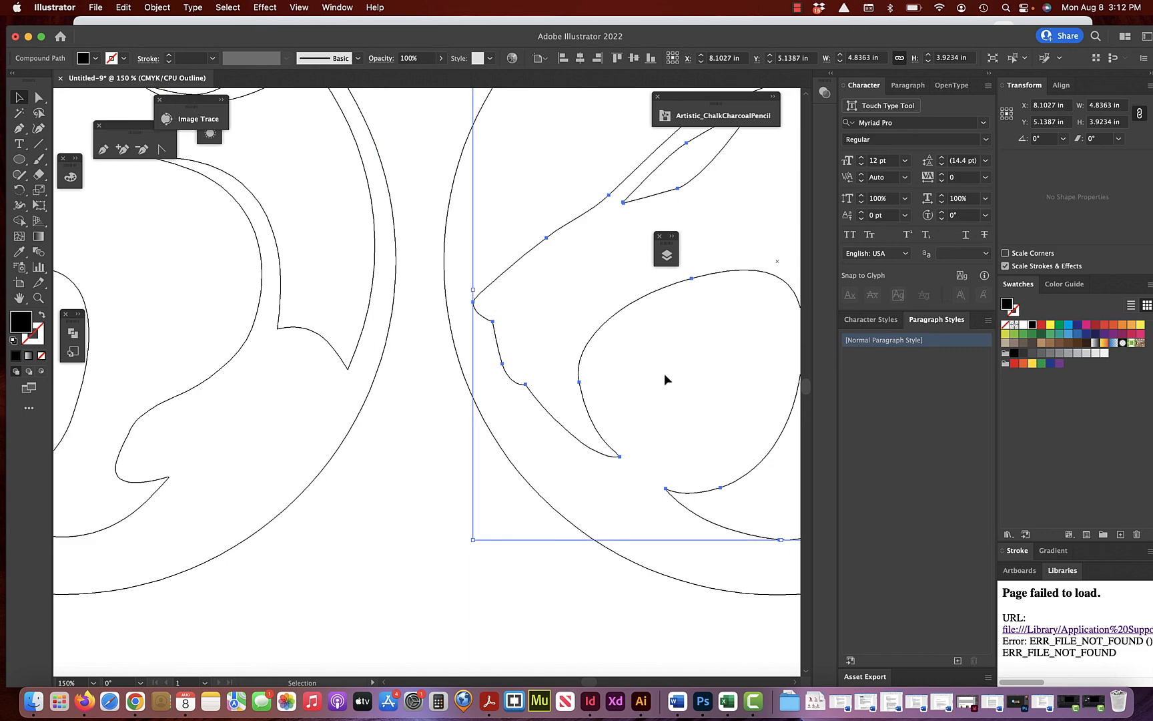
pyautogui.hscroll(7, 664, 379)
pyautogui.hscroll(2, 665, 378)
pyautogui.scroll(2, 664, 378)
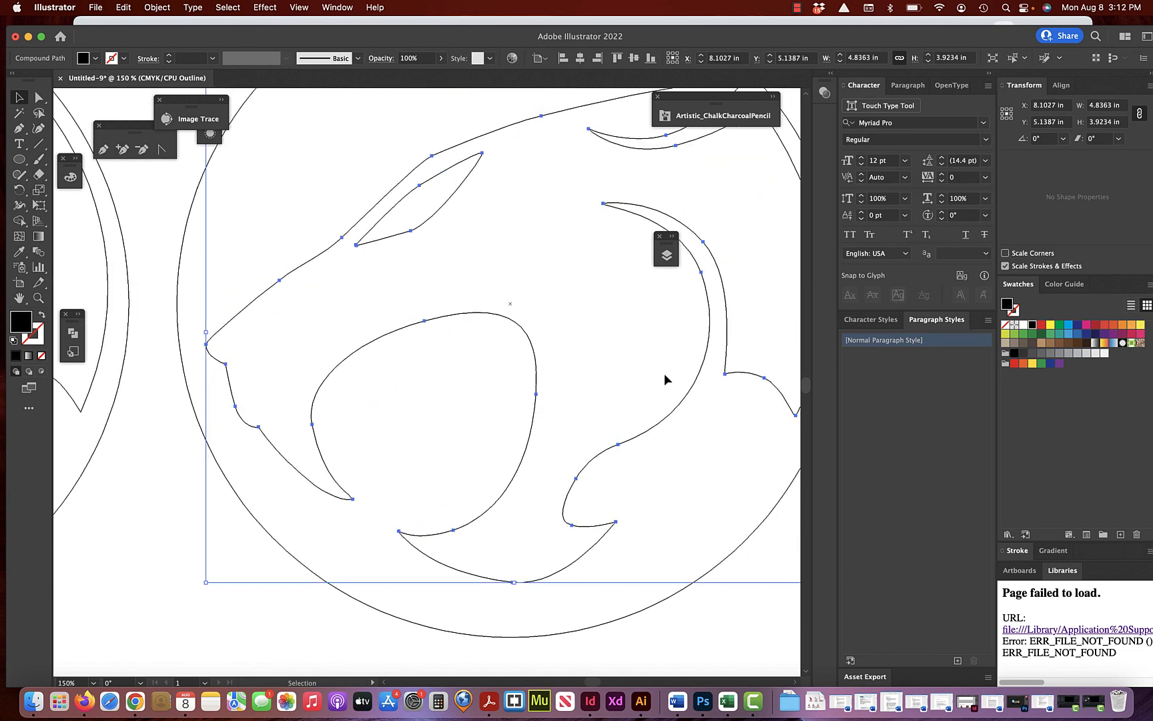
pyautogui.hscroll(-7, 628, 252)
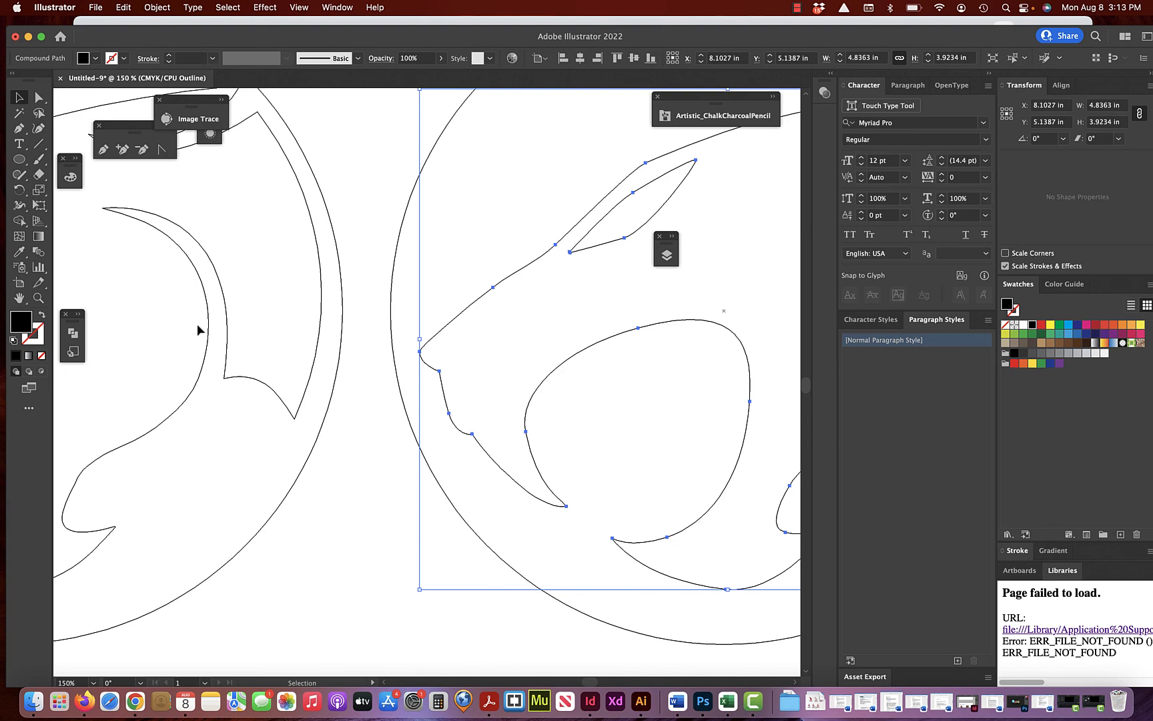
pyautogui.hscroll(-10, 226, 320)
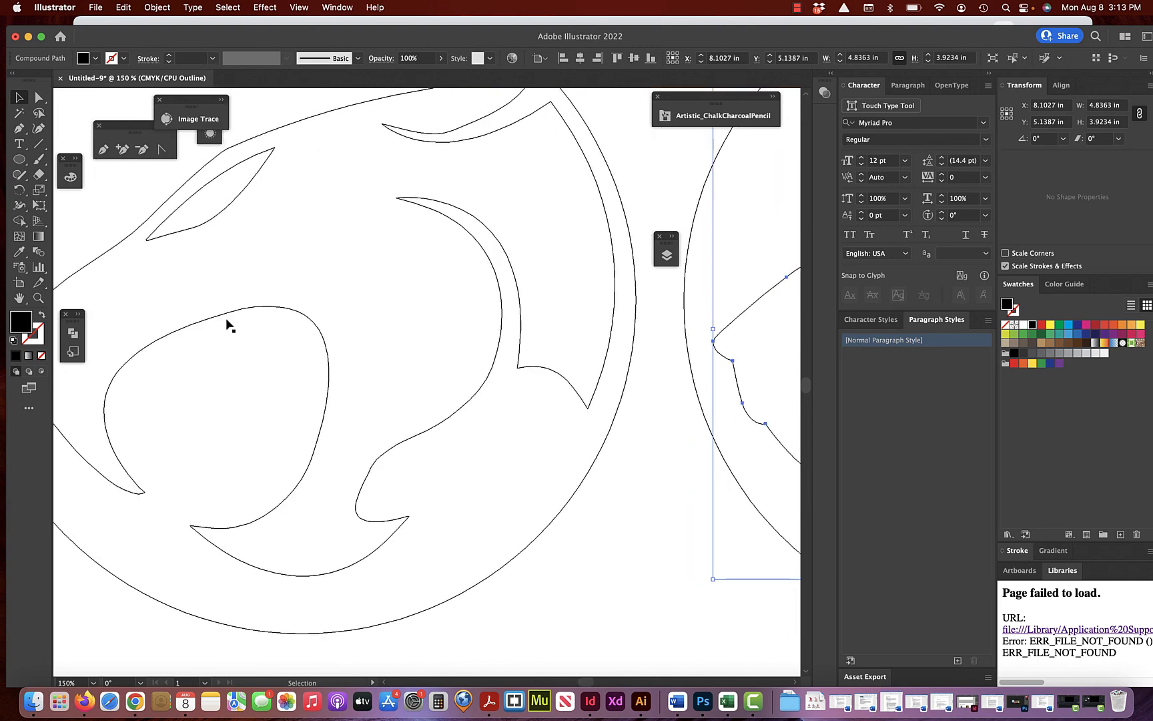
# - Select the image-traced cat head and examine its anchor points around the ear and eye with Direct Selection
pyautogui.click(223, 314)
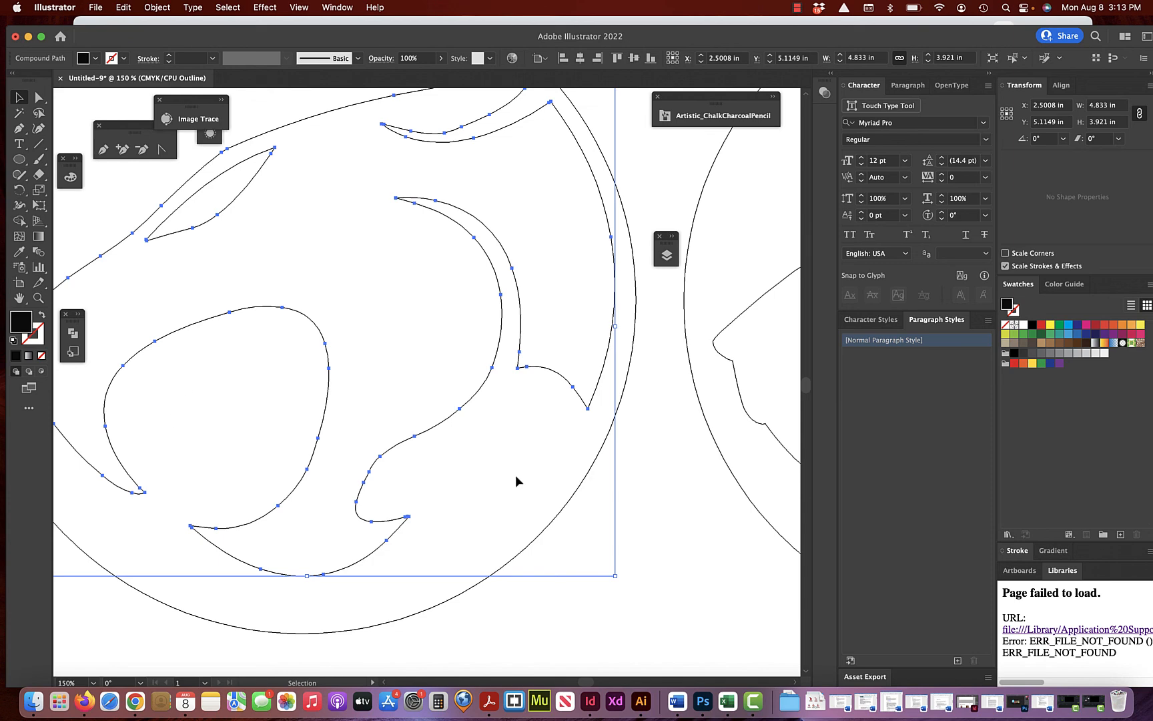
pyautogui.scroll(5, 516, 475)
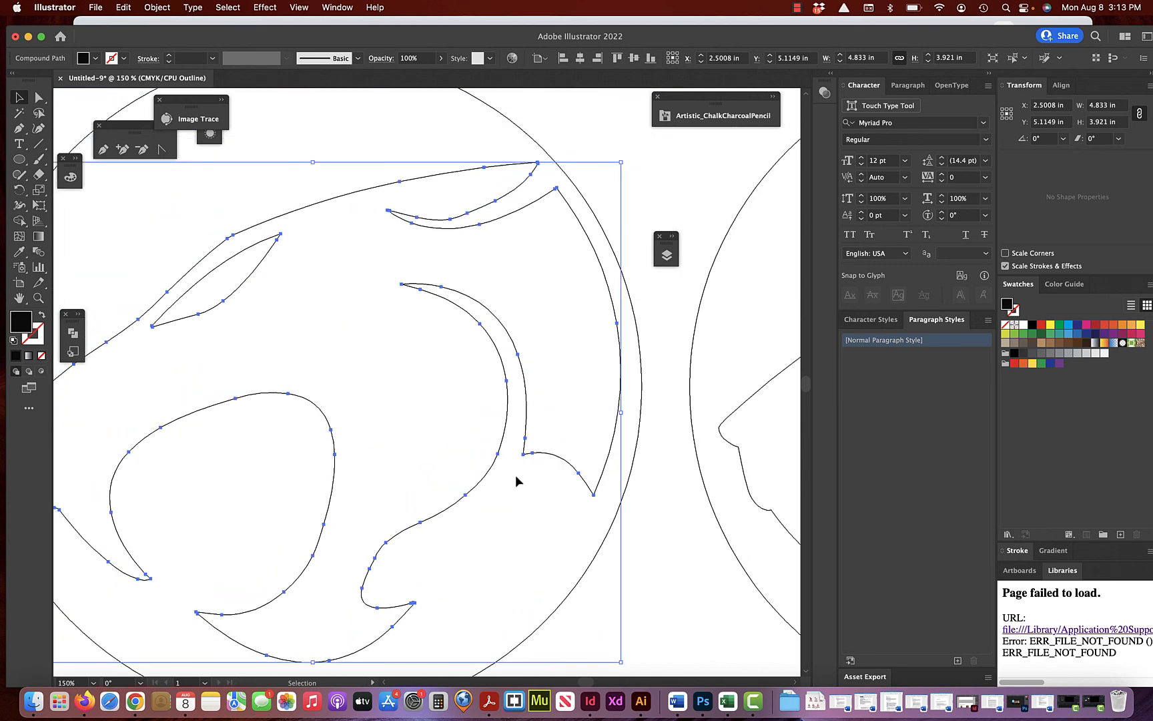
pyautogui.click(38, 98)
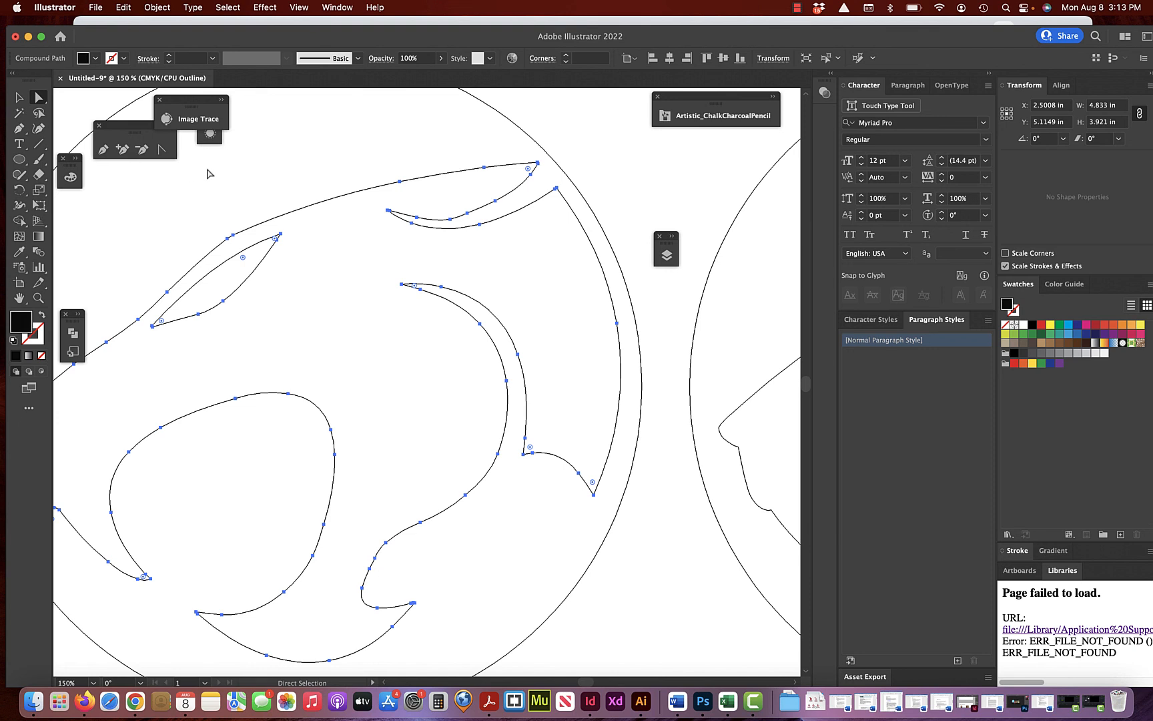
pyautogui.click(594, 179)
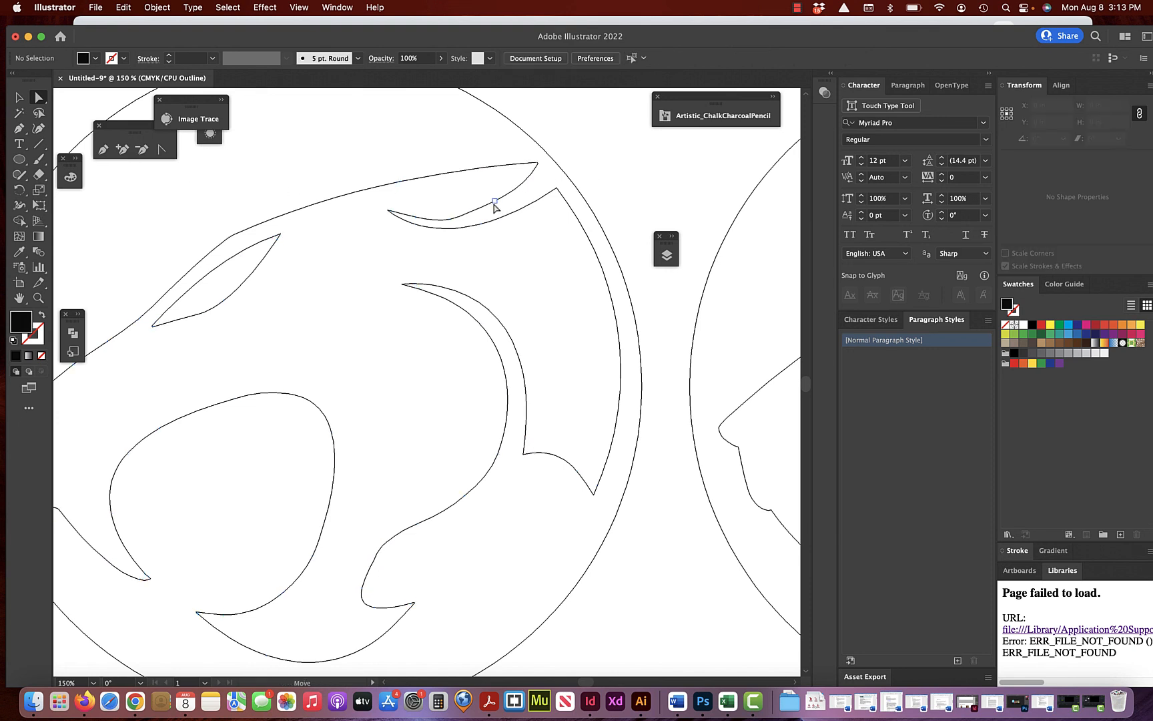
# - Shift anchor points on the traced ear curve to about X 3.57 in, Y 3.64 in and X 3.73 in, Y 3.58 in
pyautogui.click(495, 201)
pyautogui.moveTo(496, 209); pyautogui.dragTo(438, 226)
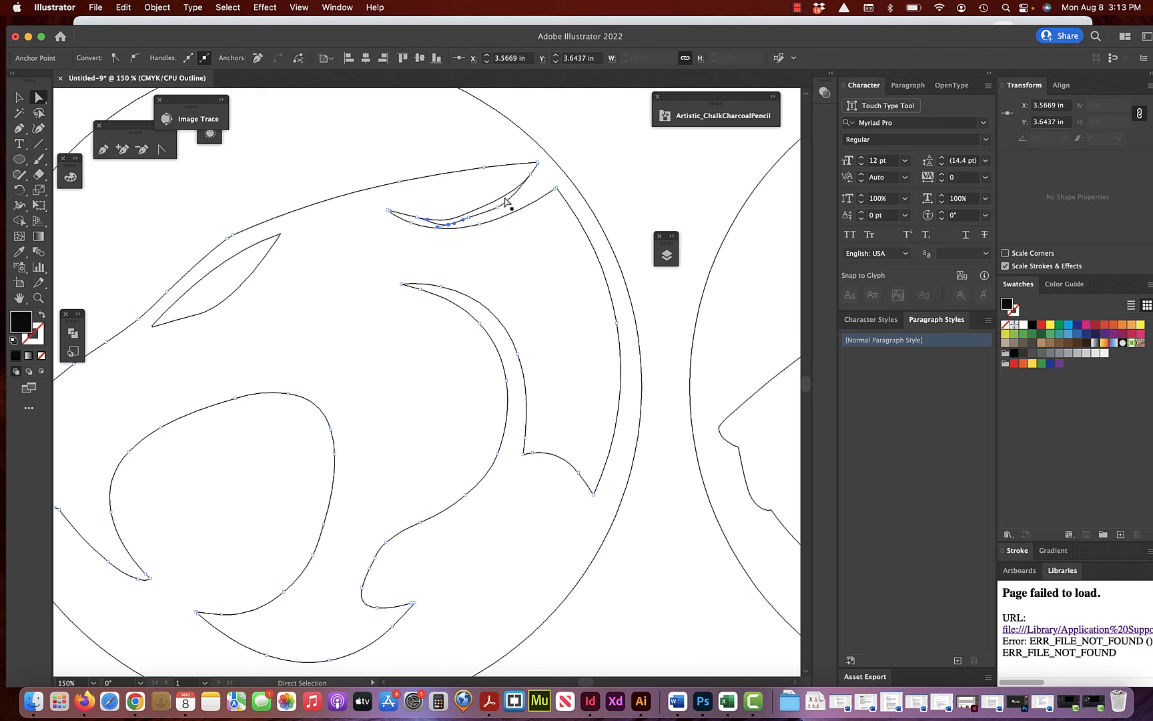
pyautogui.click(505, 202)
pyautogui.click(505, 202)
pyautogui.moveTo(493, 205); pyautogui.dragTo(472, 222)
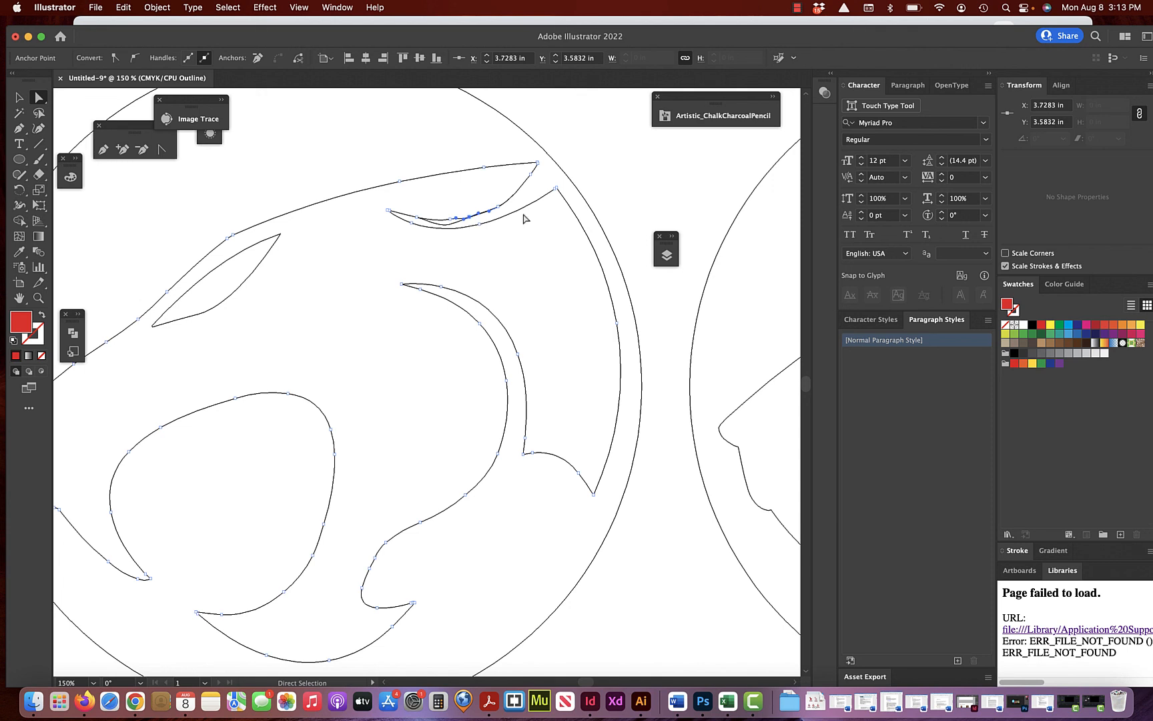
# - Delete the anchor point midway up the image-traced ear curve
pyautogui.click(141, 150)
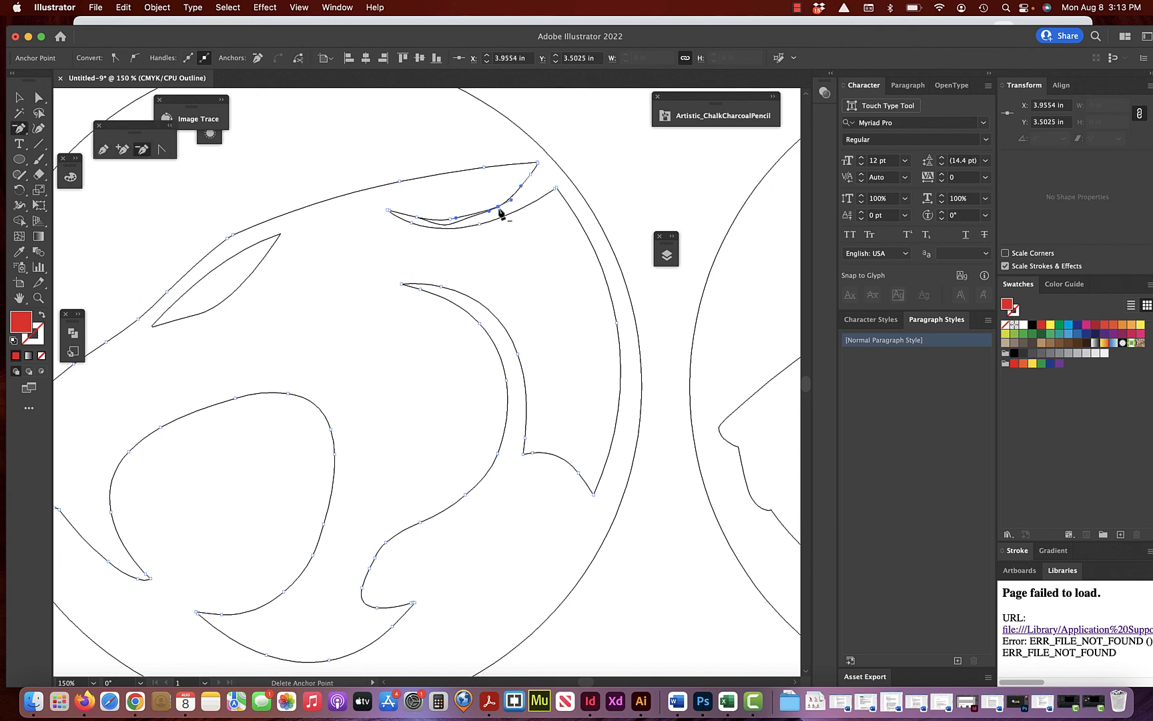
pyautogui.click(499, 209)
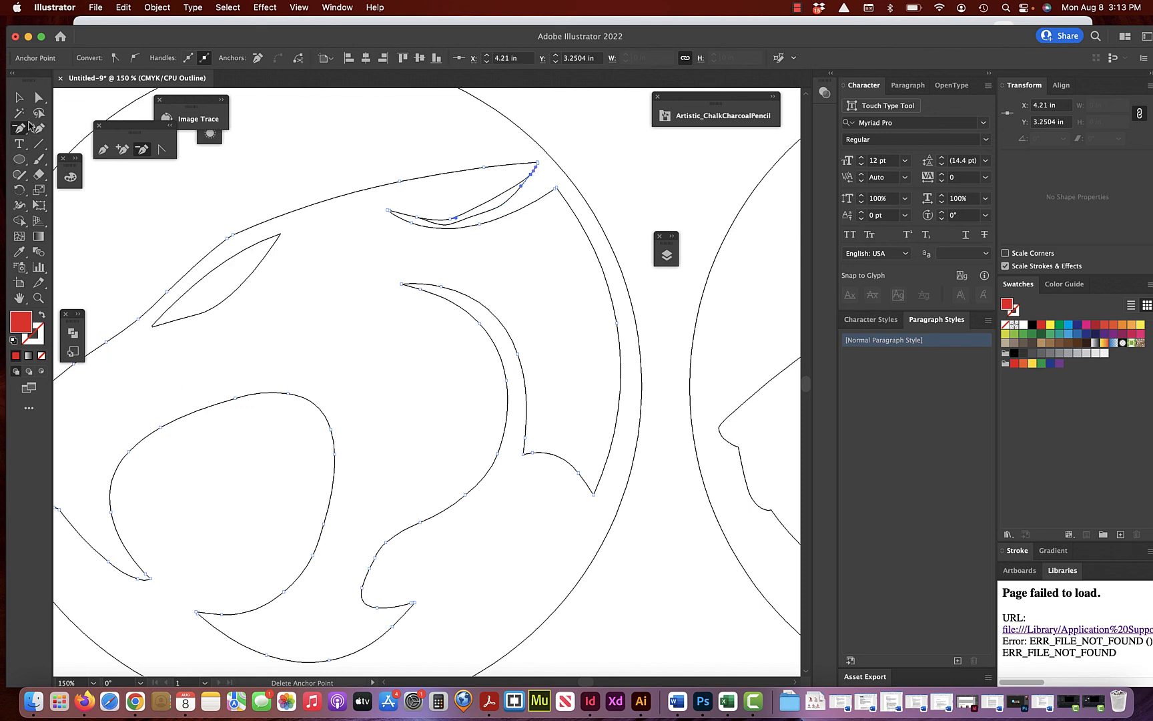
pyautogui.click(38, 97)
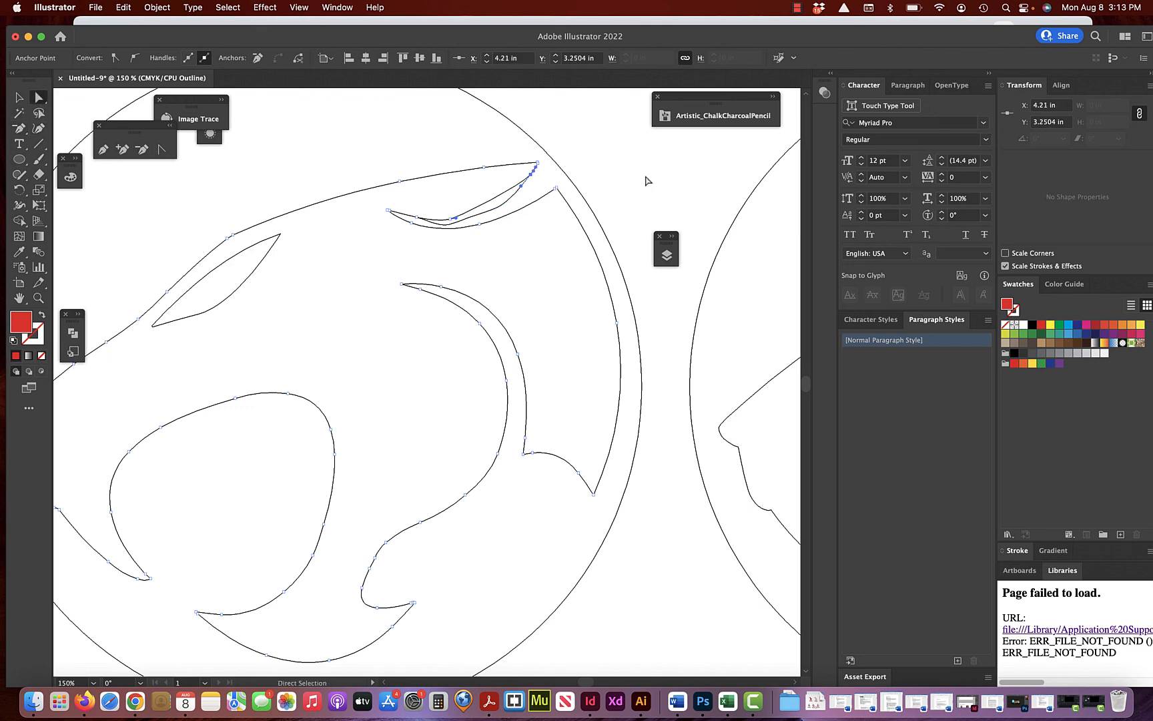
# - Compare the image-traced and hand-traced outlines, and look over the anchor points along the traced forehead
pyautogui.hscroll(10, 646, 180)
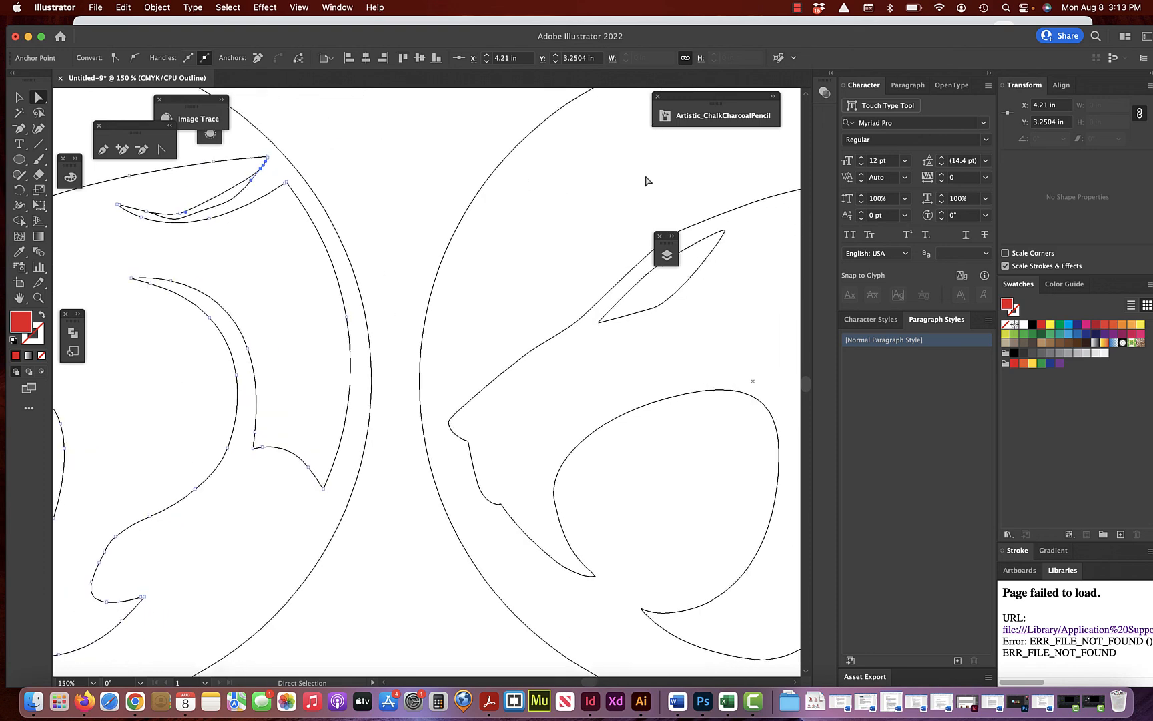
pyautogui.hscroll(-6, 610, 266)
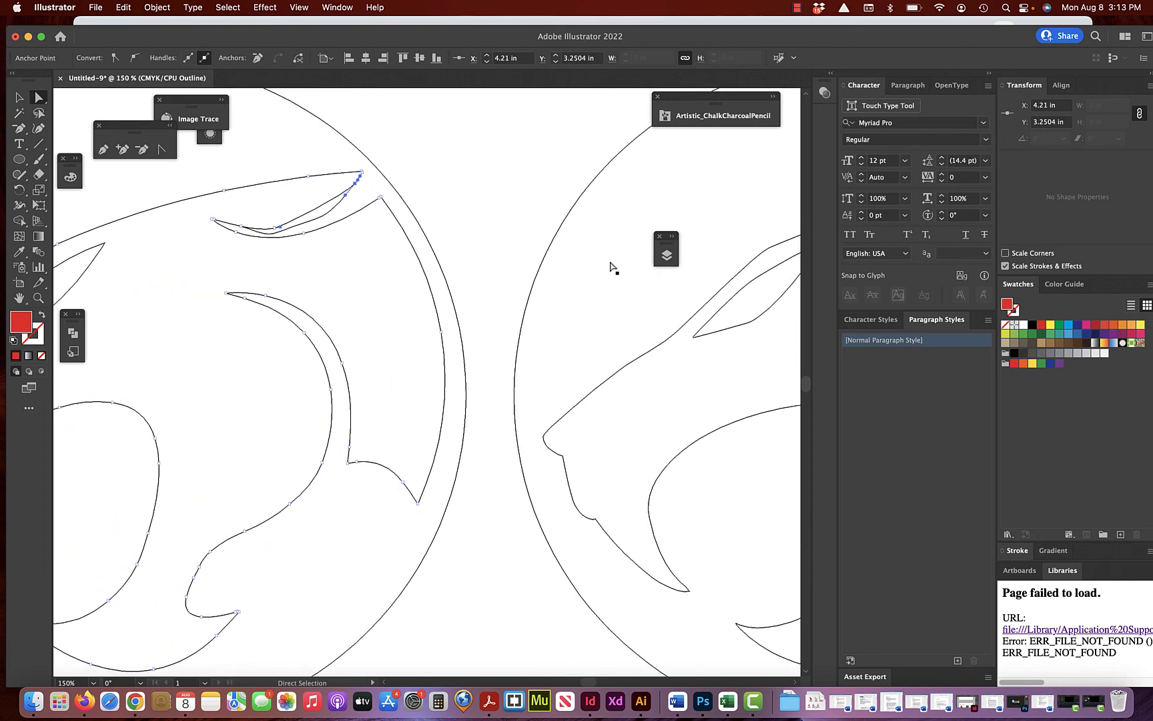
pyautogui.hscroll(-3, 611, 267)
pyautogui.press('super+minus')
pyautogui.press('super+minus')
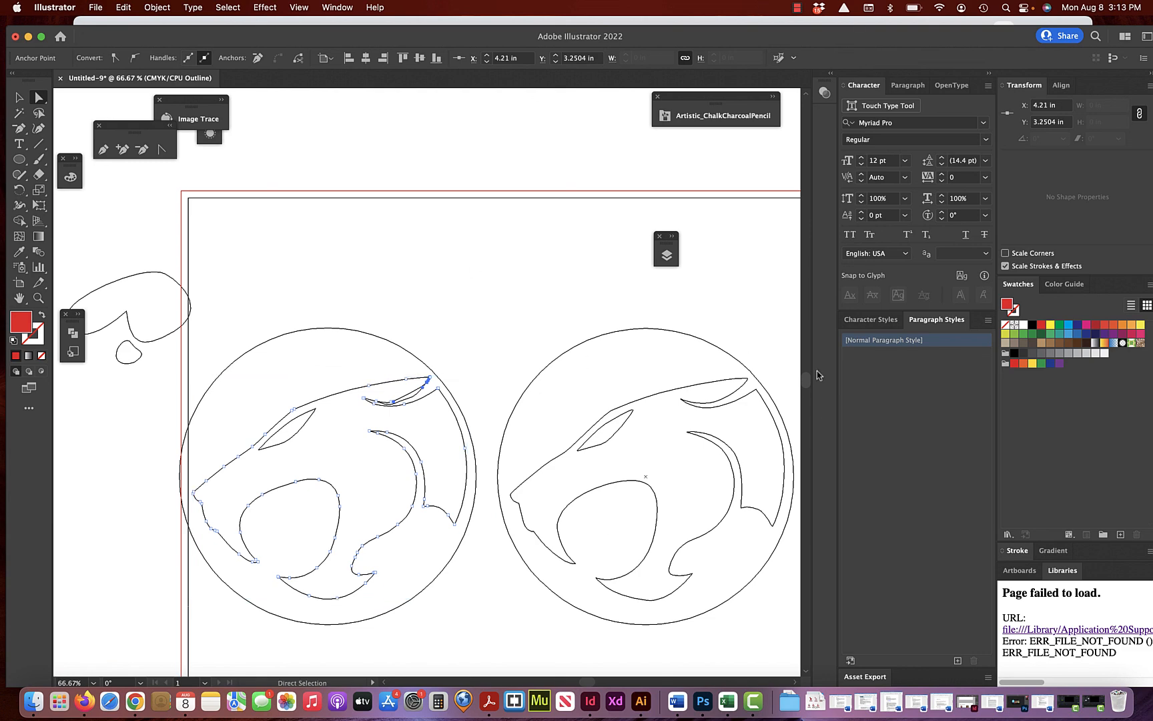
pyautogui.scroll(-2, 628, 407)
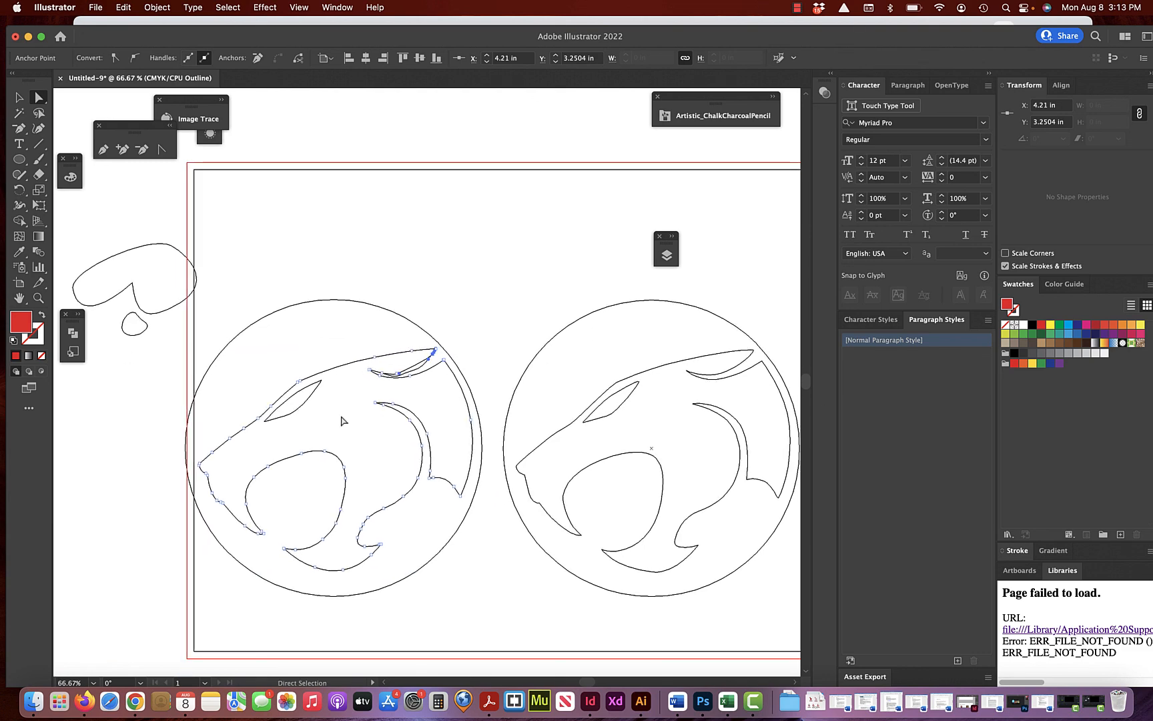
pyautogui.scroll(4, 275, 423)
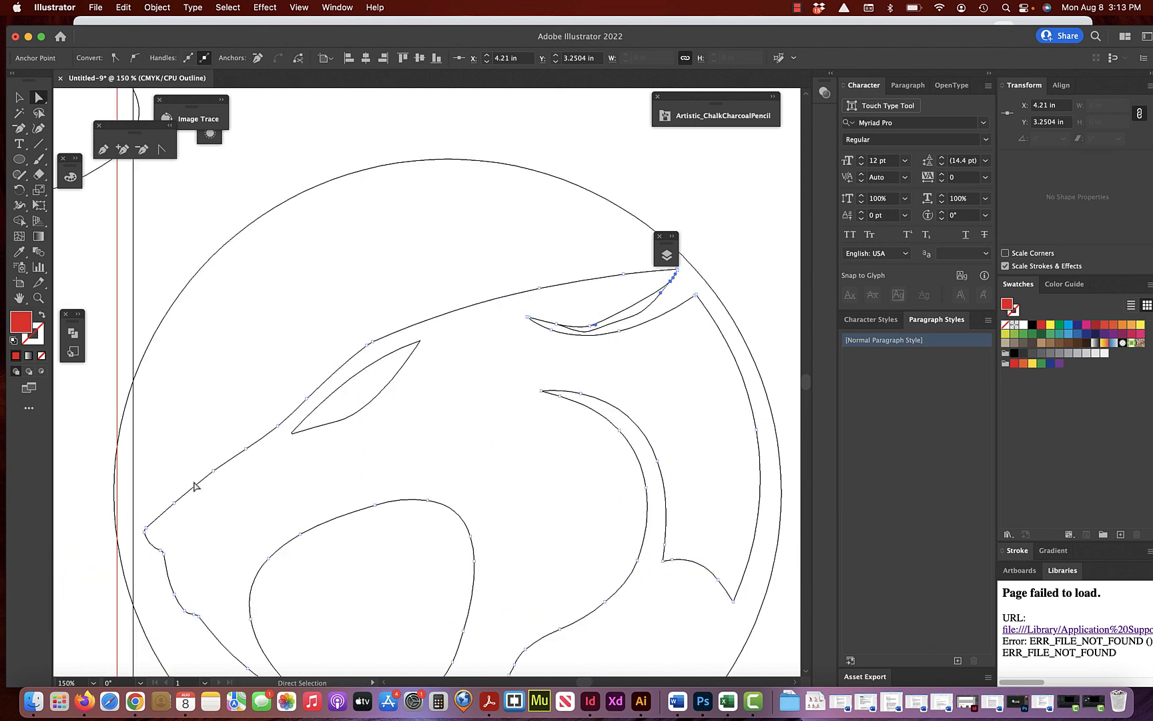
pyautogui.scroll(-3, 267, 460)
pyautogui.hscroll(-3, 267, 461)
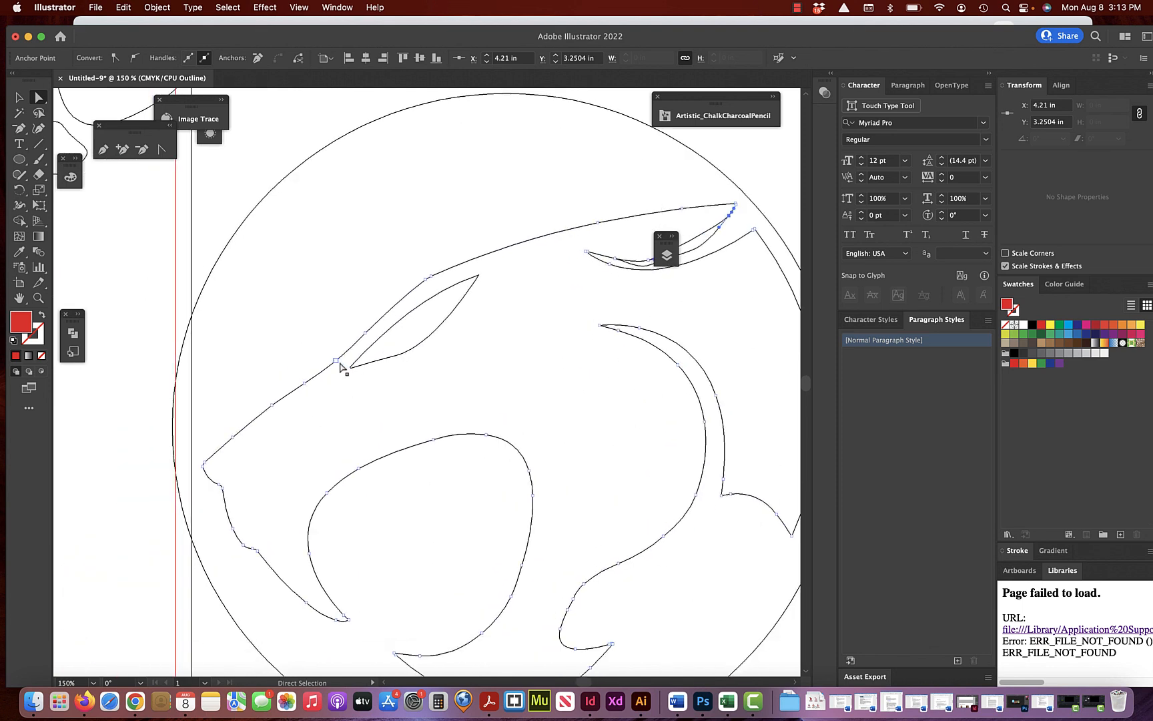
# - Delete one anchor point on the image-traced forehead slope and one on the upper curve of the mouth
pyautogui.click(141, 149)
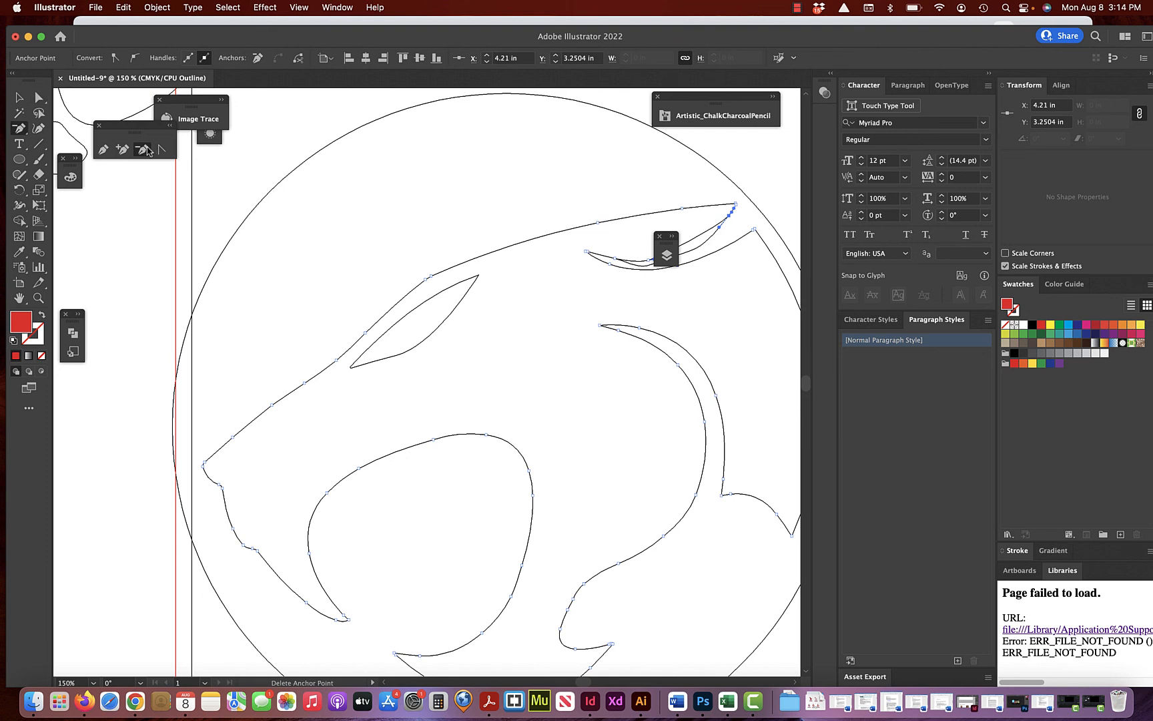
pyautogui.click(338, 361)
pyautogui.scroll(-3, 393, 405)
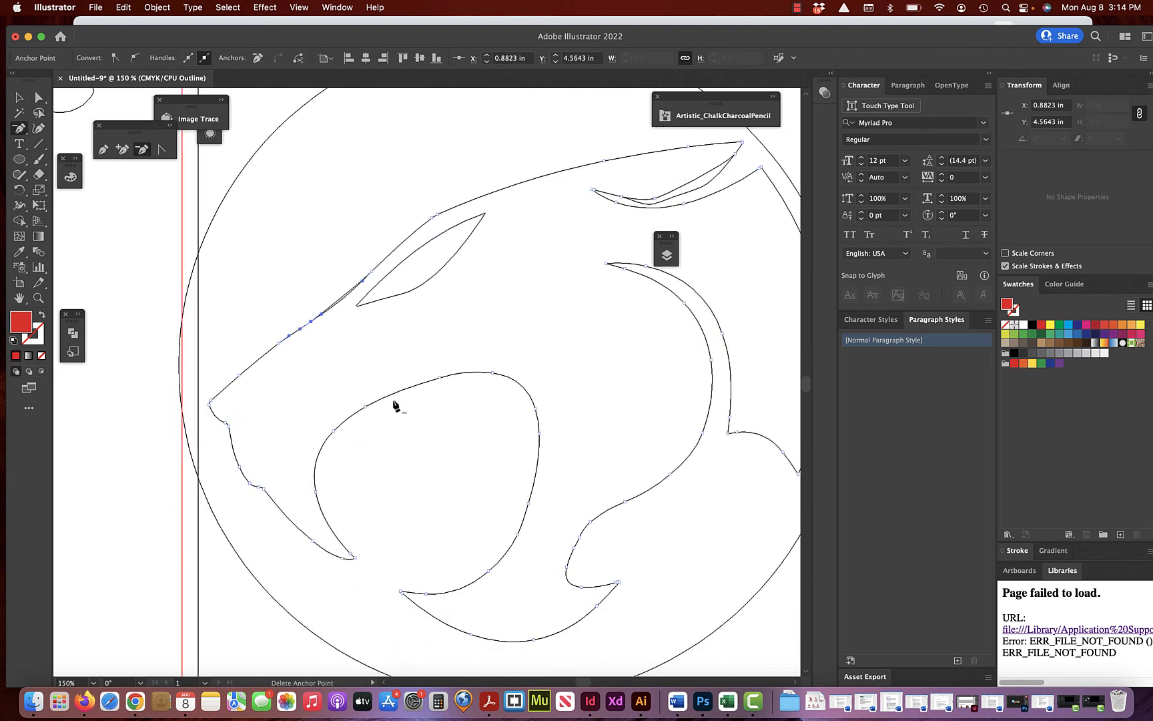
pyautogui.click(440, 379)
# - Return to preview and move the image-traced black cat head off its background, to about X 4.18 in, Y 5.22 in
pyautogui.press('super+y')
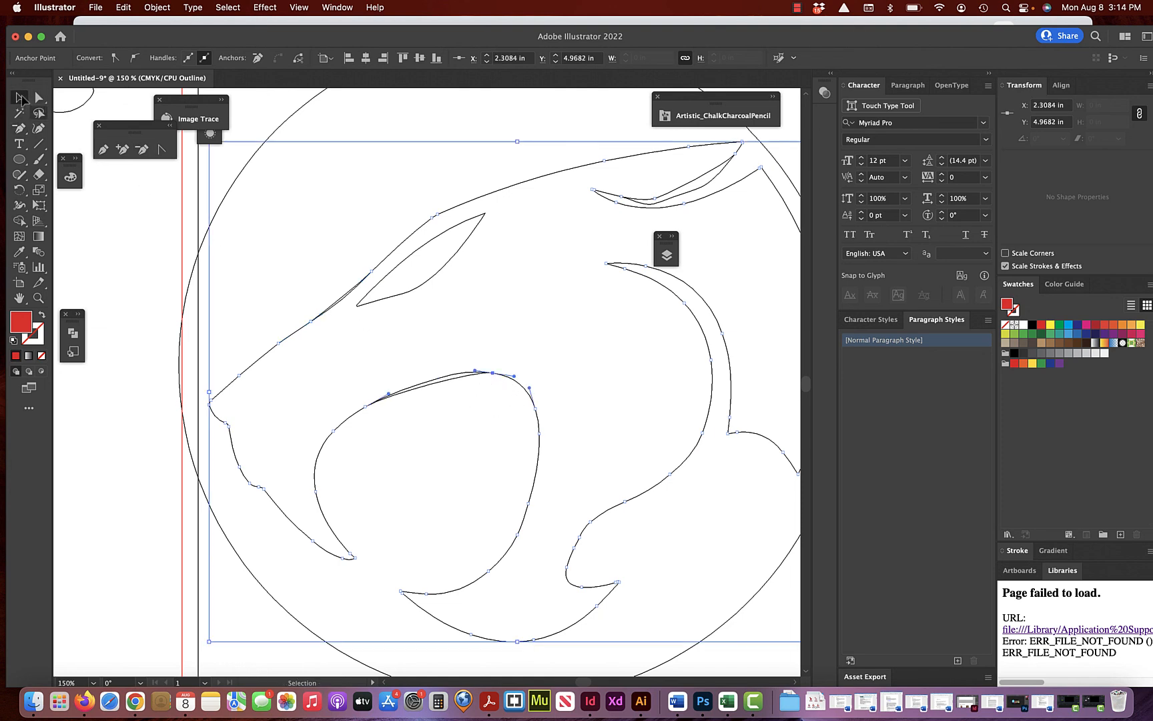
pyautogui.keyDown('super'); pyautogui.click(288, 357); pyautogui.keyUp('super')
pyautogui.press('super+y')
pyautogui.press('super+minus')
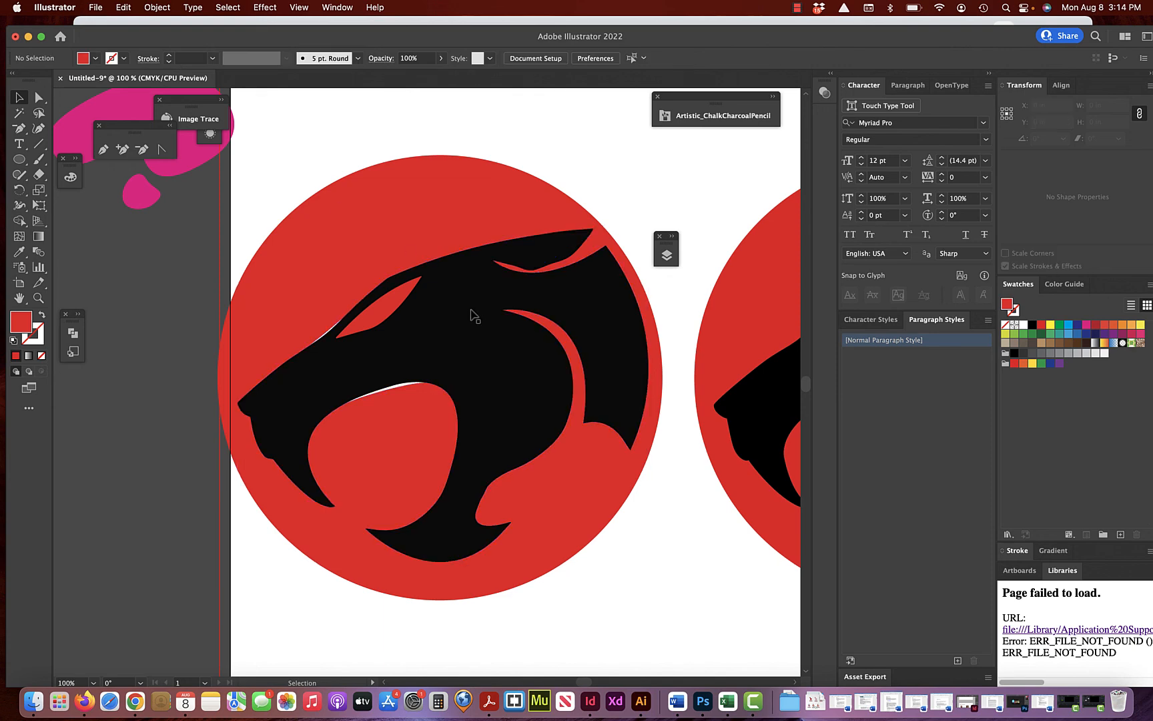
pyautogui.moveTo(471, 309); pyautogui.dragTo(613, 318)
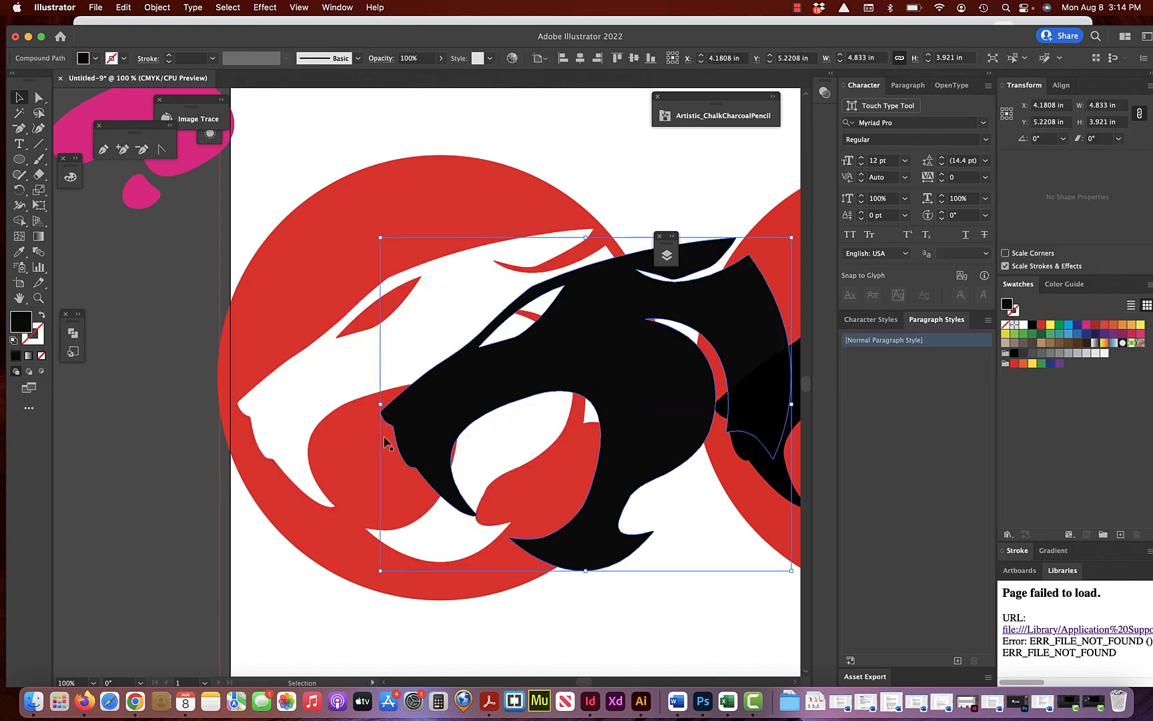
pyautogui.click(331, 409)
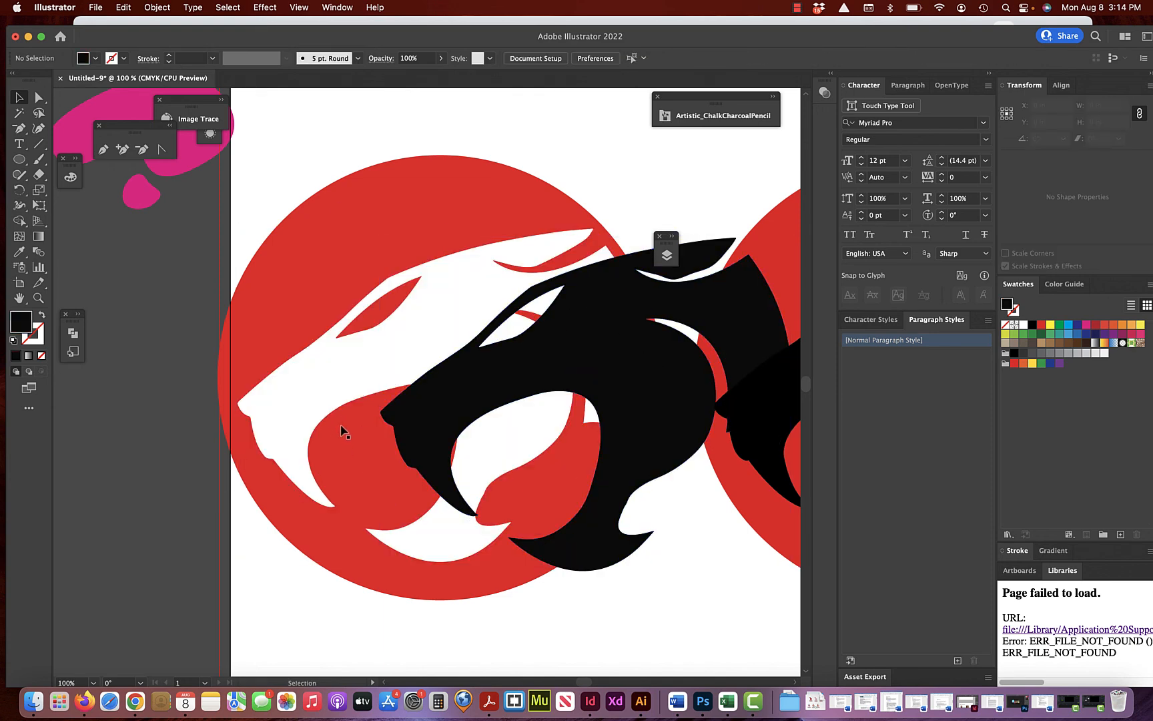
# - Delete the head-shaped cutout path from the image-traced red background so only the full circle is left
pyautogui.click(342, 412)
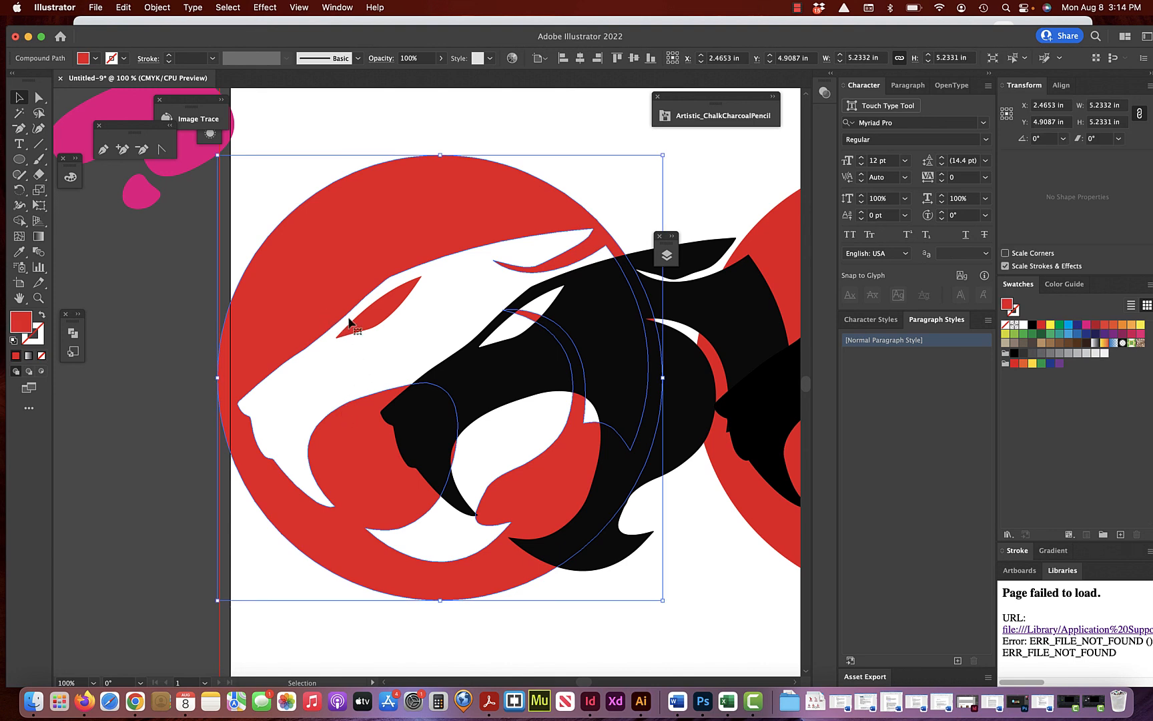
pyautogui.click(37, 99)
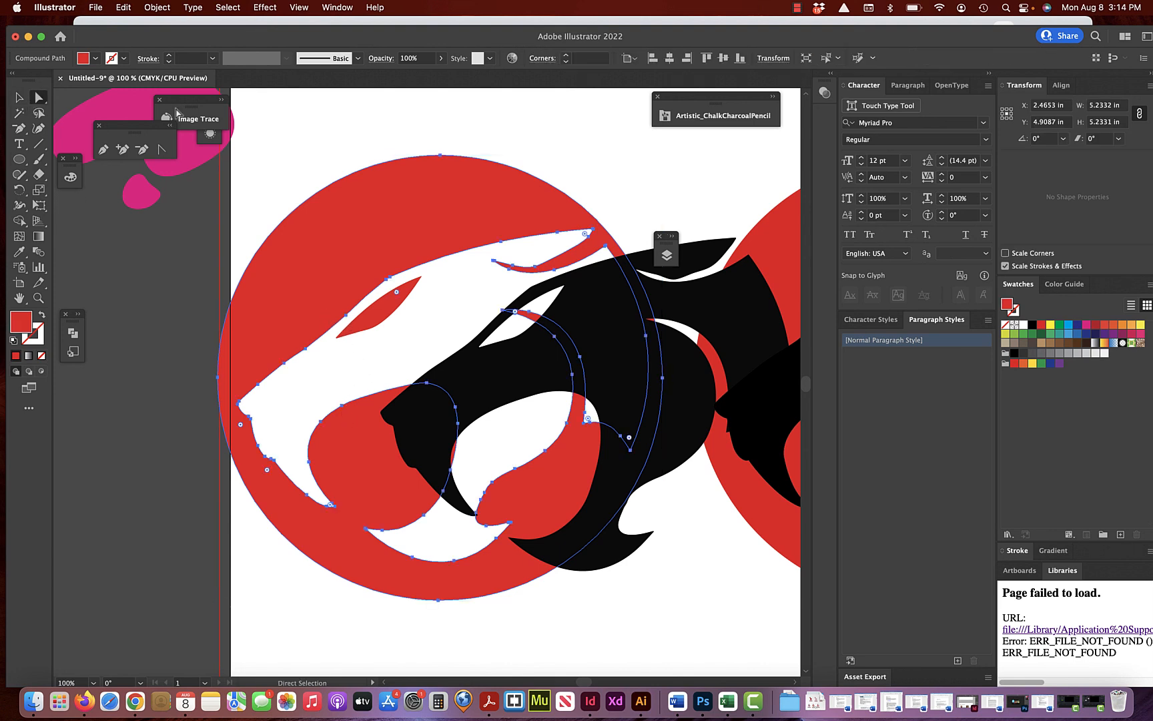
pyautogui.click(275, 123)
pyautogui.click(414, 274)
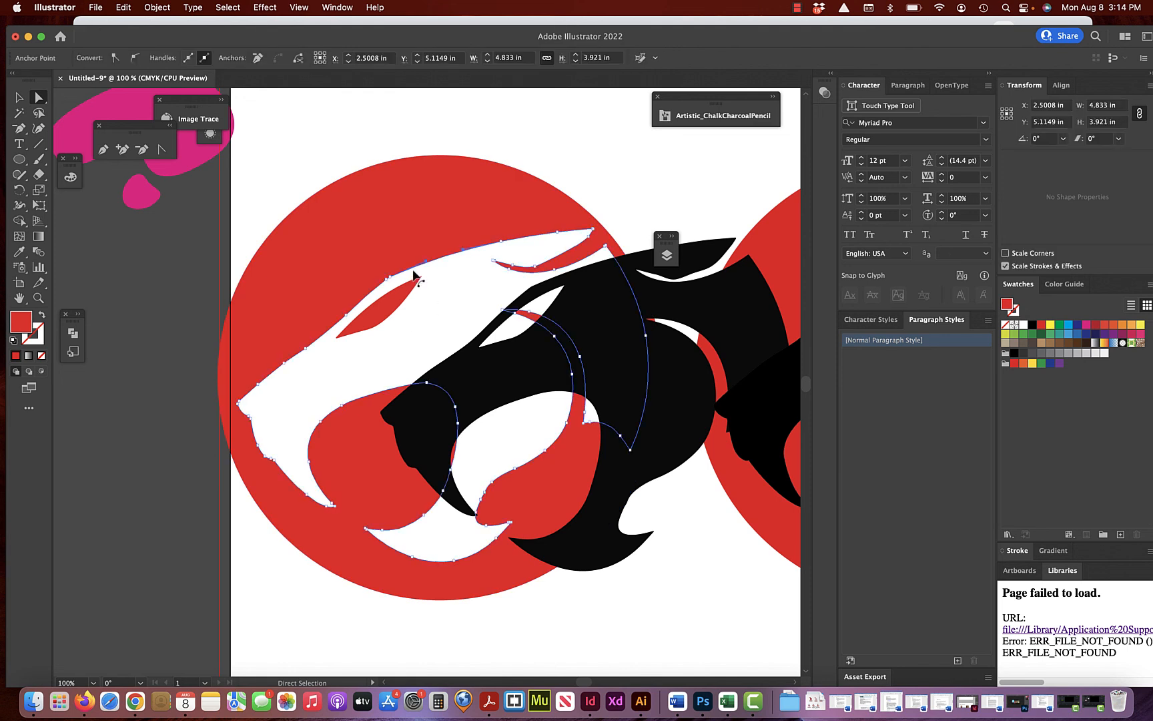
pyautogui.press('Delete')
pyautogui.click(379, 354)
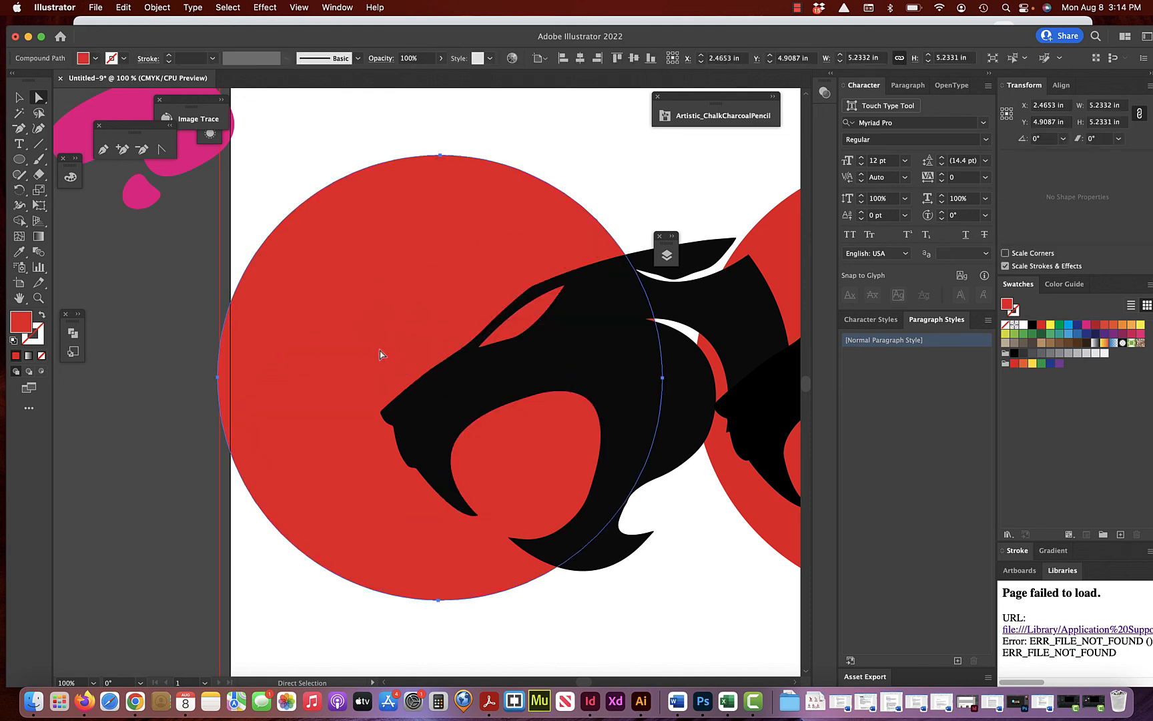
# - Move the image-traced black cat head back over its red circle, to about X 2.23 in
pyautogui.click(19, 98)
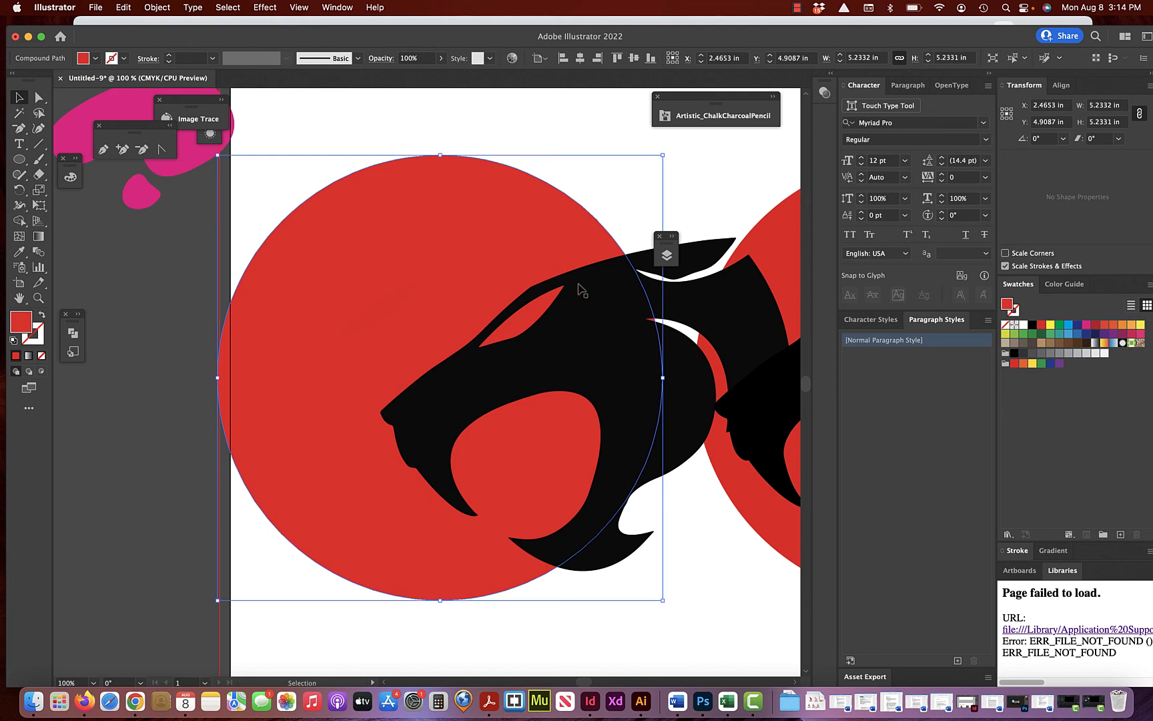
pyautogui.click(709, 153)
pyautogui.click(649, 334)
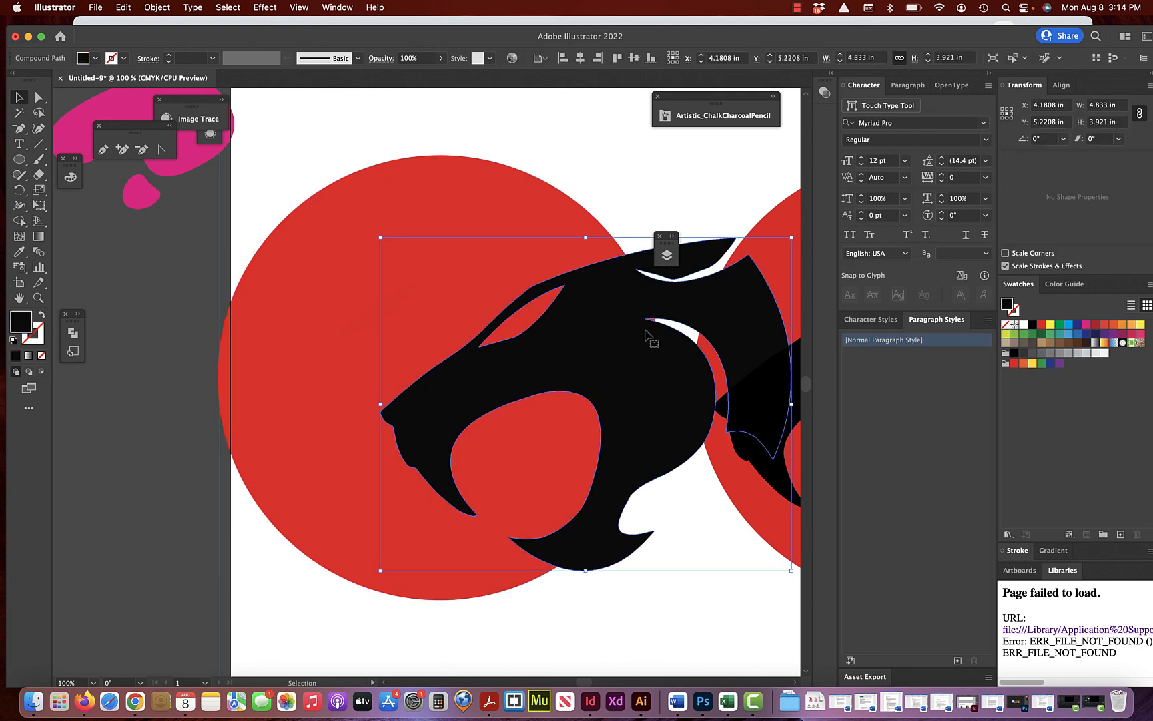
pyautogui.hotkey('shift', 'Left')
pyautogui.hotkey('shift', 'Left')
pyautogui.hotkey('shift', 'Left')
pyautogui.hotkey('shift', 'Left')
pyautogui.hotkey('shift', 'Left')
pyautogui.hotkey('shift', 'Left')
pyautogui.hotkey('shift', 'Left')
pyautogui.hotkey('shift', 'Left')
pyautogui.hotkey('shift', 'Left')
pyautogui.hotkey('shift', 'Left')
pyautogui.hotkey('shift', 'Left')
pyautogui.hotkey('shift', 'Left')
pyautogui.hotkey('shift', 'Left')
pyautogui.hotkey('shift', 'Left')
pyautogui.hotkey('shift', 'Left')
pyautogui.hotkey('shift', 'Left')
pyautogui.hotkey('shift', 'Left')
pyautogui.hotkey('shift', 'Left')
pyautogui.hotkey('shift', 'Left')
pyautogui.hotkey('shift', 'Left')
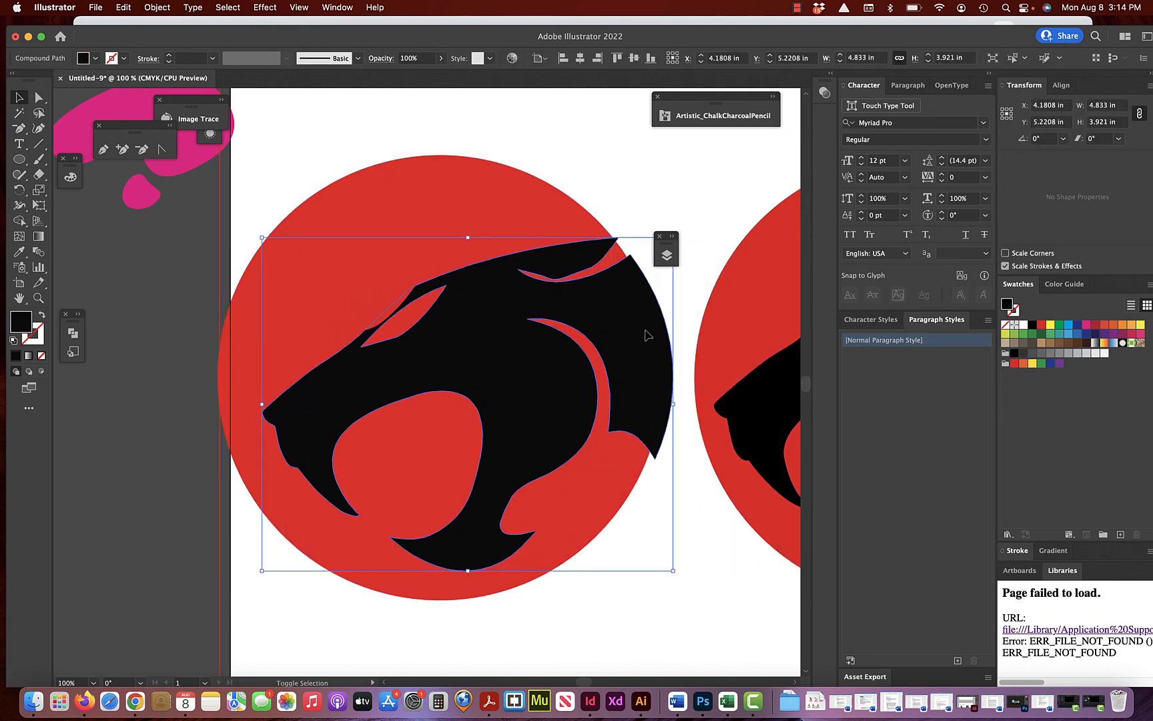
pyautogui.hotkey('shift', 'Left')
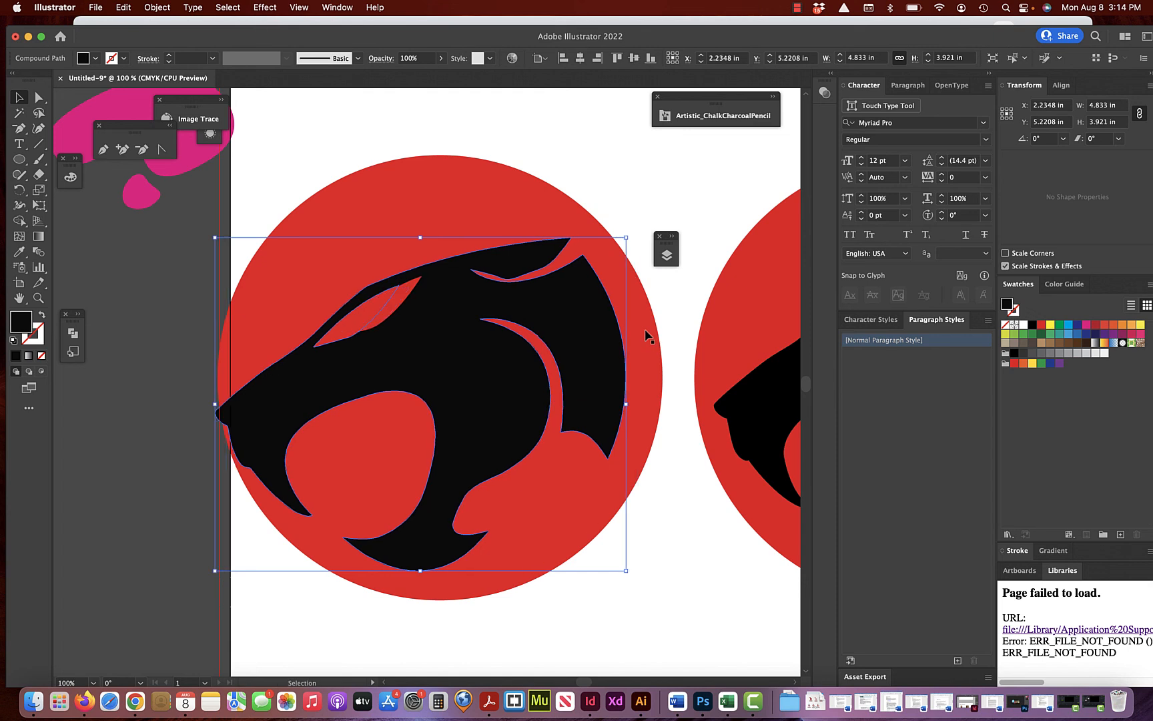
# - Delete the leftover red eye shape of the image-traced logo
pyautogui.click(366, 315)
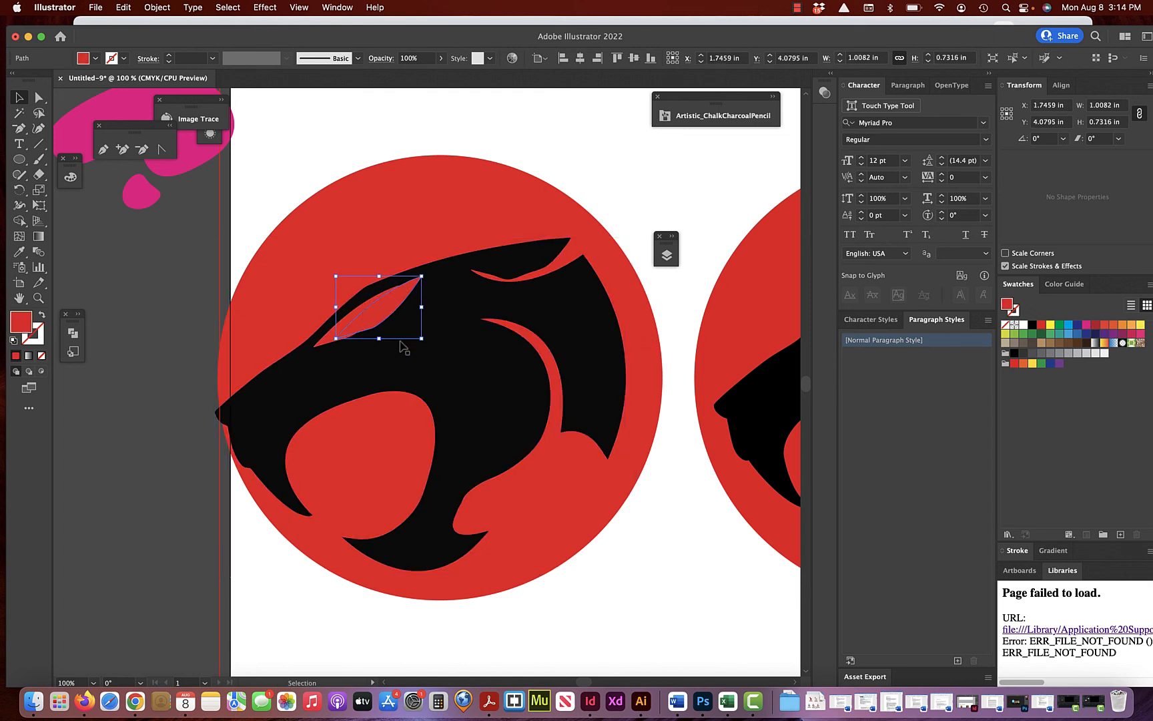
pyautogui.press('super+shift+a')
pyautogui.hscroll(3, 457, 355)
pyautogui.scroll(-1, 456, 356)
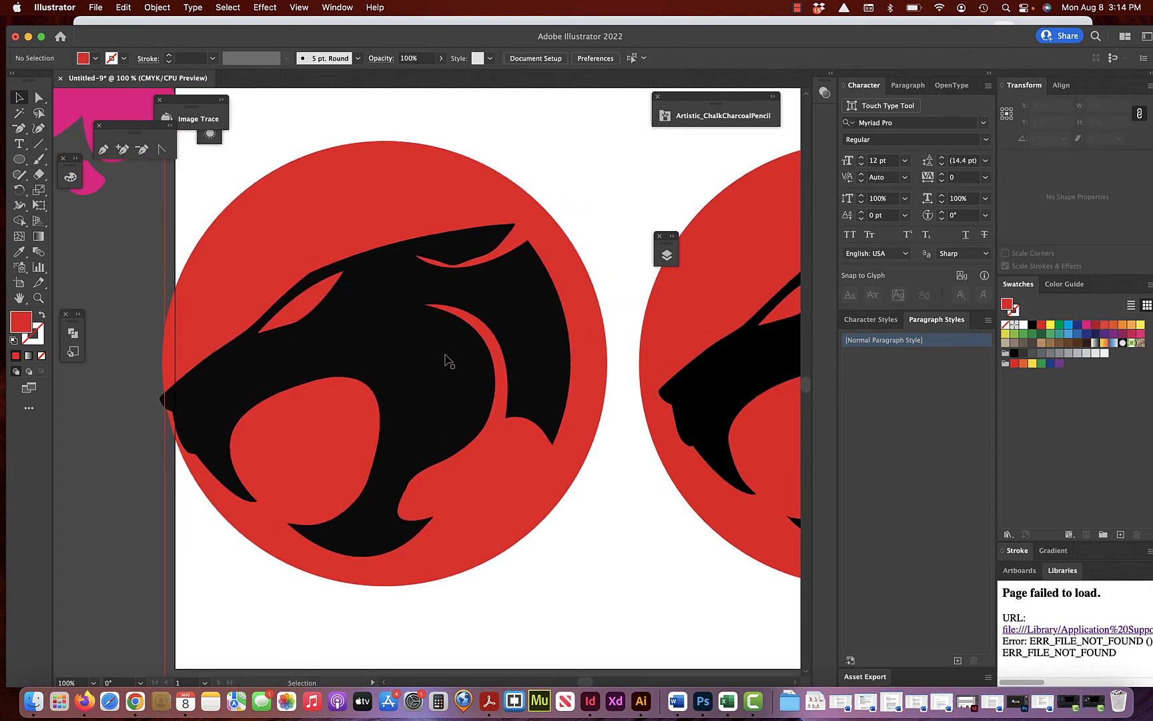
# - Nudge the image-traced black cat head right to about X 2.51 in within its red circle and deselect it
pyautogui.click(428, 360)
pyautogui.press('Right')
pyautogui.press('Right')
pyautogui.press('Right')
pyautogui.press('Right')
pyautogui.press('Right')
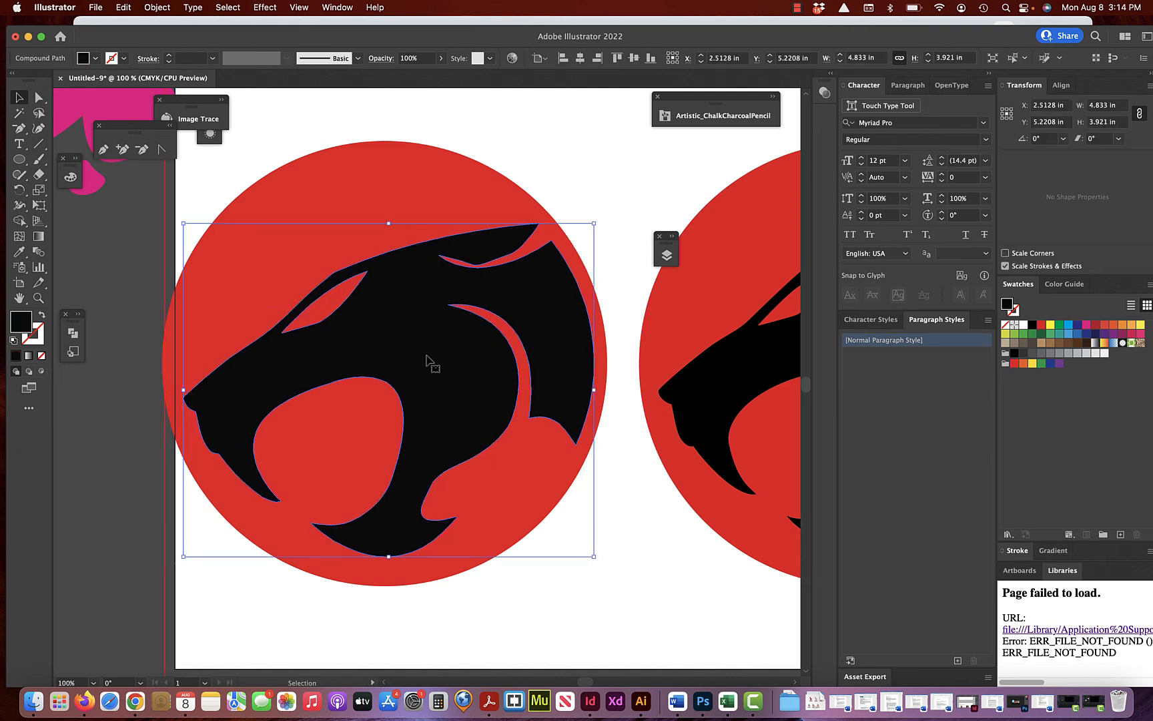
pyautogui.click(639, 172)
# - Compare the two complete logos side by side, and select the hand-traced black cat head for a closer view
pyautogui.hscroll(3, 639, 172)
pyautogui.scroll(-1, 639, 172)
pyautogui.press('super+minus')
pyautogui.press('super+minus')
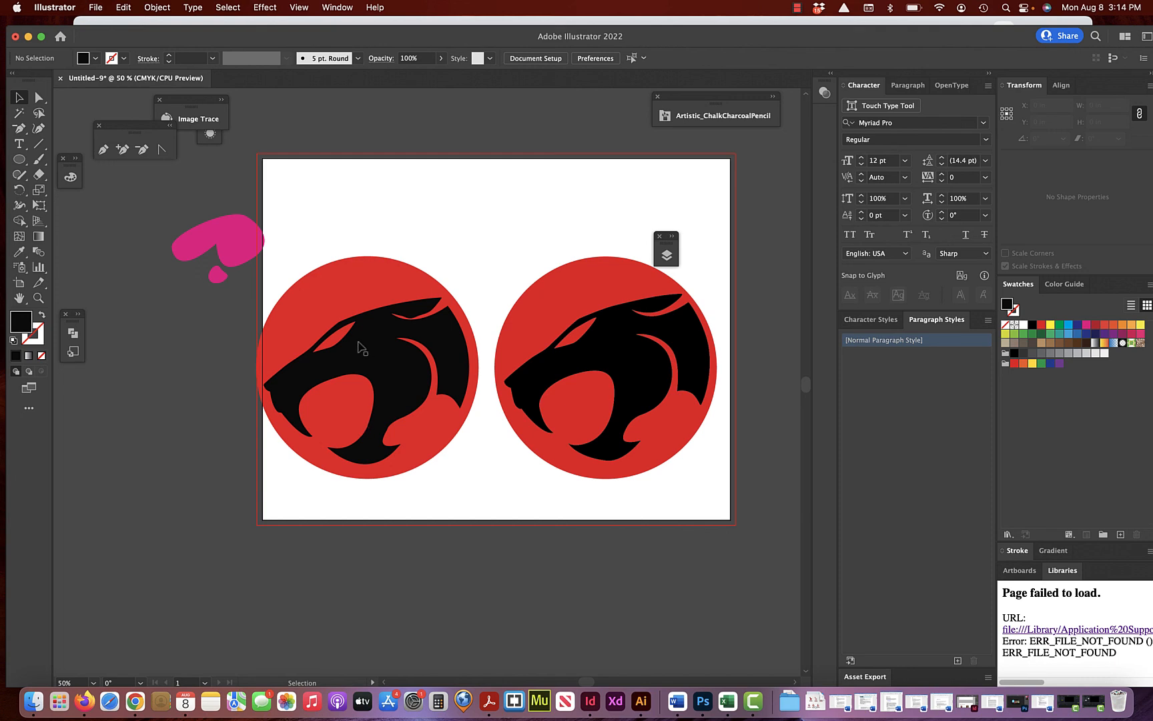
pyautogui.press('super+plus')
pyautogui.press('super+plus')
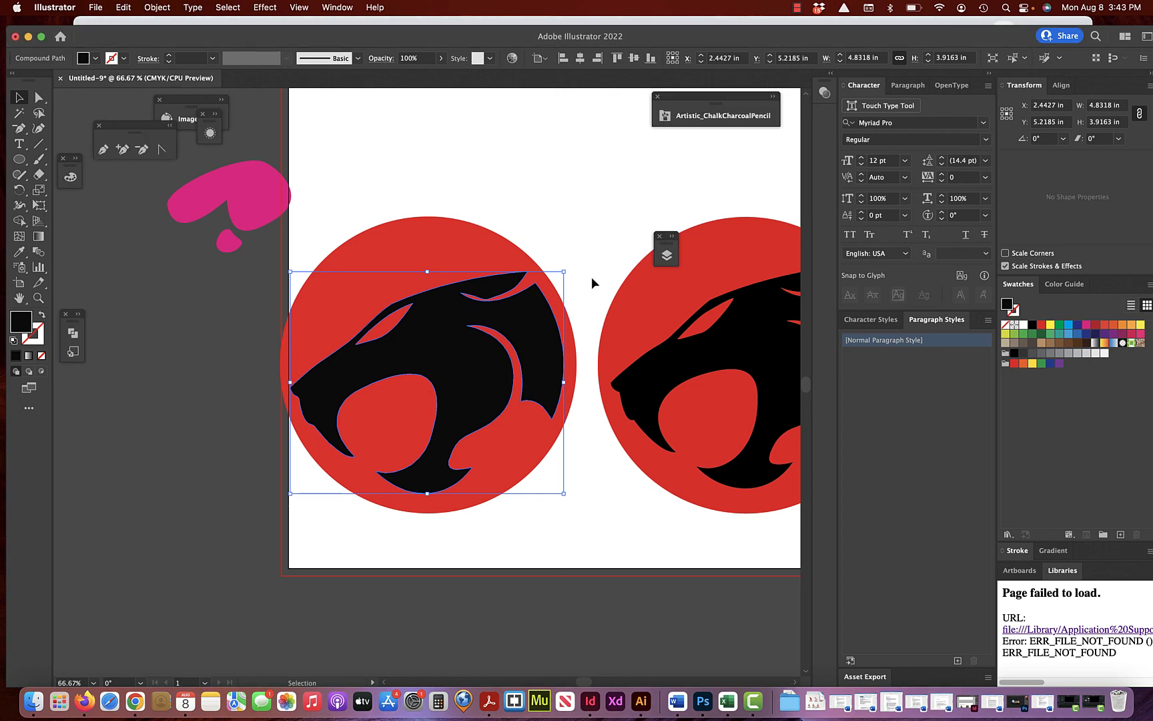
pyautogui.hscroll(5, 600, 287)
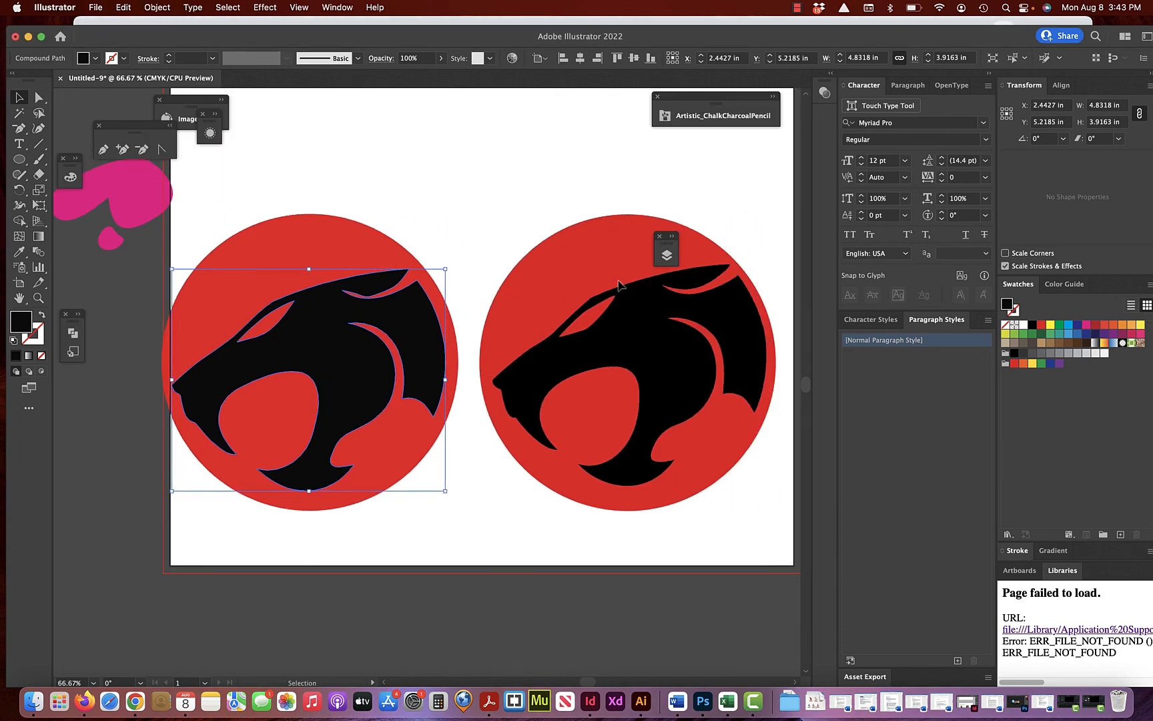
pyautogui.click(572, 354)
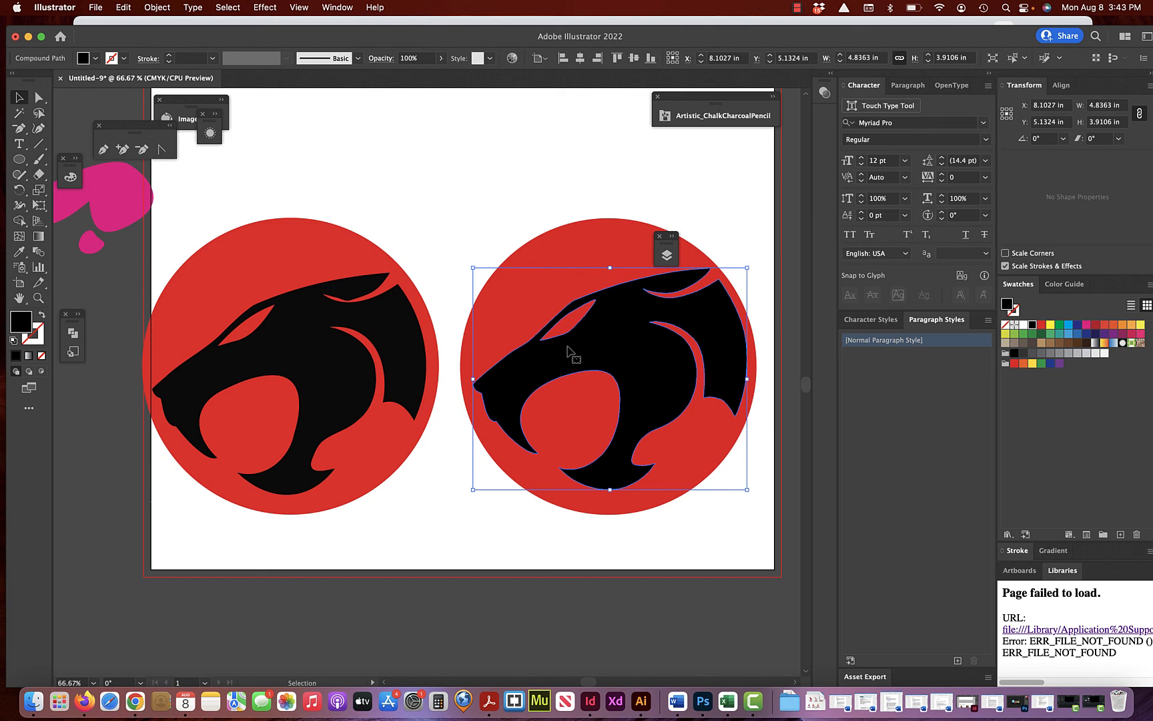
pyautogui.click(408, 271)
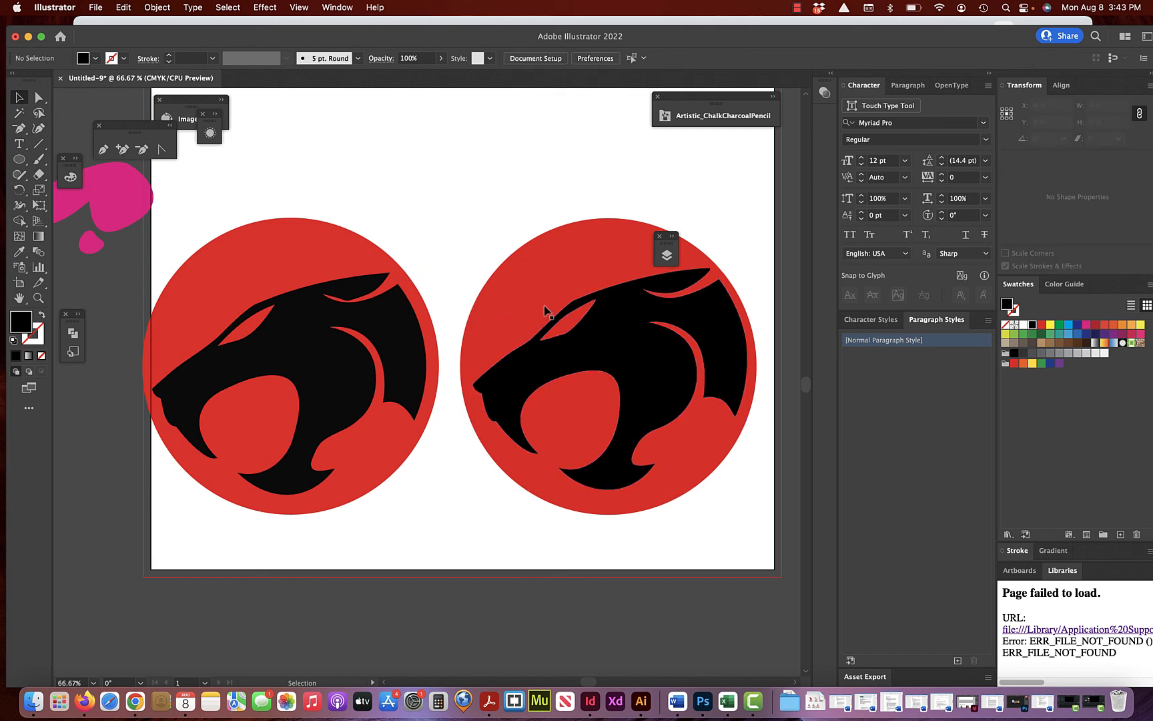
pyautogui.click(564, 323)
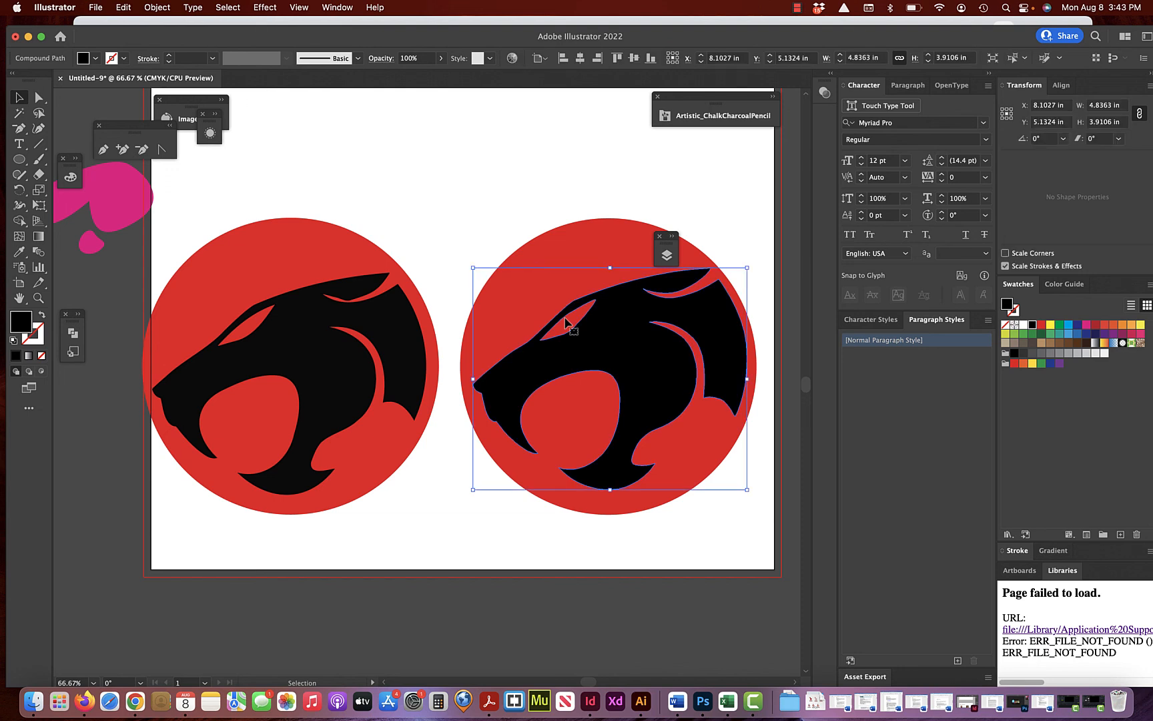
pyautogui.press('super+equal')
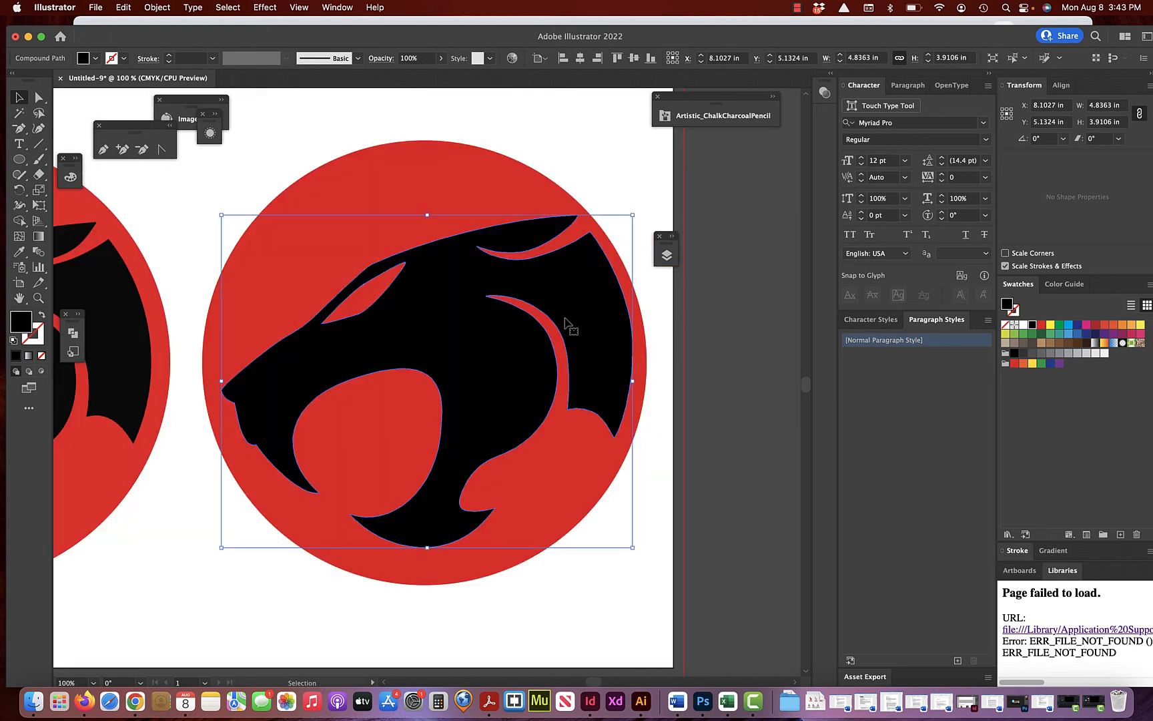